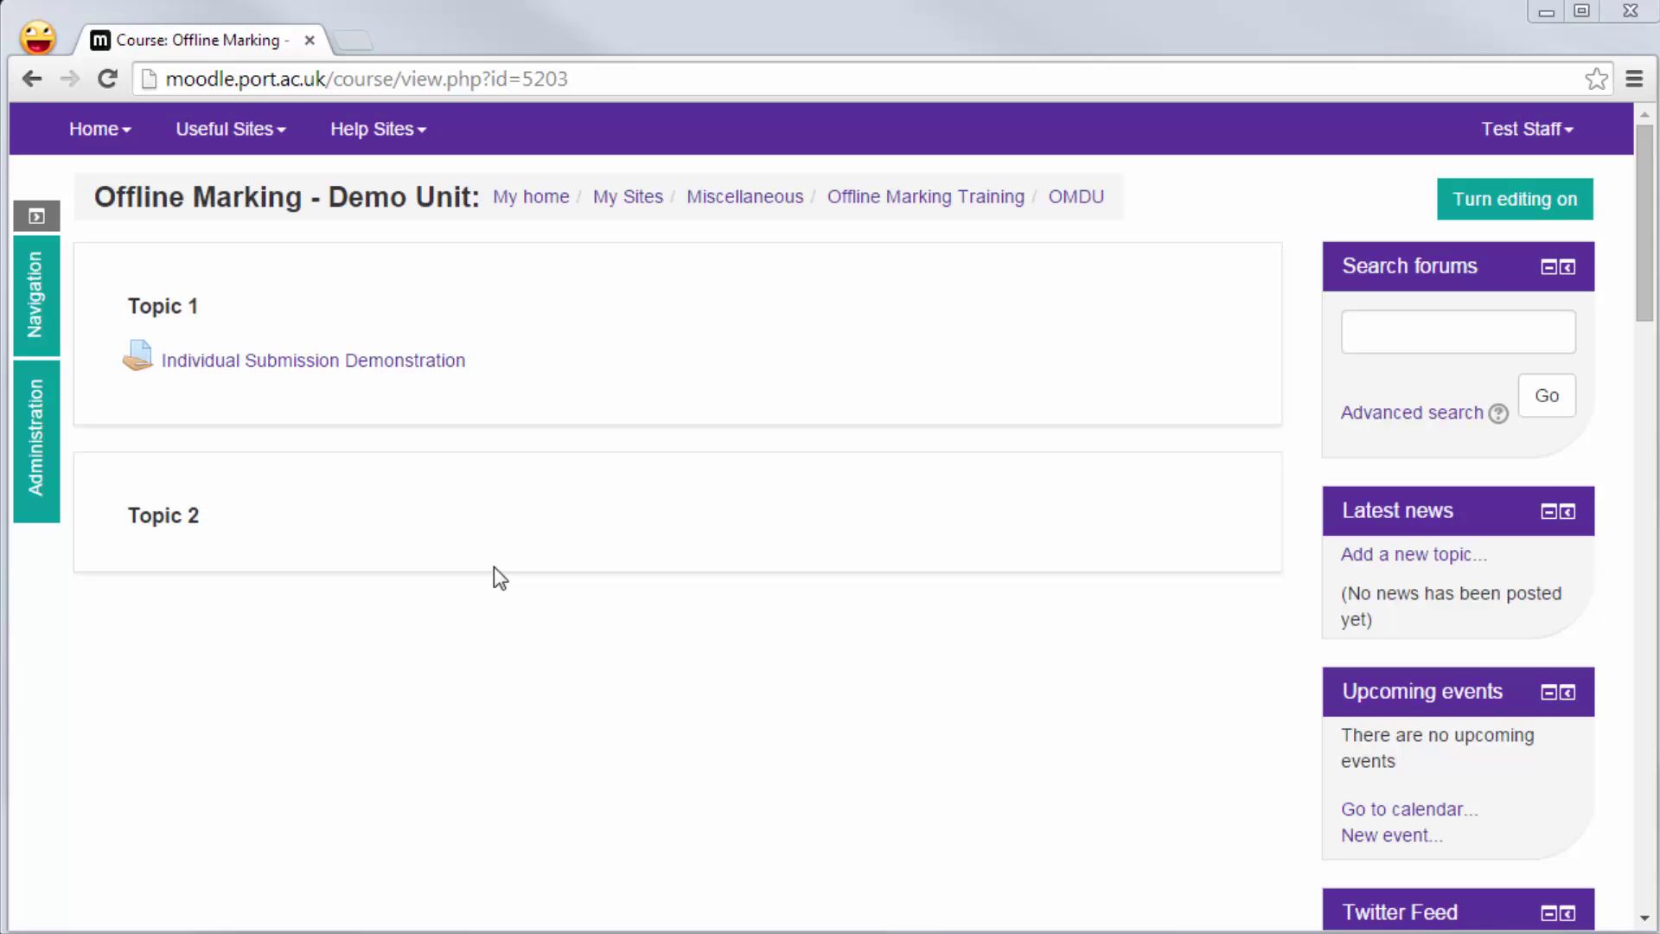
- Open the grading form for the first submission of the Individual Submission Demonstration assignment
left_click(389, 361)
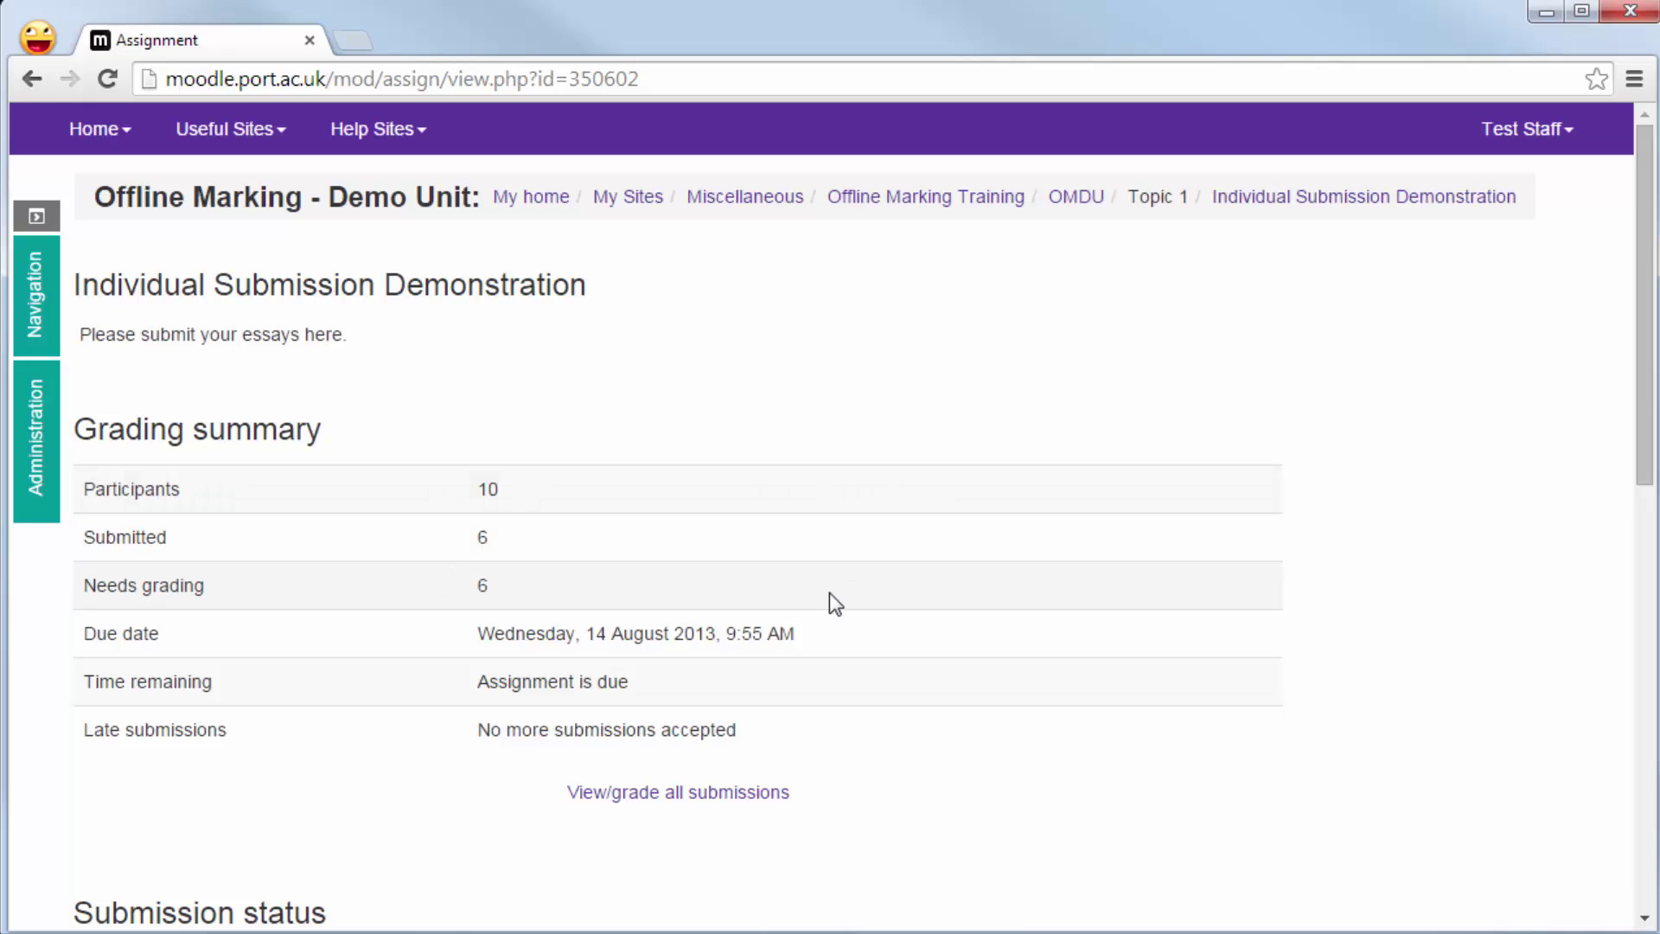
left_click(751, 796)
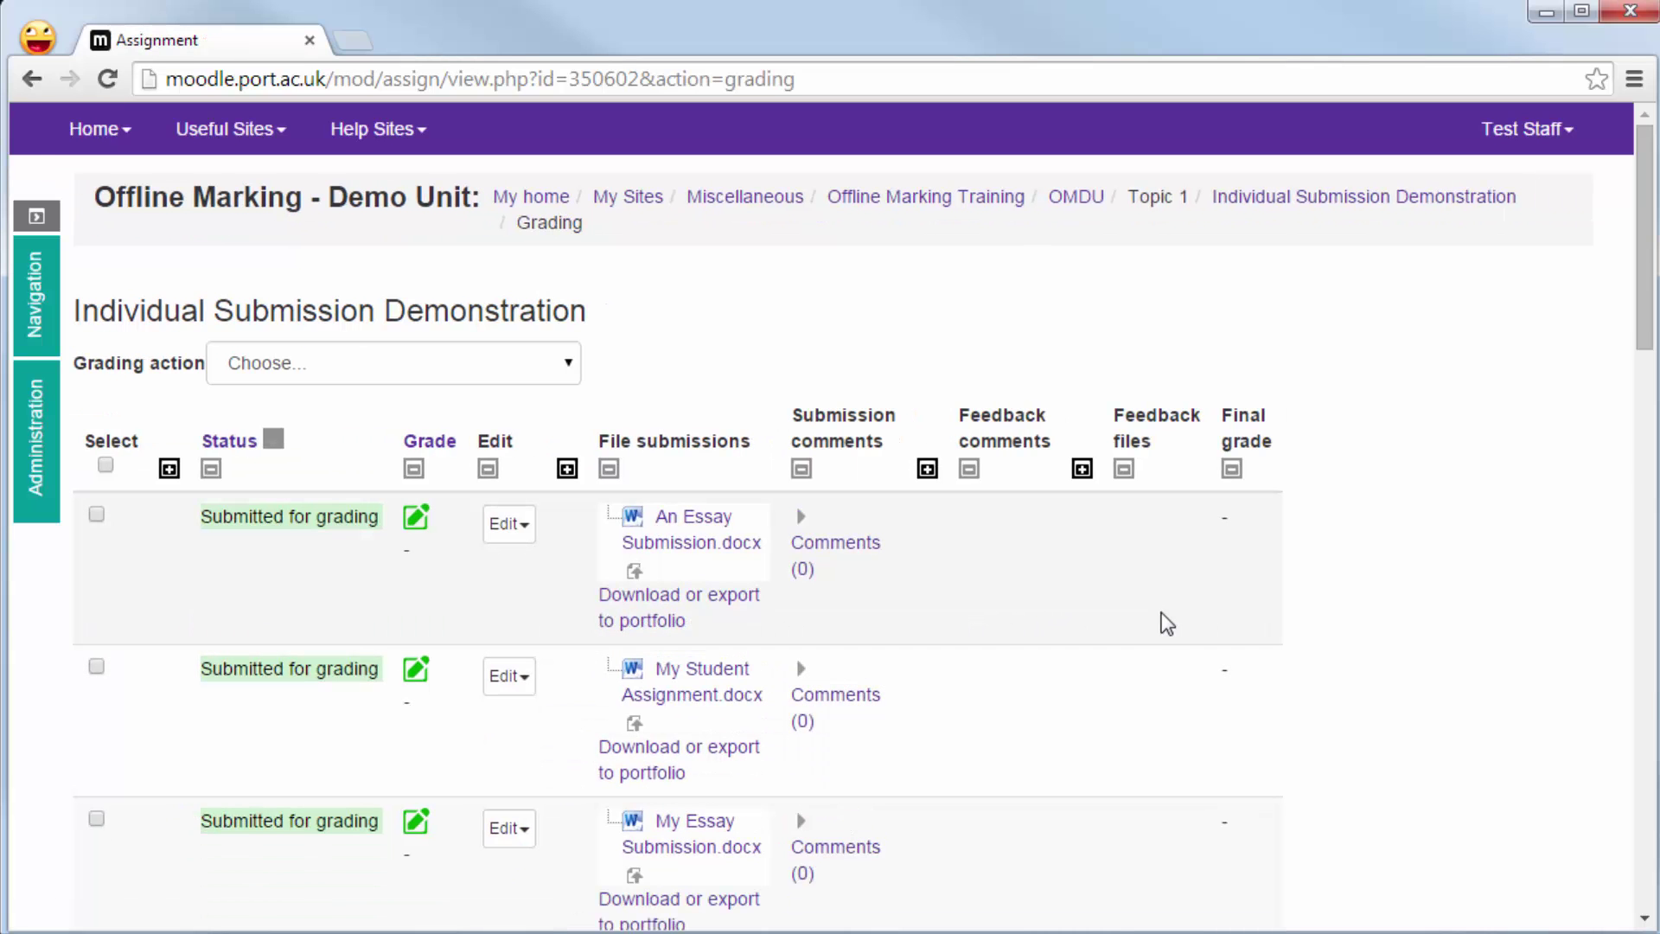
scroll(1162, 613, "down", 1)
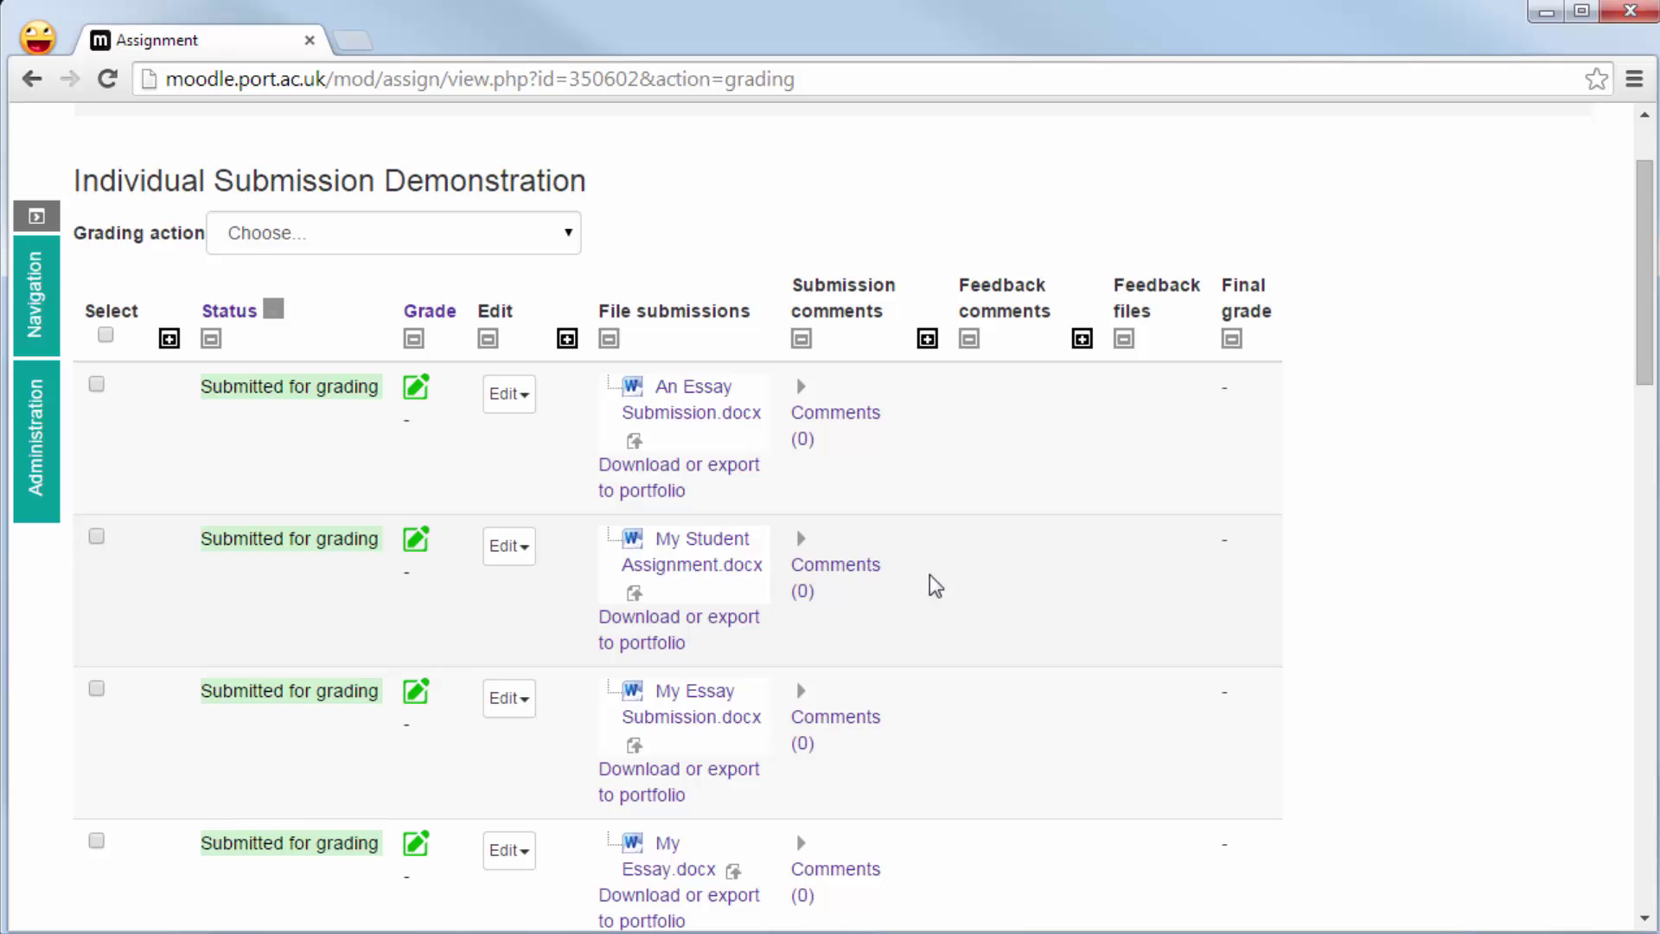
left_click(415, 389)
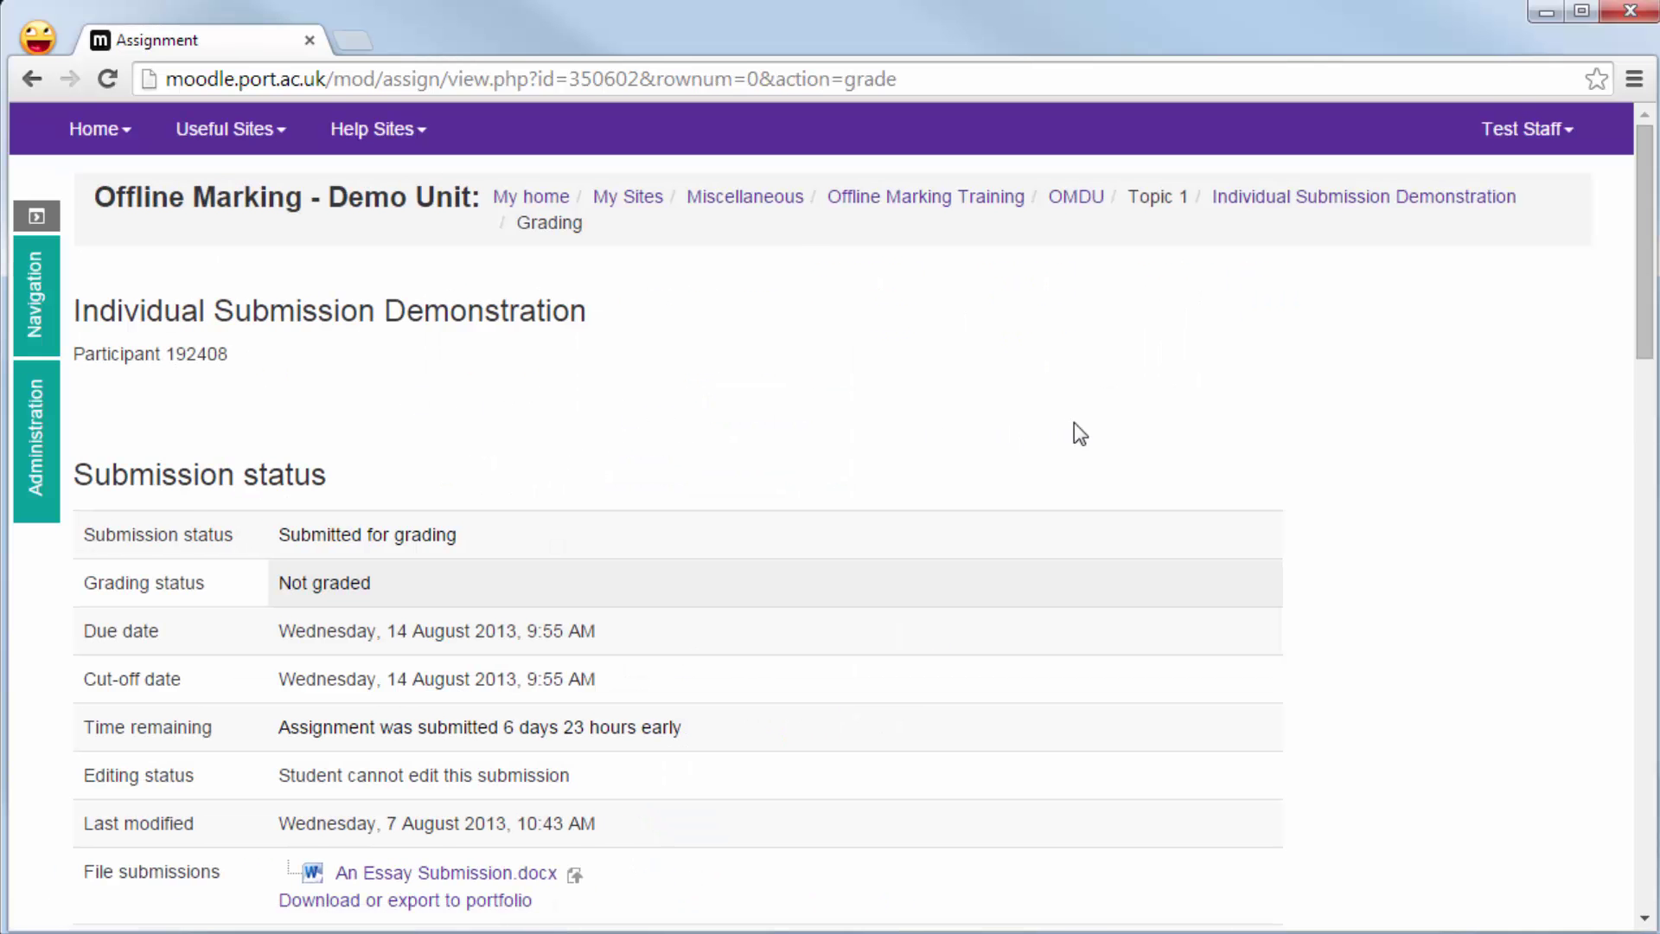
- Download the submitted file An Essay Submission.docx, read through it with its comment in Word, and close it
scroll(1074, 424, "down", 1)
scroll(1076, 422, "down", 1)
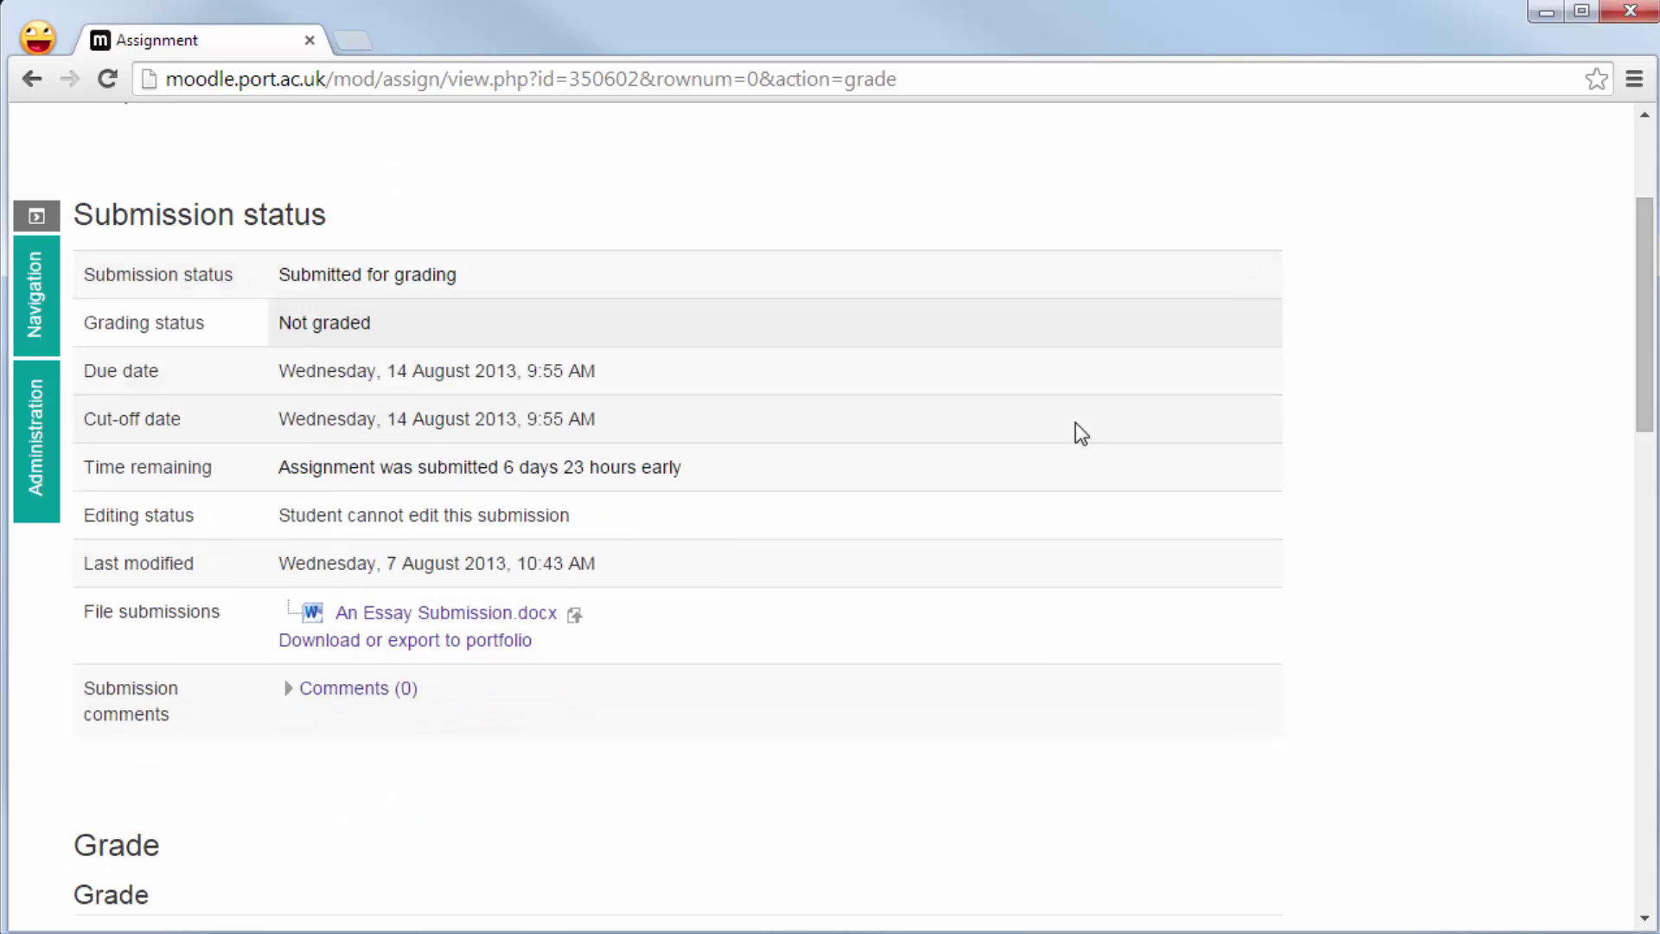
scroll(1117, 422, "down", 3)
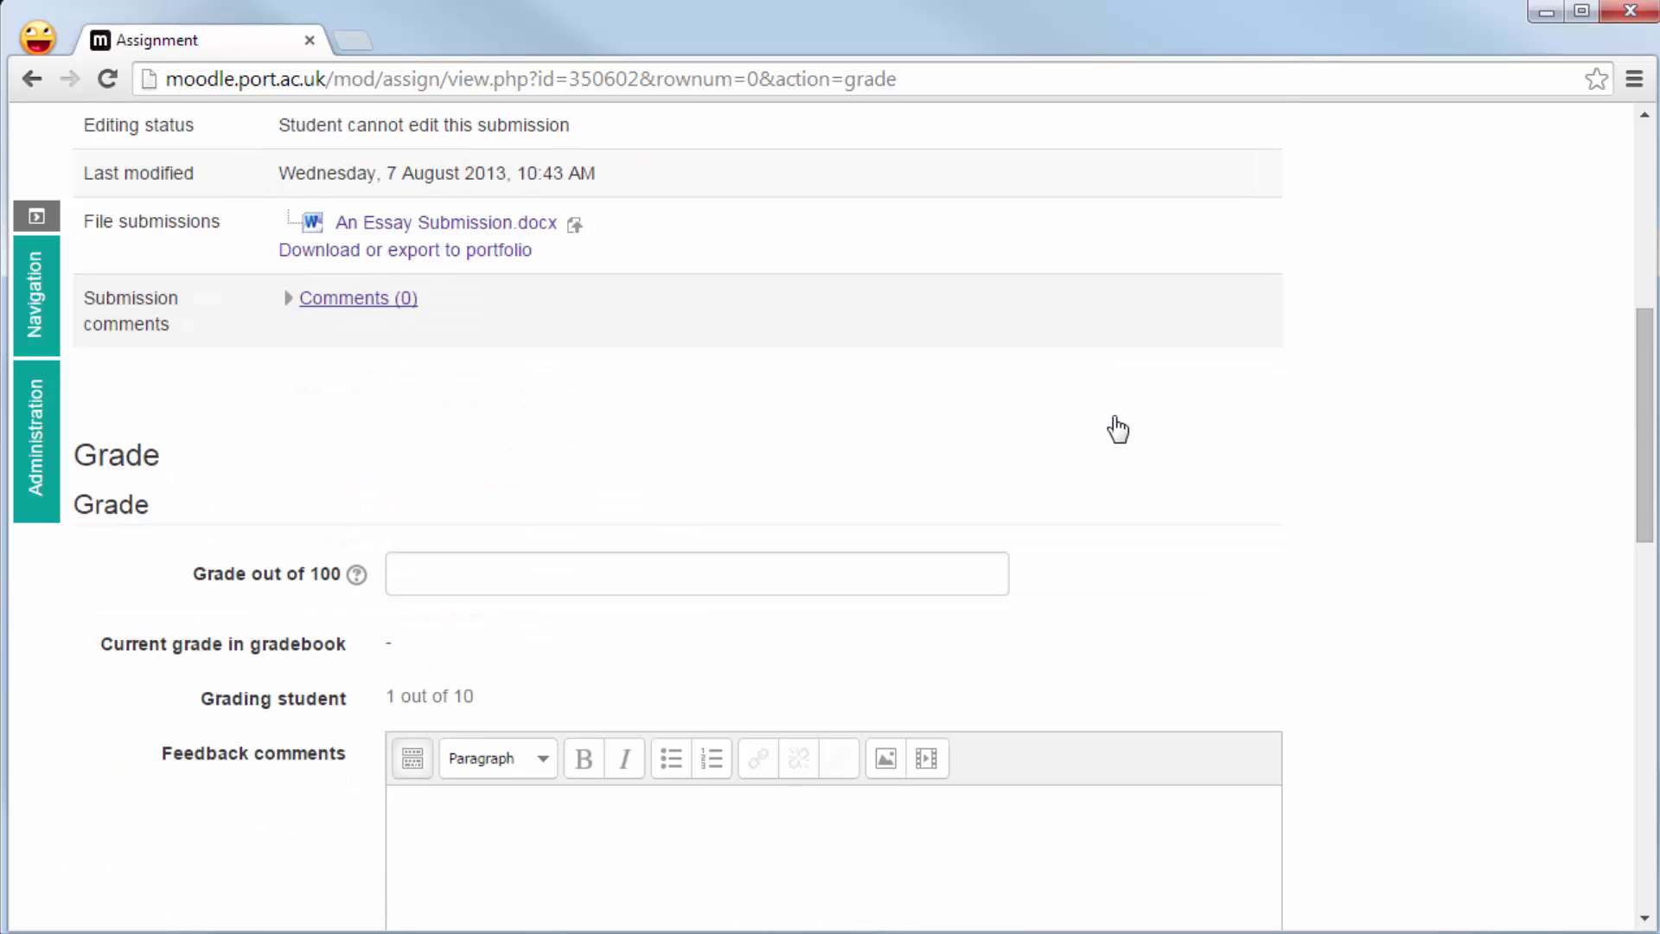
left_click(529, 224)
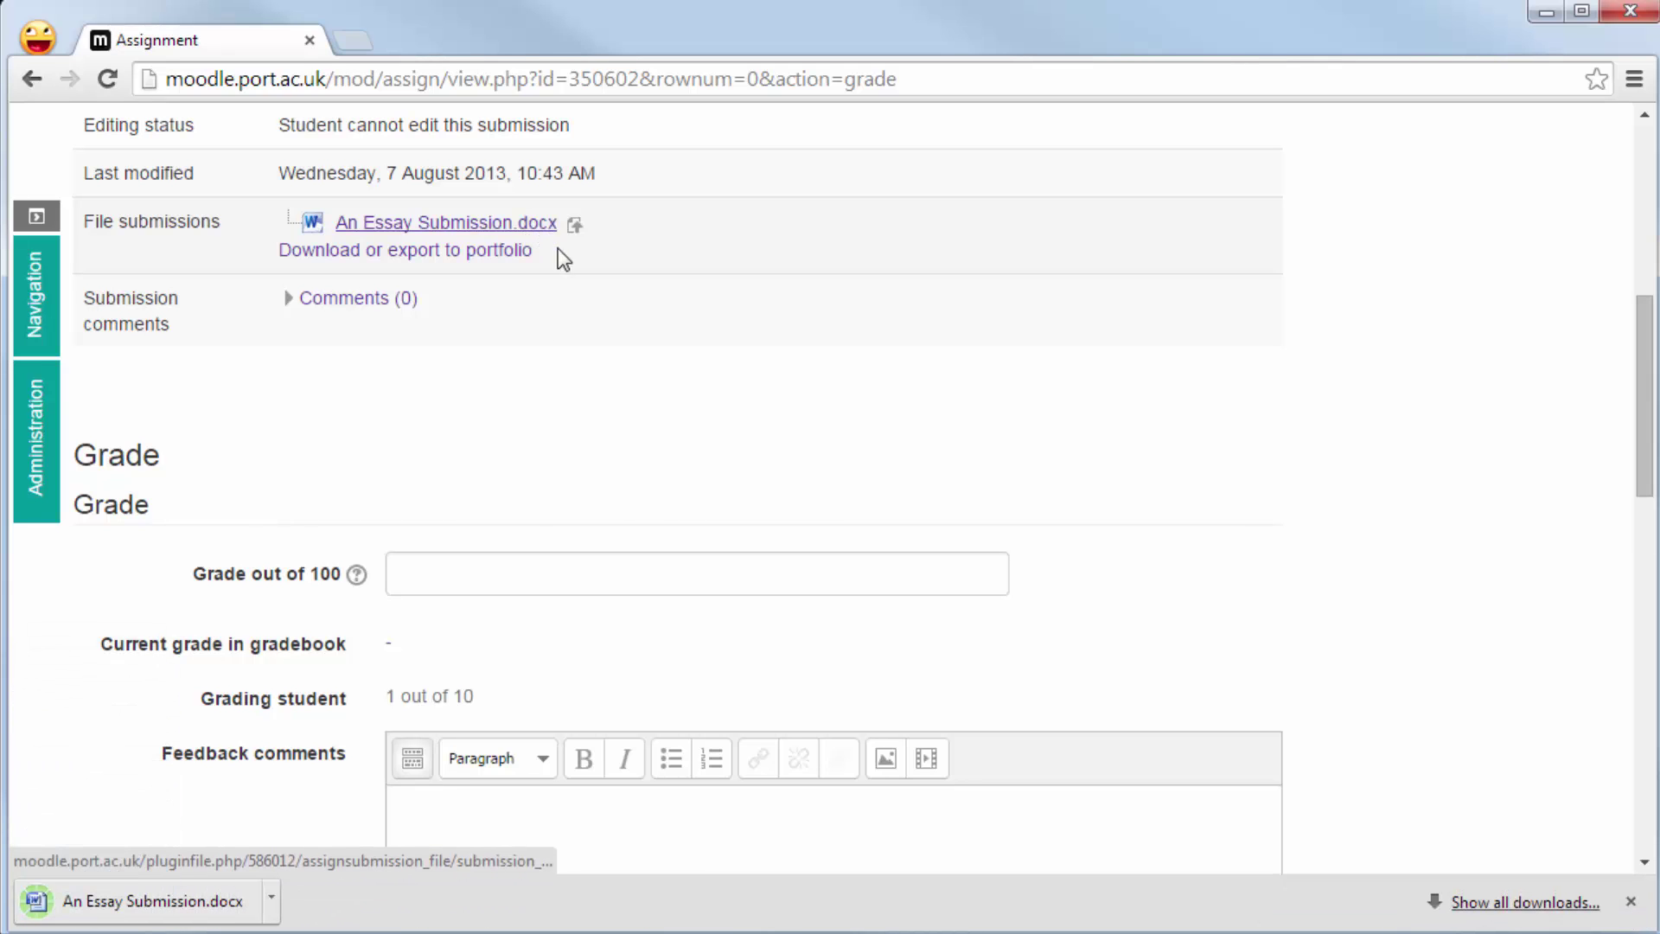
left_click(138, 904)
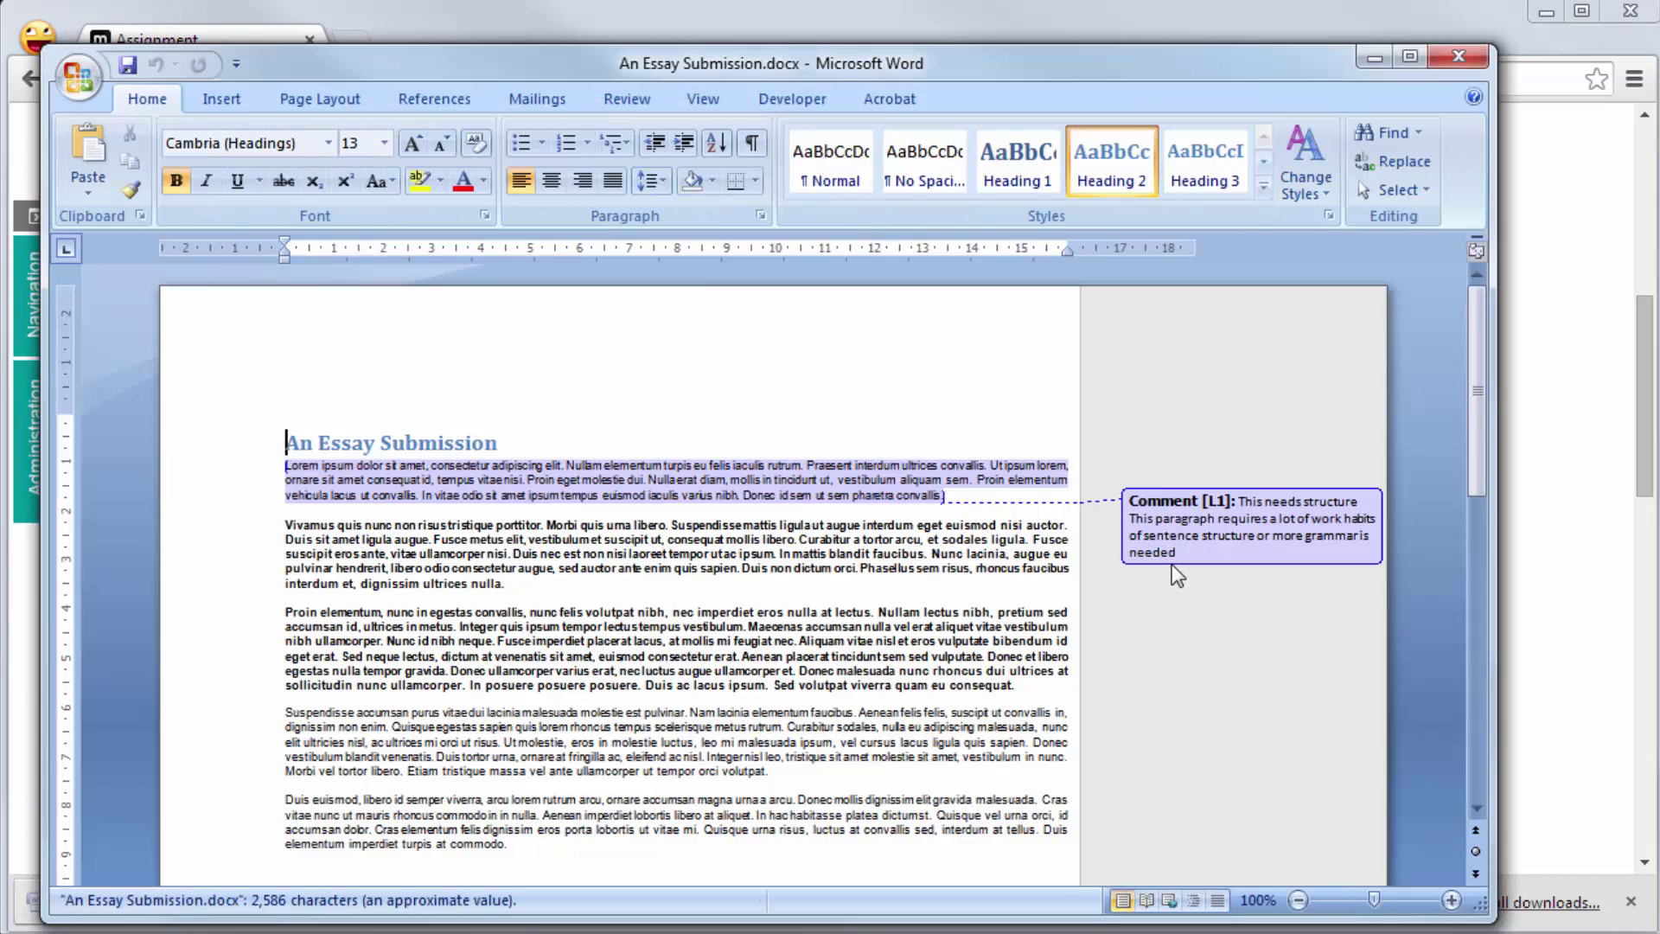
scroll(1171, 564, "down", 3)
scroll(1174, 564, "down", 2)
scroll(1174, 564, "up", 5)
left_click(1458, 56)
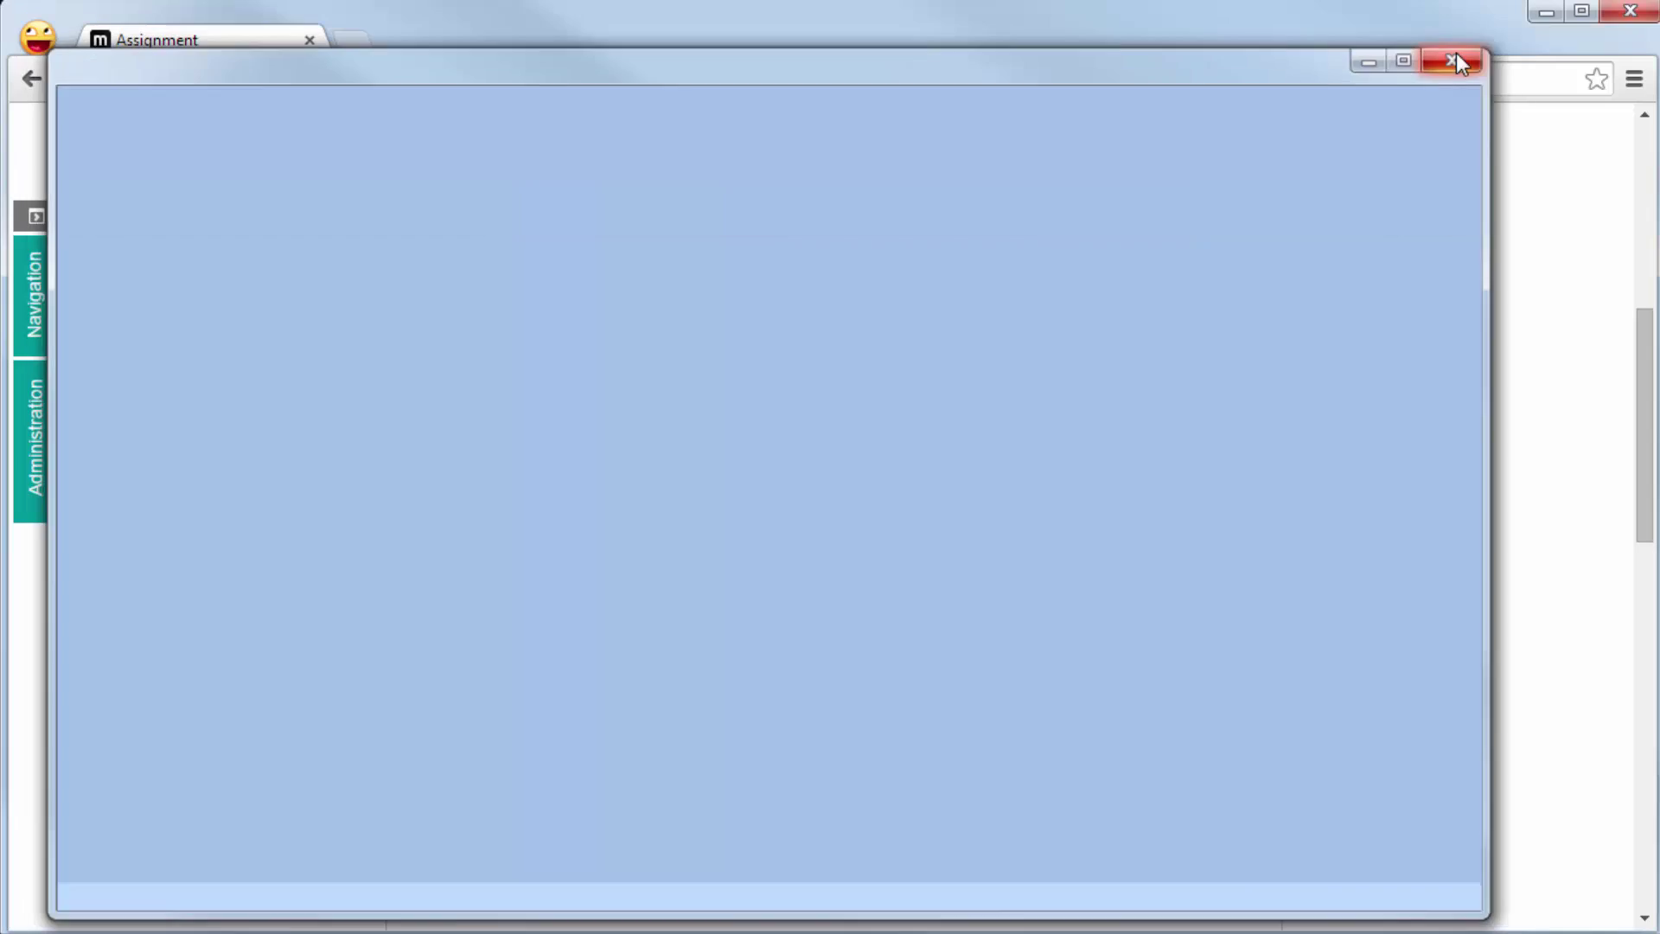
- Enter a grade of 45 out of 100 for the first submission
scroll(1293, 256, "down", 3)
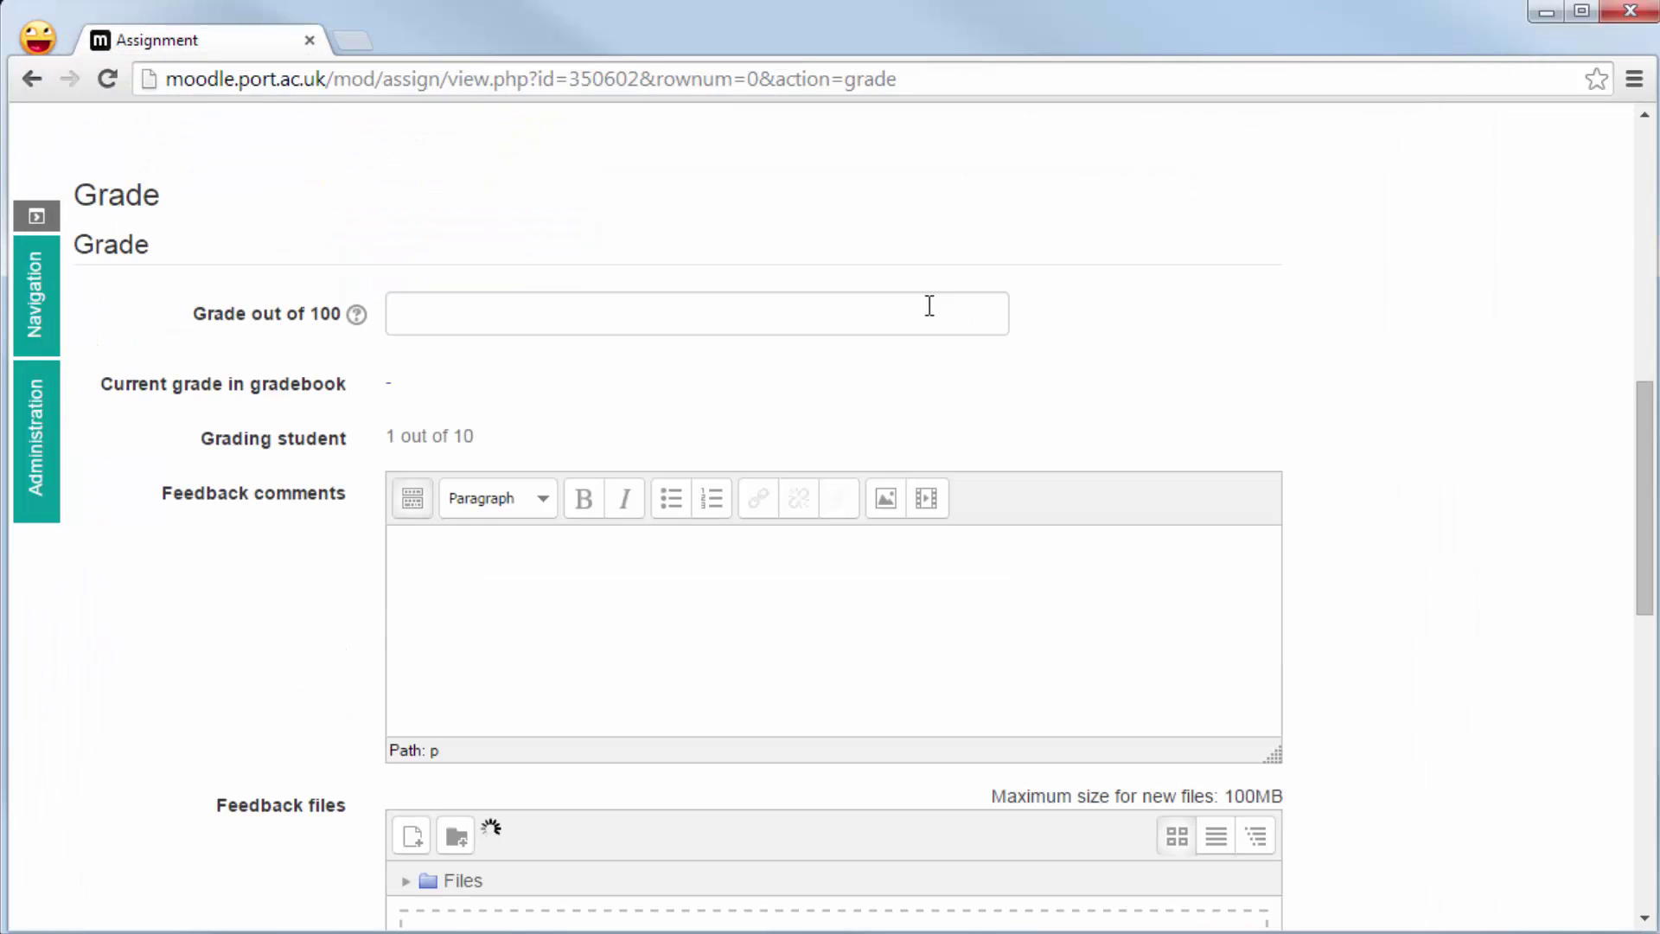
left_click(995, 315)
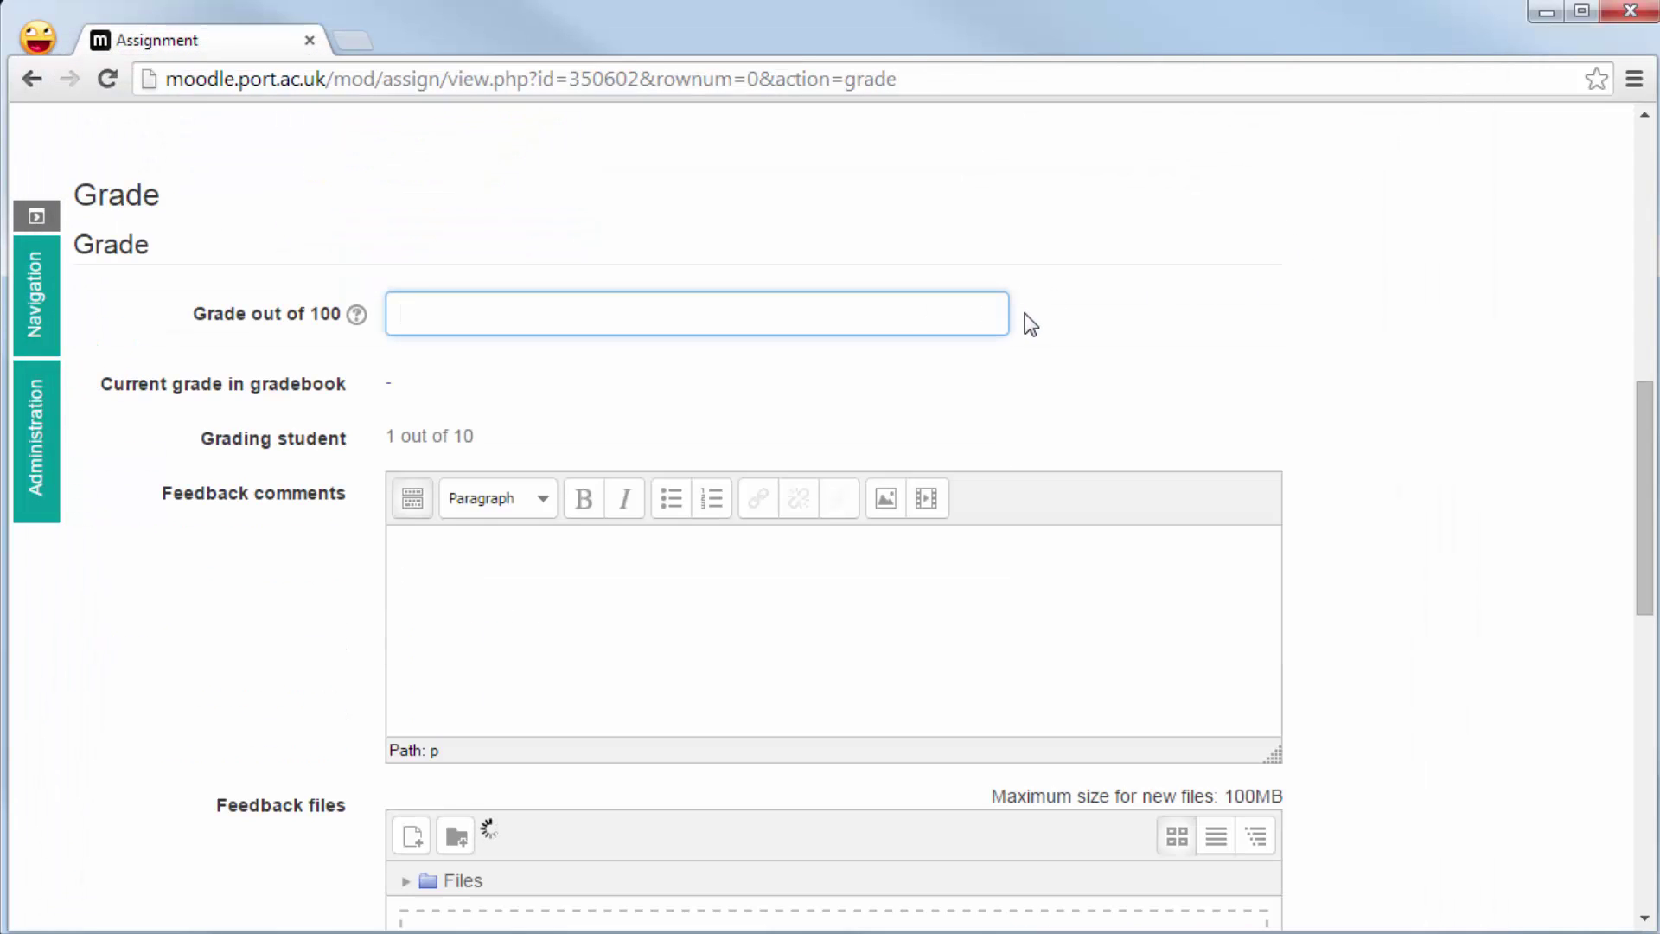
type("40")
- Write the feedback comment "This is a good piece of work." for the submission
scroll(1025, 320, "down", 3)
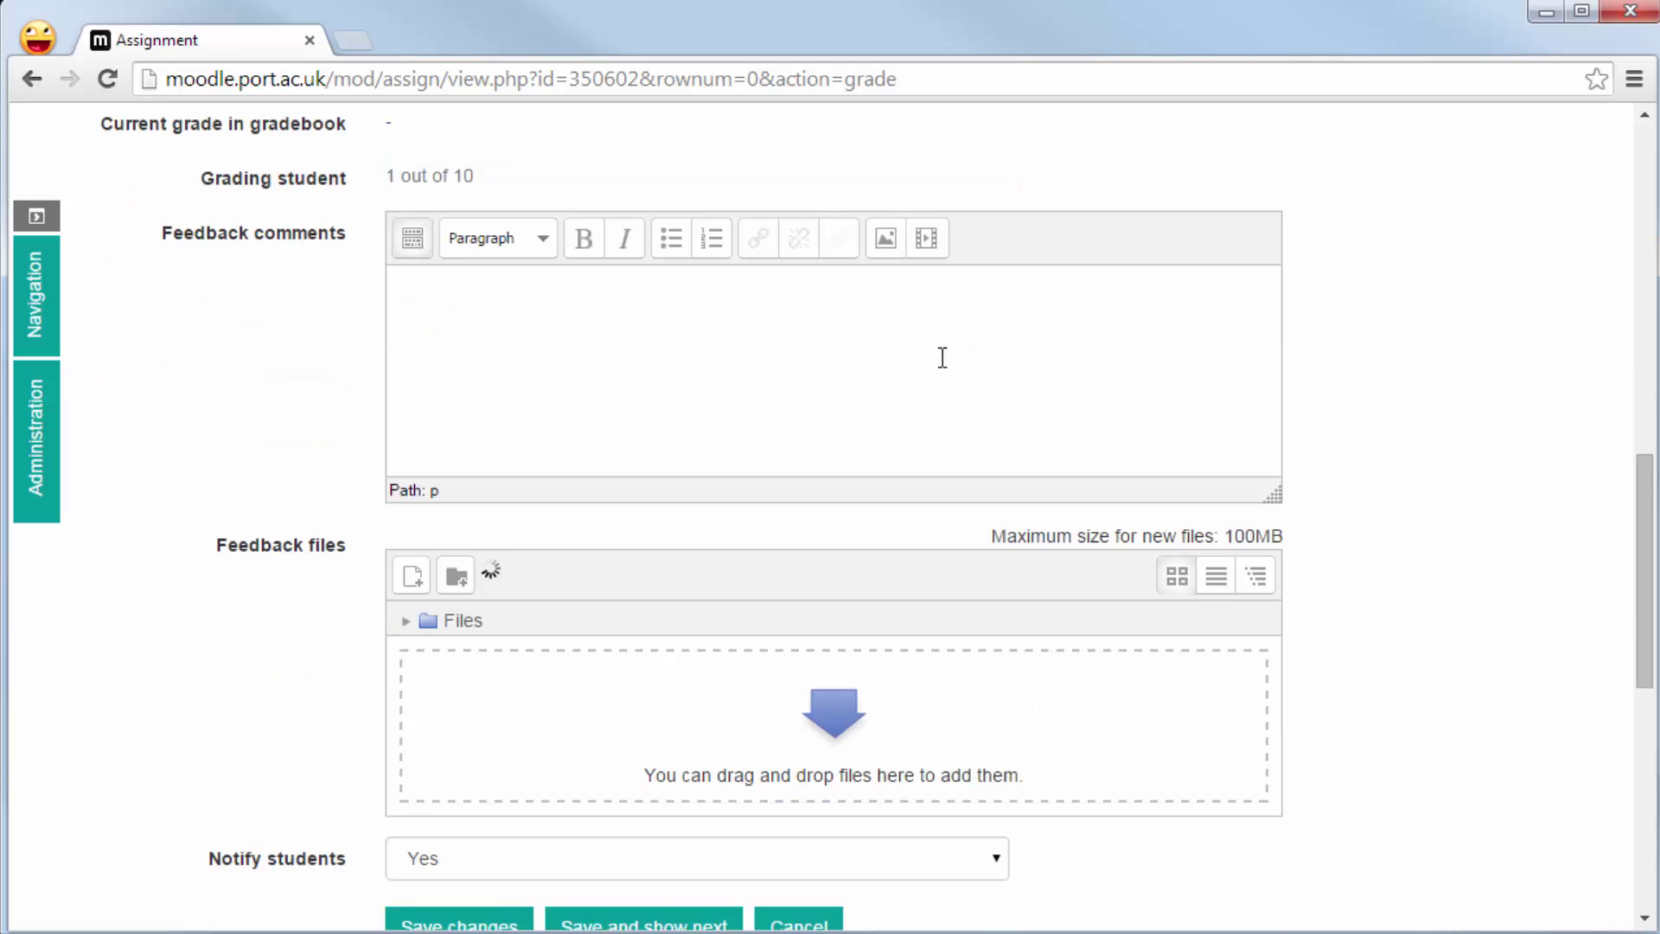
type("THis")
key("BackSpace")
key("BackSpace")
key("BackSpace")
type("his is a good pe")
key("BackSpace")
type("iece")
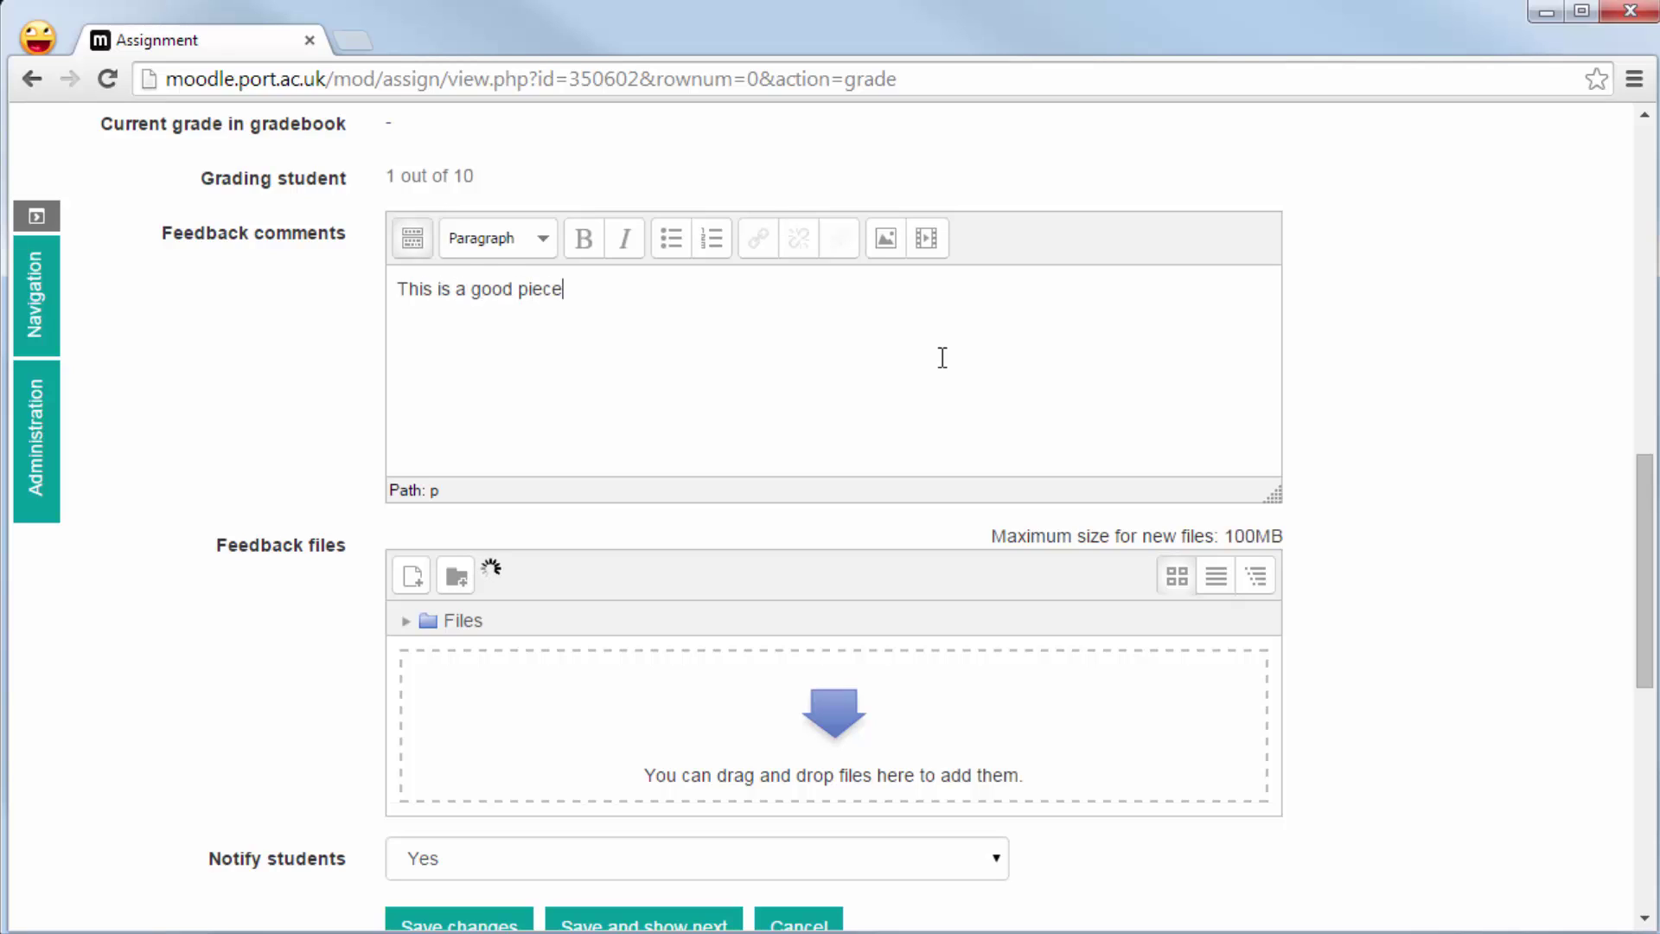
type(" of work.")
- Save the grade and feedback and return to the list of submissions
scroll(948, 363, "down", 2)
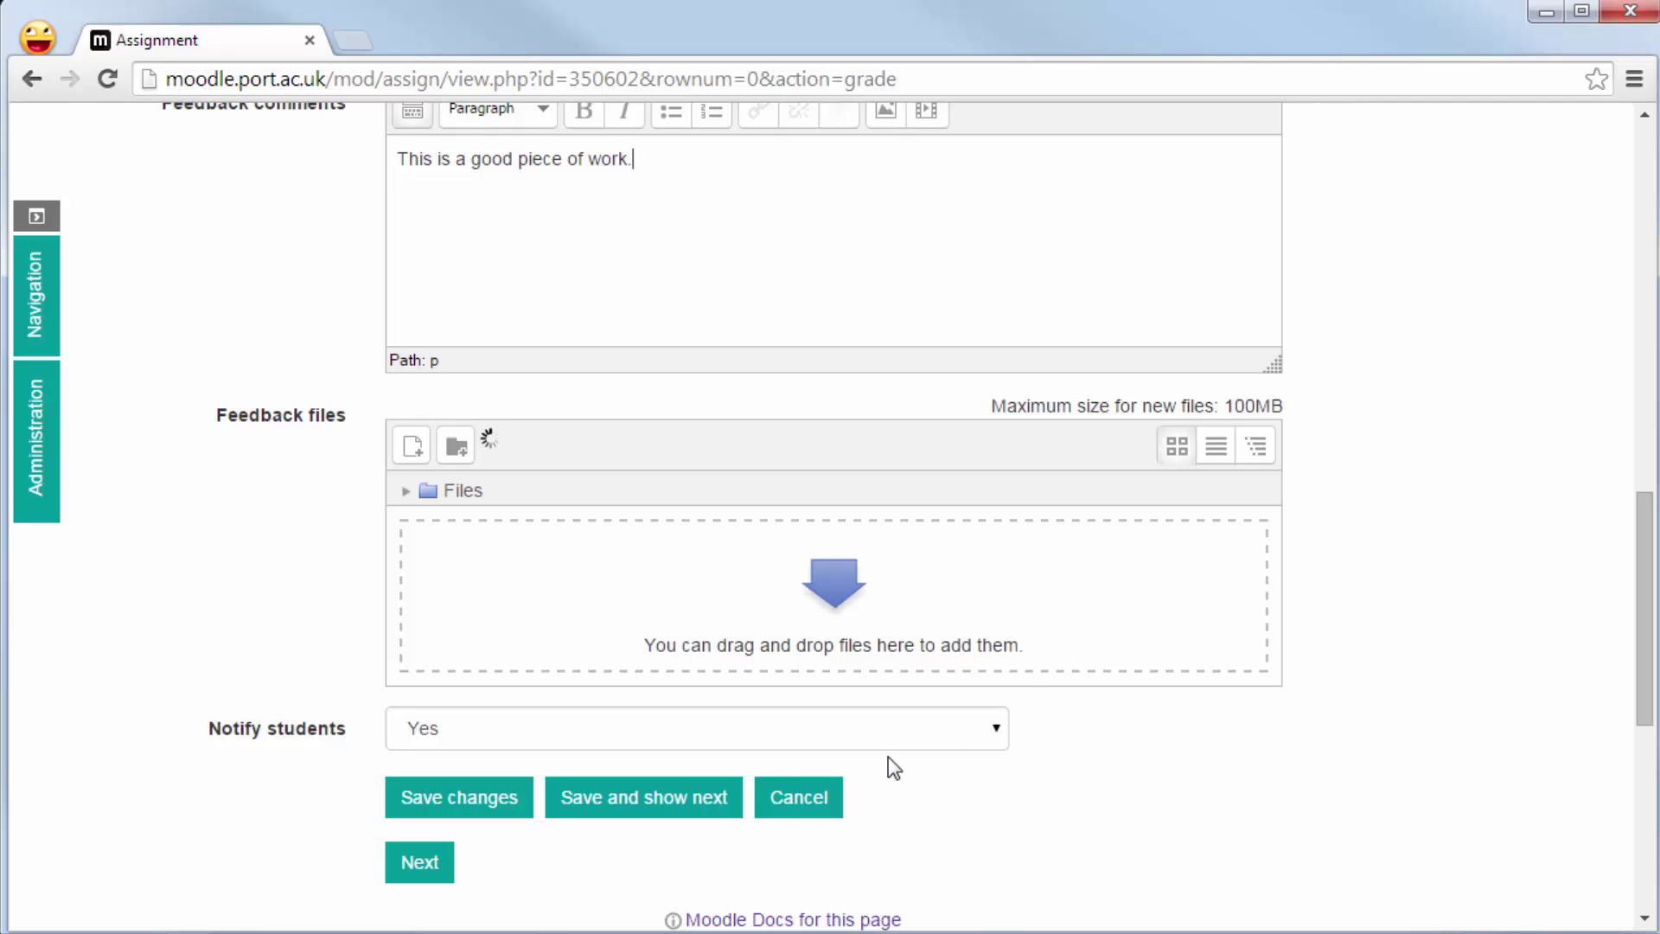
left_click(483, 809)
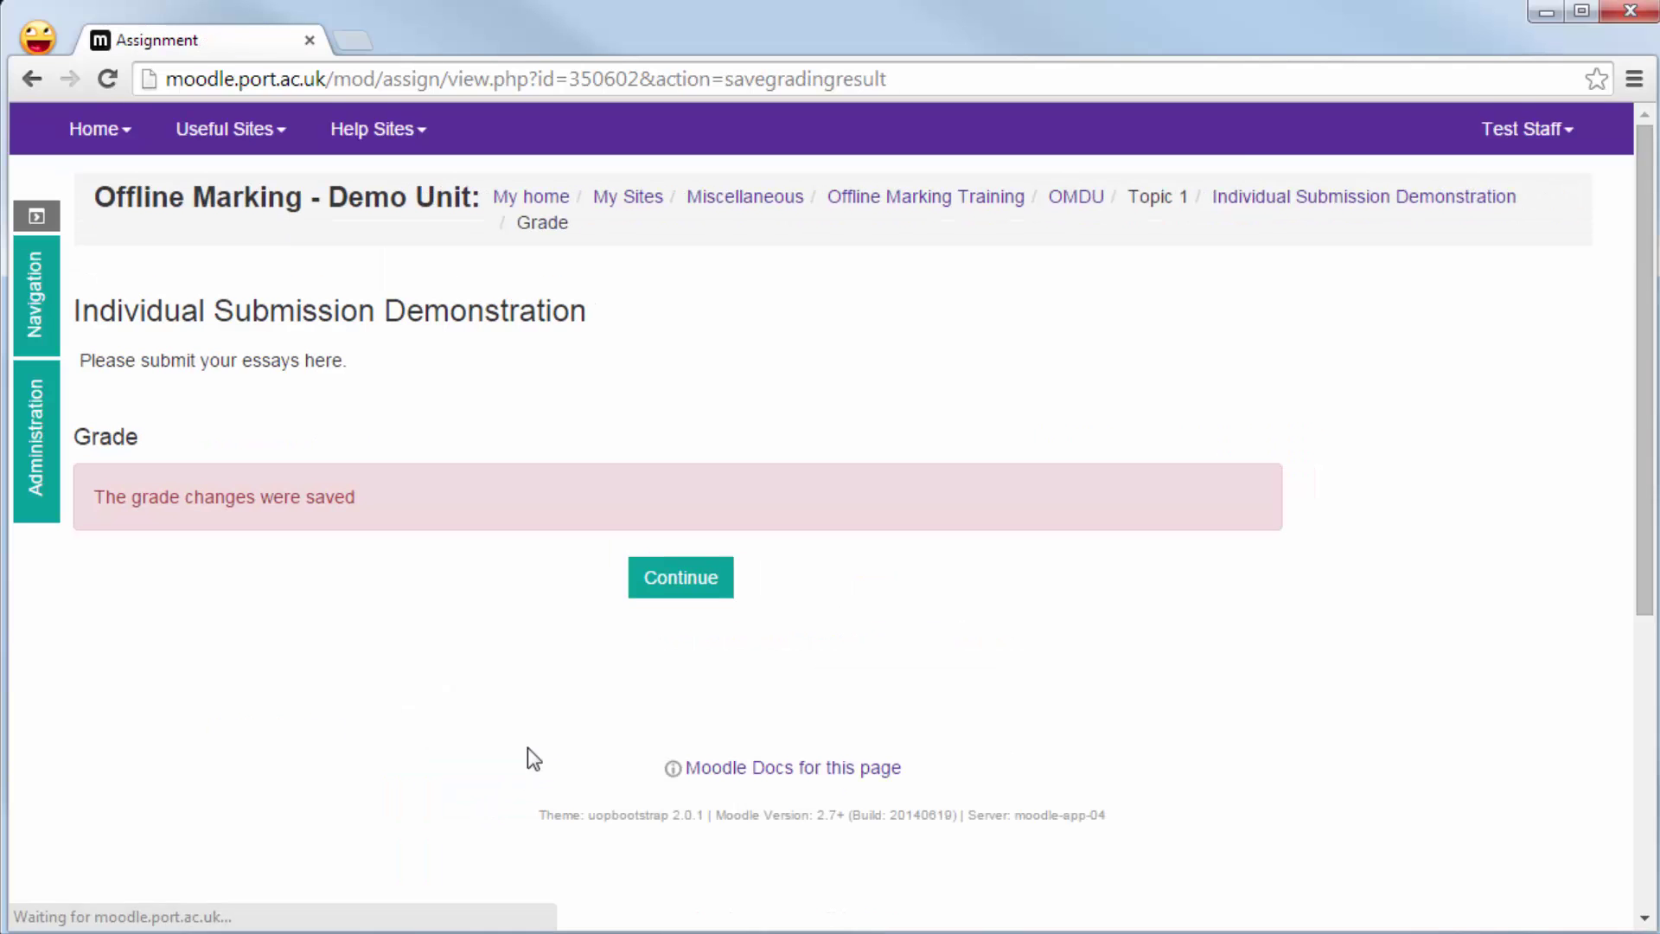
left_click(716, 591)
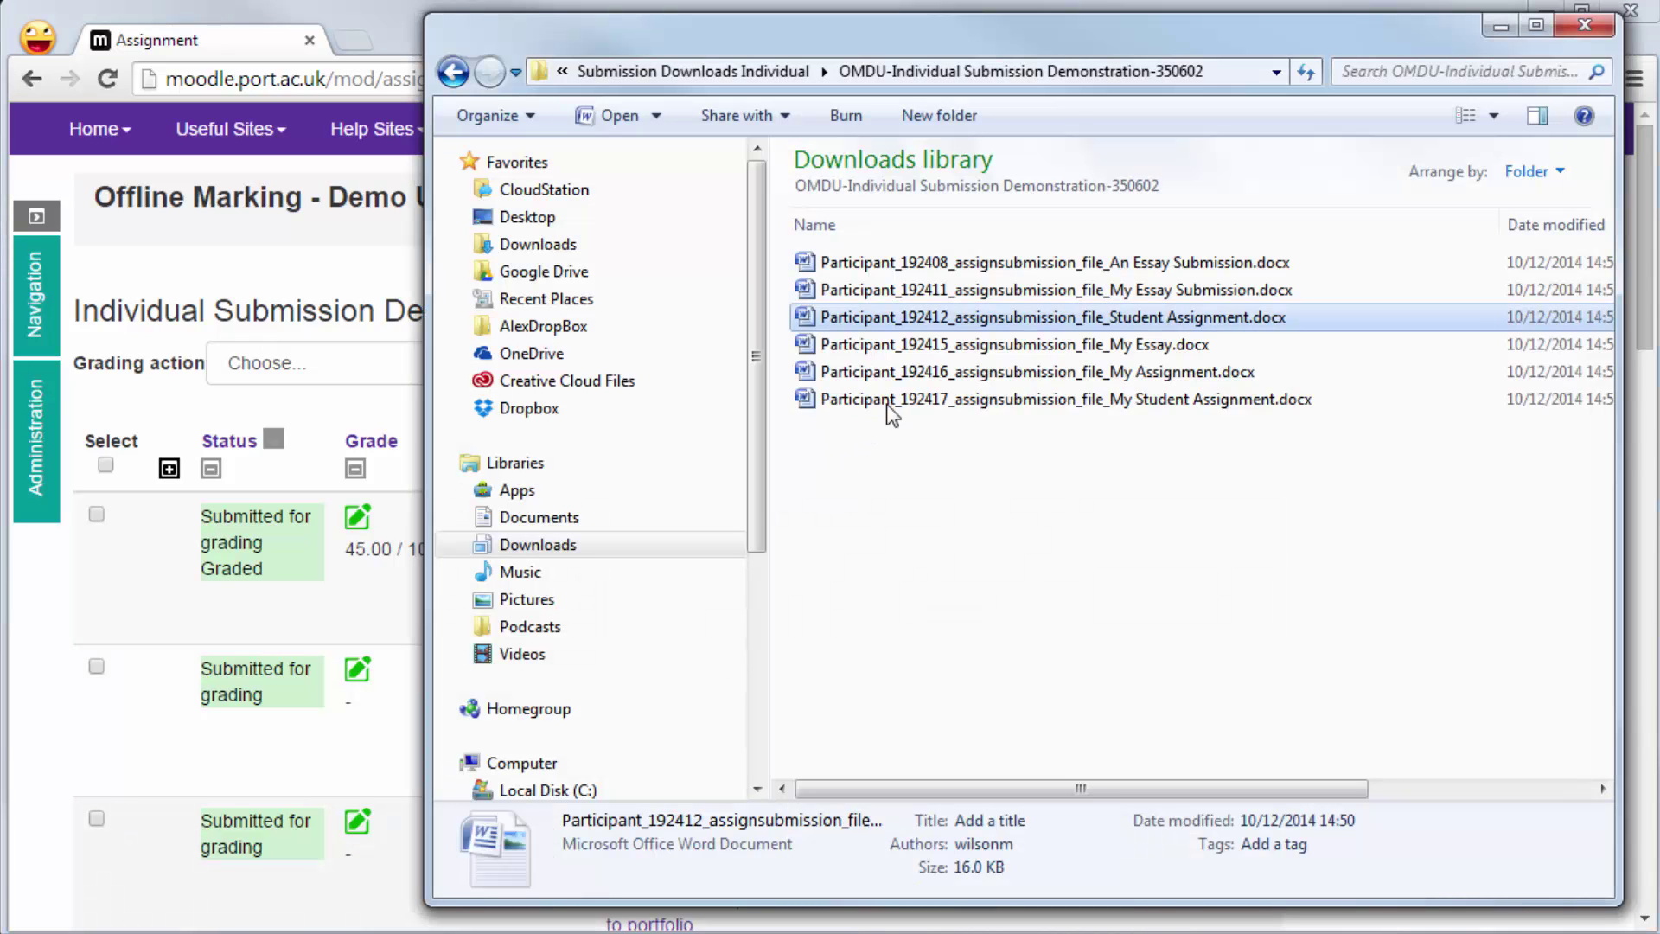
- Open the downloaded Student Assignment.docx submission in Word and attach the comment "This needs work" to its first paragraph
double_click(969, 316)
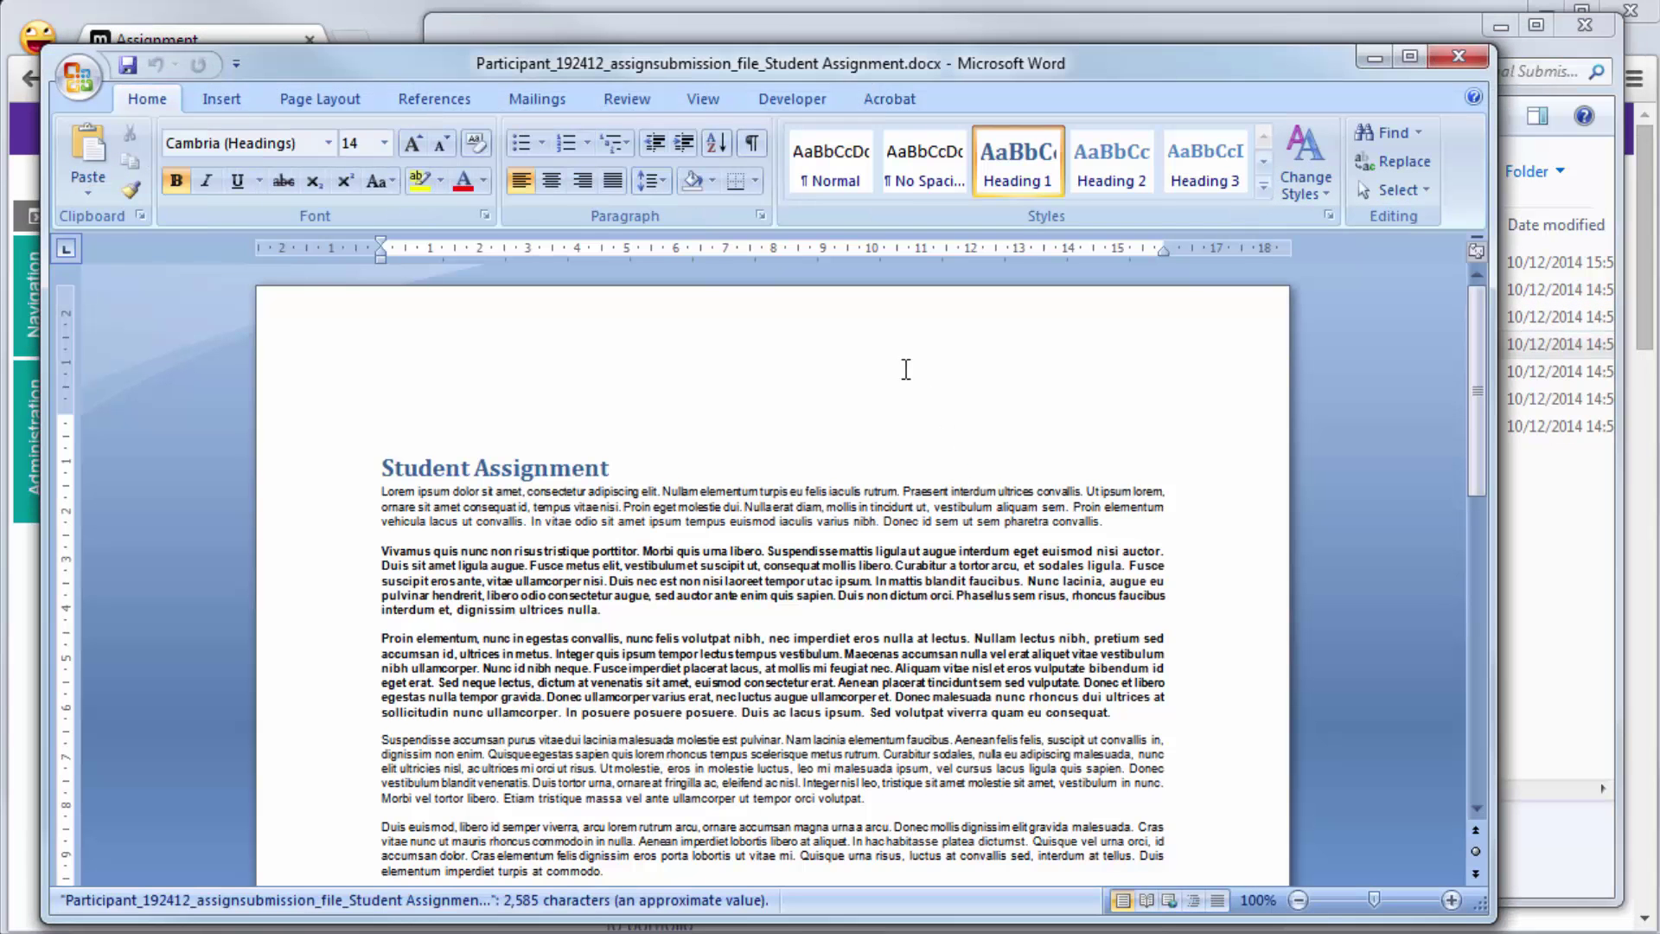
scroll(899, 374, "down", 3)
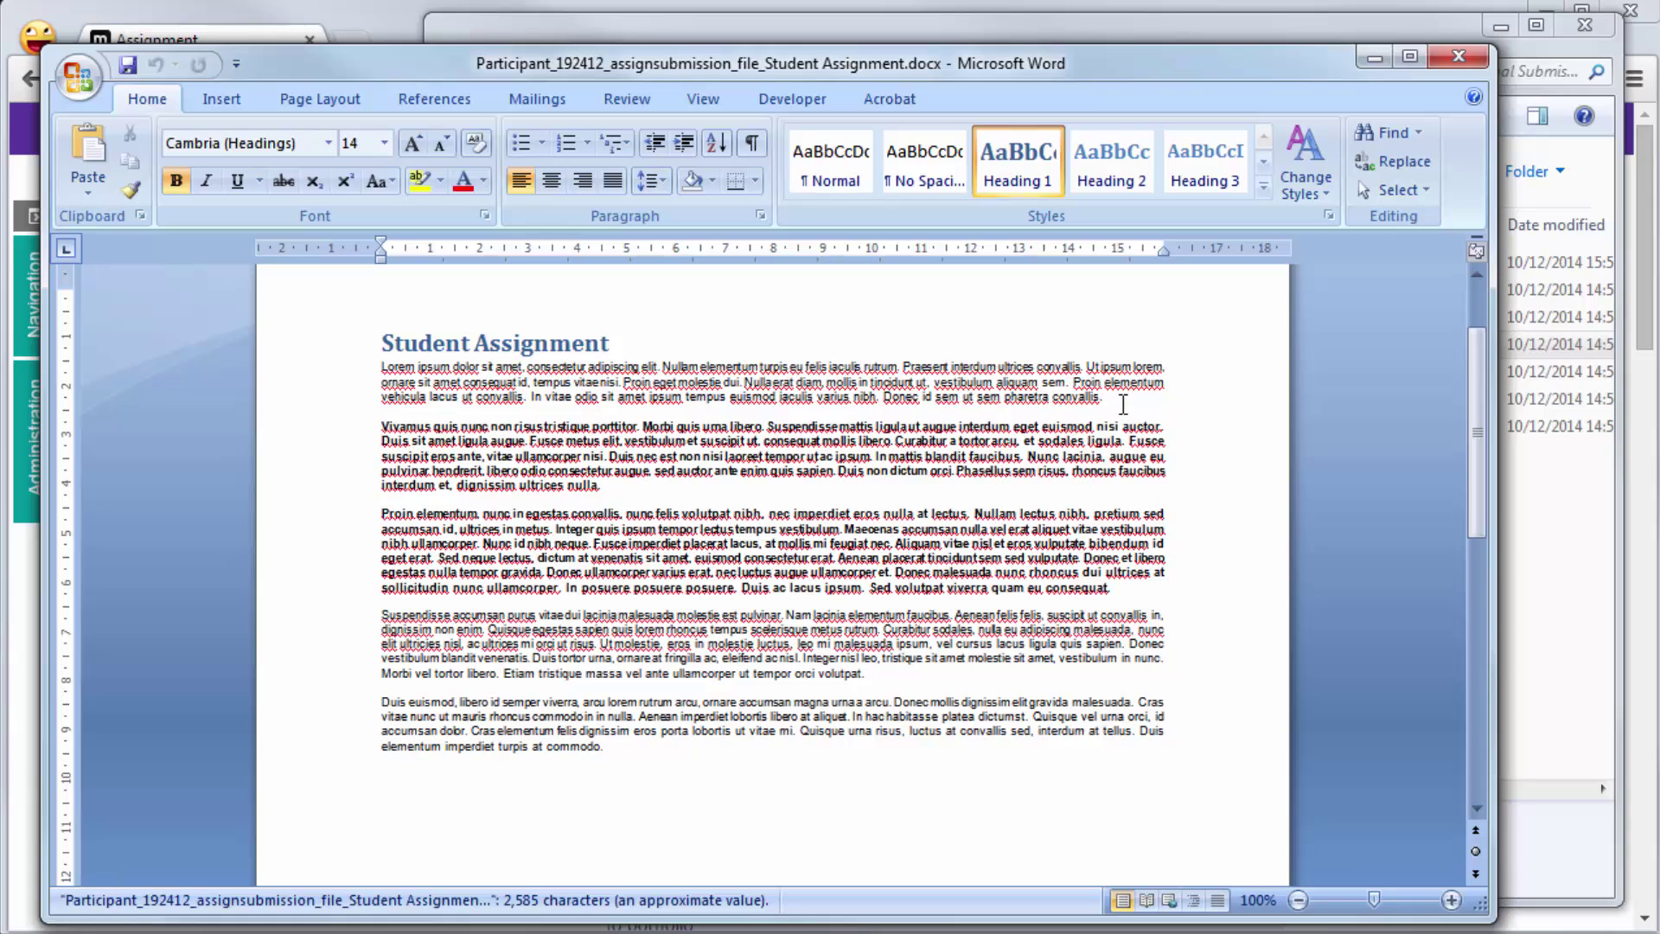
mouse_move(1098, 403)
left_mouse_down()
mouse_move(406, 390)
mouse_move(381, 367)
left_mouse_up()
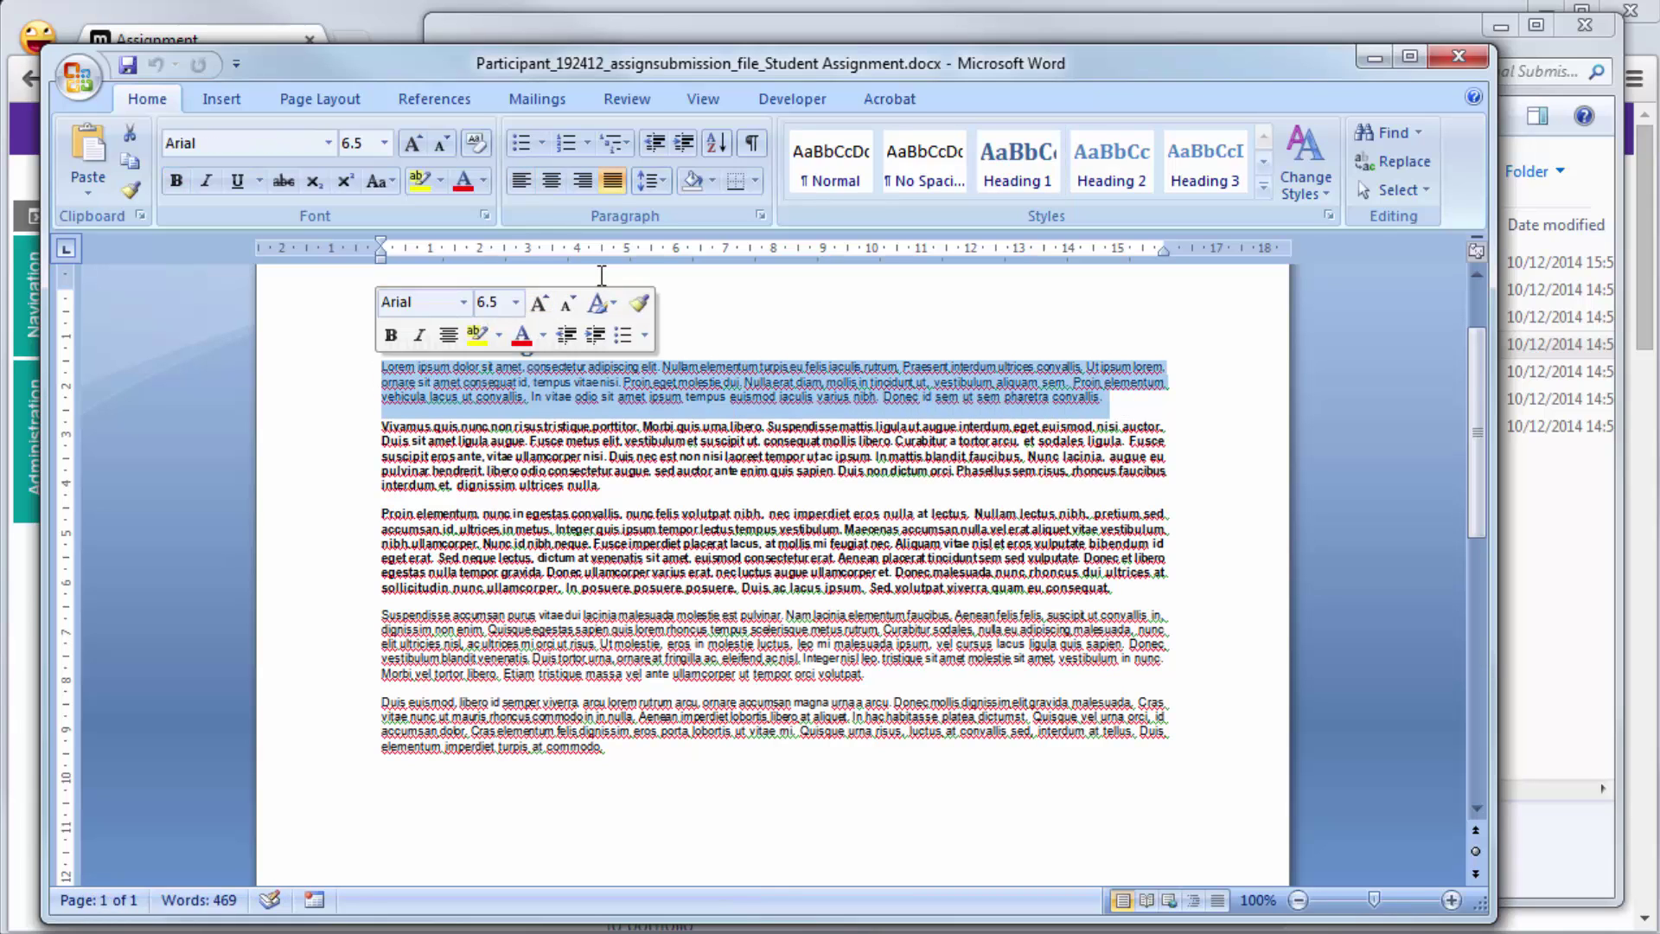
left_click(639, 100)
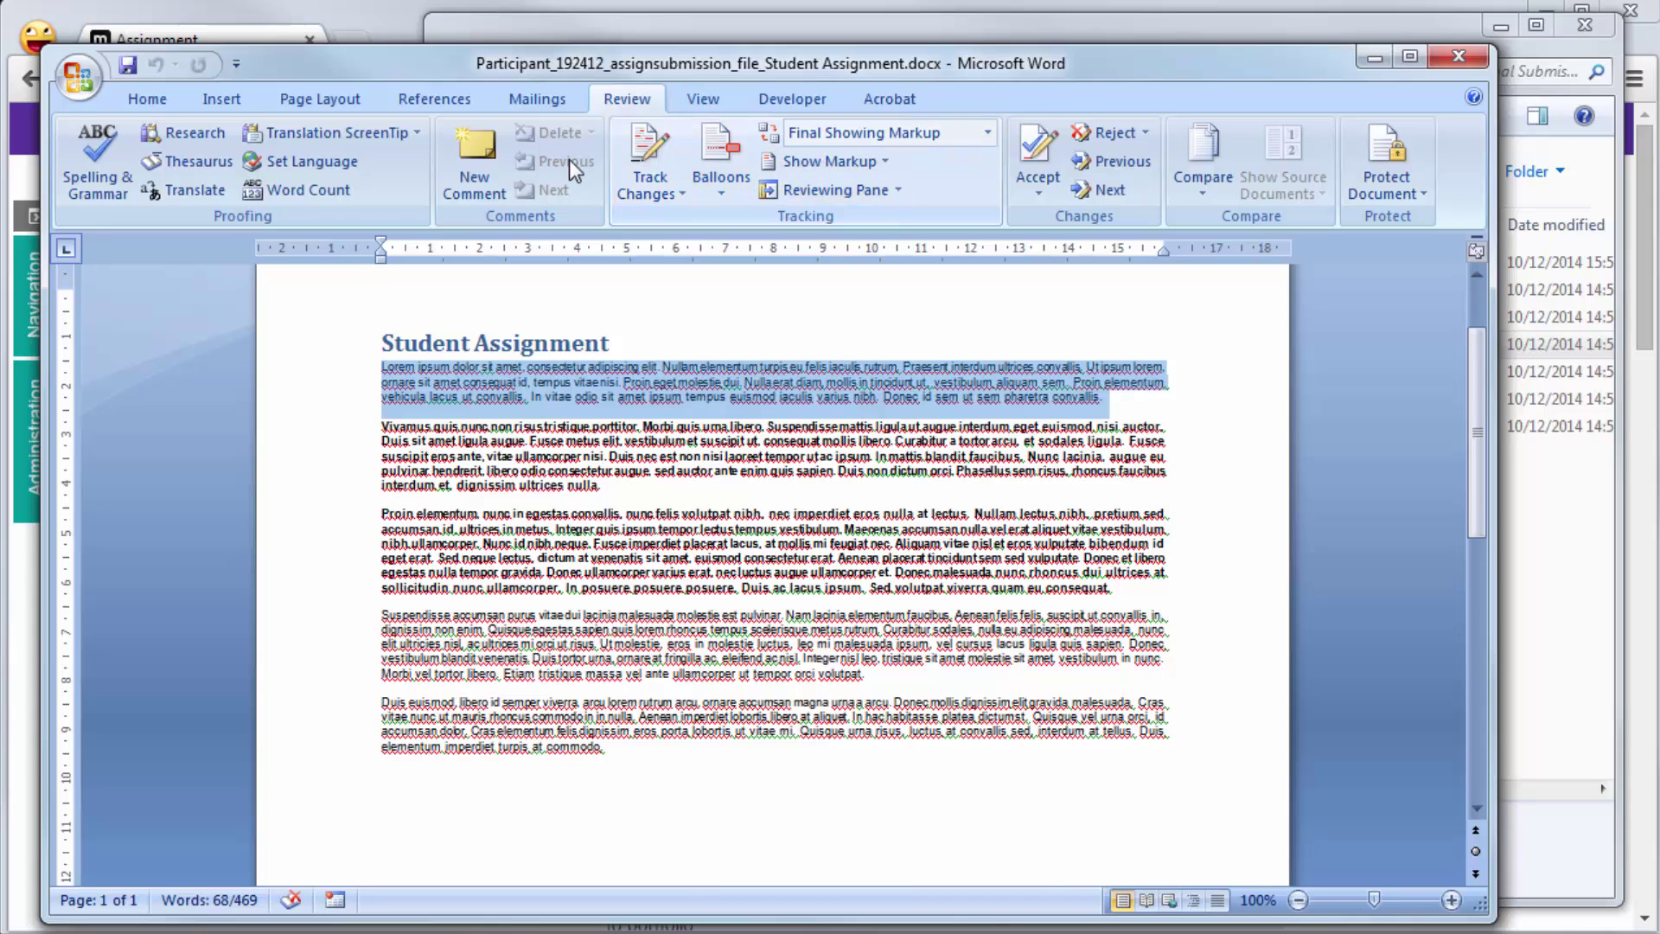
left_click(470, 152)
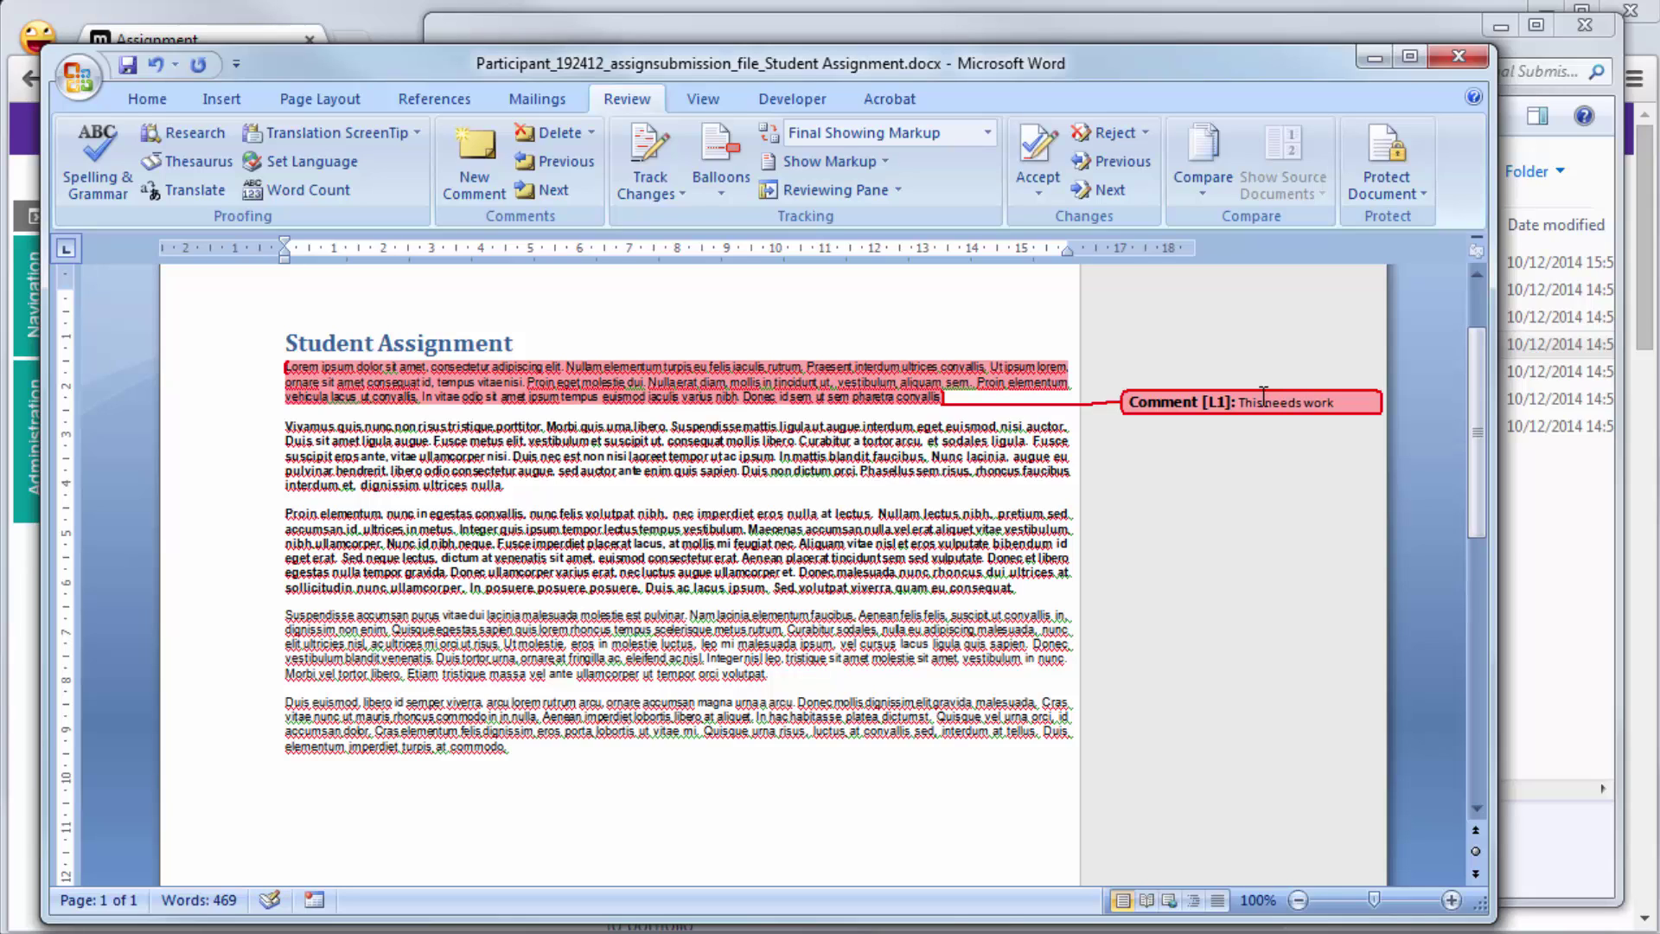
left_click(1293, 540)
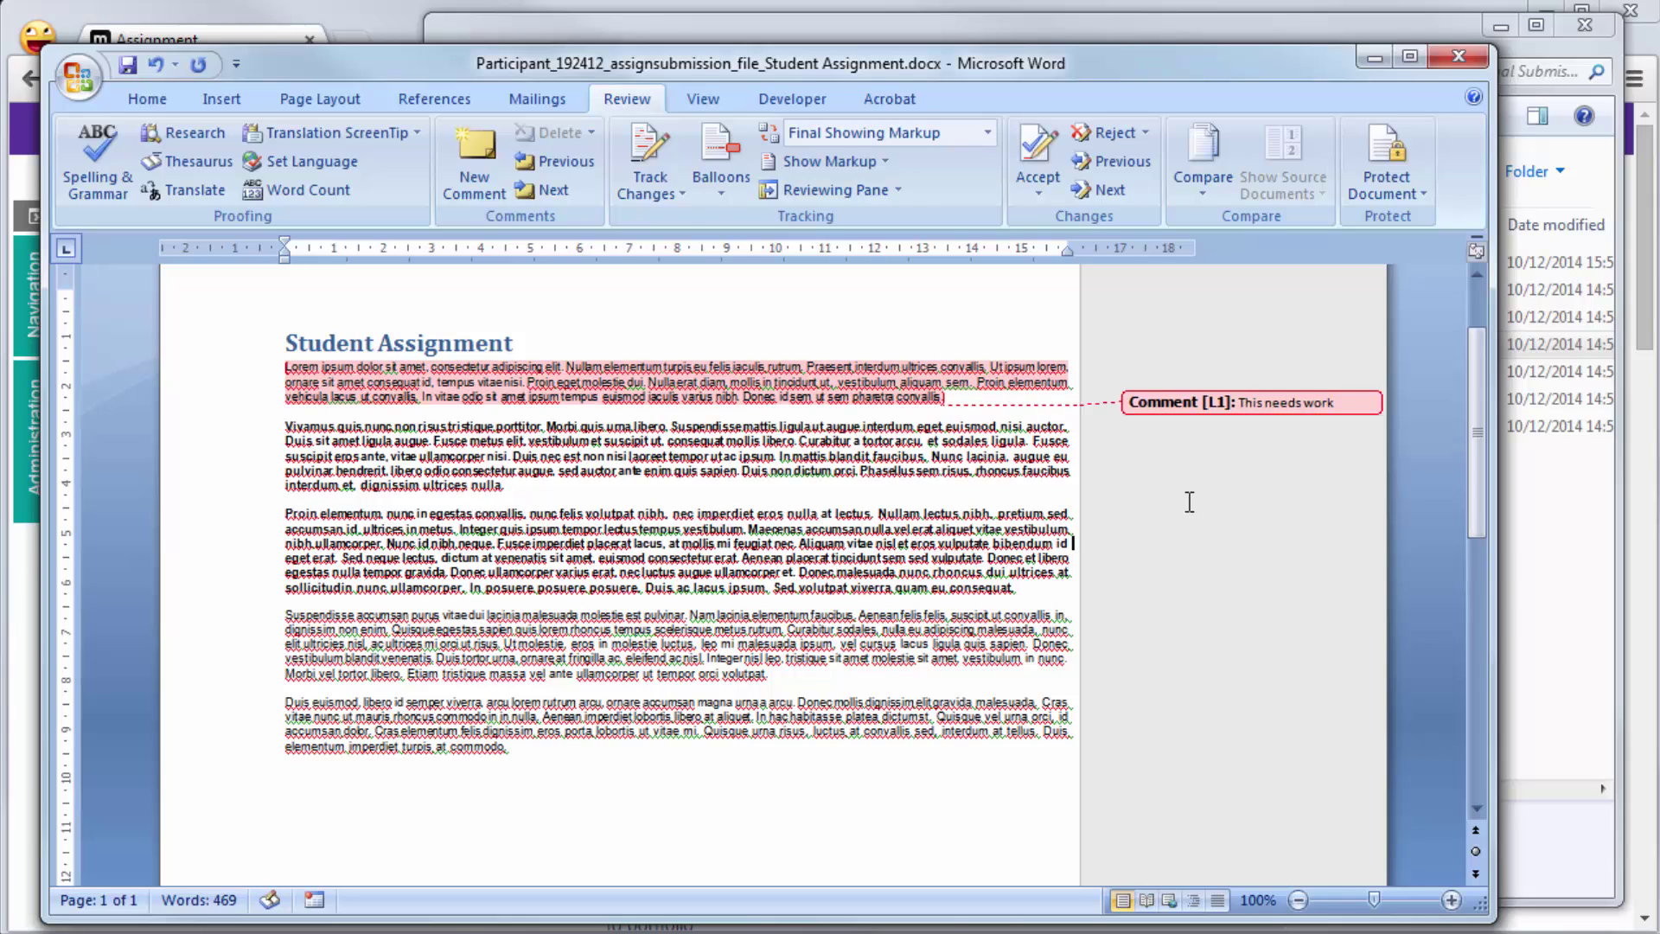
- Comment "Please check your work" on the third paragraph's last sentence, then save and close the document
left_click_drag(1026, 591, 774, 589)
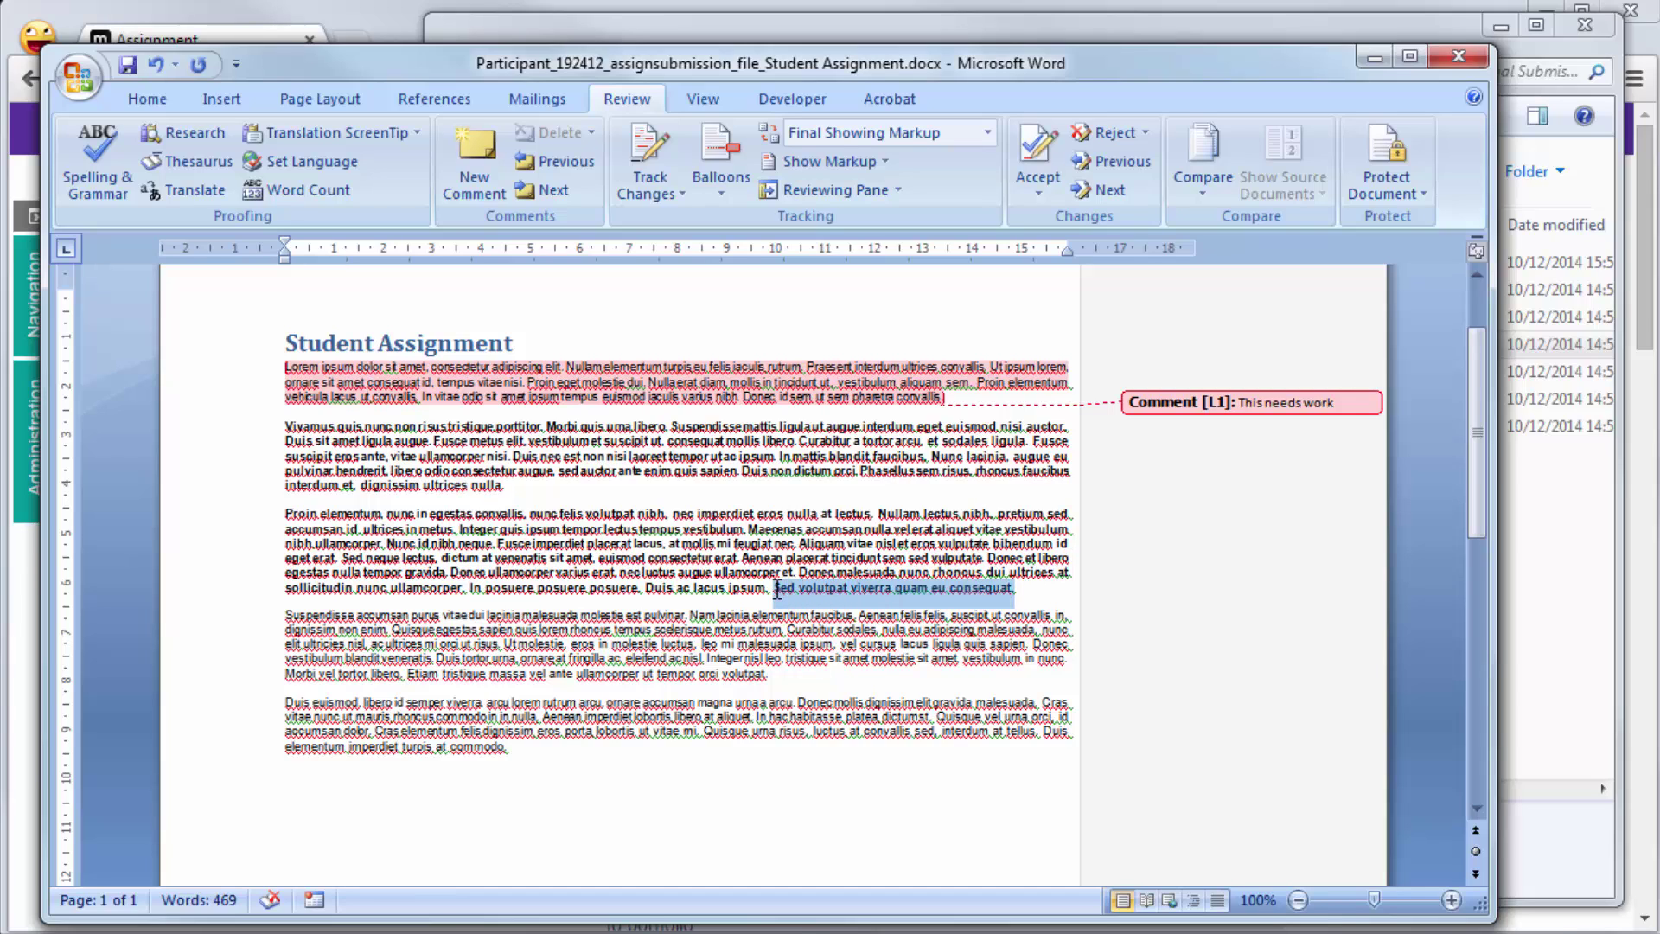
left_click(484, 160)
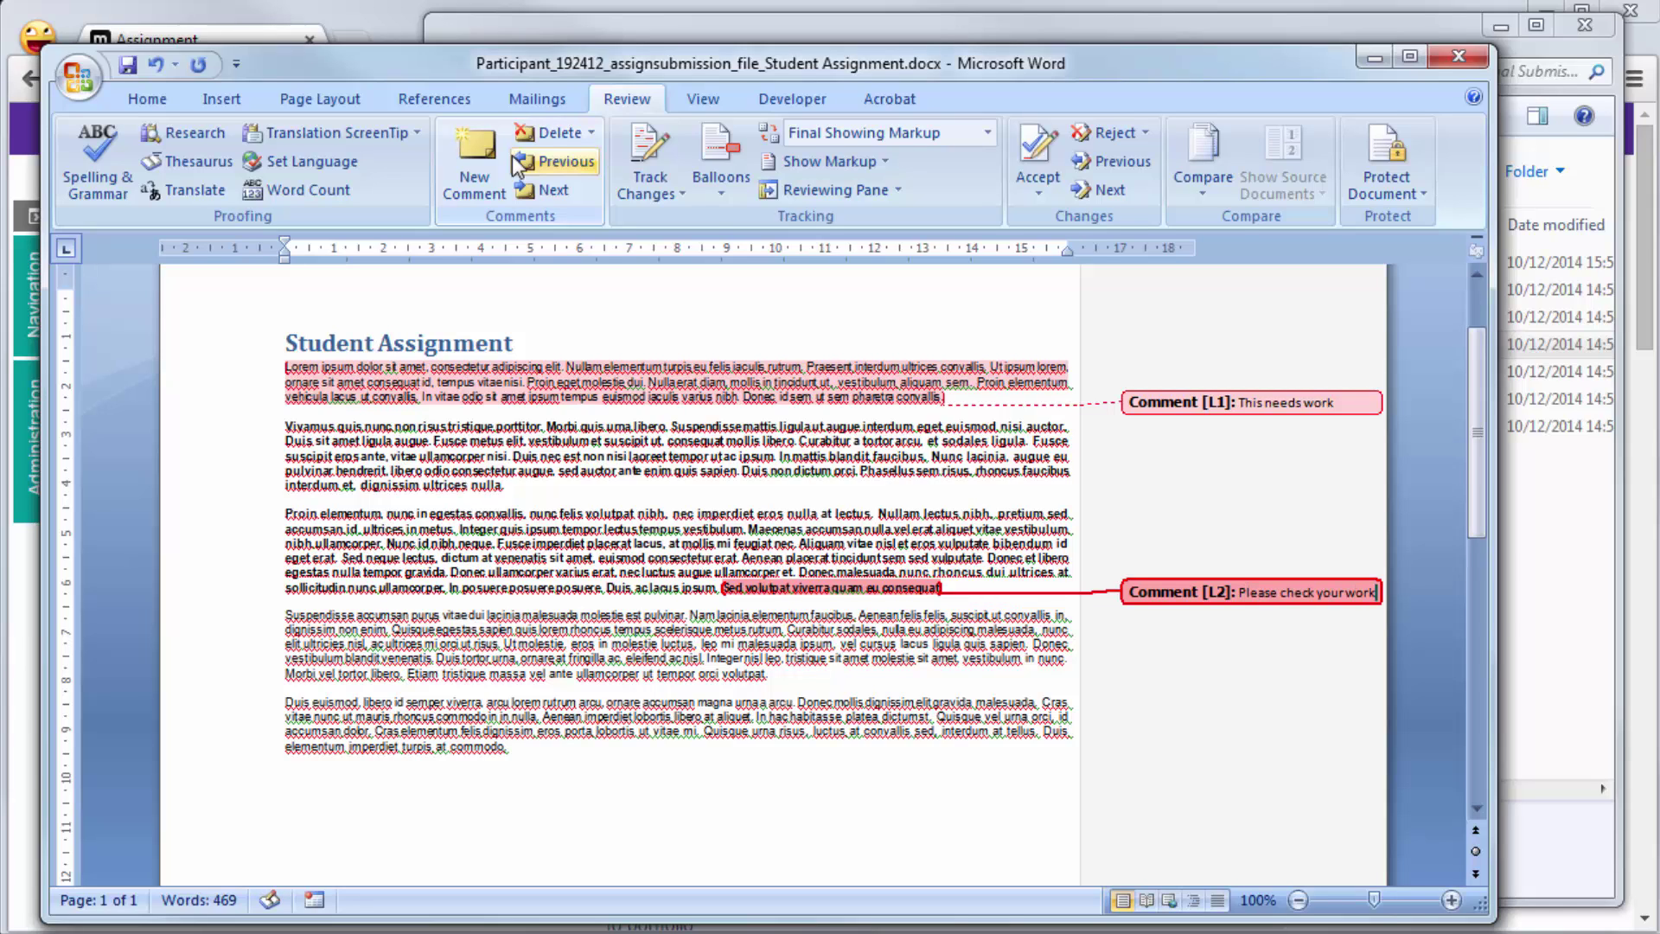
left_click(1204, 690)
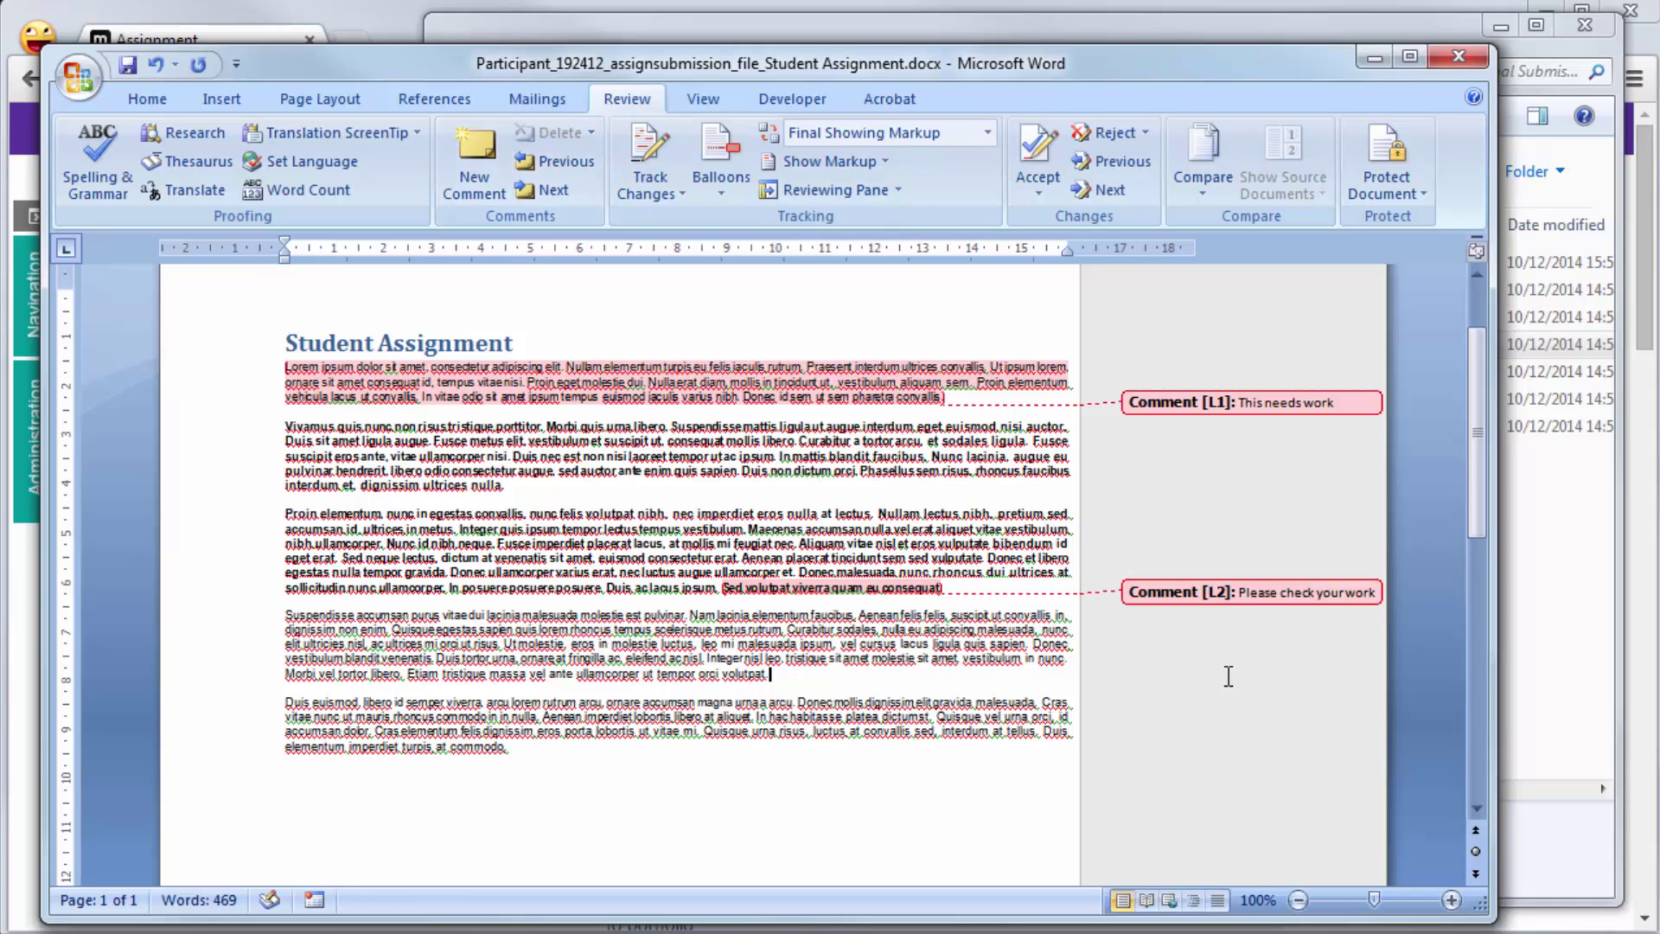
left_click(126, 68)
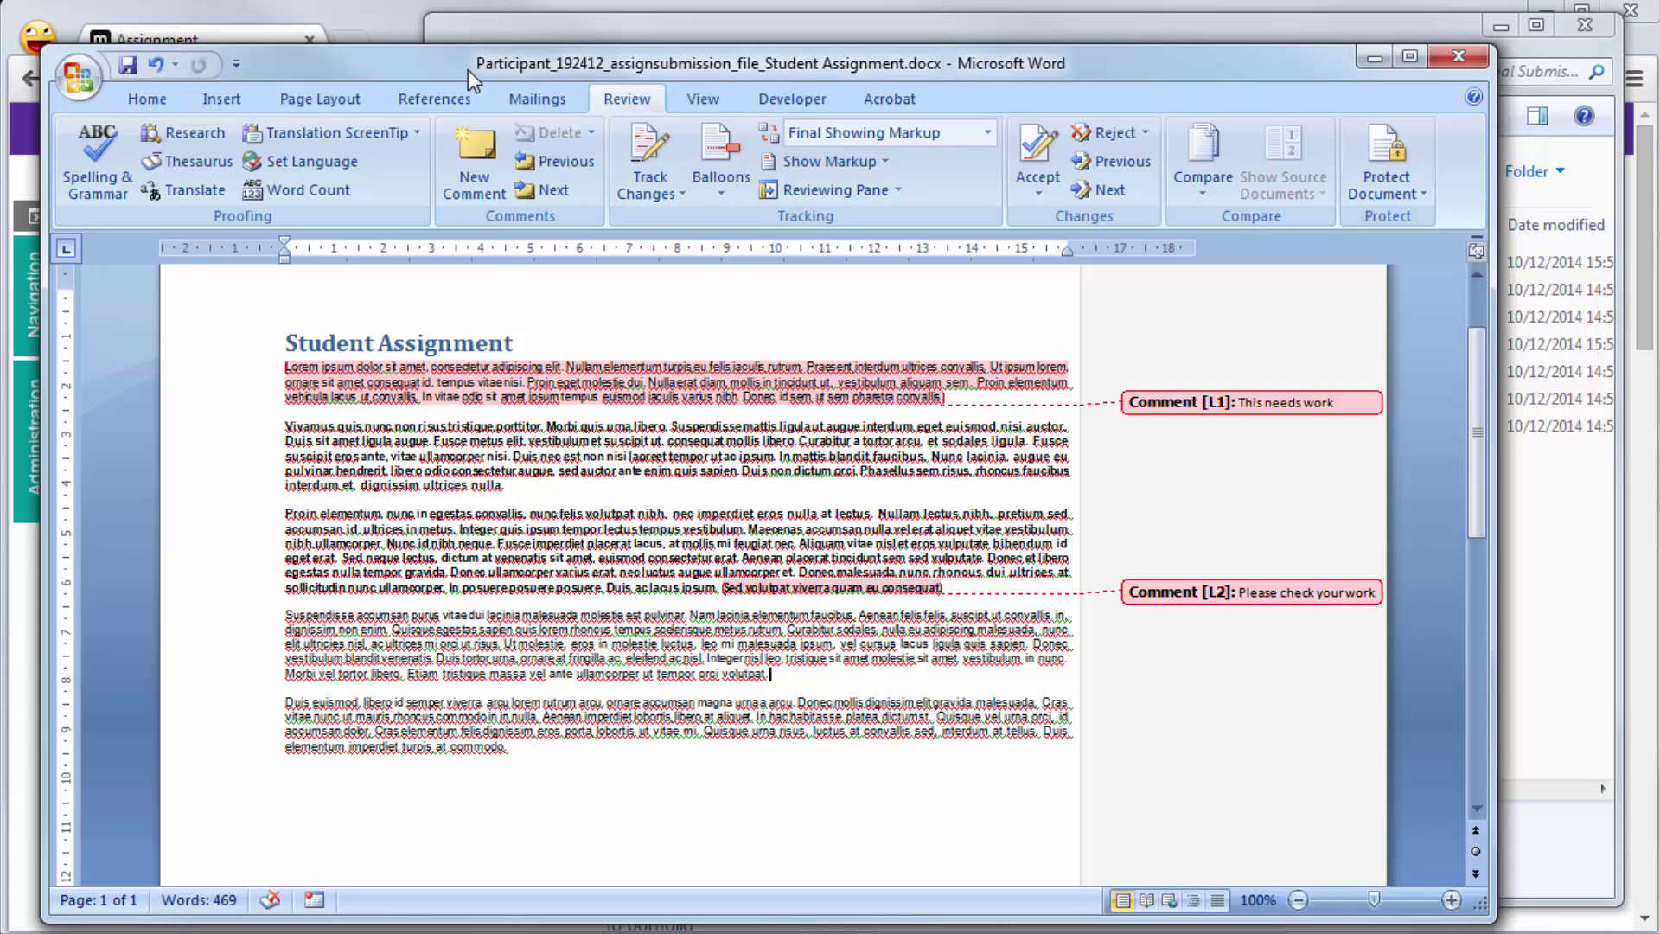
left_click(1459, 56)
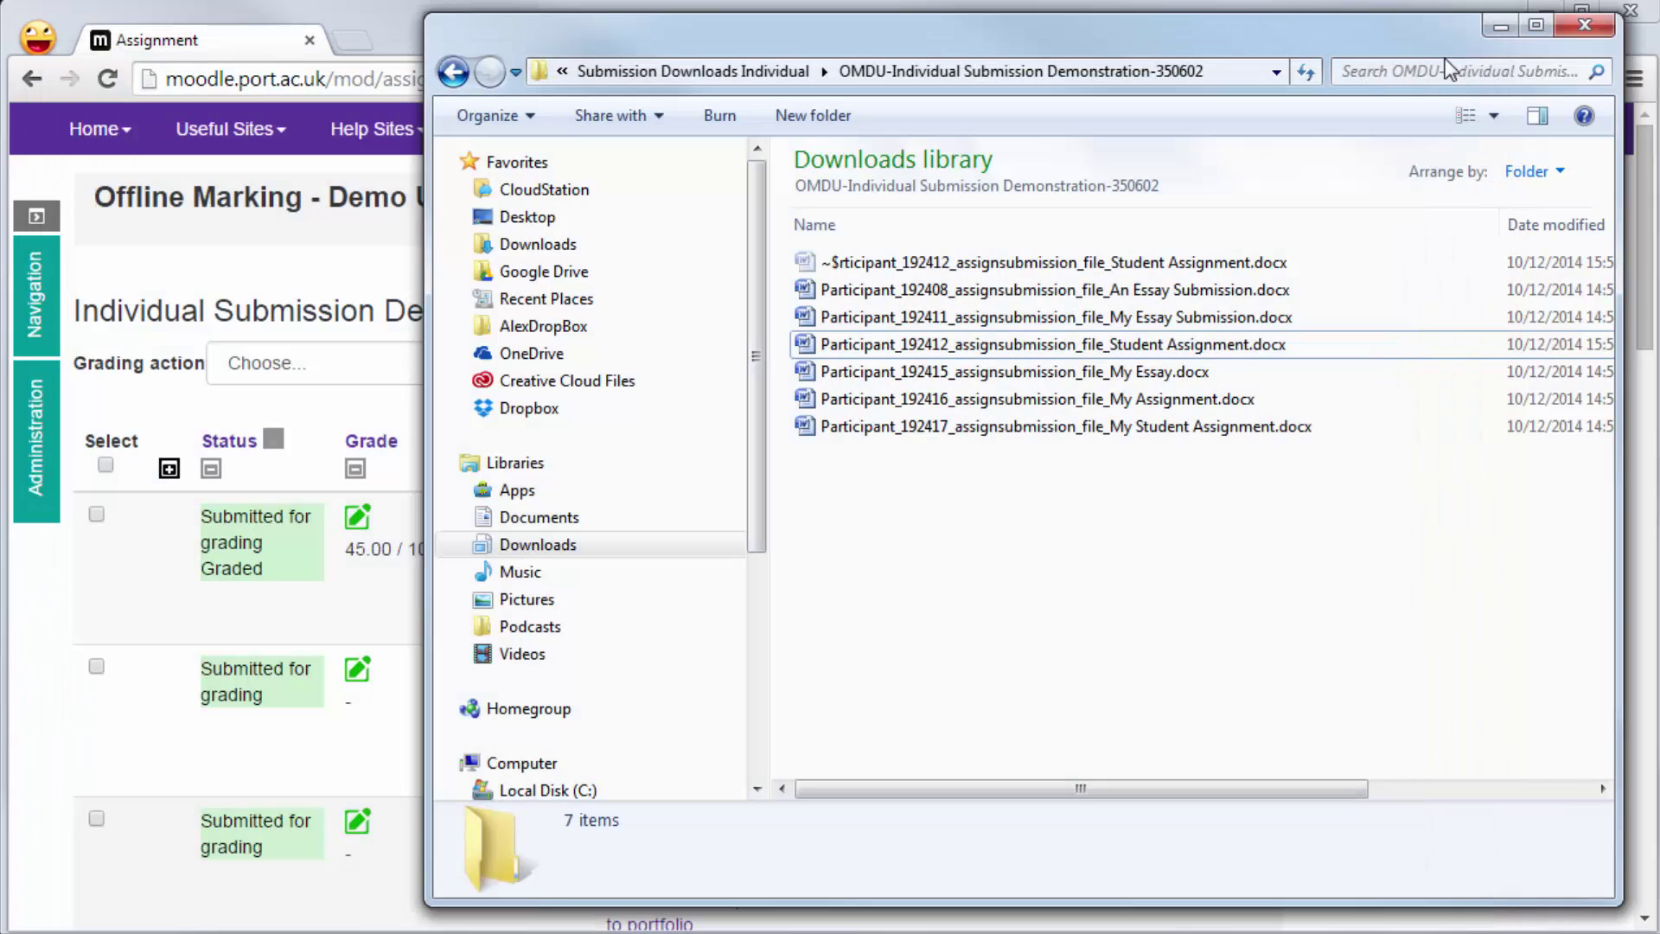
- Open the downloaded My Essay.docx submission, add a review comment to its second paragraph, then save and close it
double_click(947, 344)
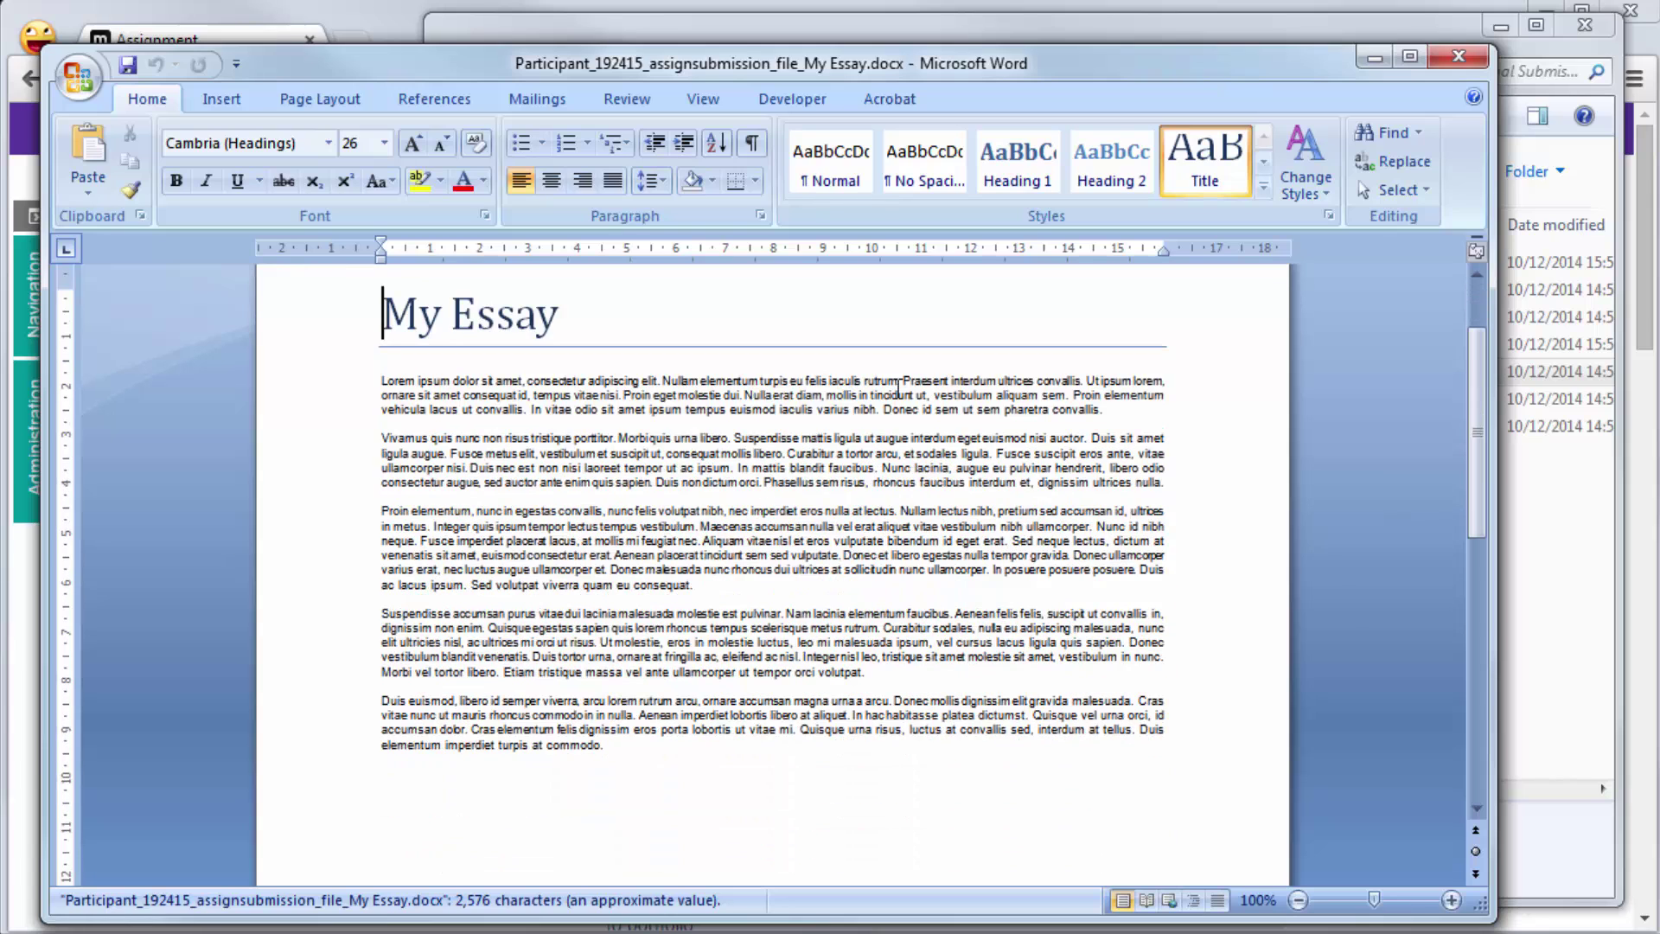
left_click_drag(1164, 484, 381, 436)
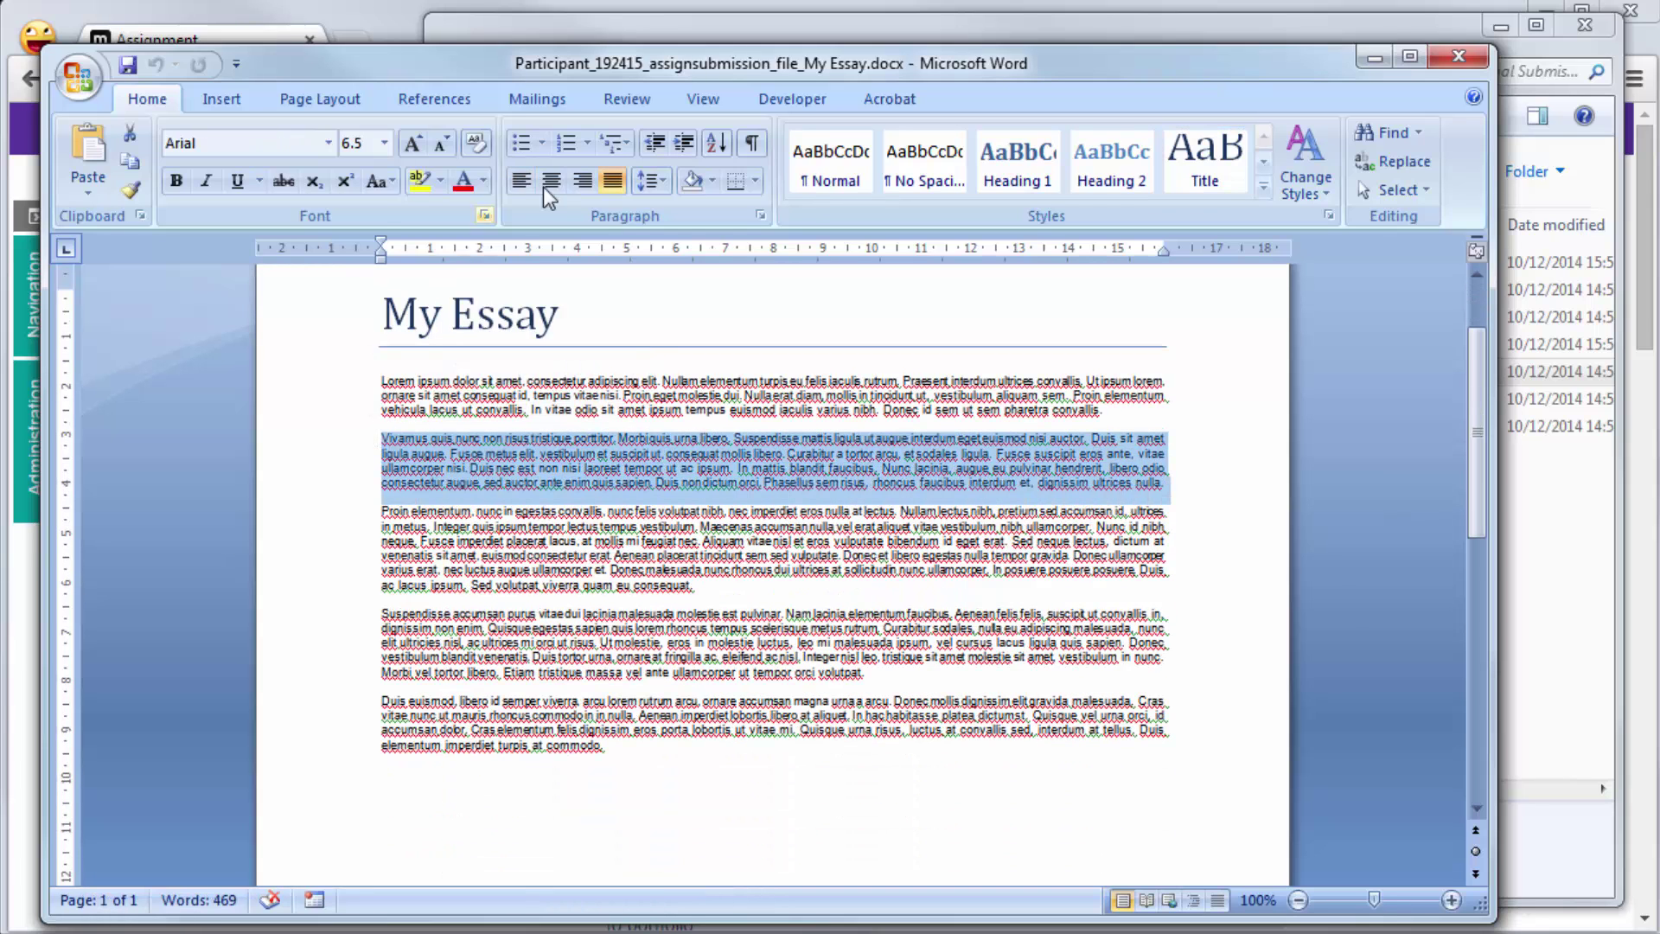
left_click(621, 99)
left_click(465, 148)
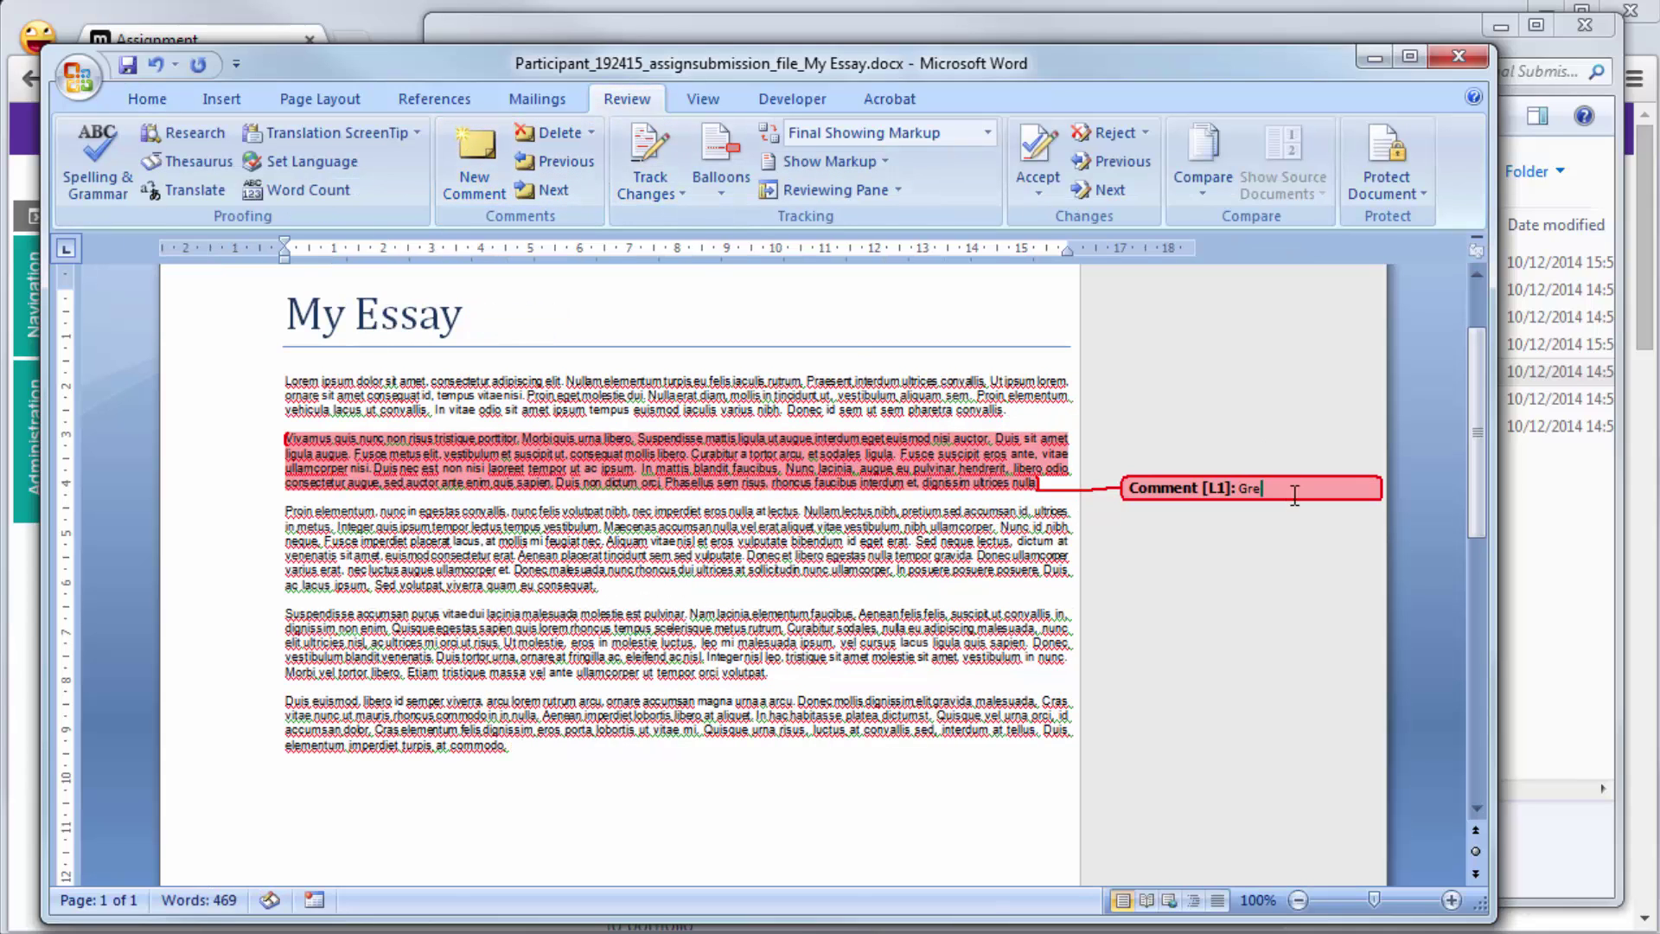
left_click(128, 65)
left_click(1466, 56)
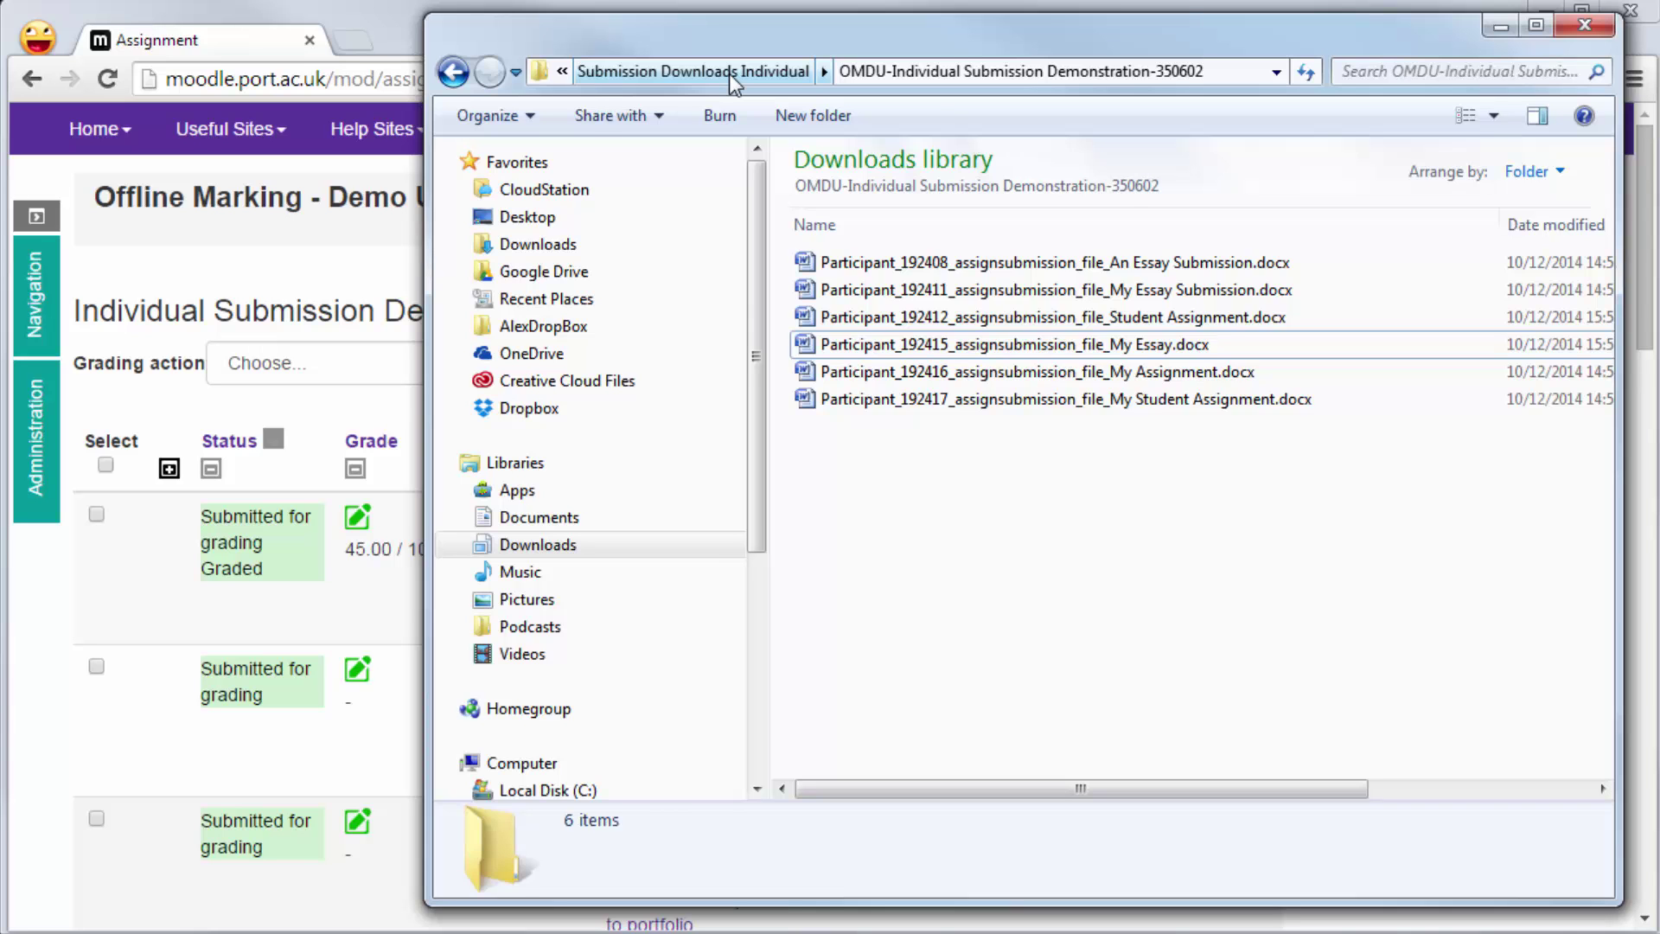
- Bring up the comma-separated grades file from the Submission Downloads Individual folder in Excel without reopening the already open copy
left_click(729, 75)
double_click(929, 294)
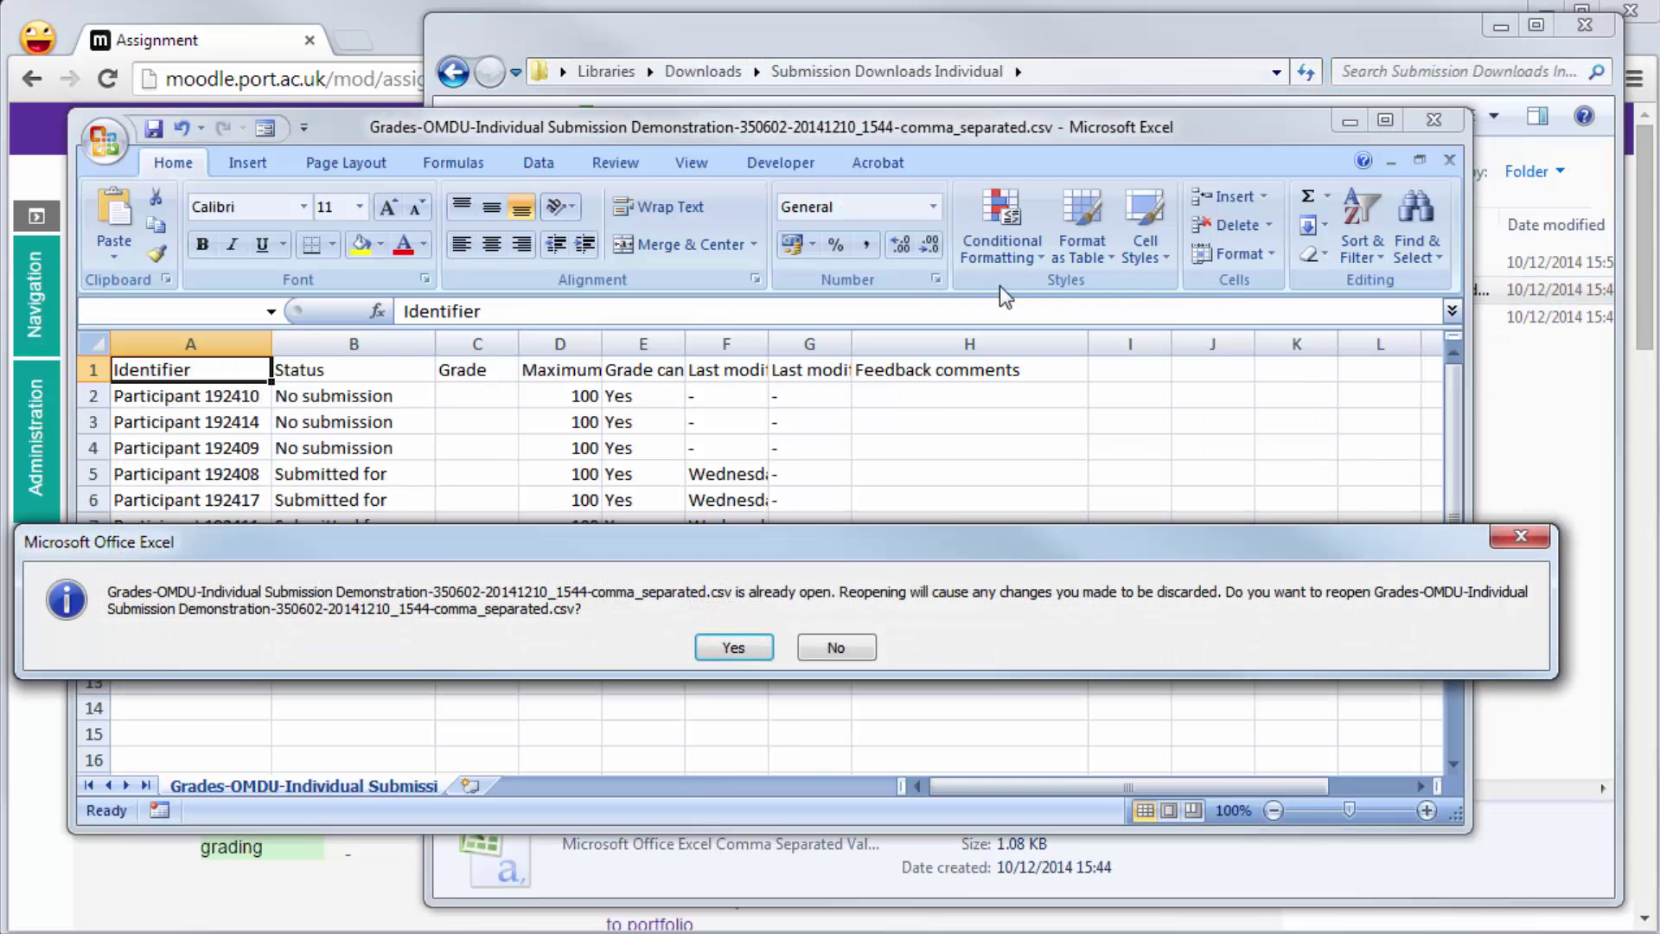
left_click(839, 649)
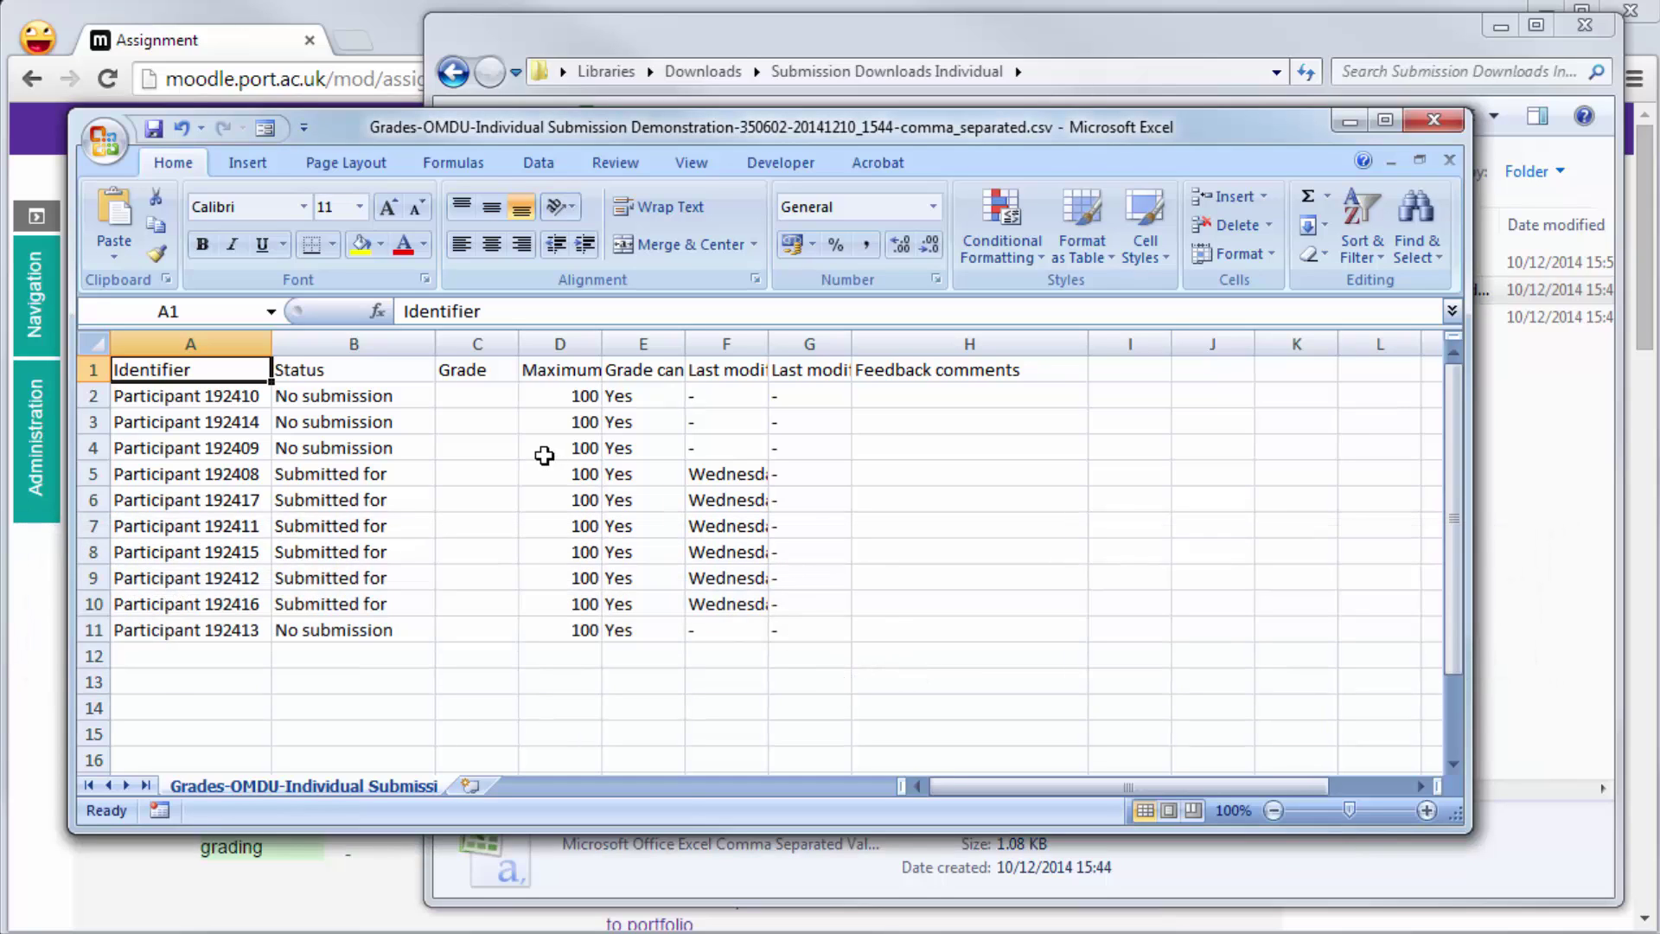
- Enter a grade of 55 in cell C5 for the first participant with a submission
left_click(479, 478)
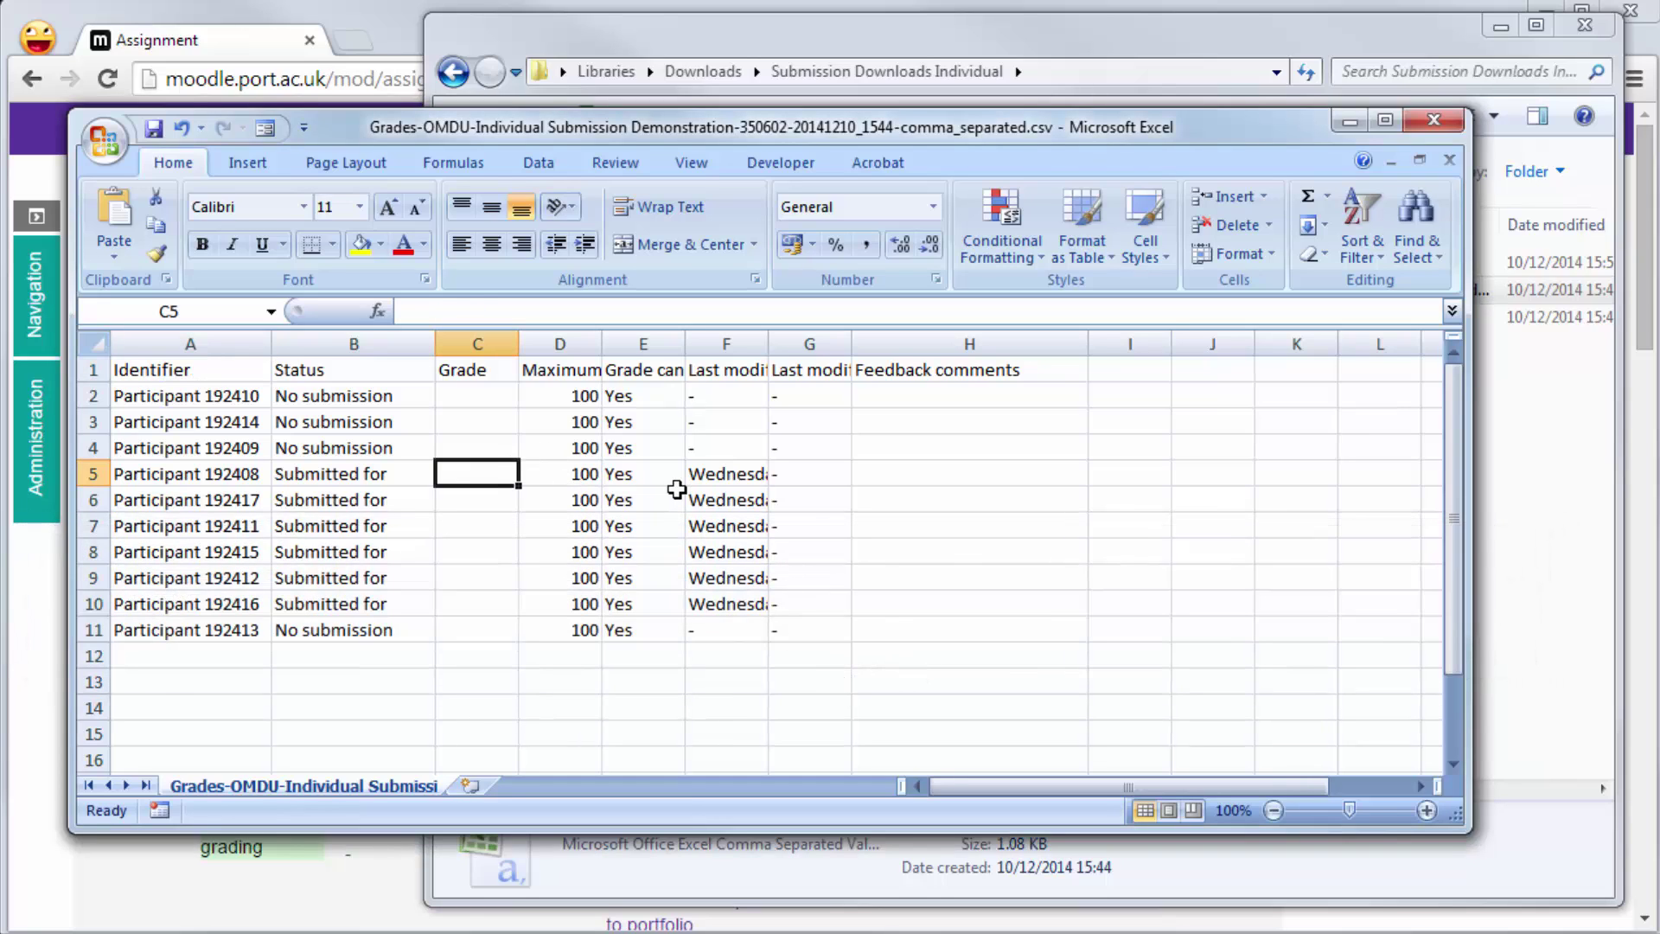
type("55")
key("Tab")
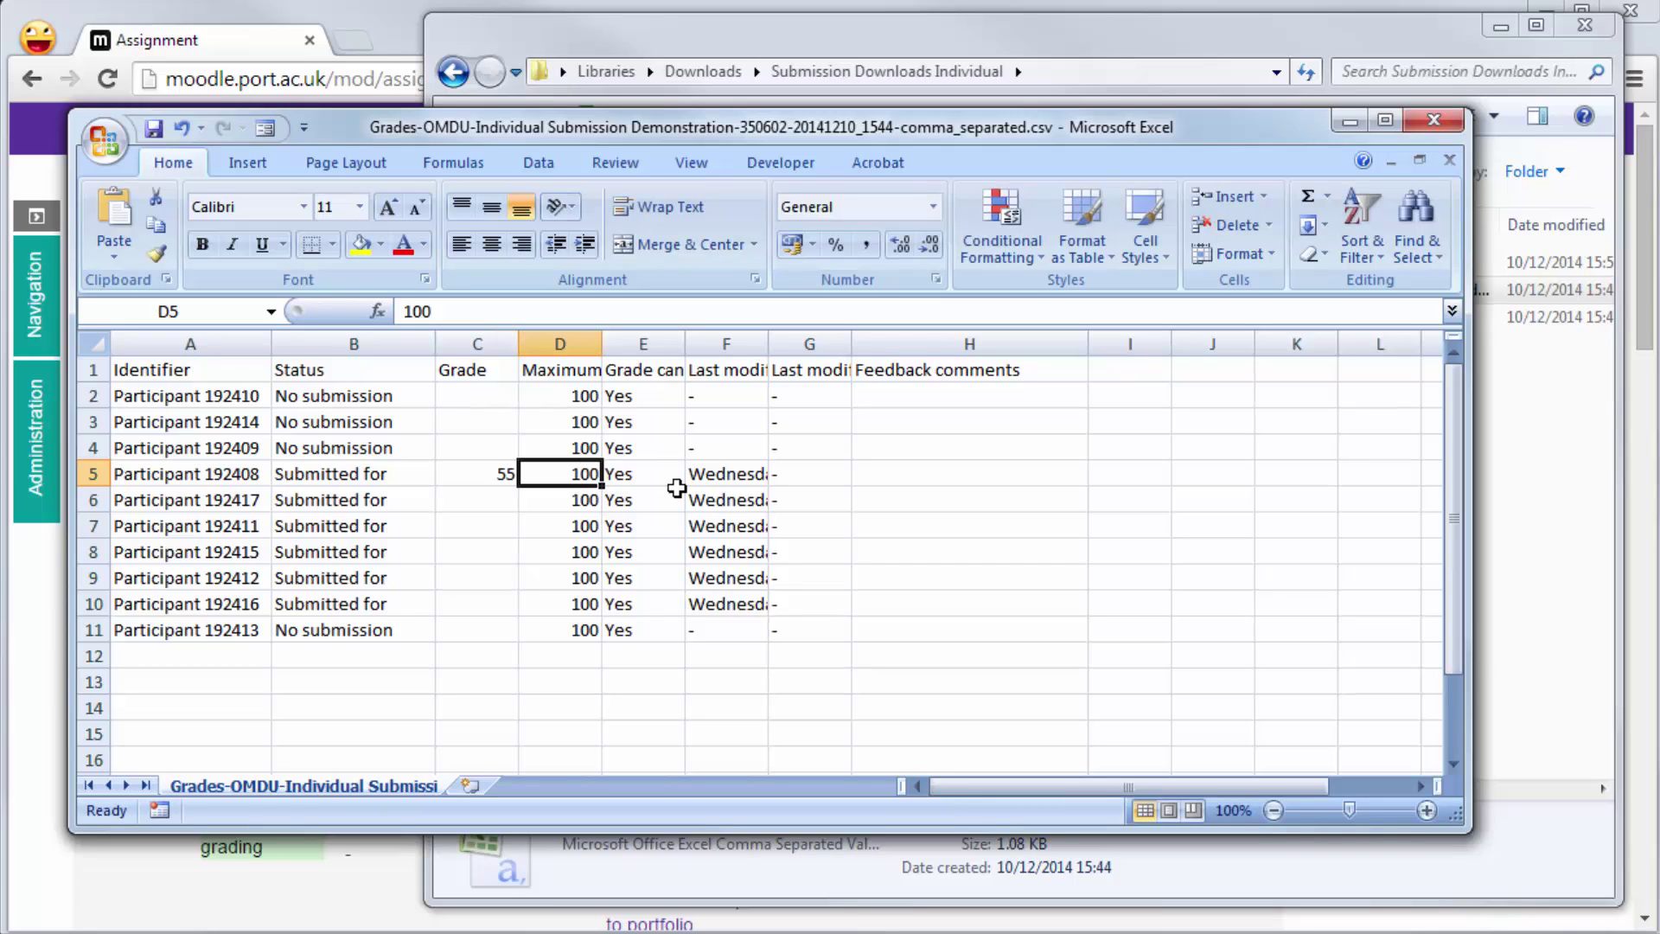
- Enter grades of 65, 48, 152, 54 and 48 in cells C6 to C10 for the remaining participants with submissions
key("Return")
type("65")
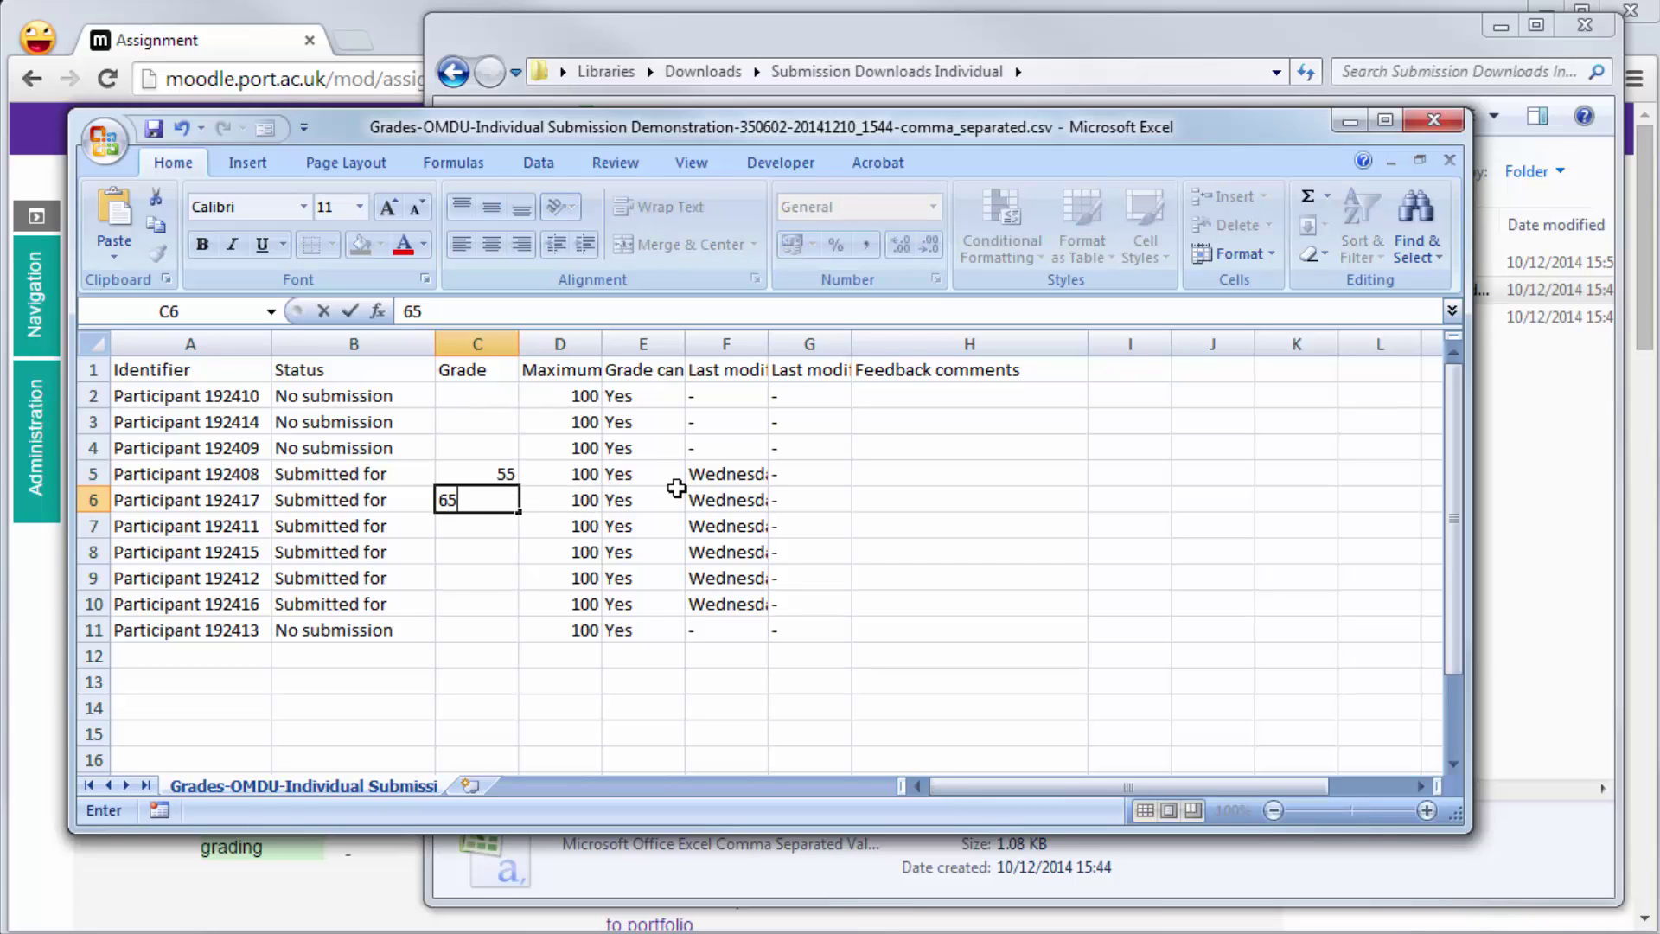
key("Return")
type("48")
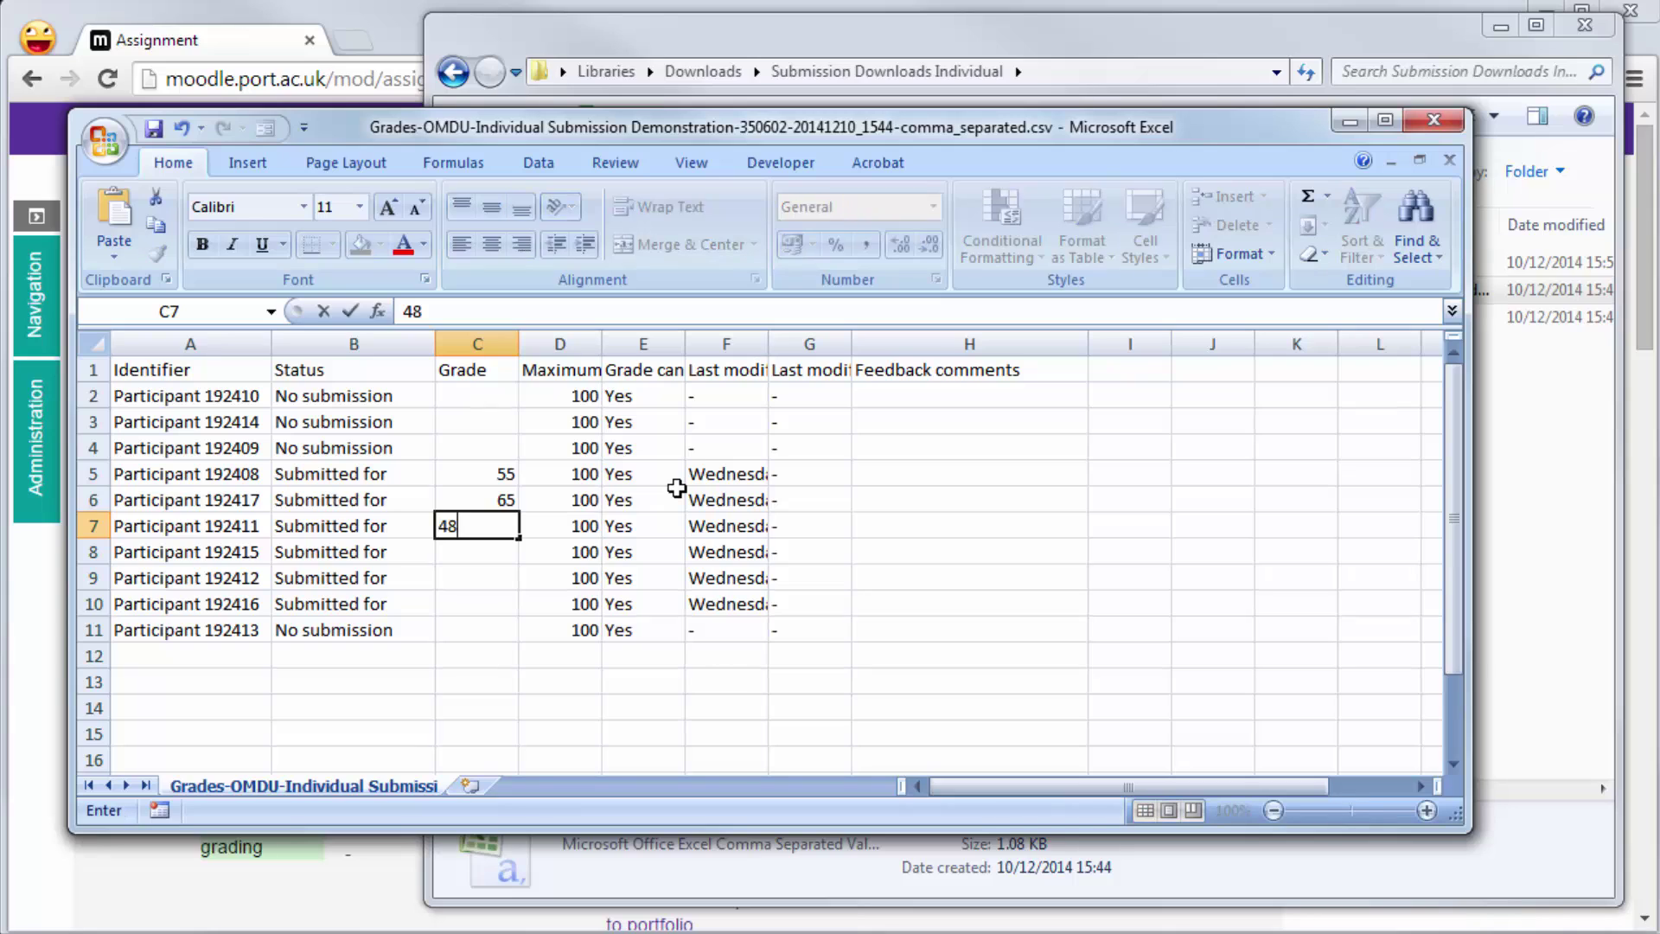
key("Return")
type("152")
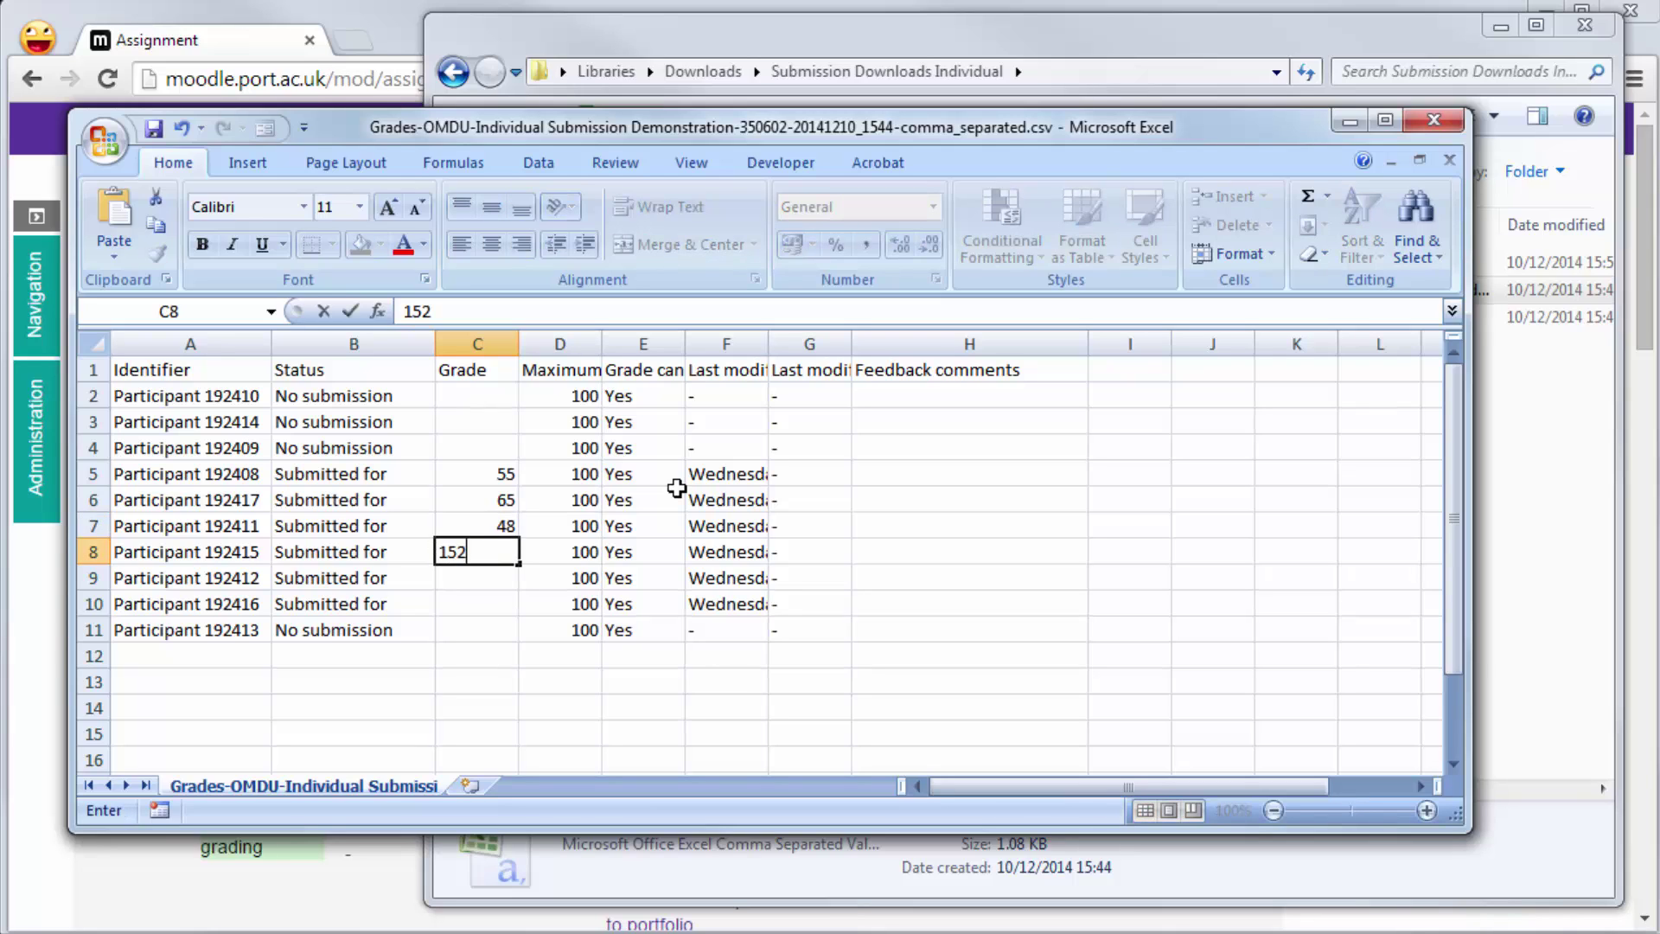
key("Return")
type("54")
key("Return")
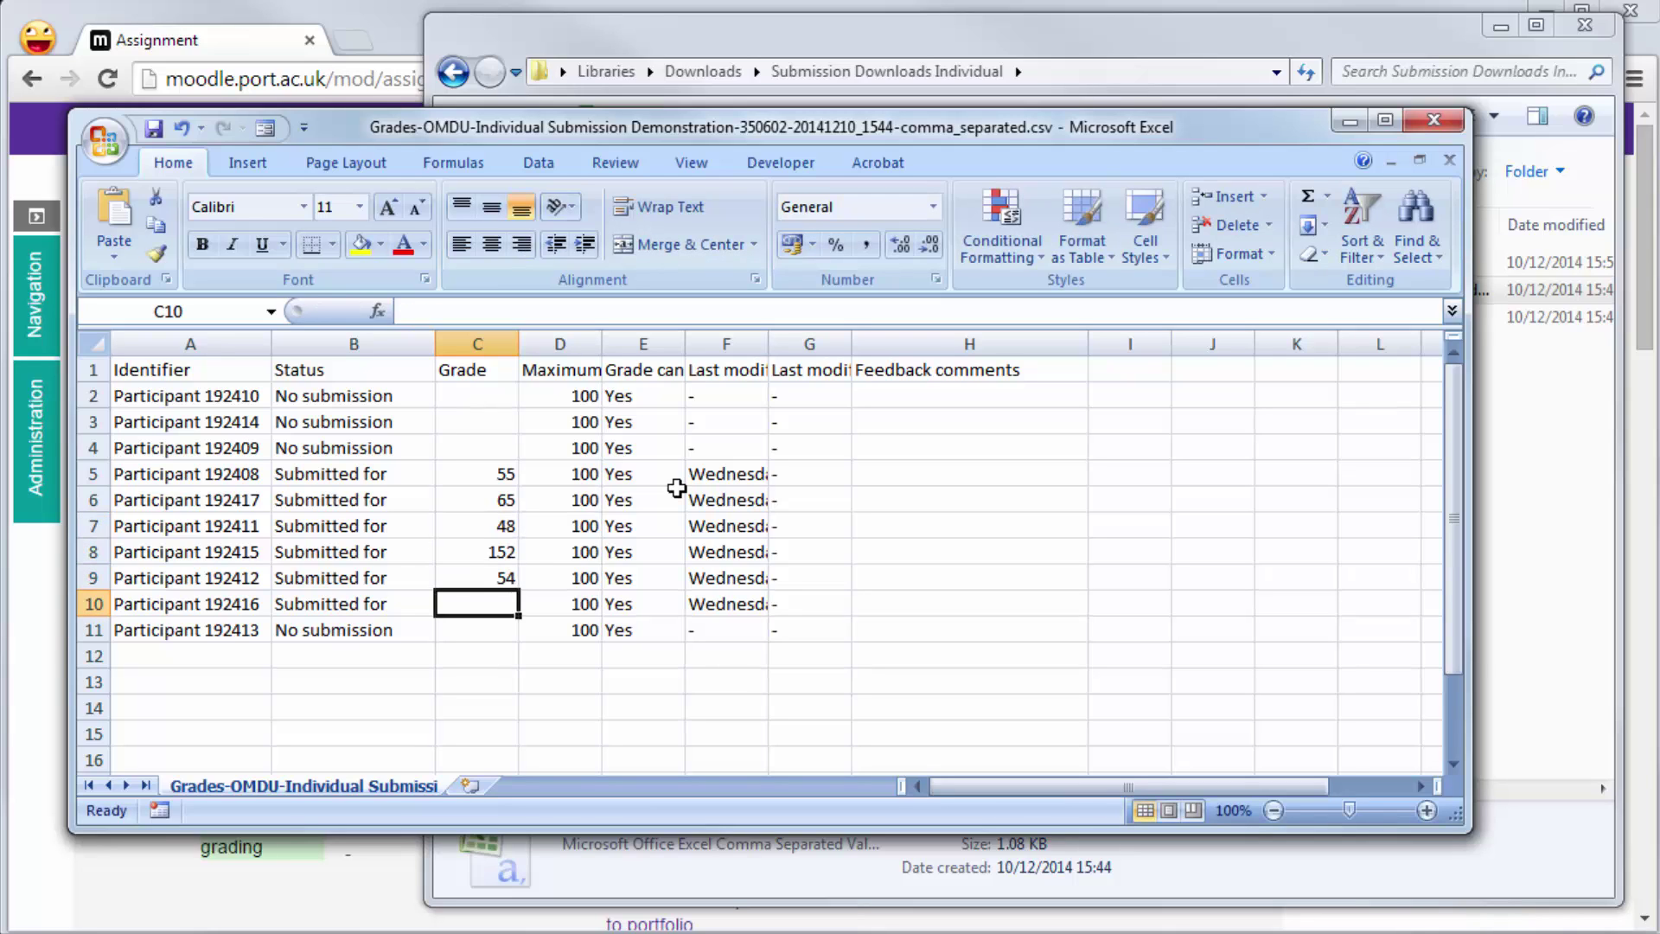
type("48")
left_click(1032, 525)
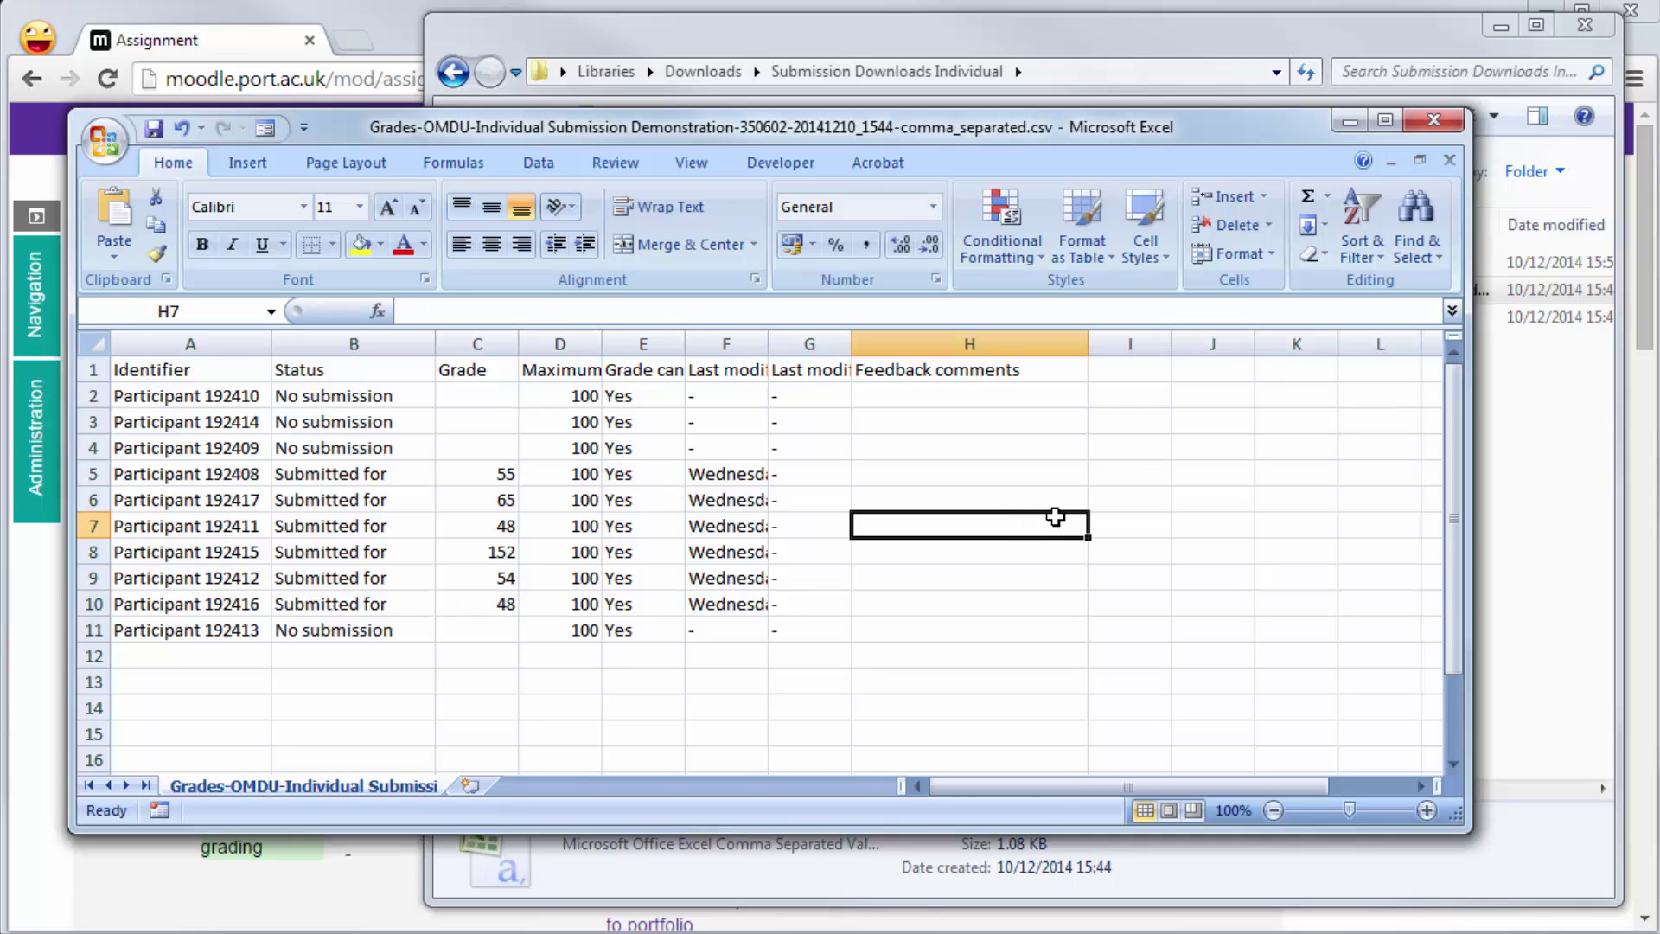
- Enter the feedback comment "great piece of work" in cell H5 and fill it down to H10
left_click(905, 472)
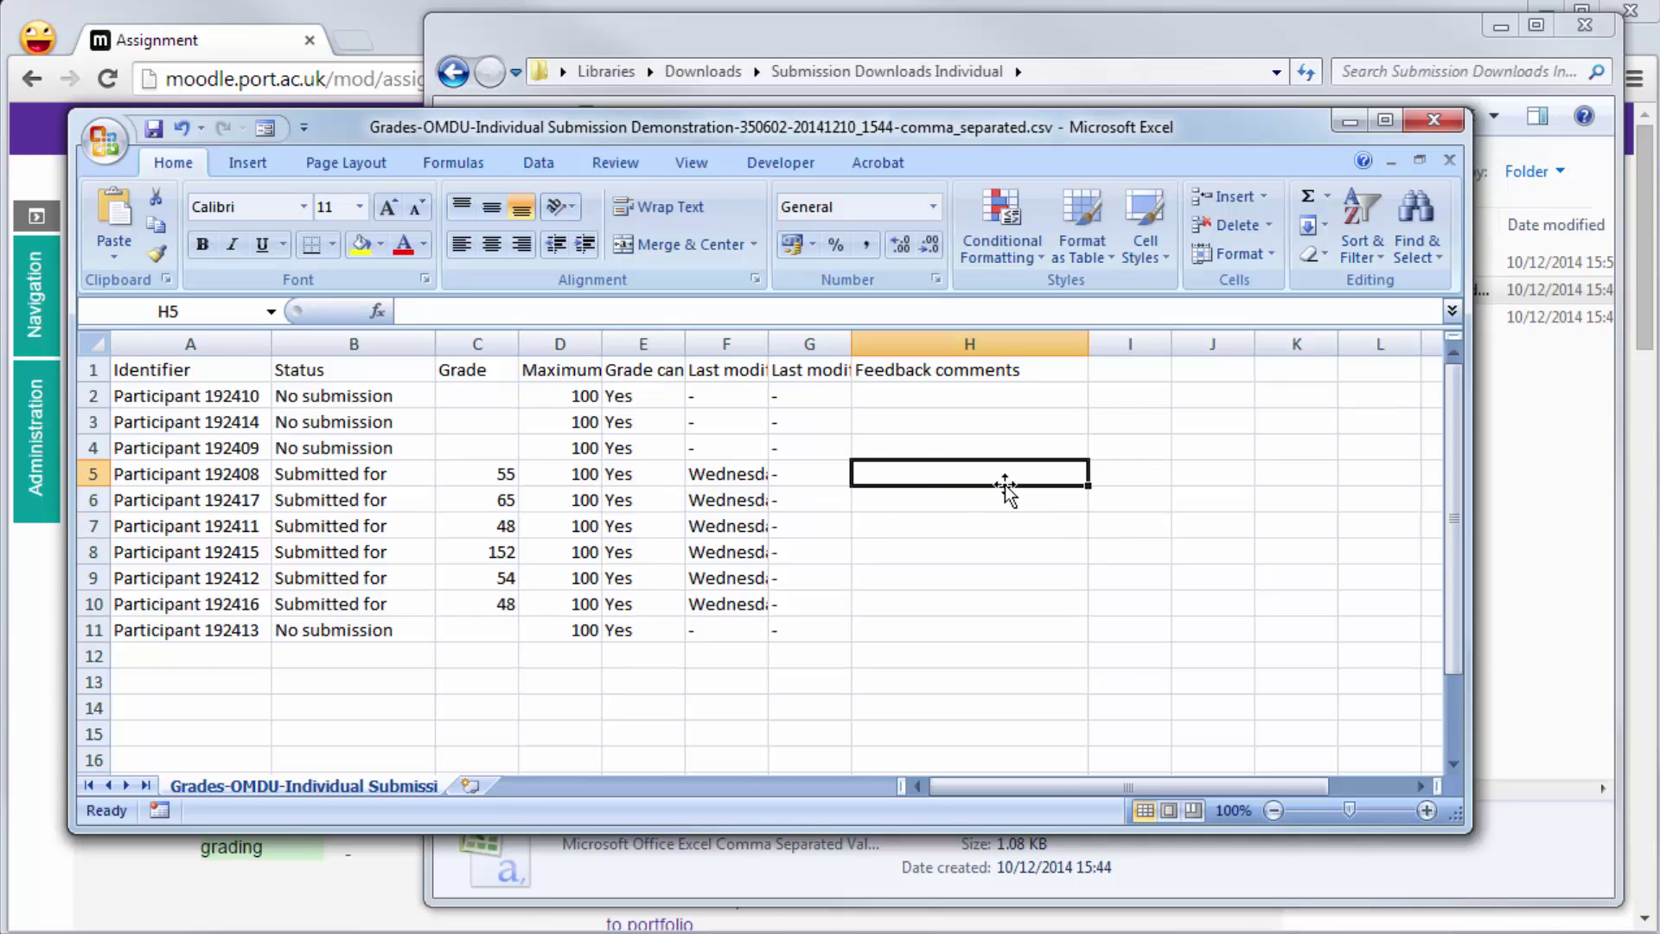
type("grea")
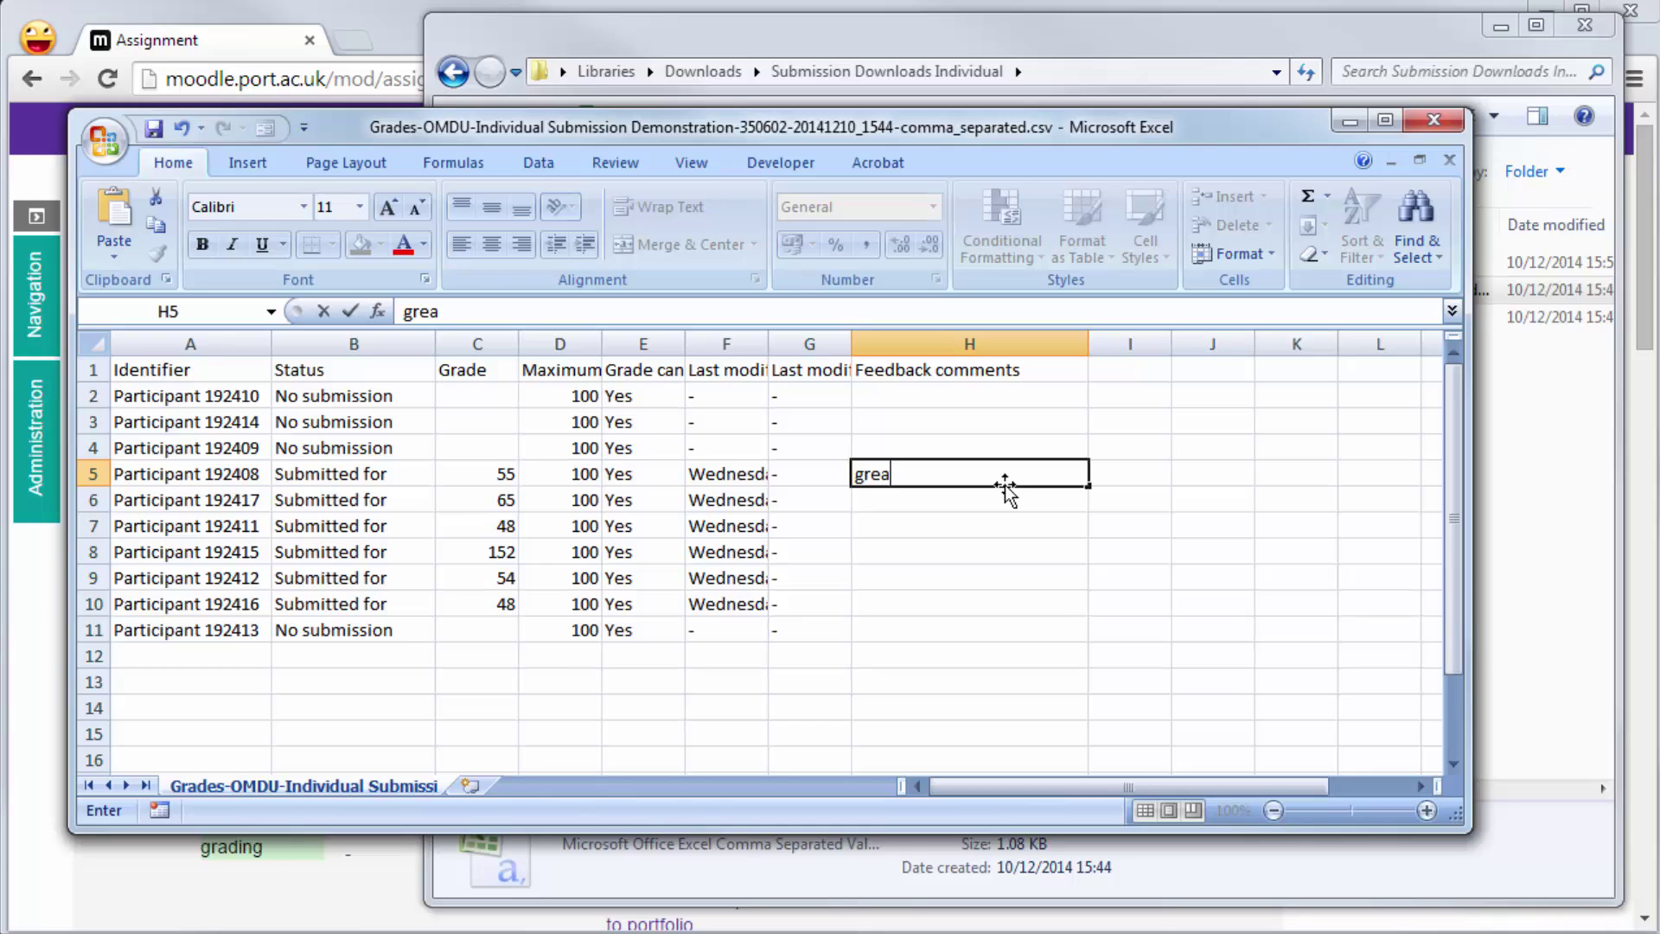
type("t piece of work")
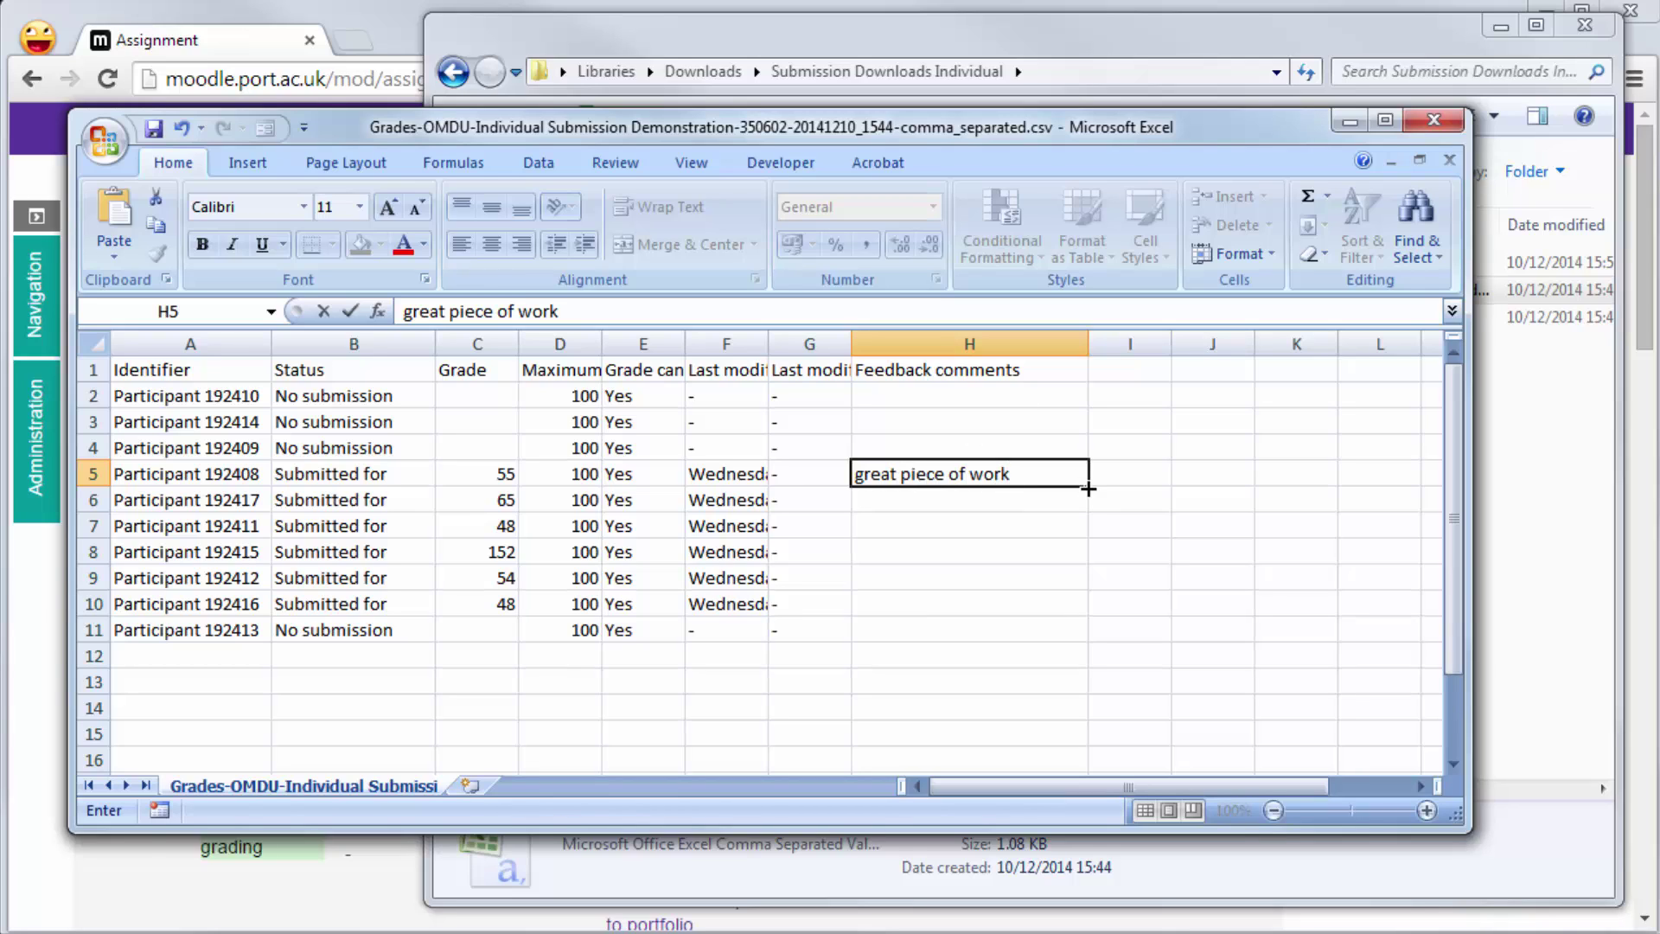
left_click_drag(1088, 488, 1093, 615)
left_click(1189, 577)
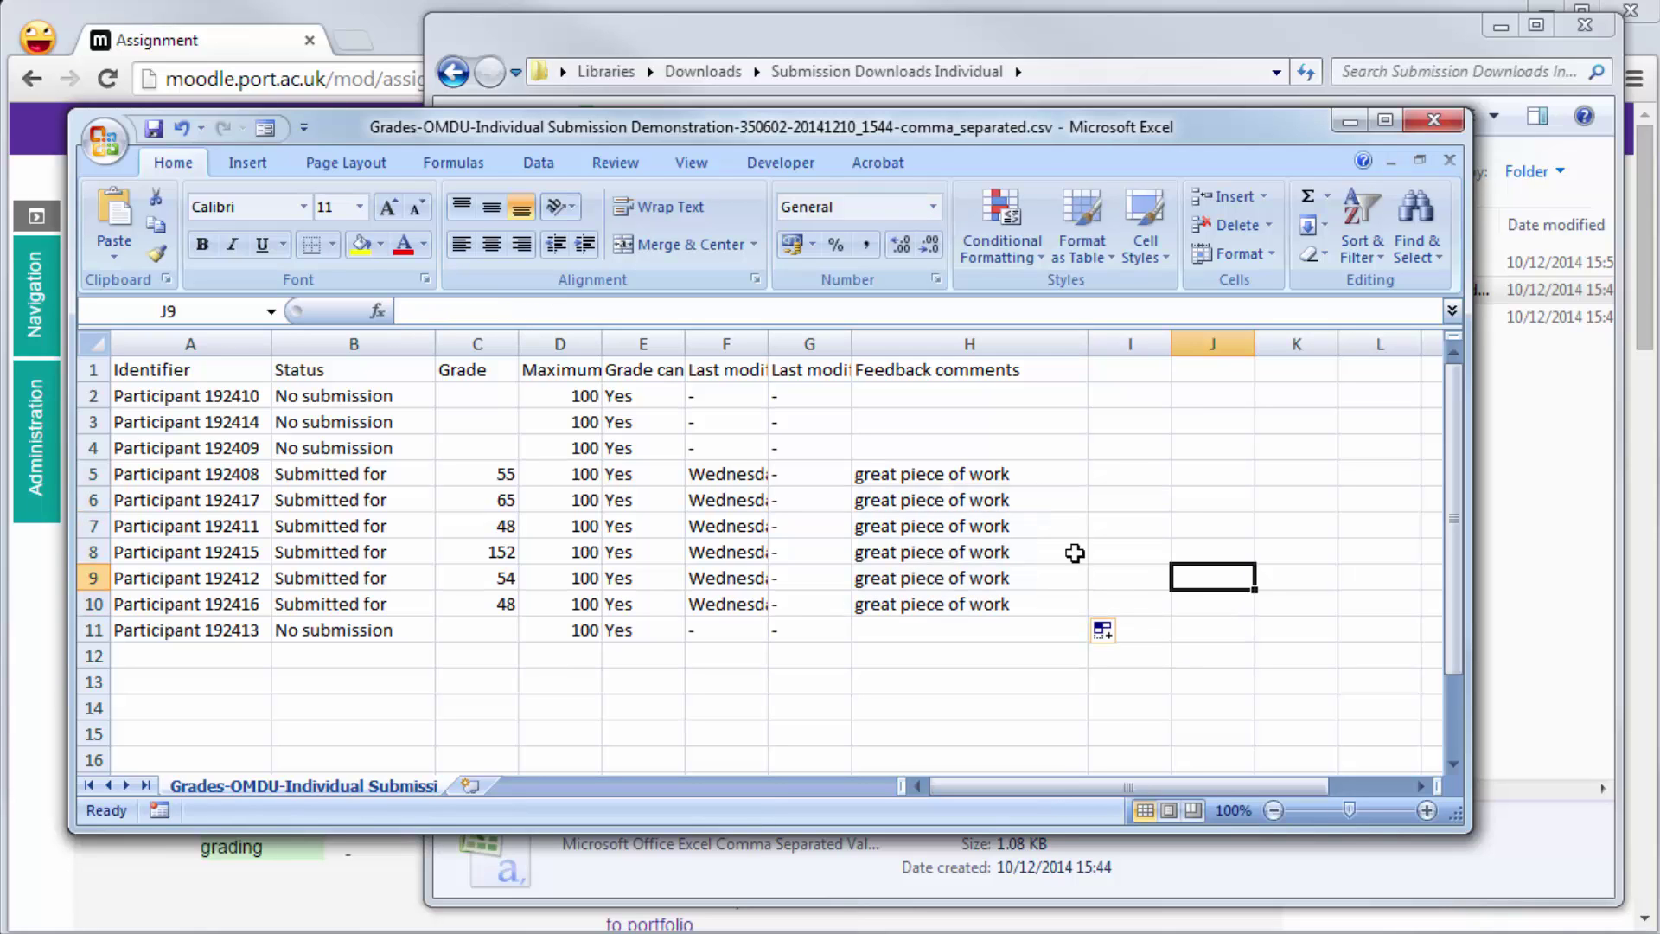
- Save the grades worksheet under its existing name, keeping the comma-delimited CSV format, and close it
left_click(154, 128)
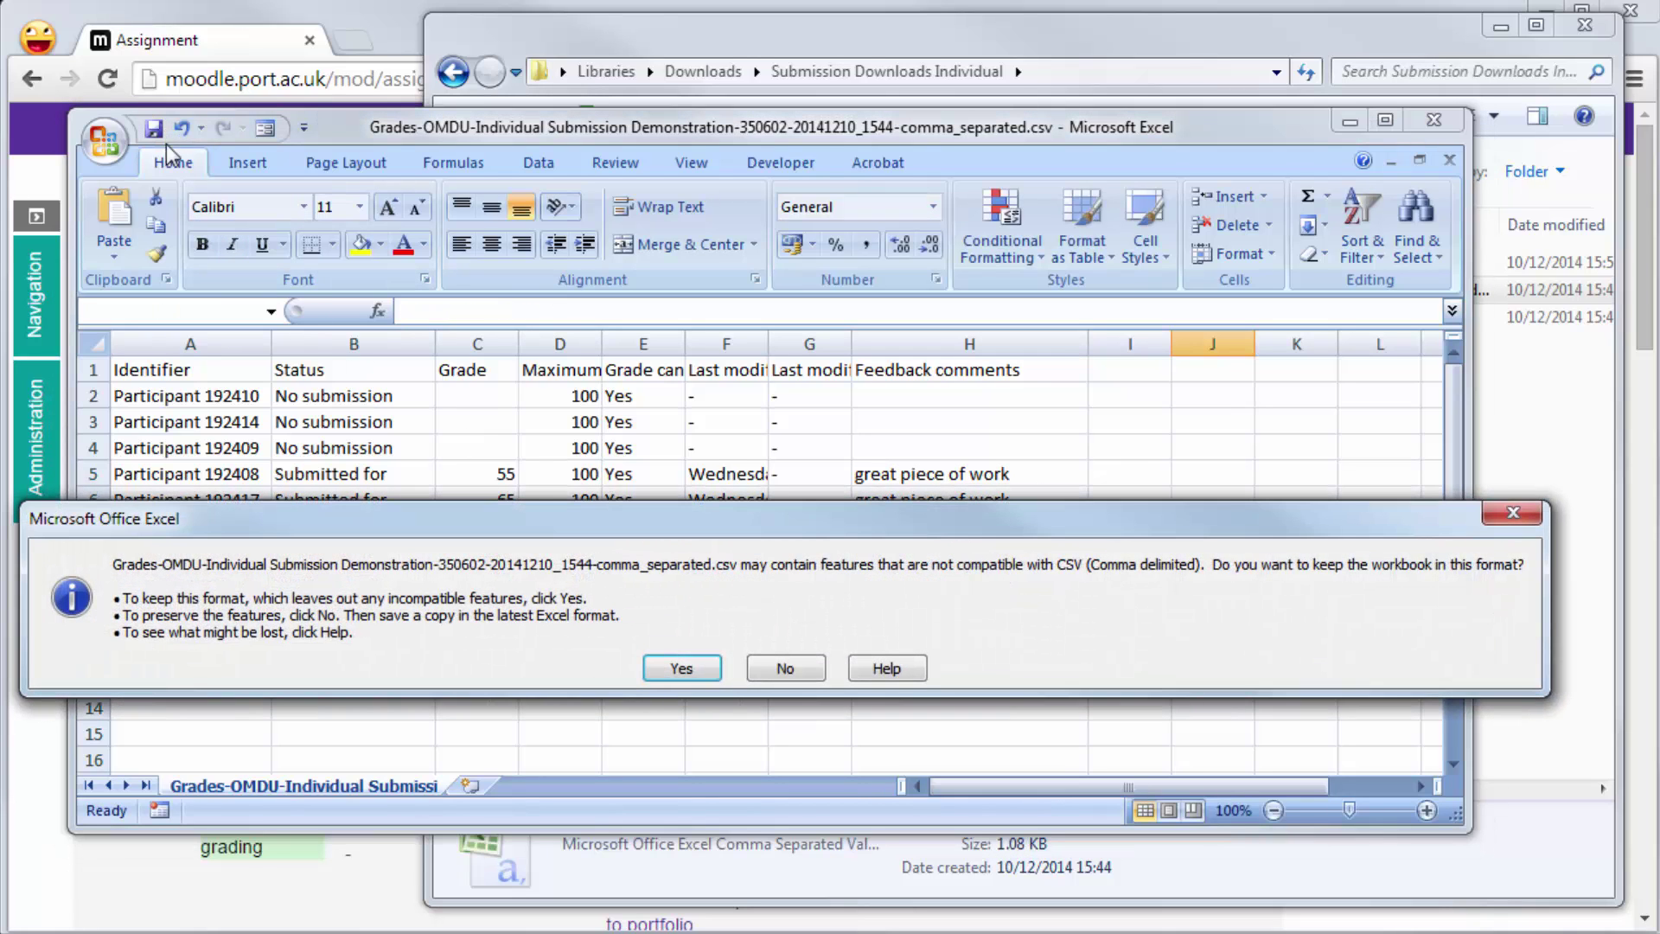
left_click(682, 669)
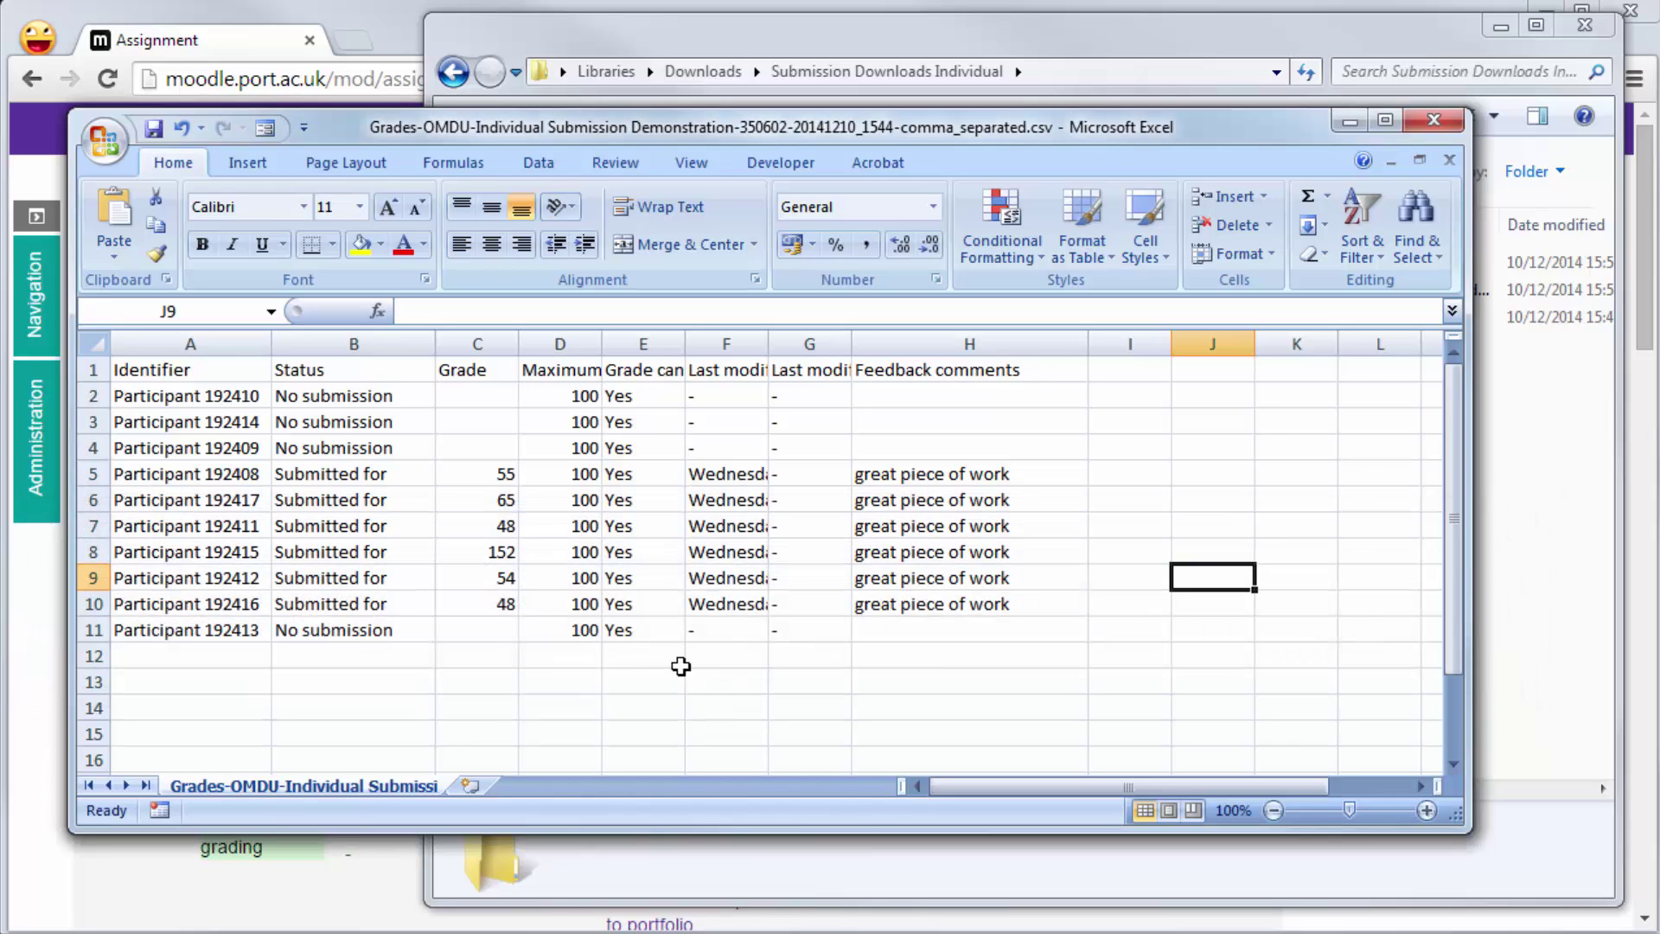
left_click(1431, 122)
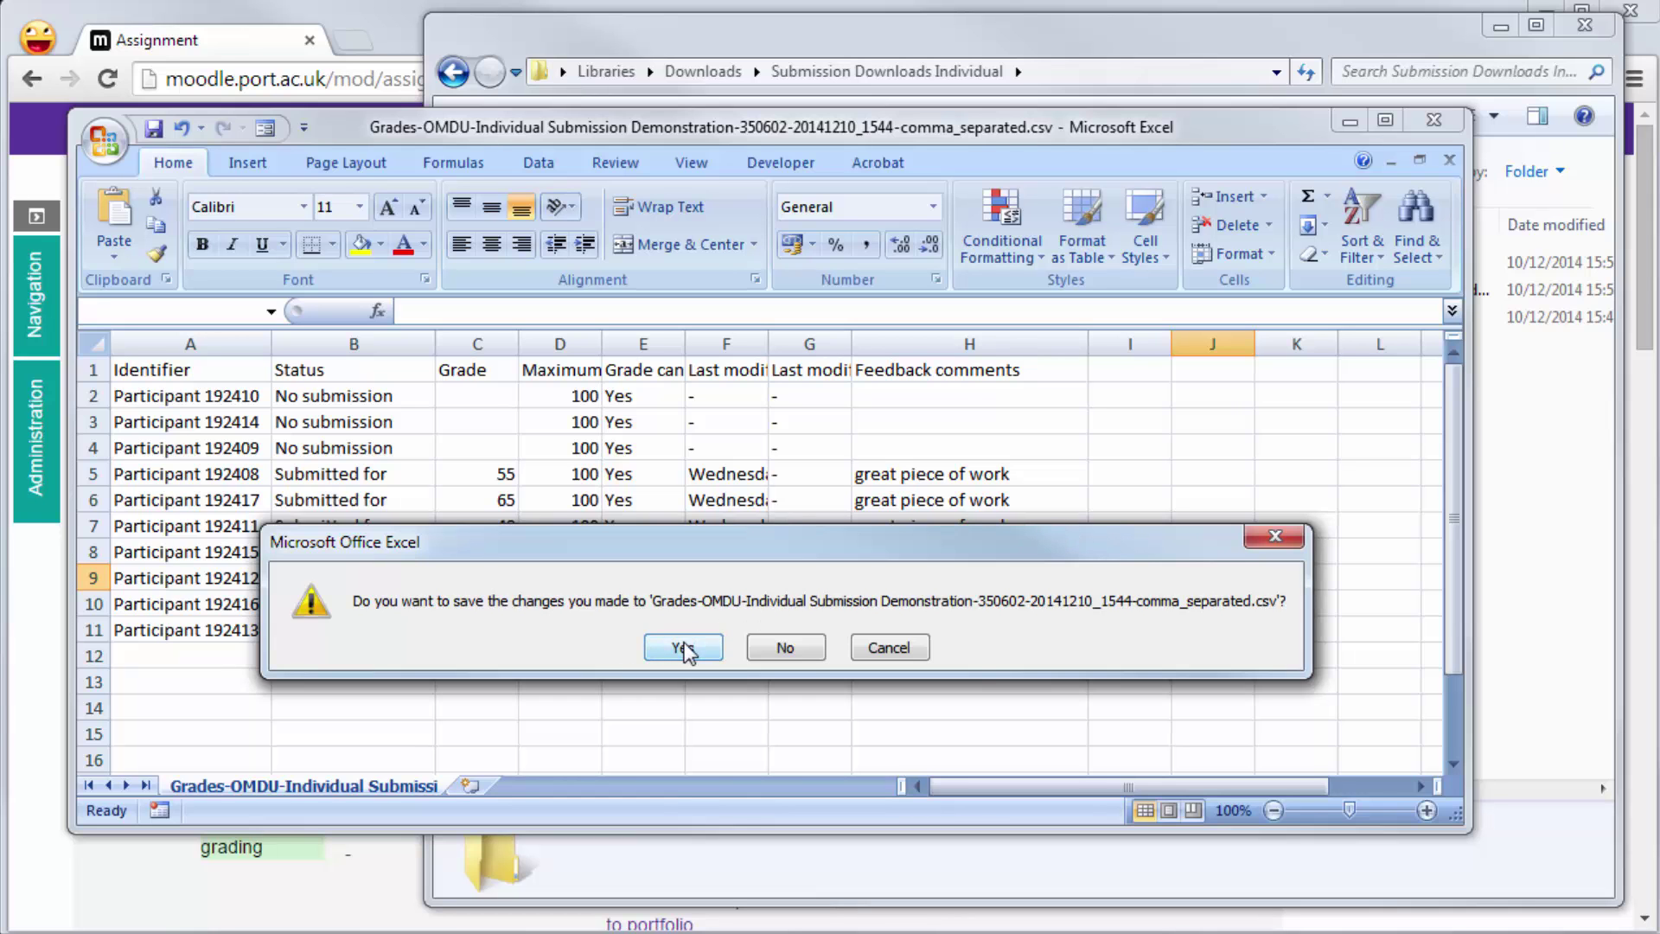
left_click(683, 649)
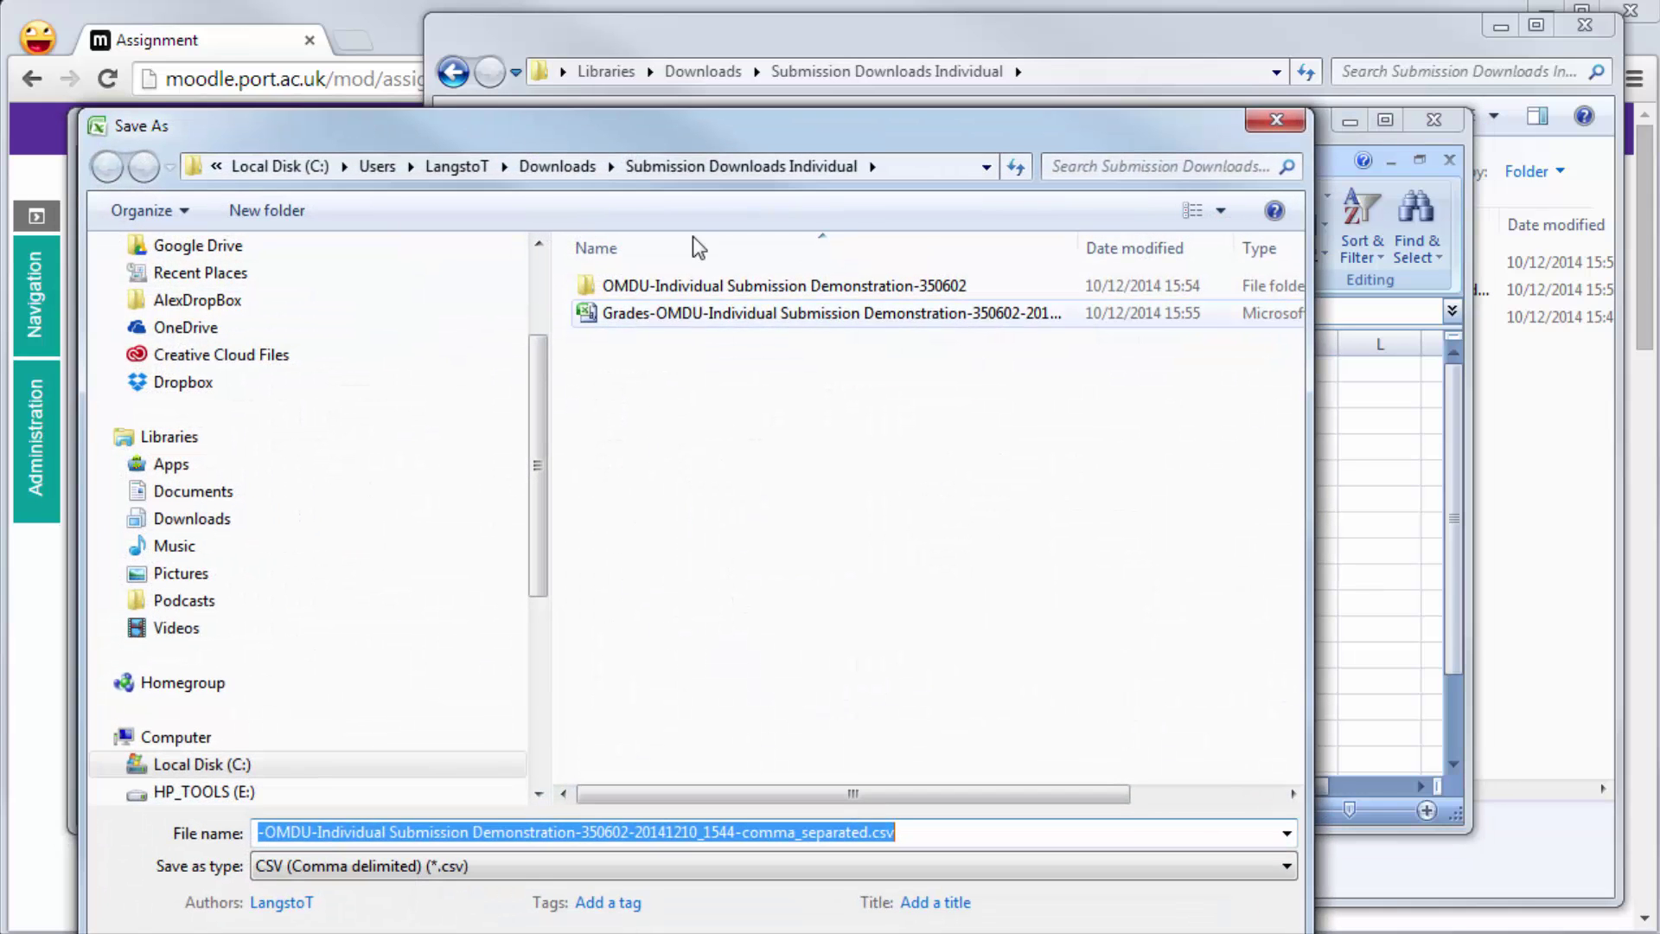
left_click_drag(703, 128, 709, 97)
left_click_drag(718, 56, 720, 48)
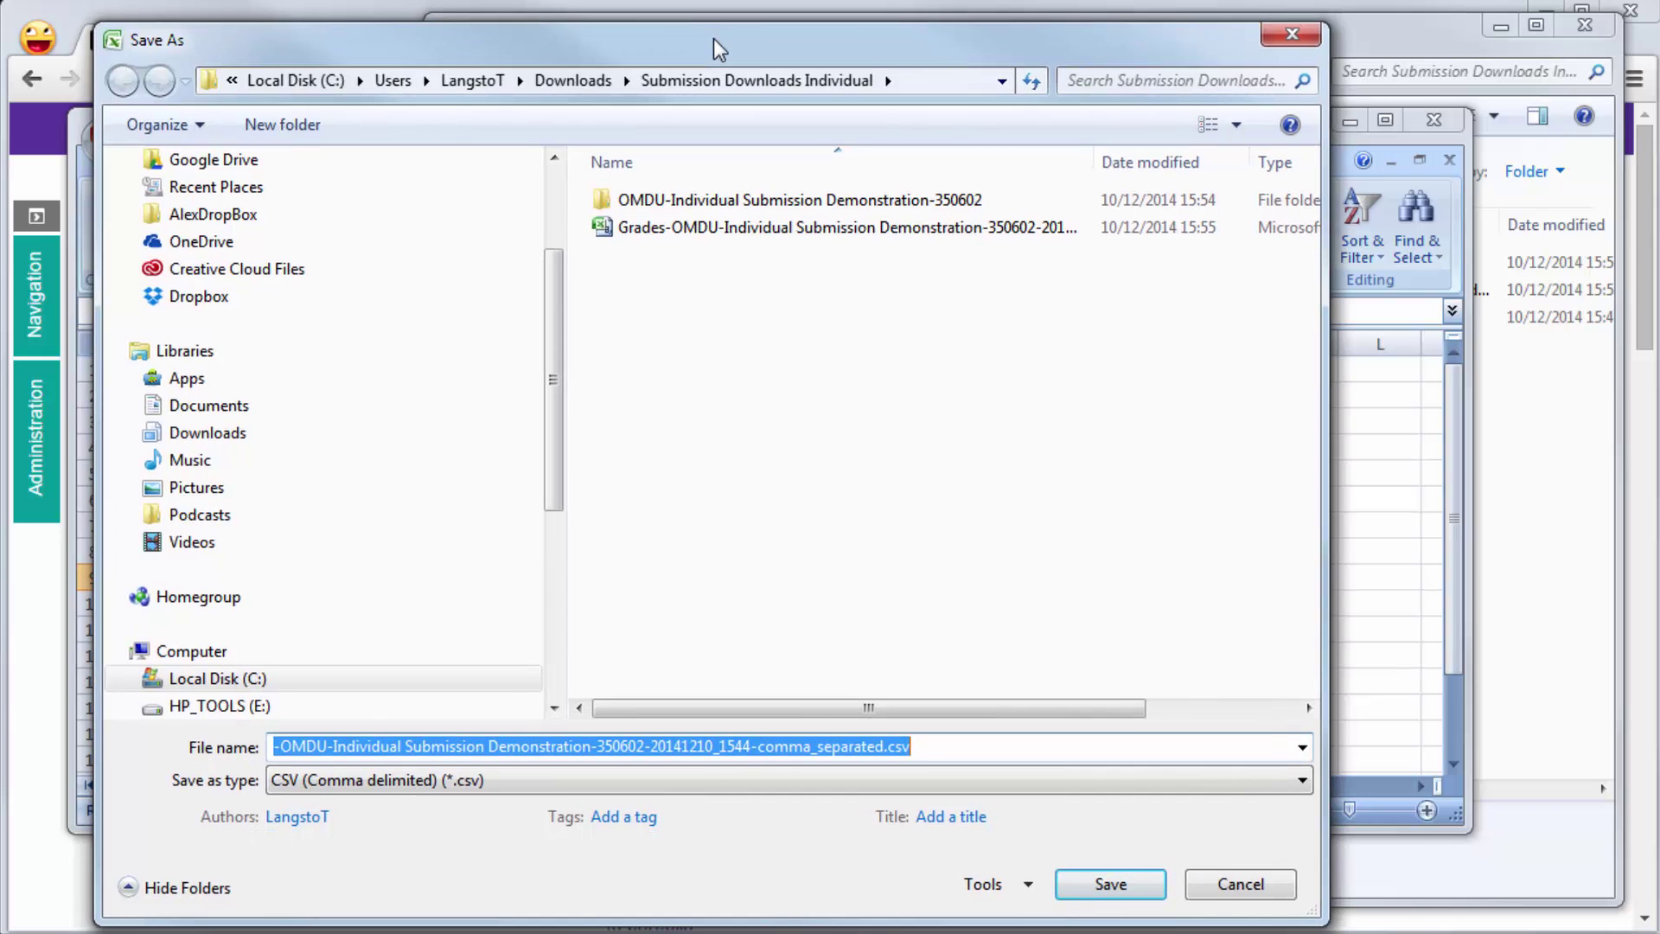
left_click(1081, 891)
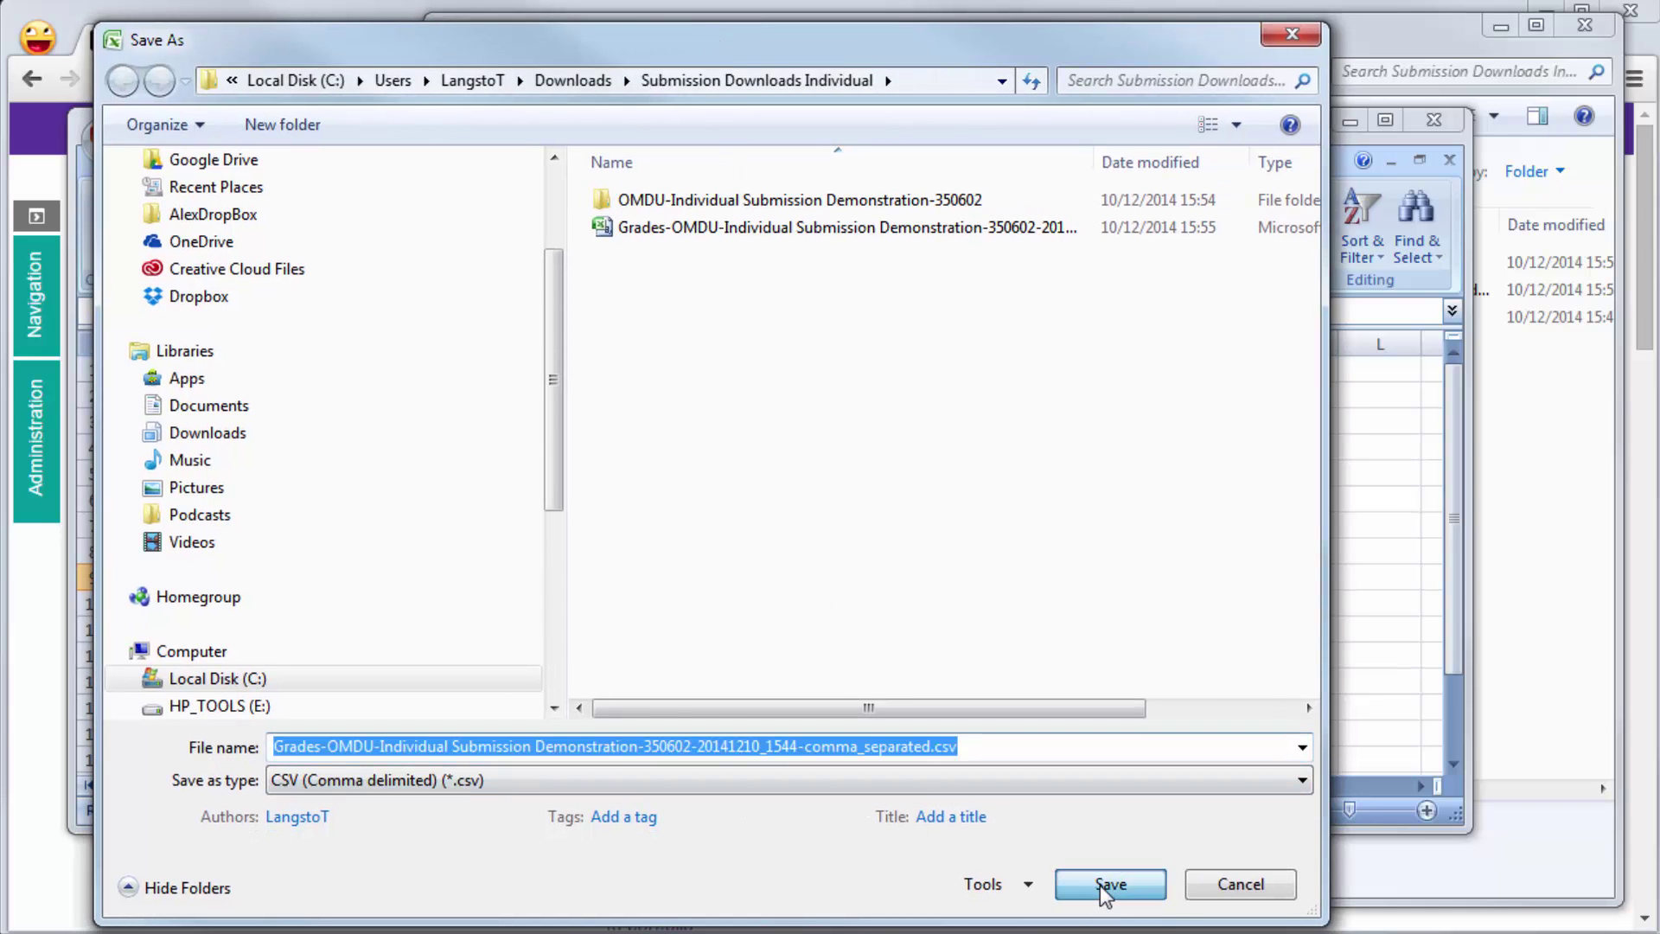
left_click(1017, 603)
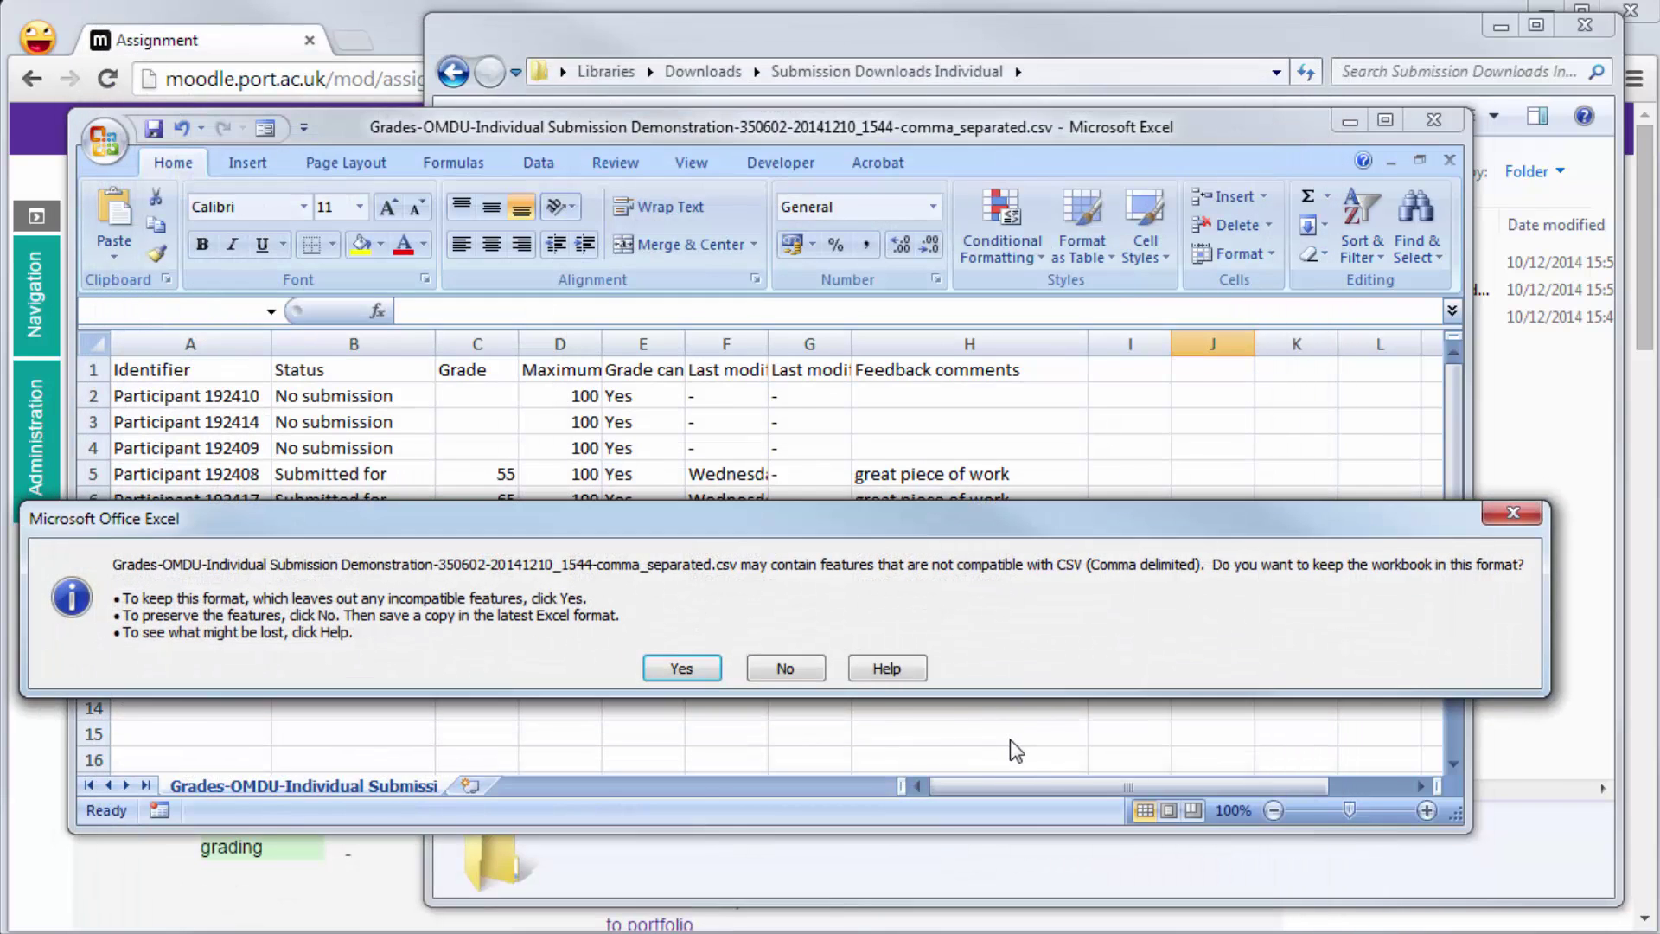
left_click(683, 669)
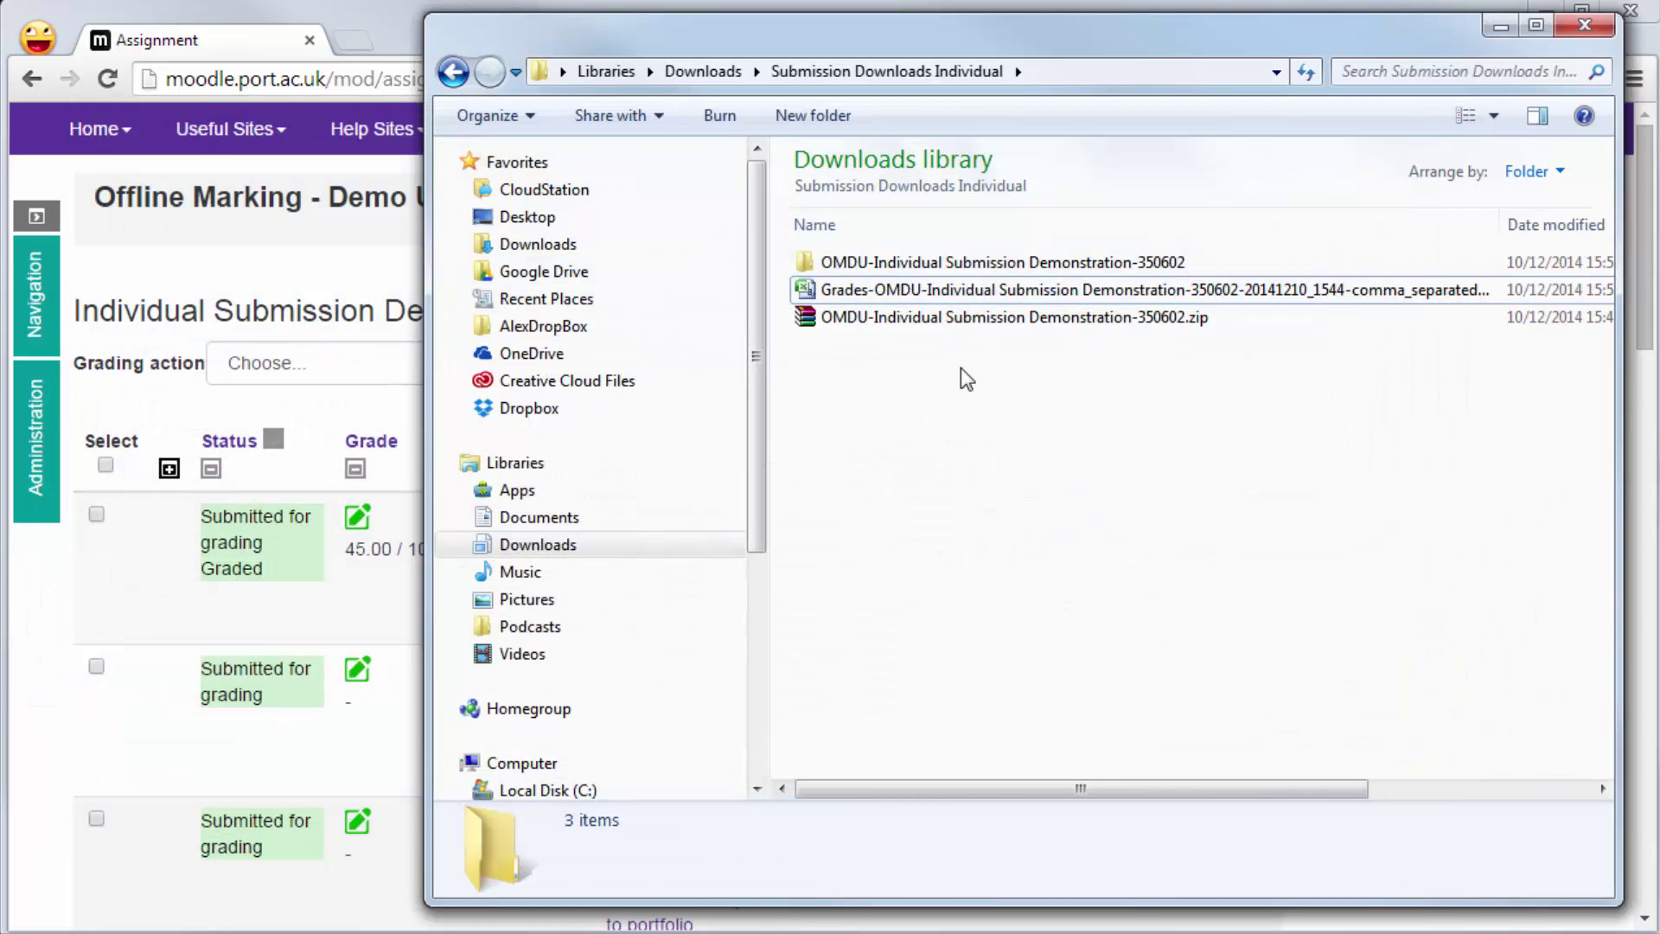
- Open the extracted OMDU-Individual Submission Demonstration-350602 folder
double_click(912, 262)
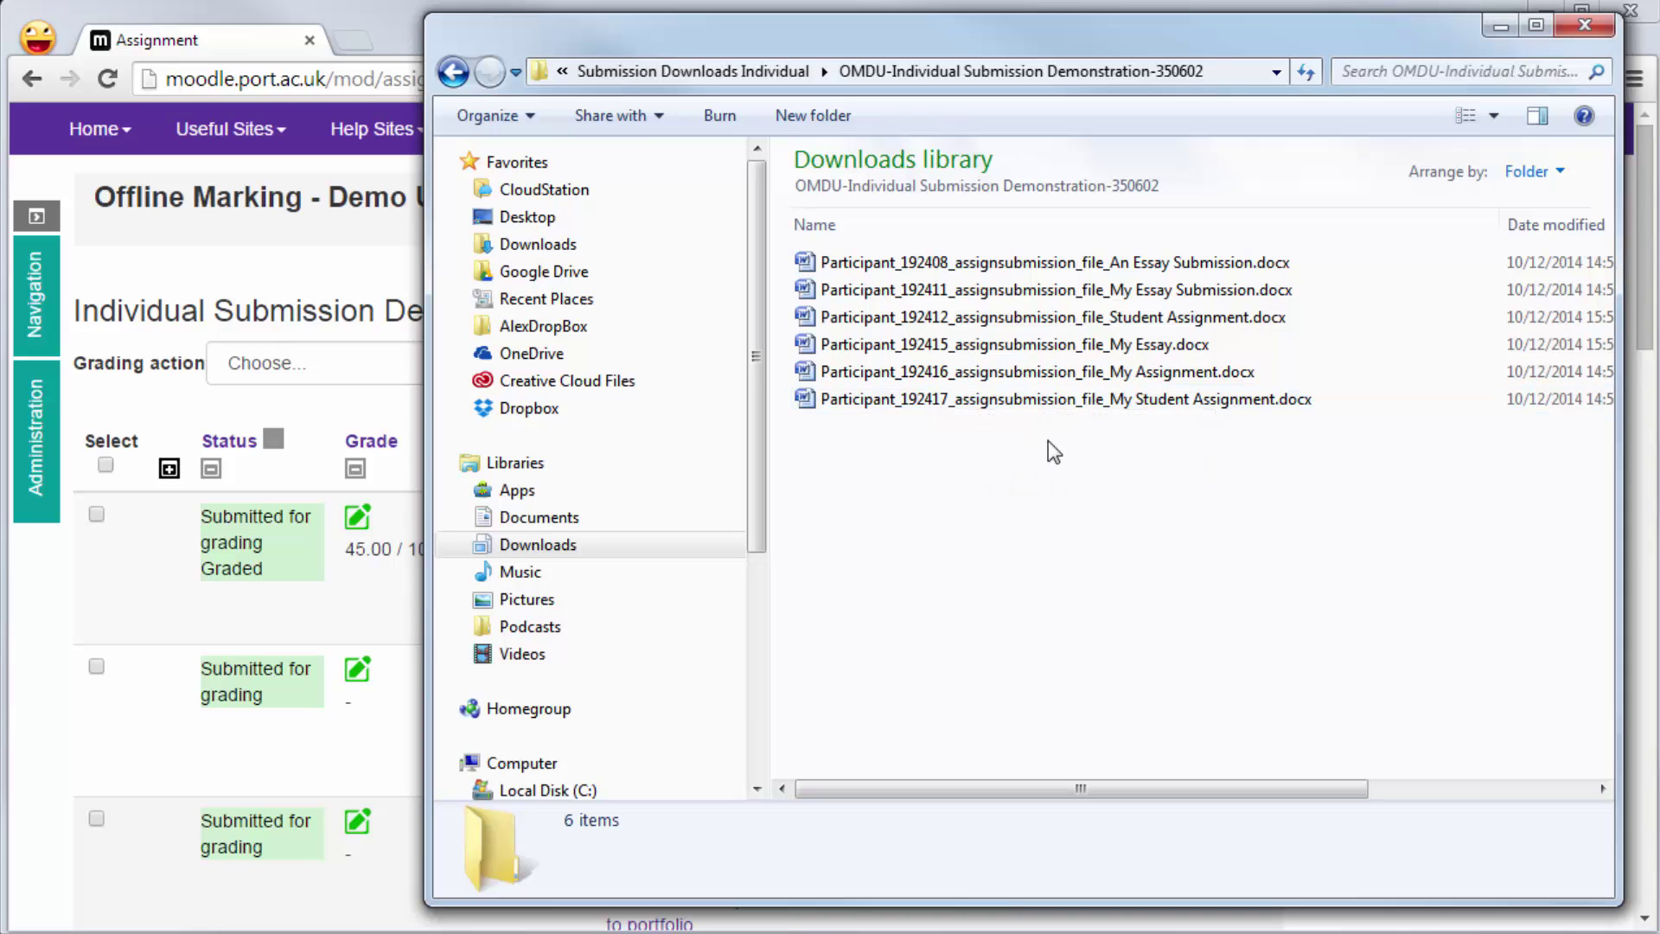
right_click(998, 344)
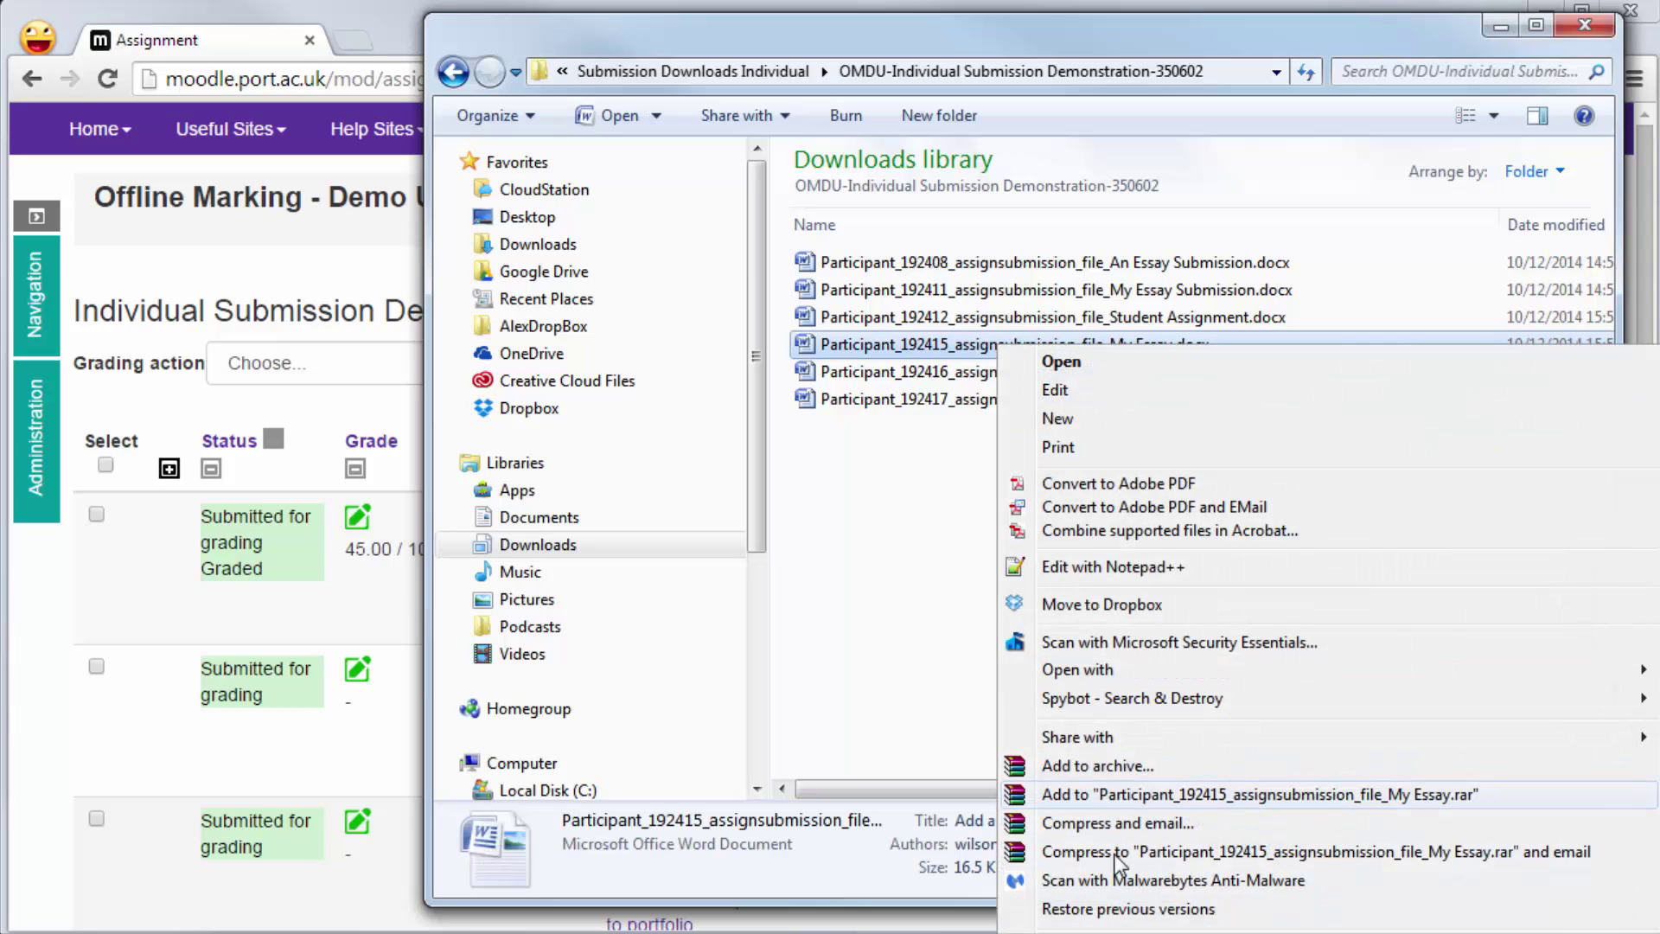
key("m")
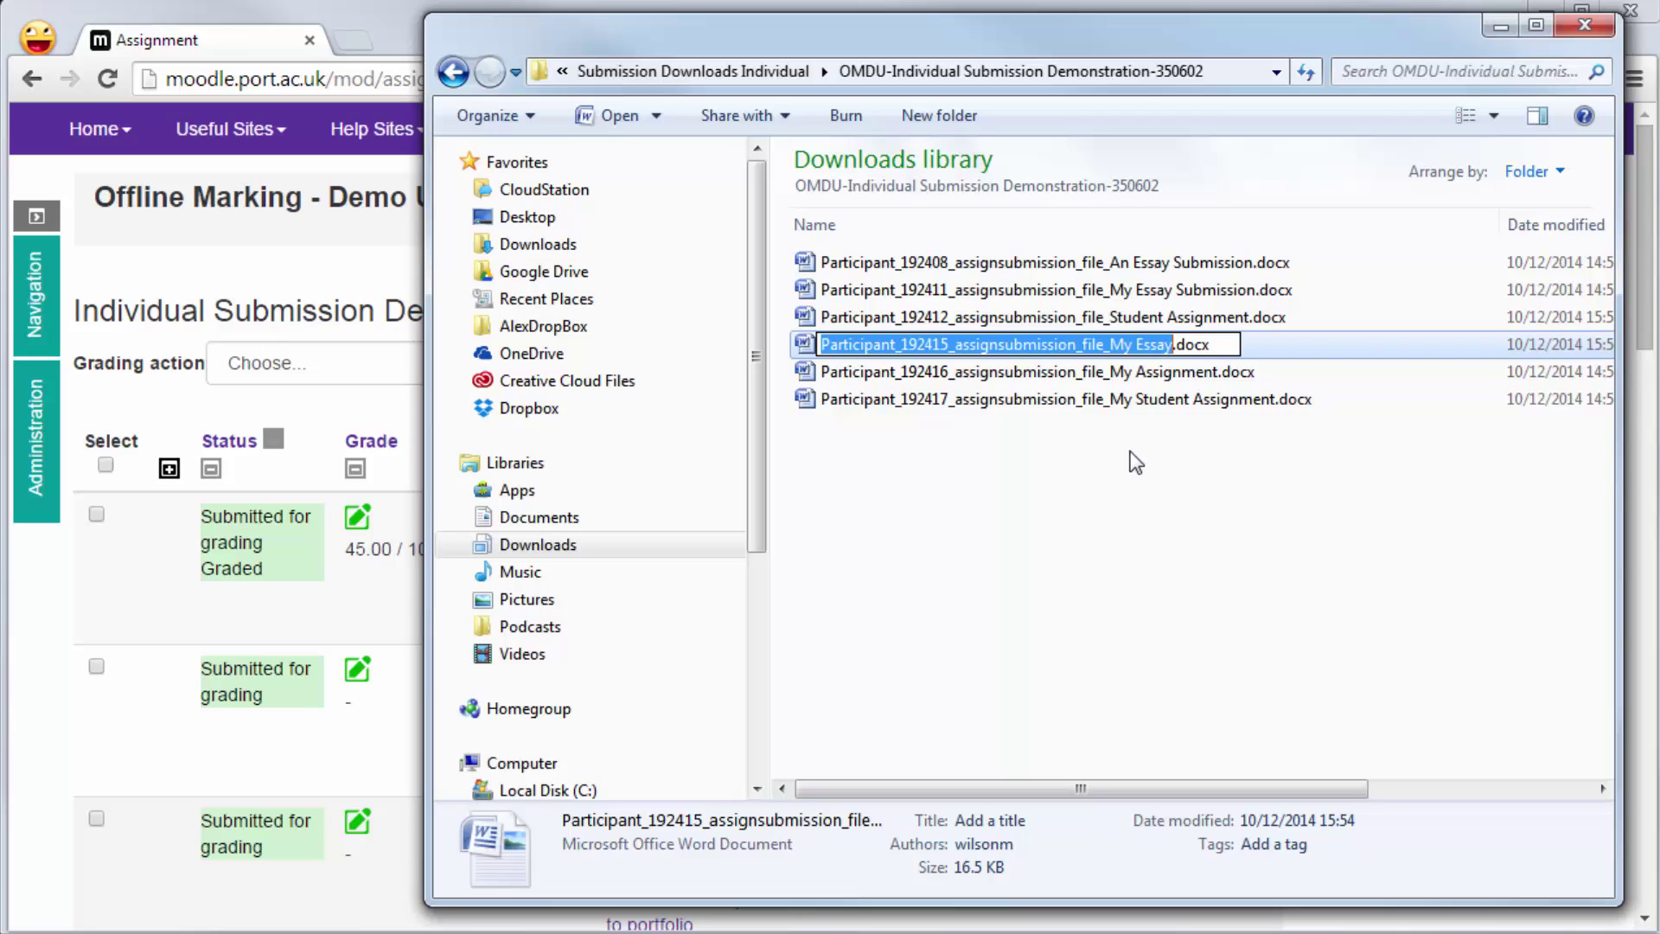
right_click(1143, 333)
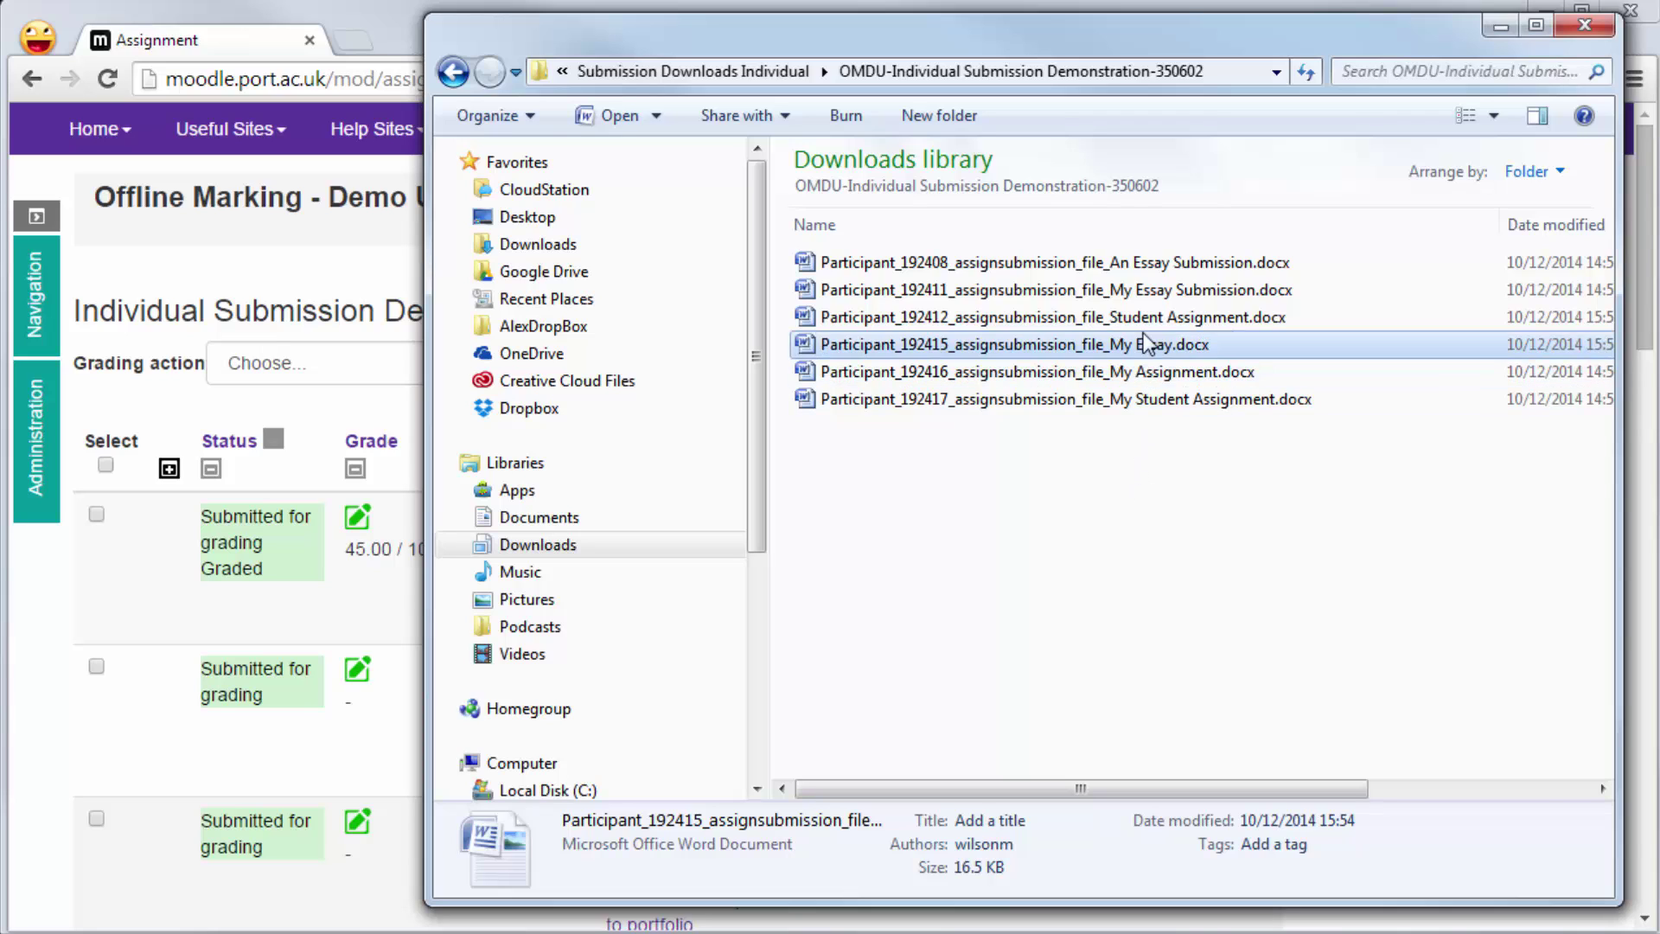
left_click(1049, 526)
right_click(1072, 350)
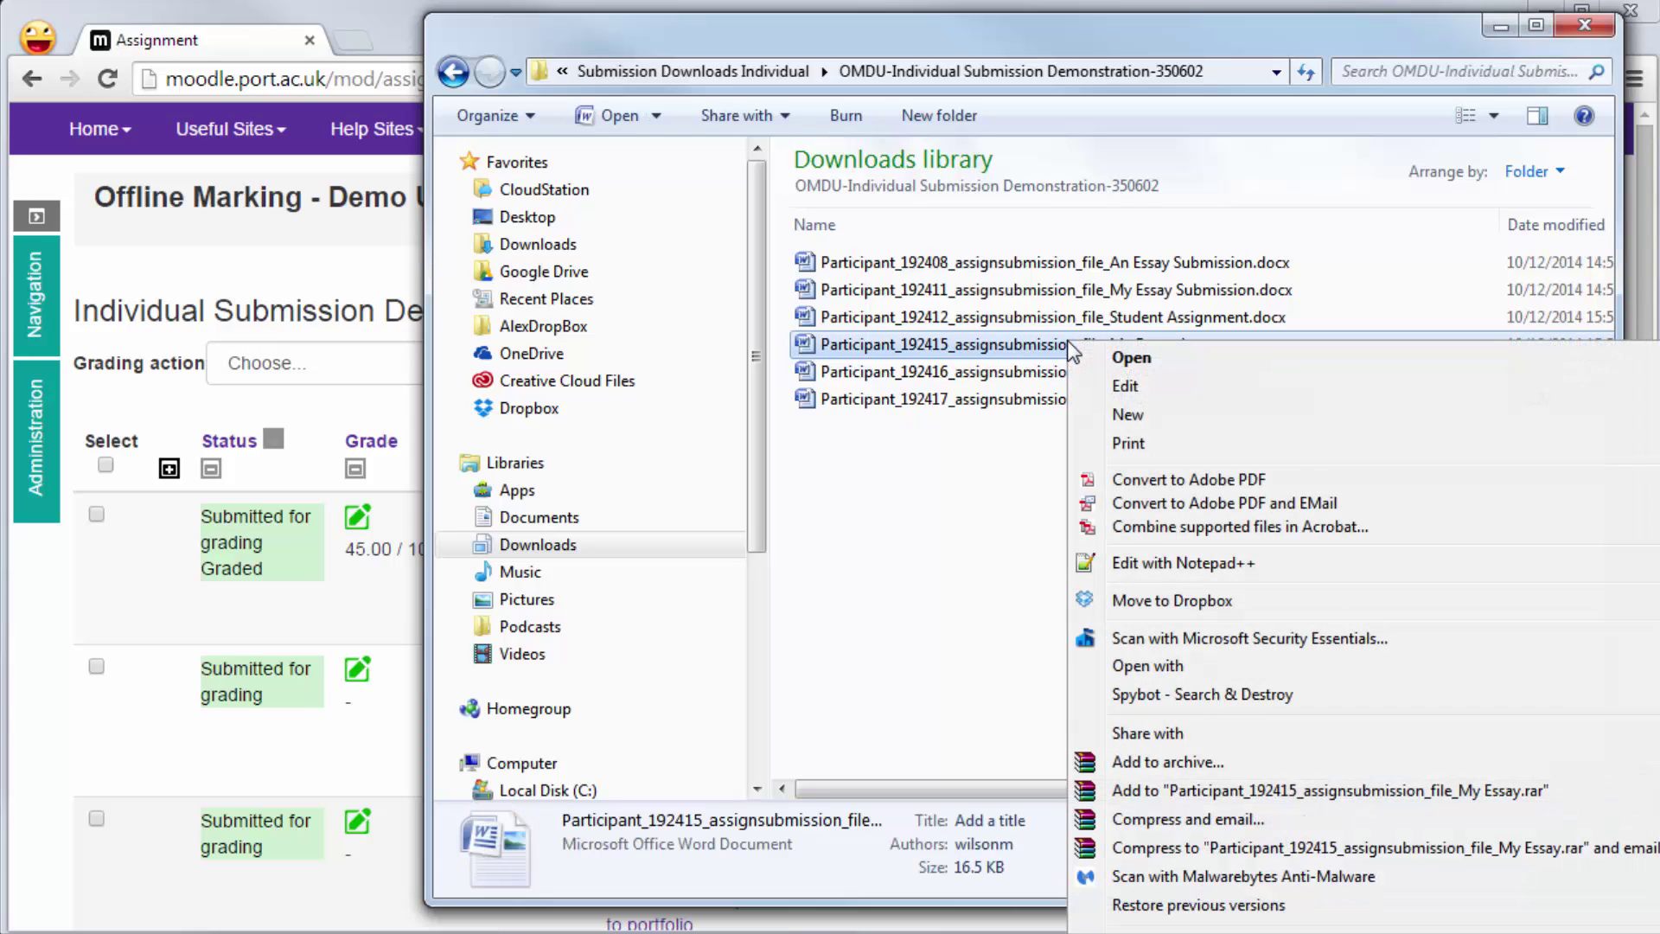
- Copy the full name, without extension, of the submission file ending in "An Essay Submission.docx", leaving the file itself unrenamed
left_click(1058, 263)
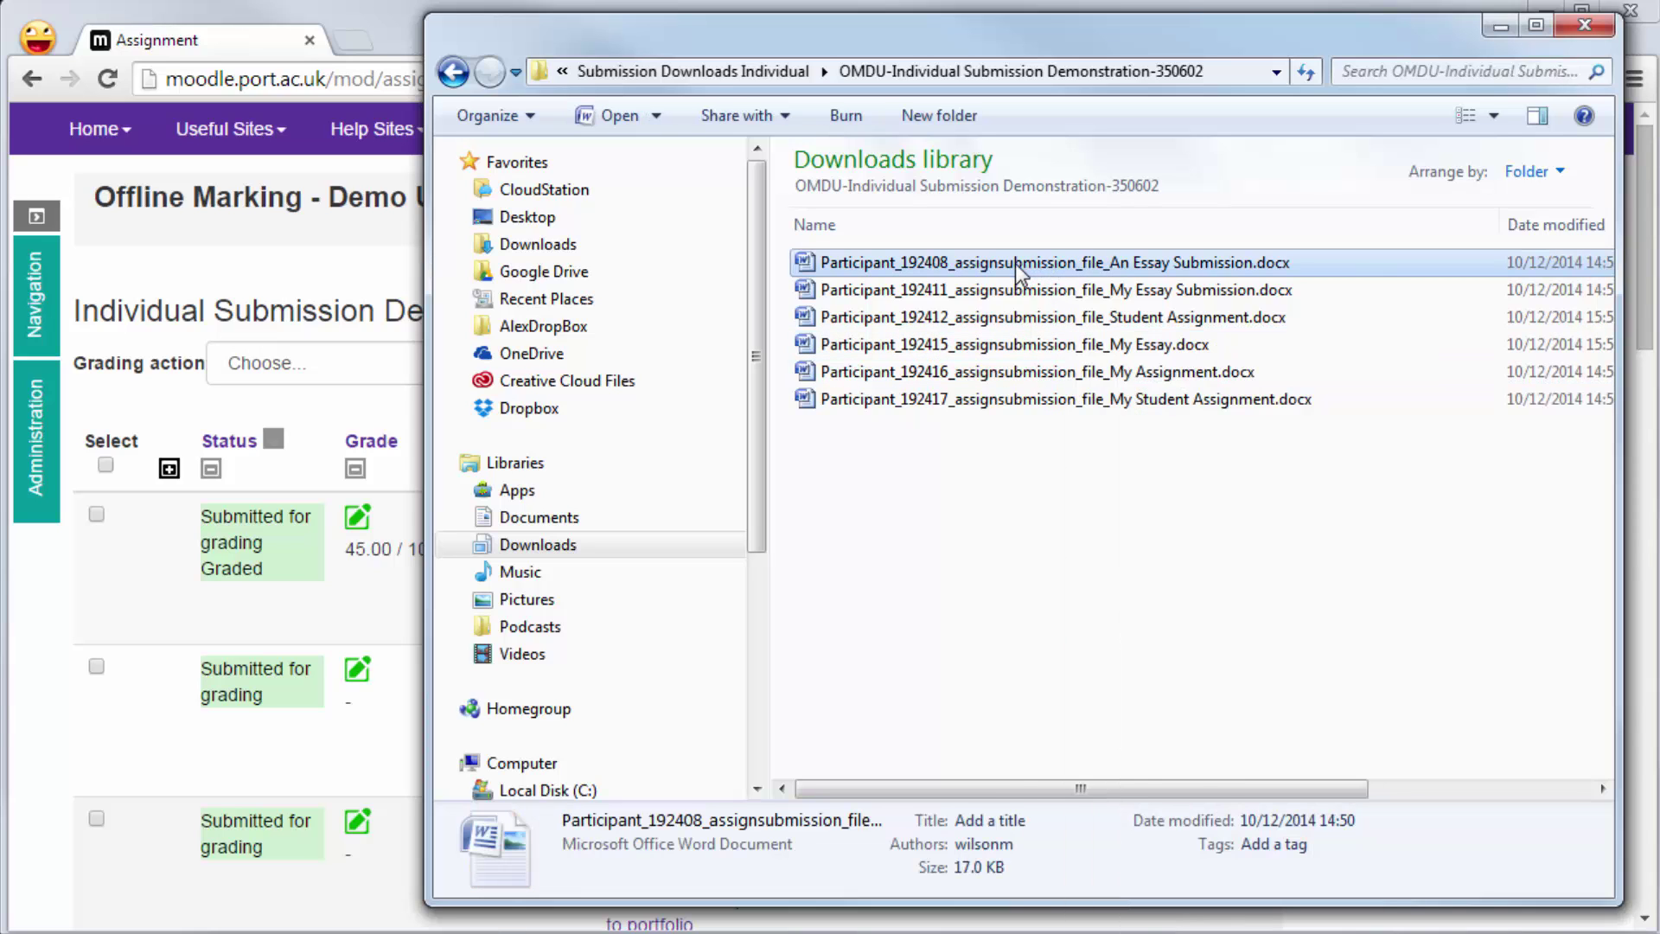
right_click(1017, 265)
left_click(1099, 933)
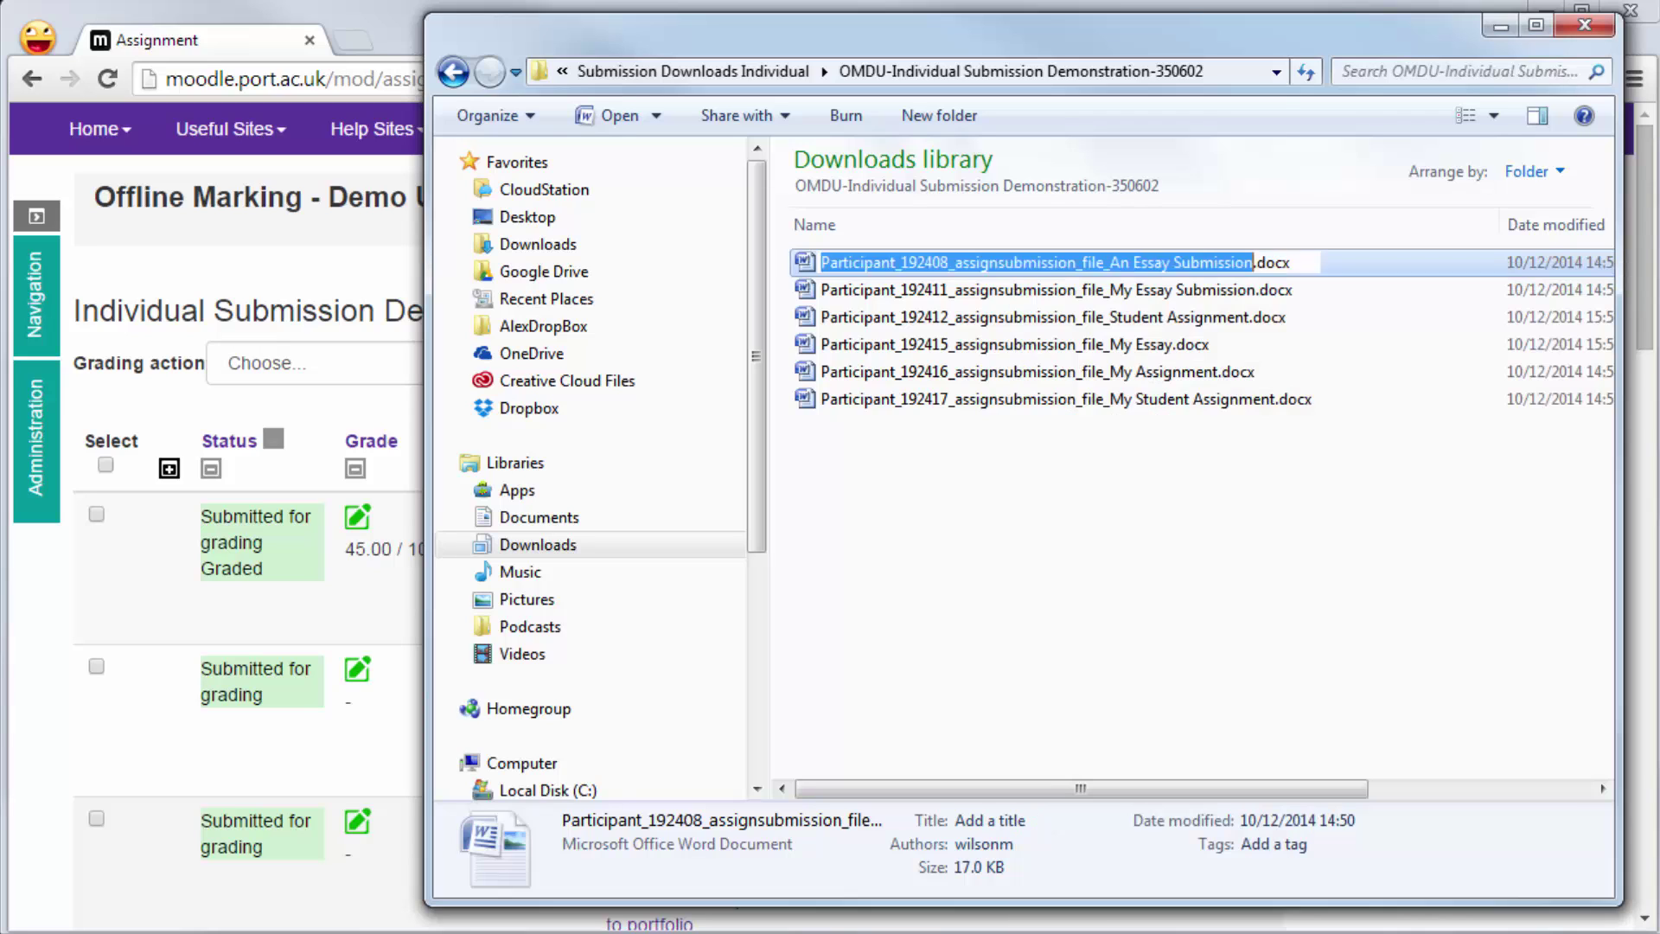
right_click(1098, 262)
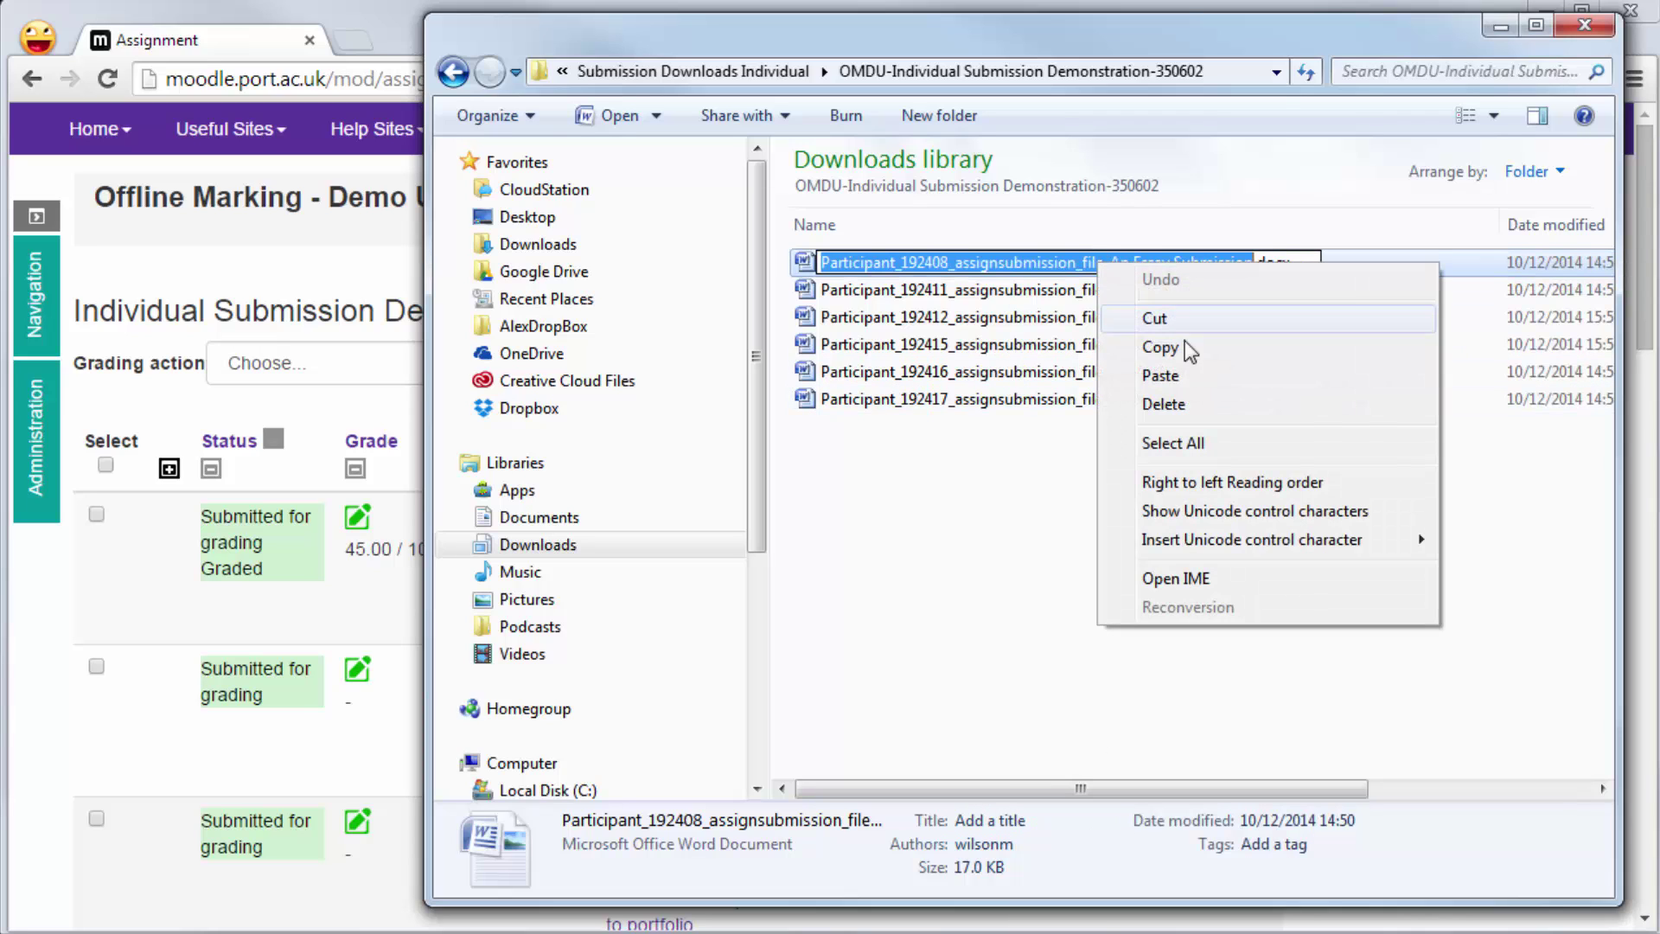
left_click(1189, 346)
left_click(1084, 512)
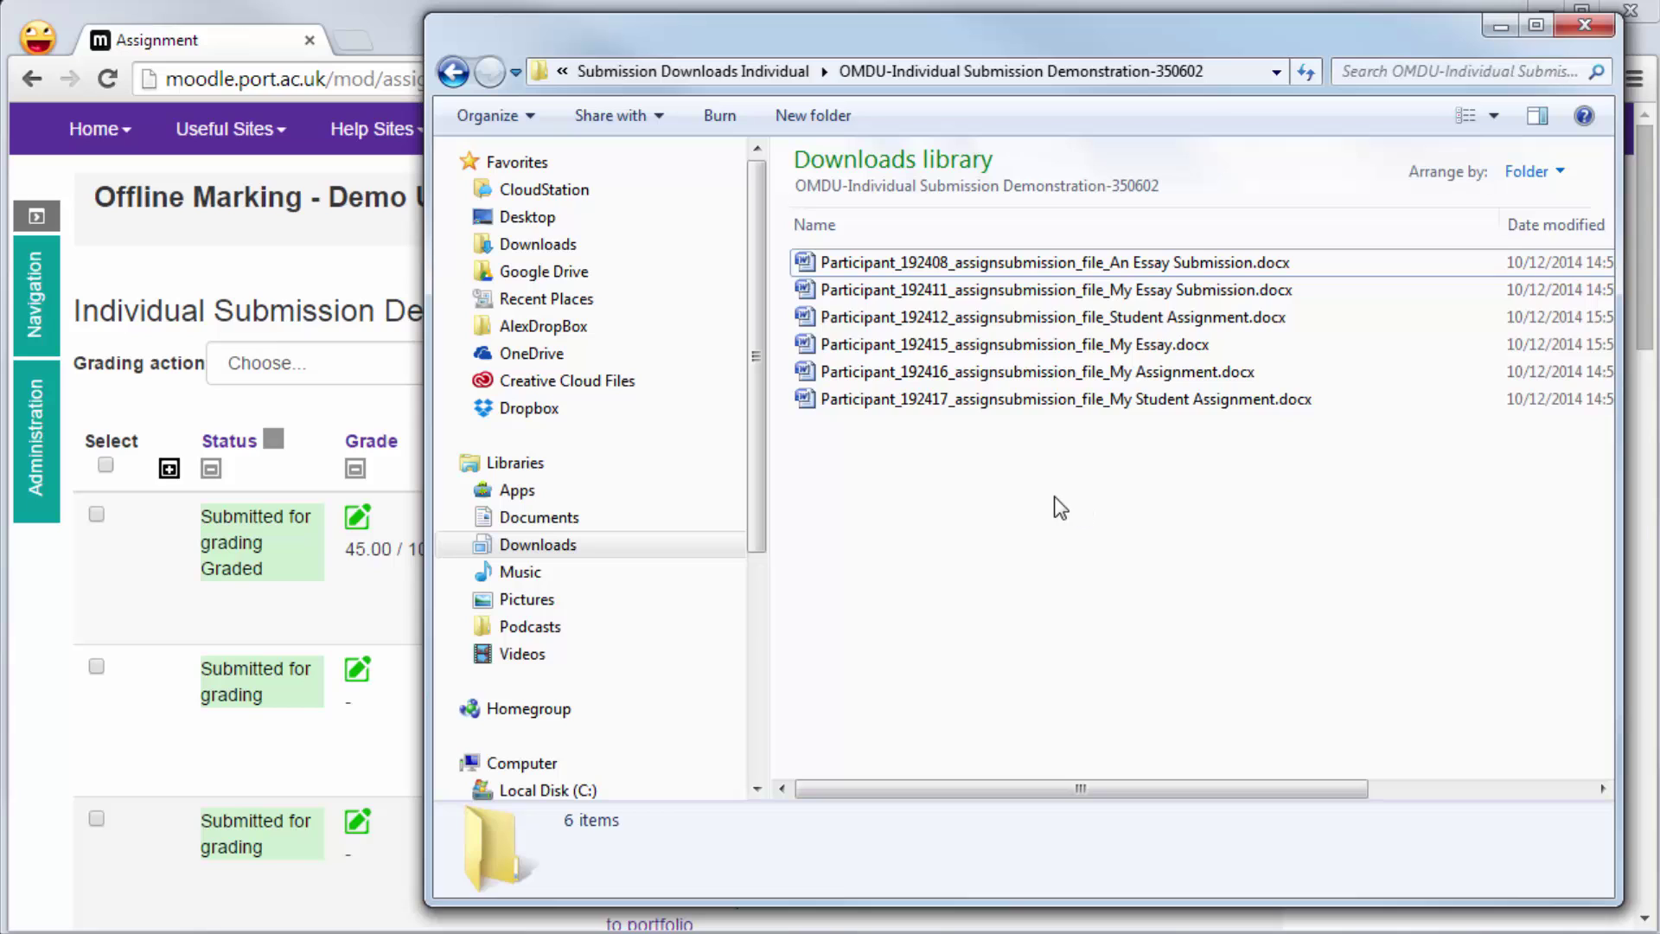
- Create a new Word document in the submissions folder, named with the copied file name followed by "_generalcomments"
right_click(876, 477)
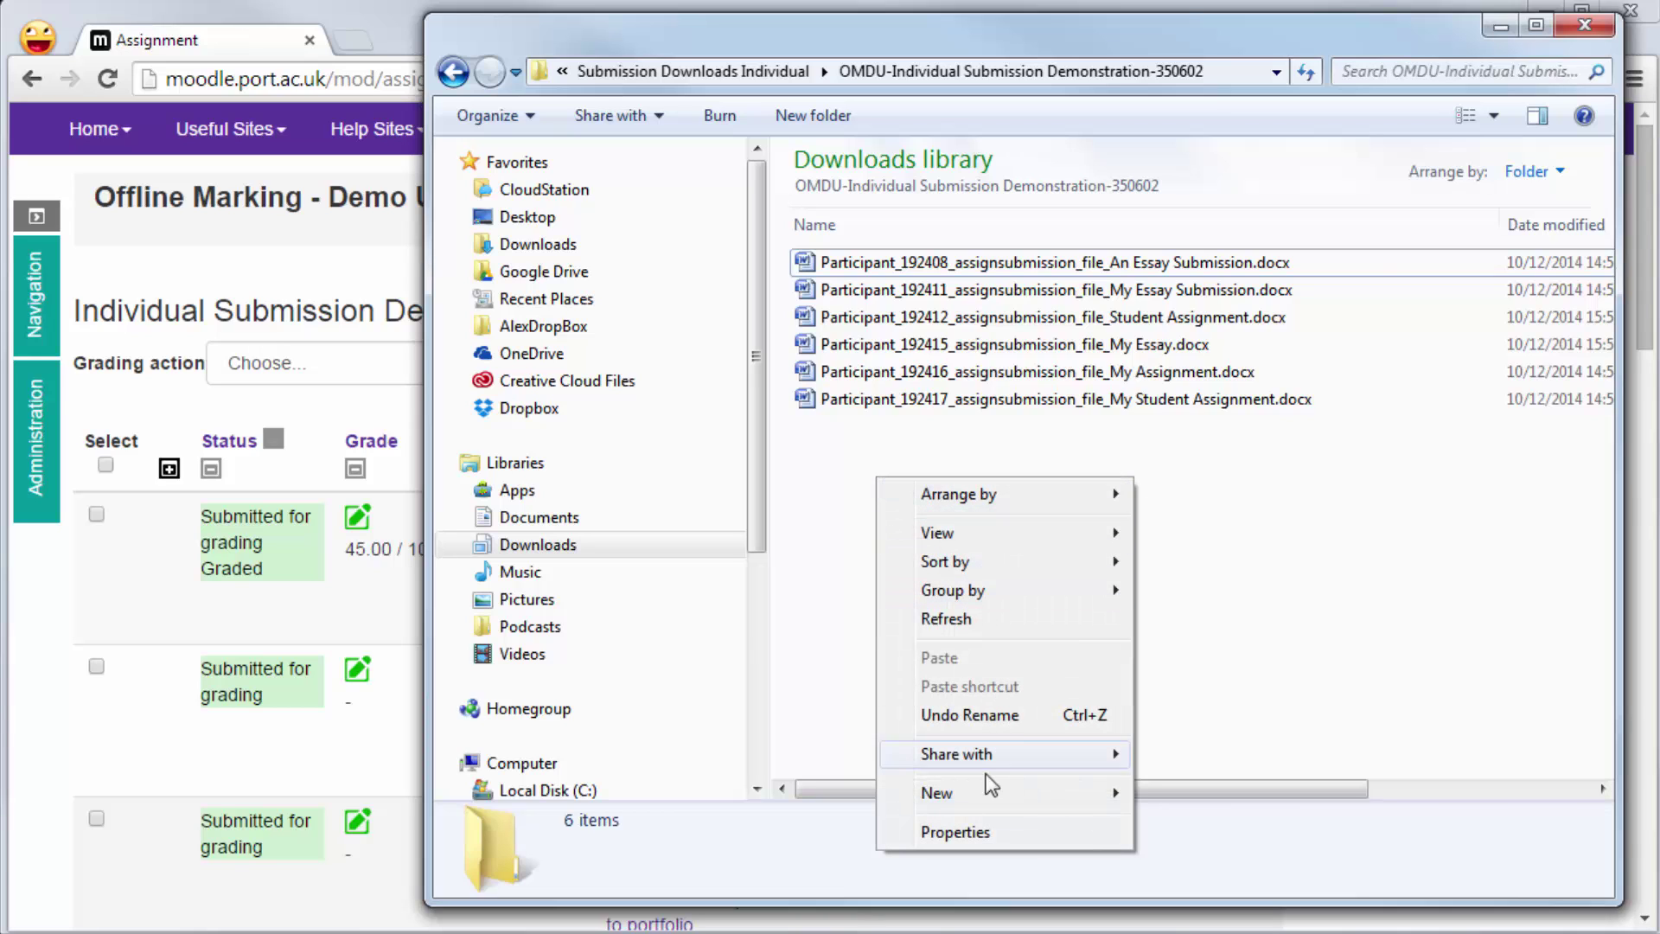
mouse_move(990, 796)
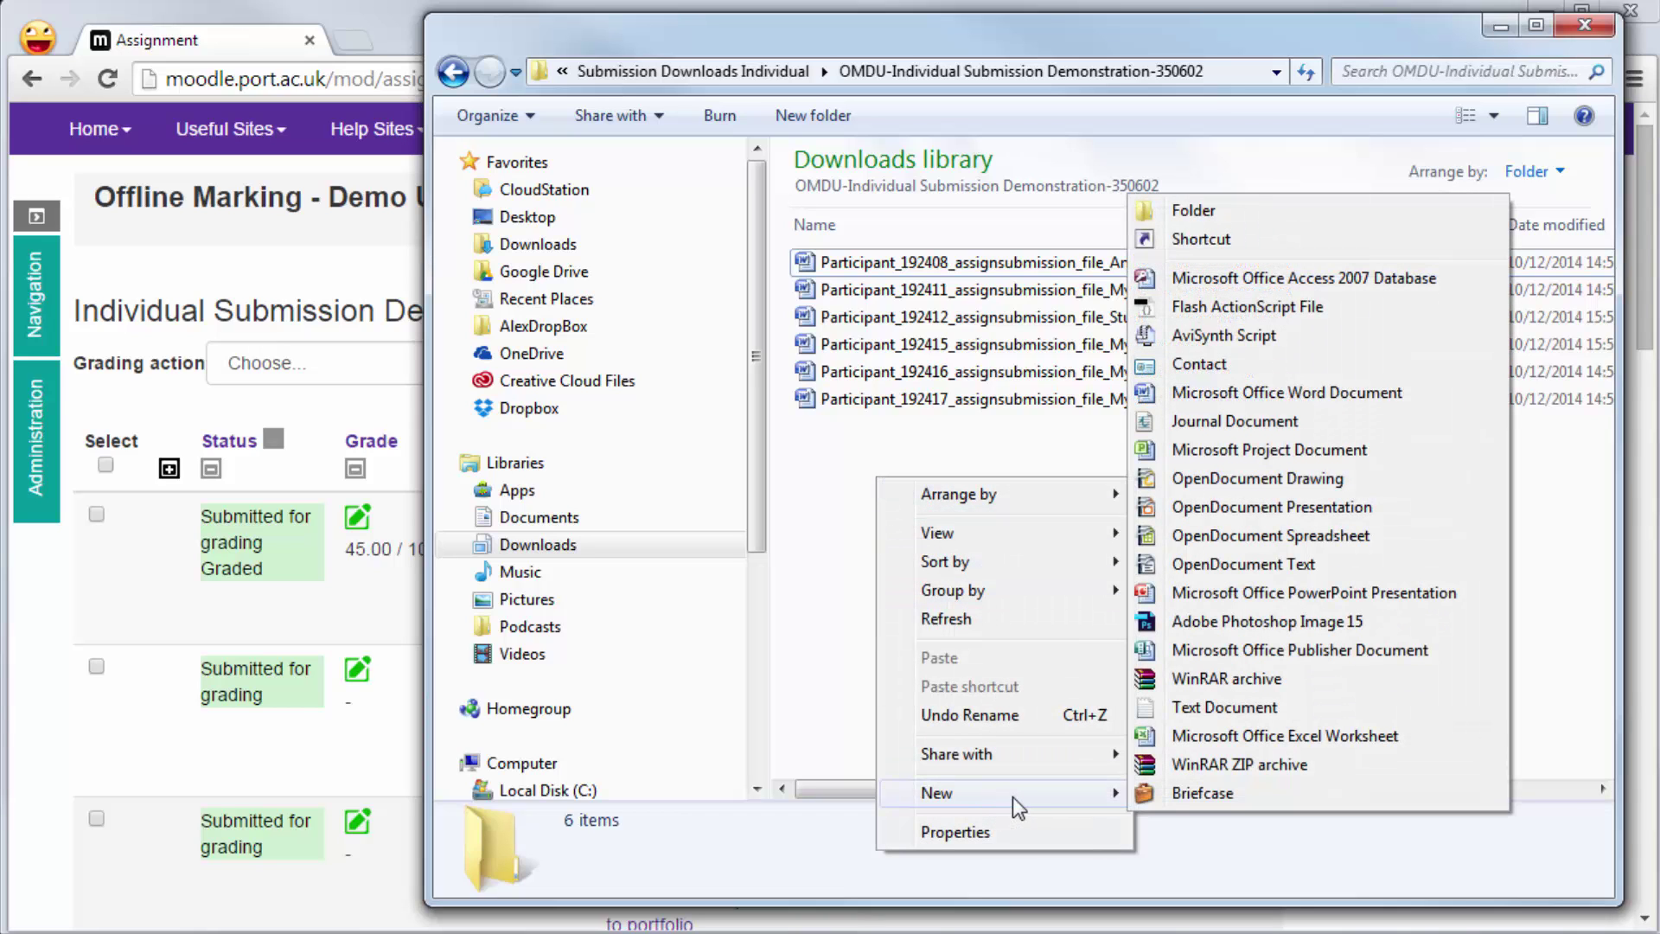
left_click(1271, 394)
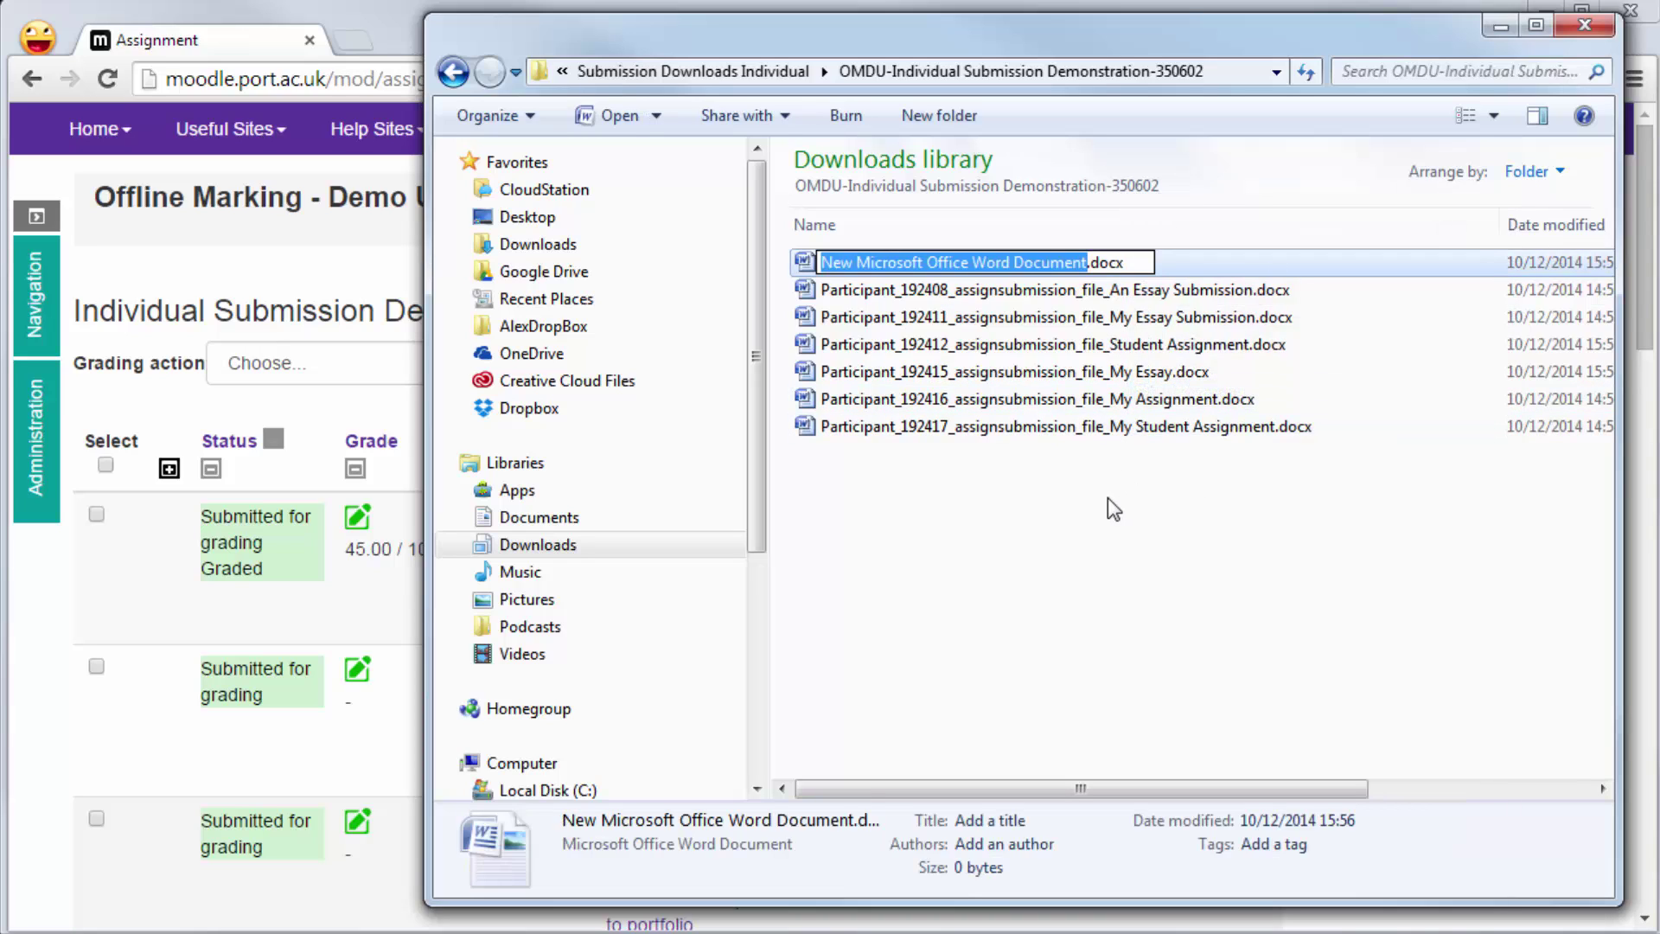
key("ctrl+v")
type("_general")
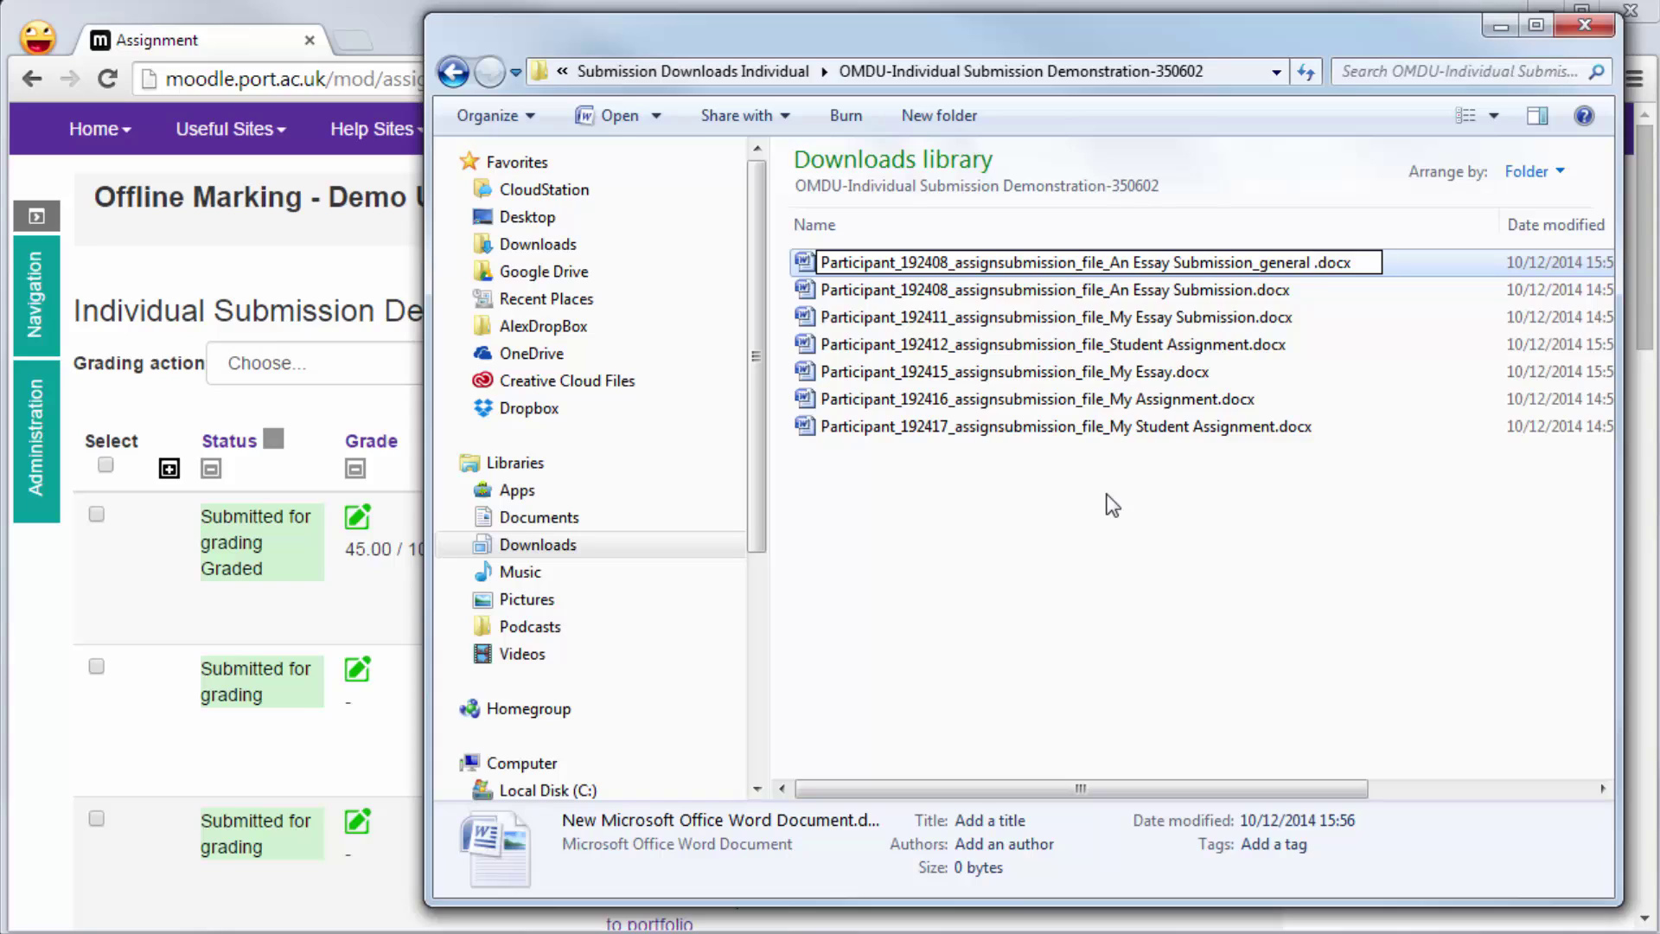
type("comments")
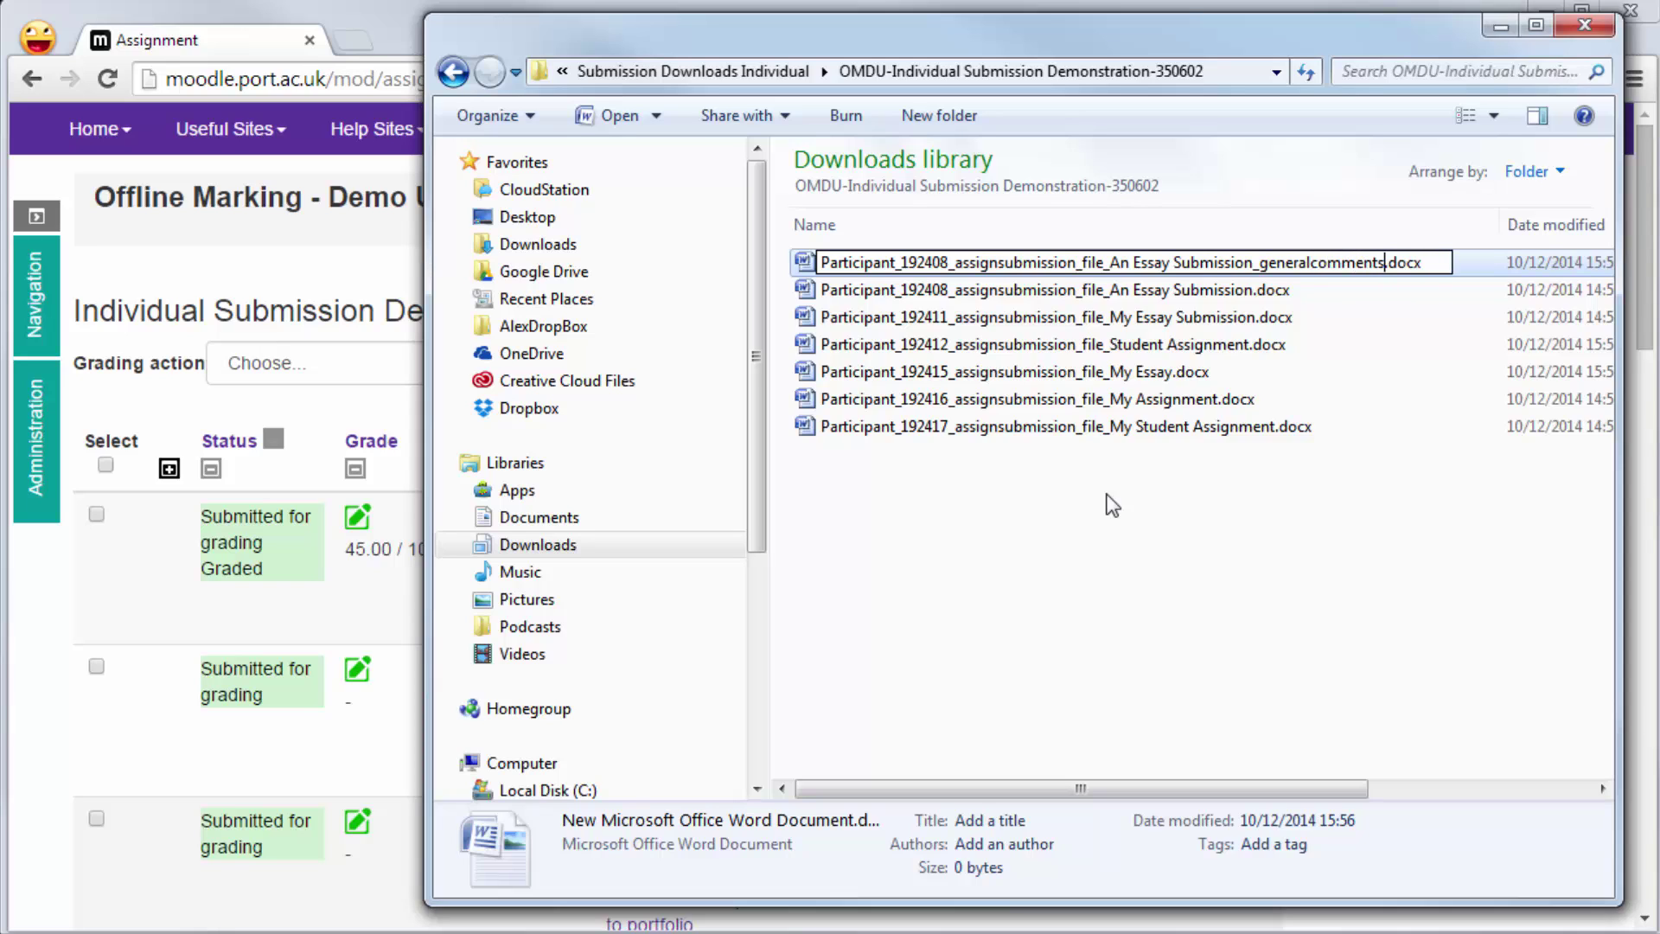
left_click(1311, 542)
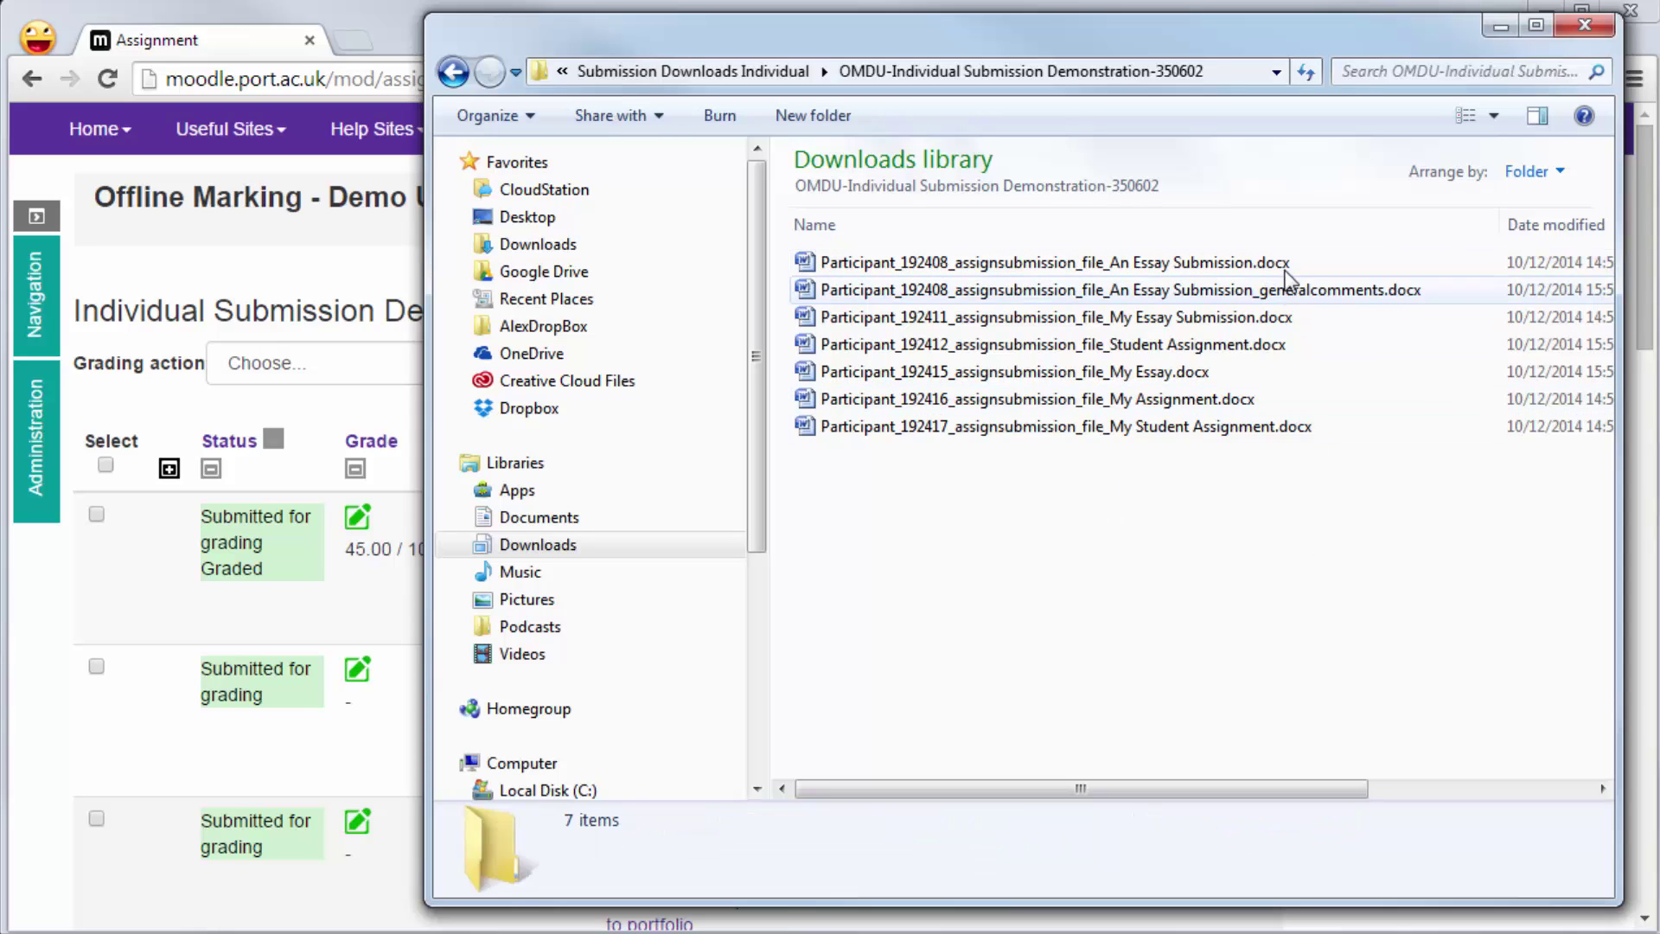
- Write "This is a great essay, please look at spelling." in the general comments document, then save and close it
double_click(1229, 294)
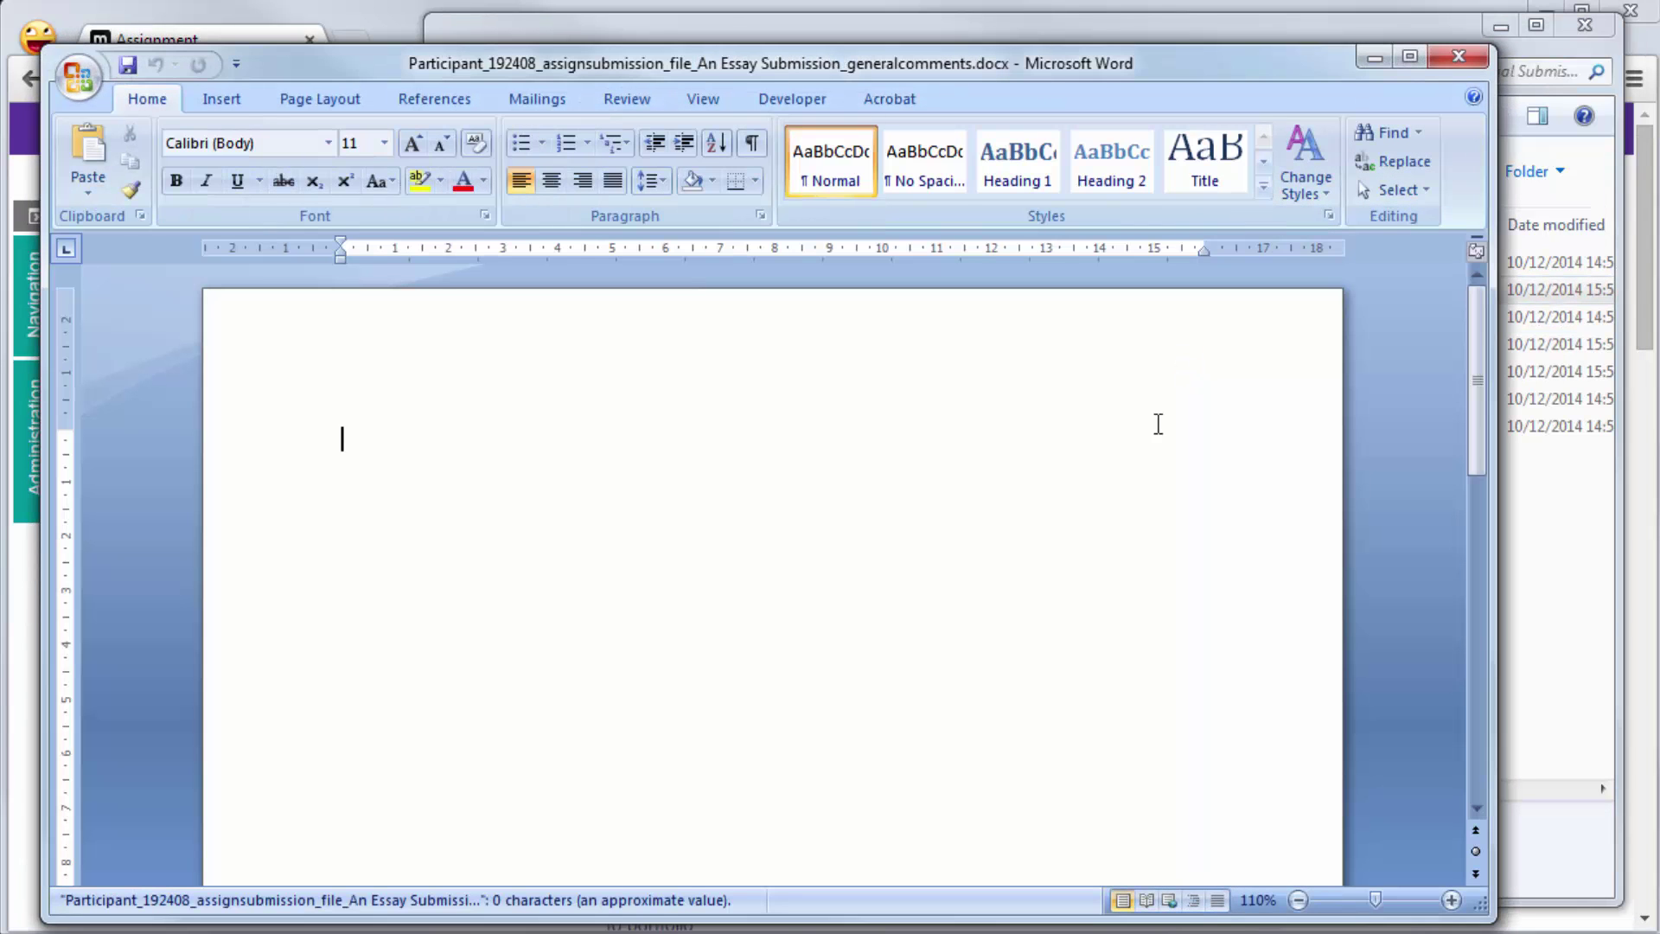
type("This is a great")
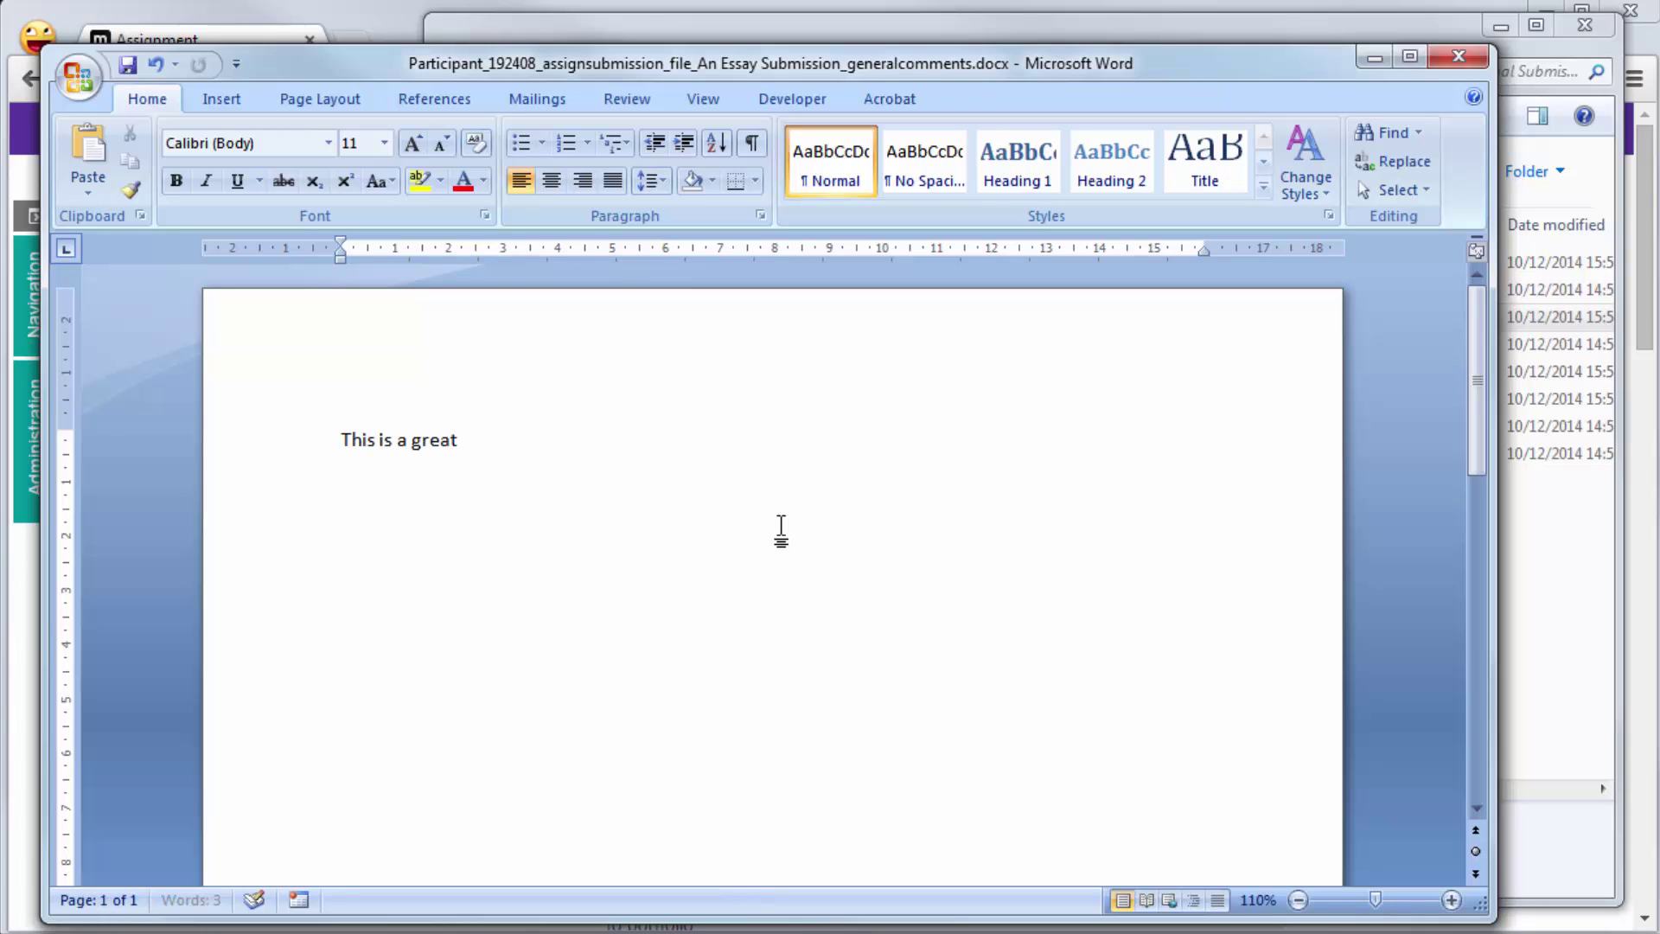
type(" essay, please look at")
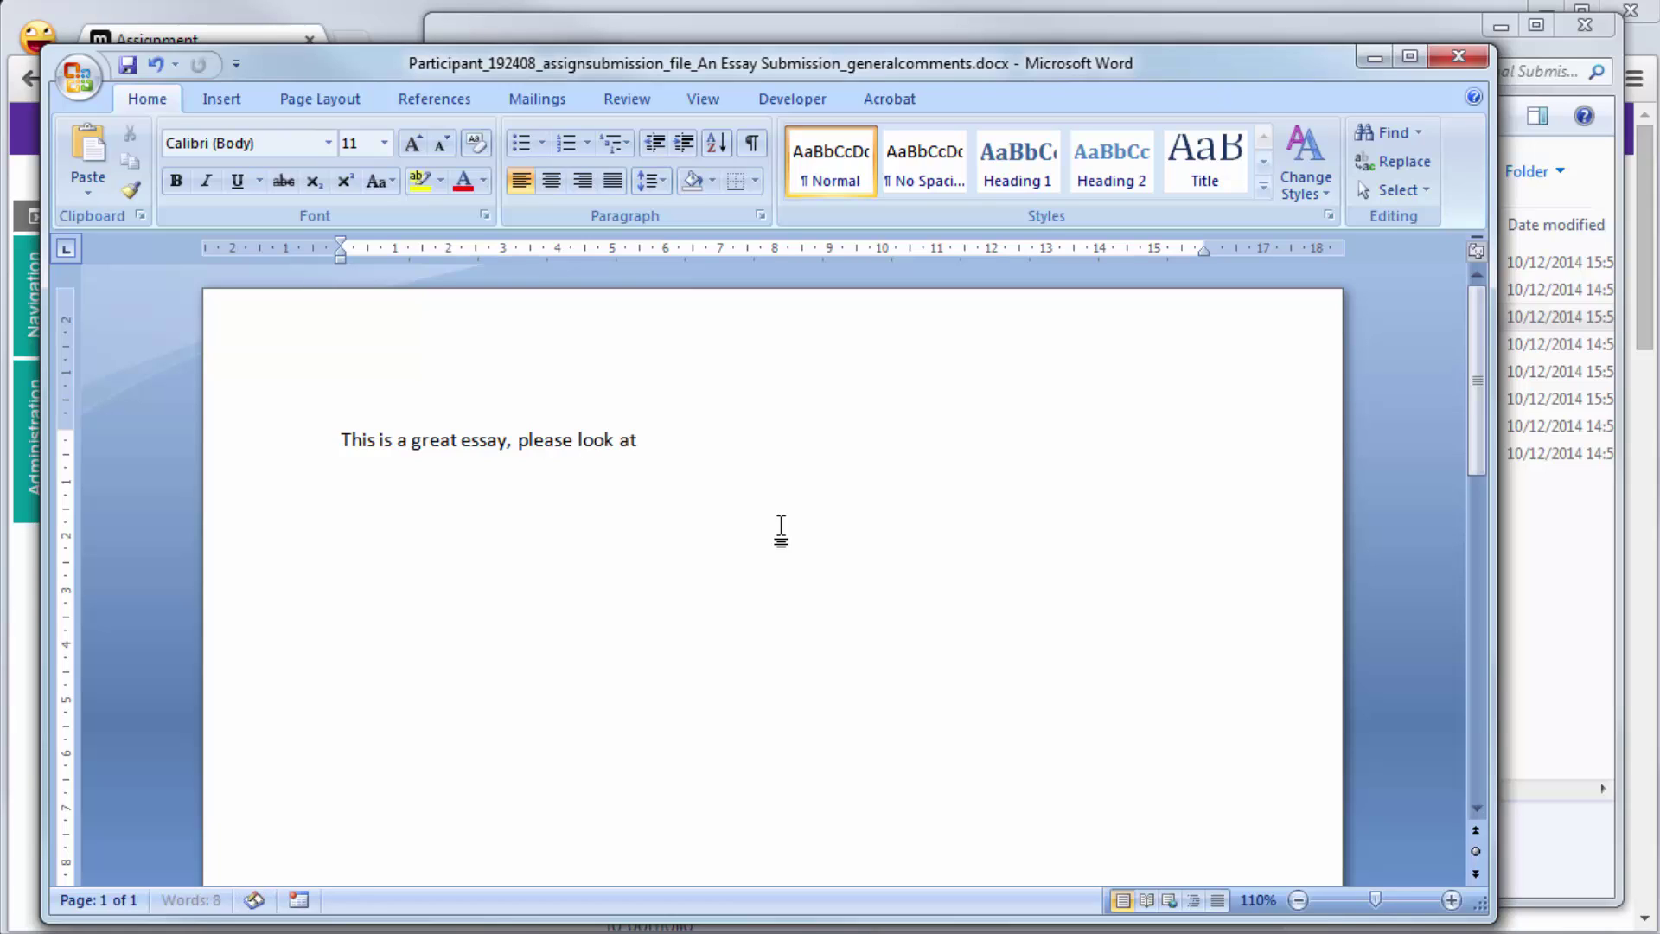
type(" spelling.")
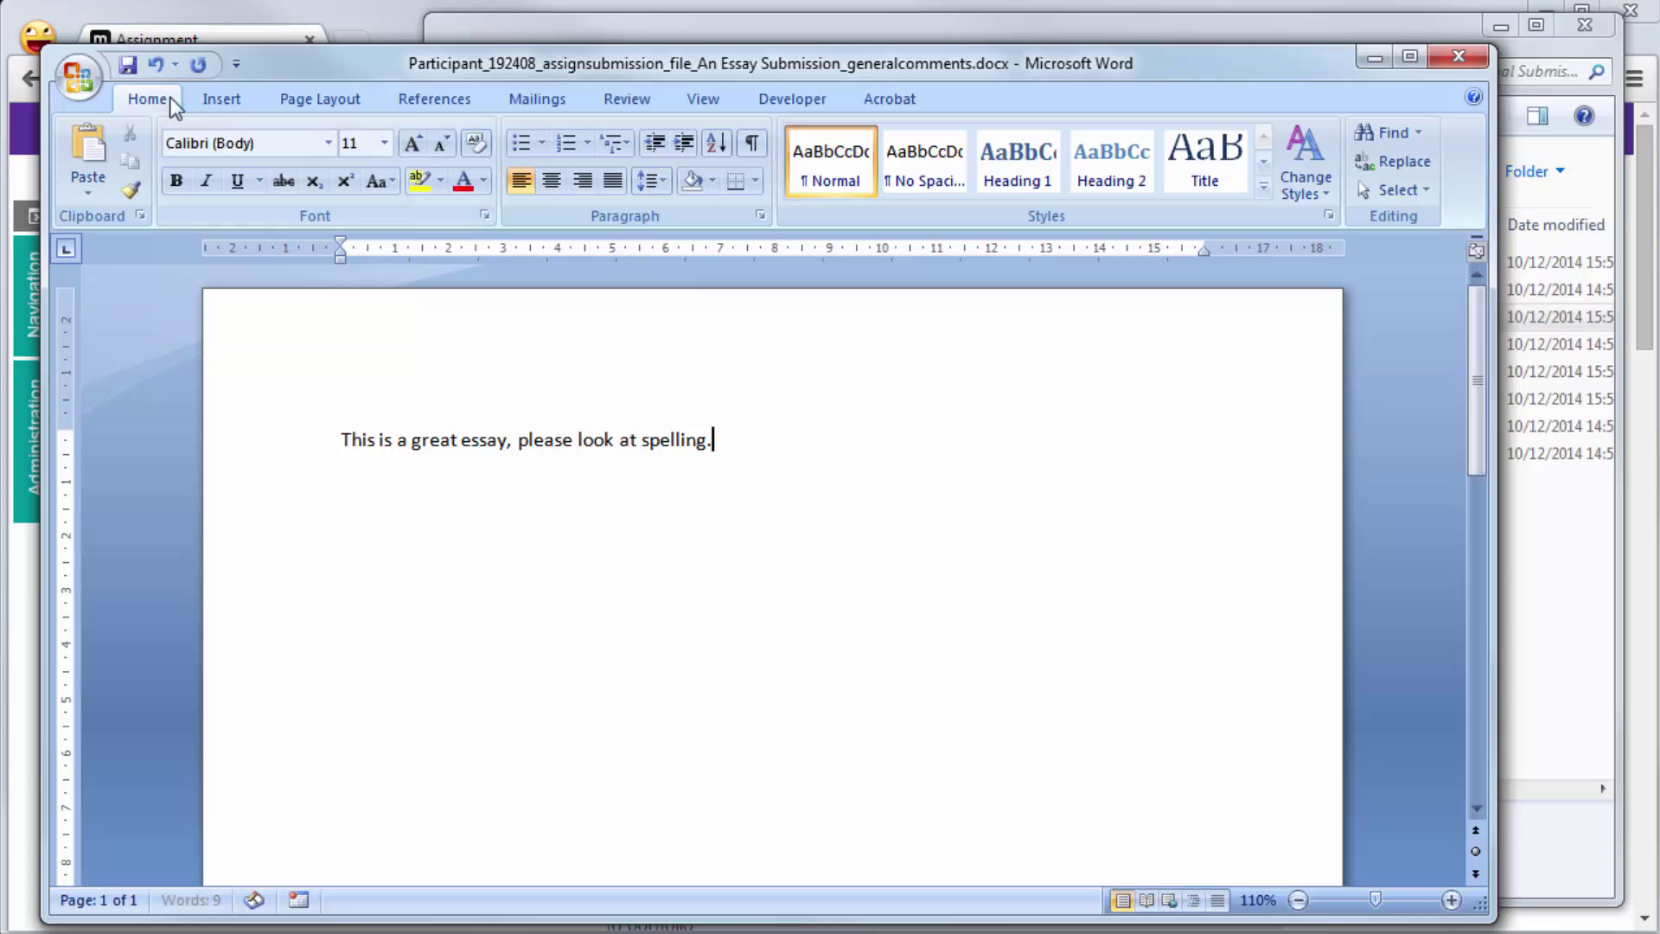
left_click(128, 69)
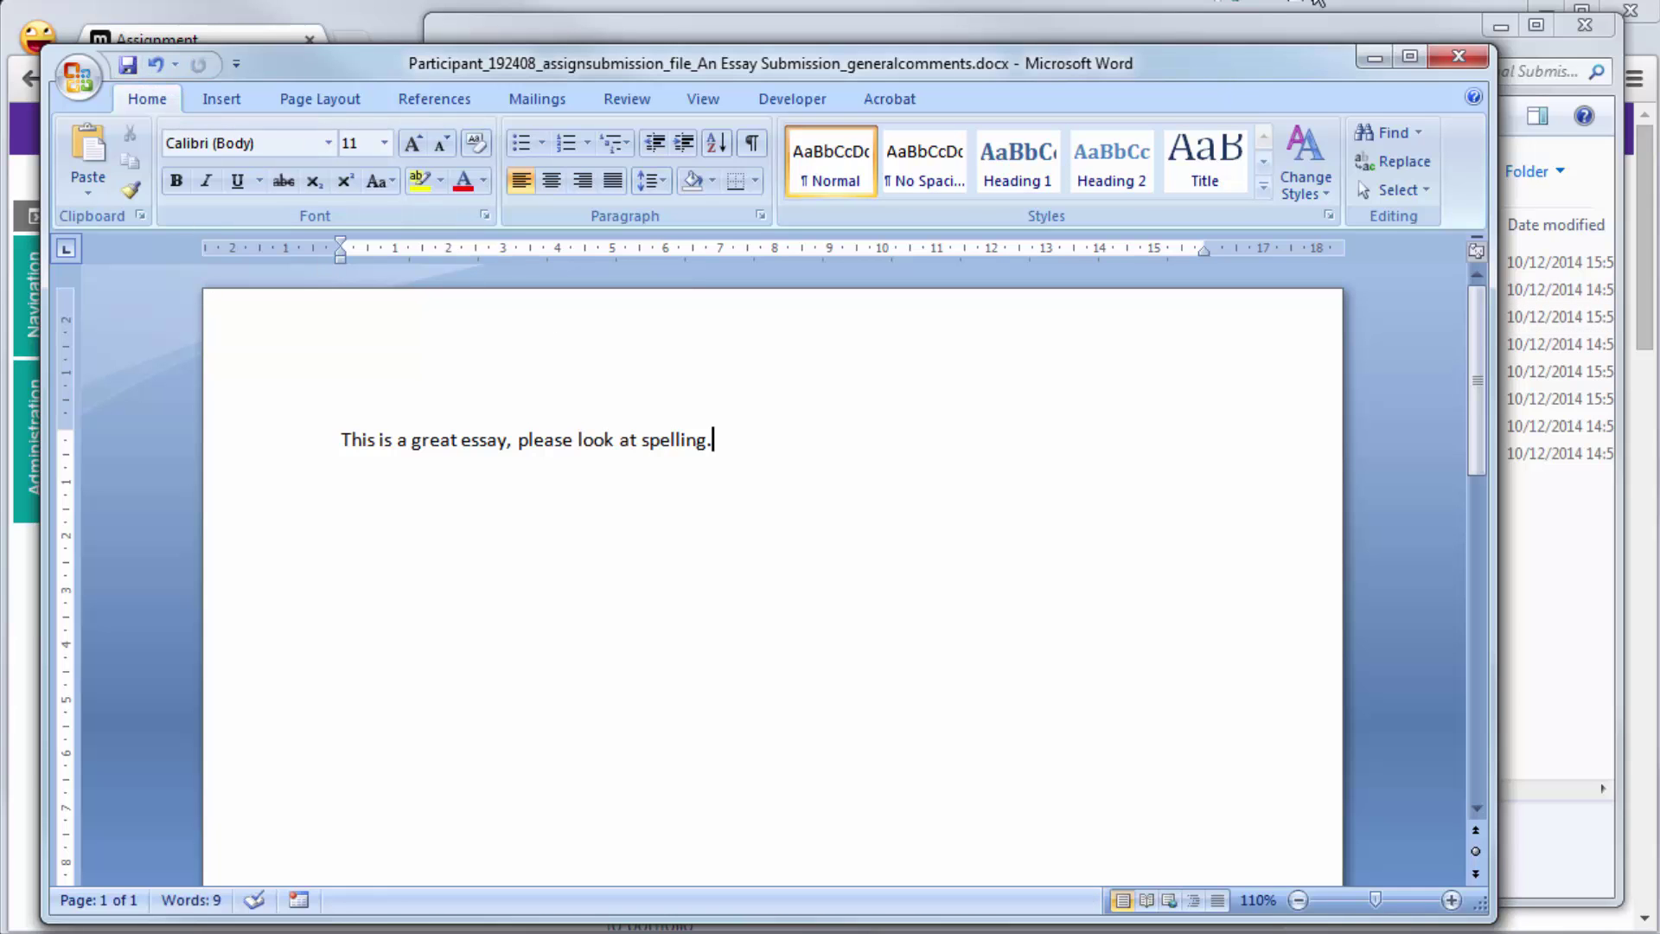
left_click(1460, 58)
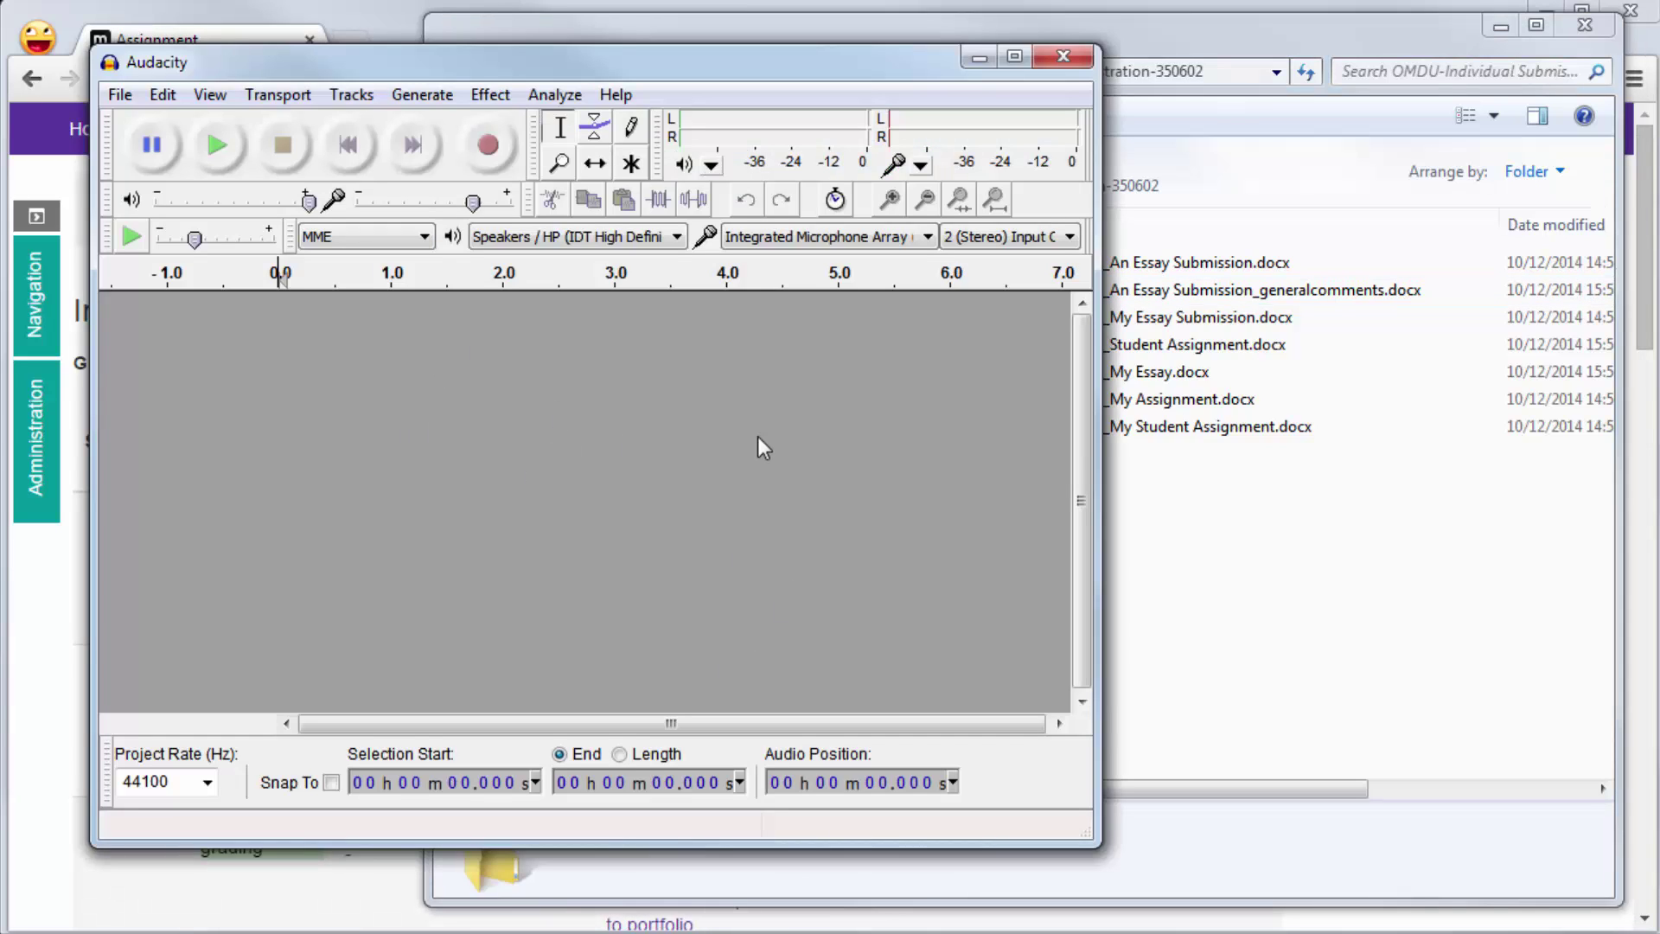
- Record a short audio feedback track in Audacity and start exporting it in the MP3 Files format
left_click(489, 154)
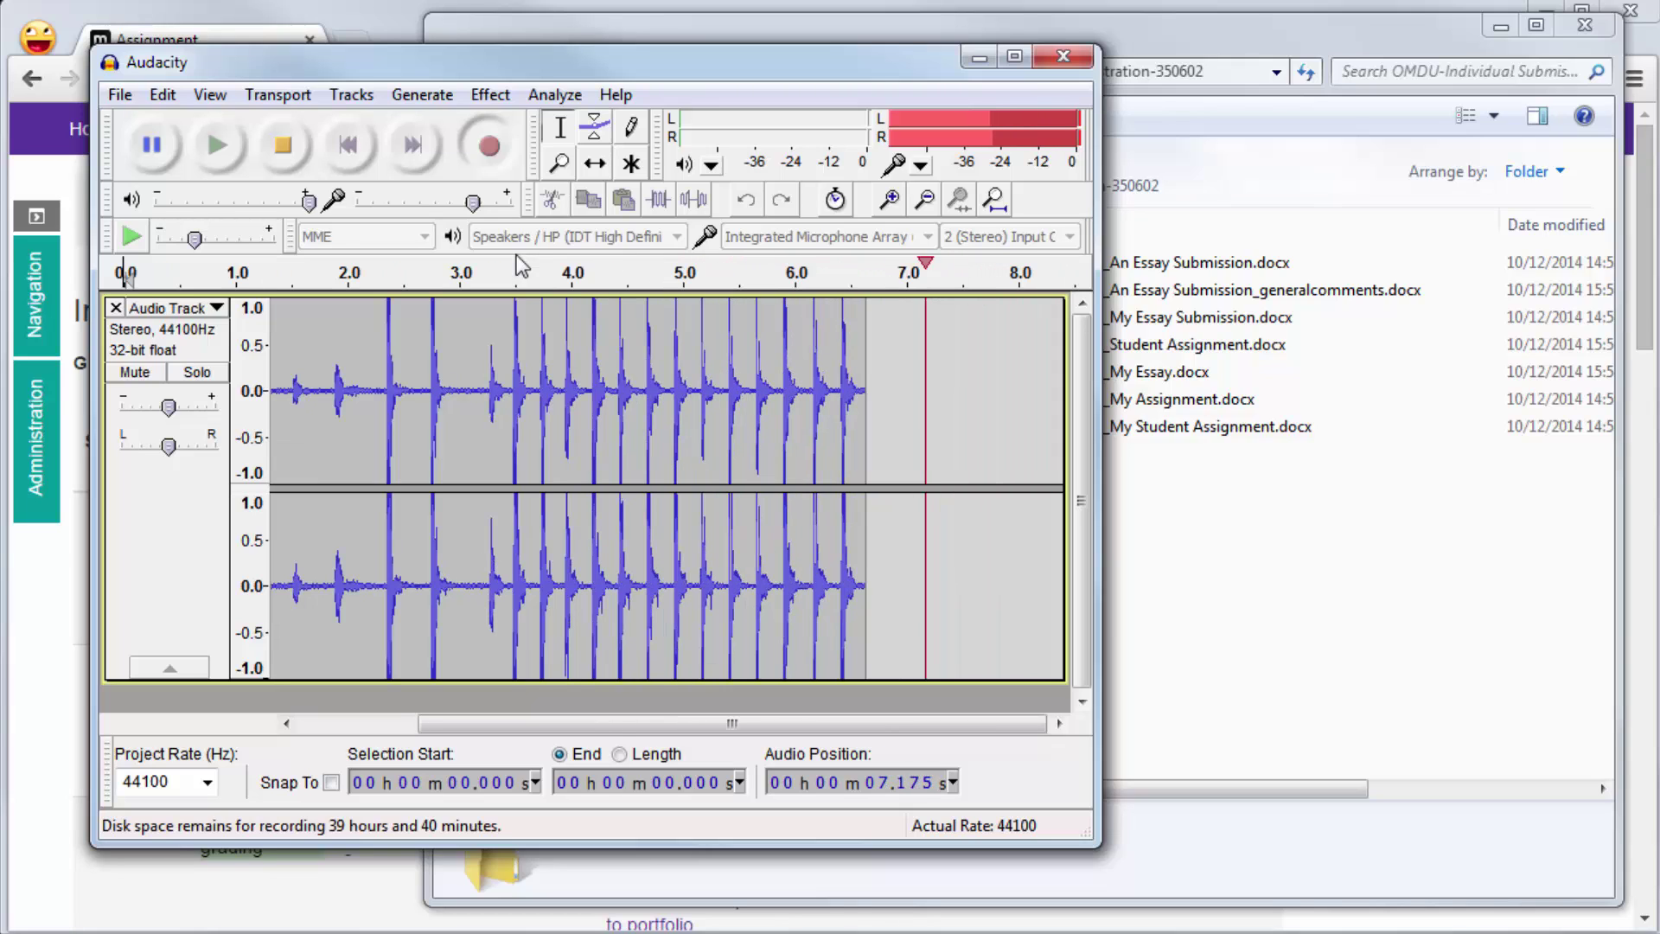
left_click(284, 144)
left_click(124, 95)
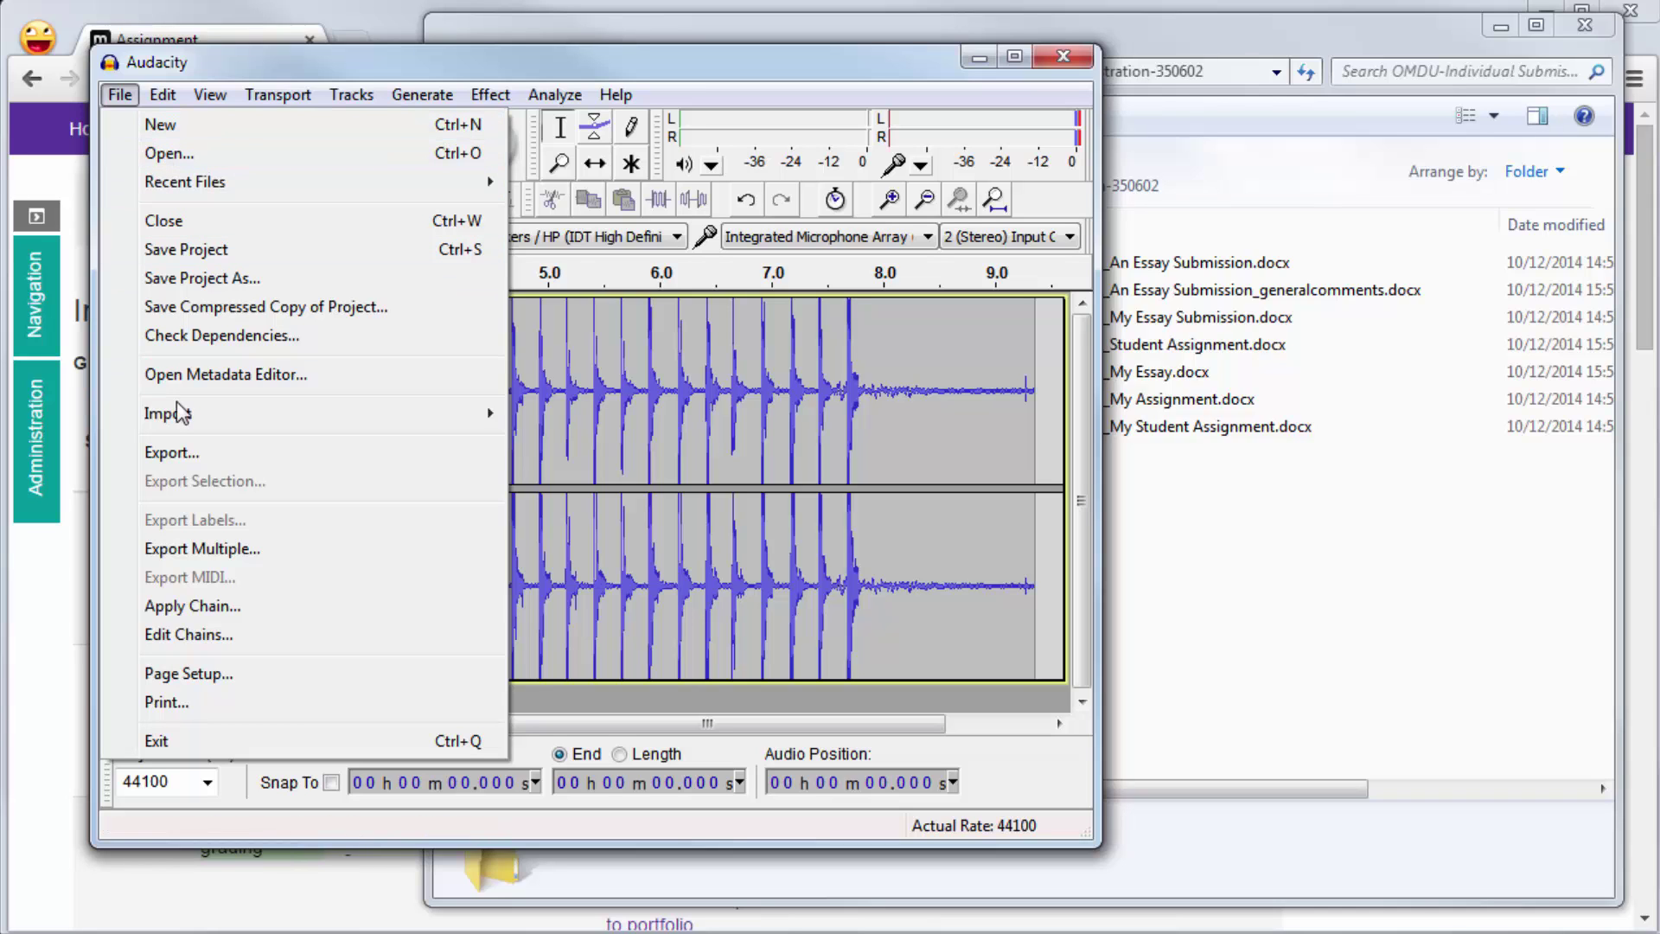
left_click(194, 456)
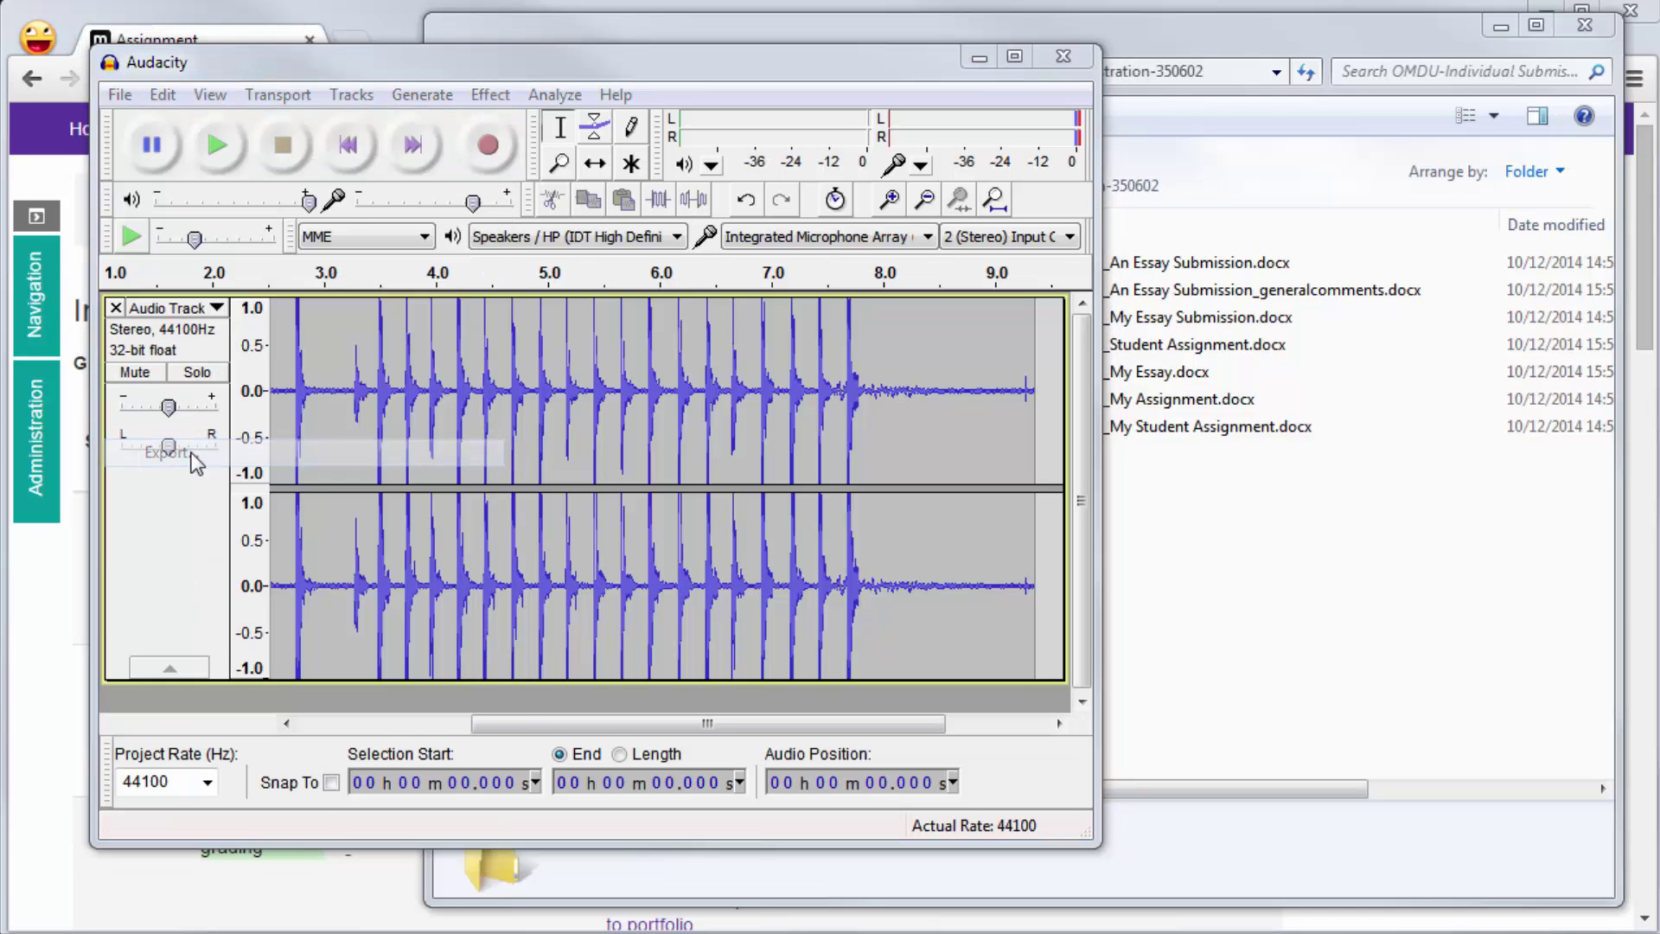
left_click(624, 593)
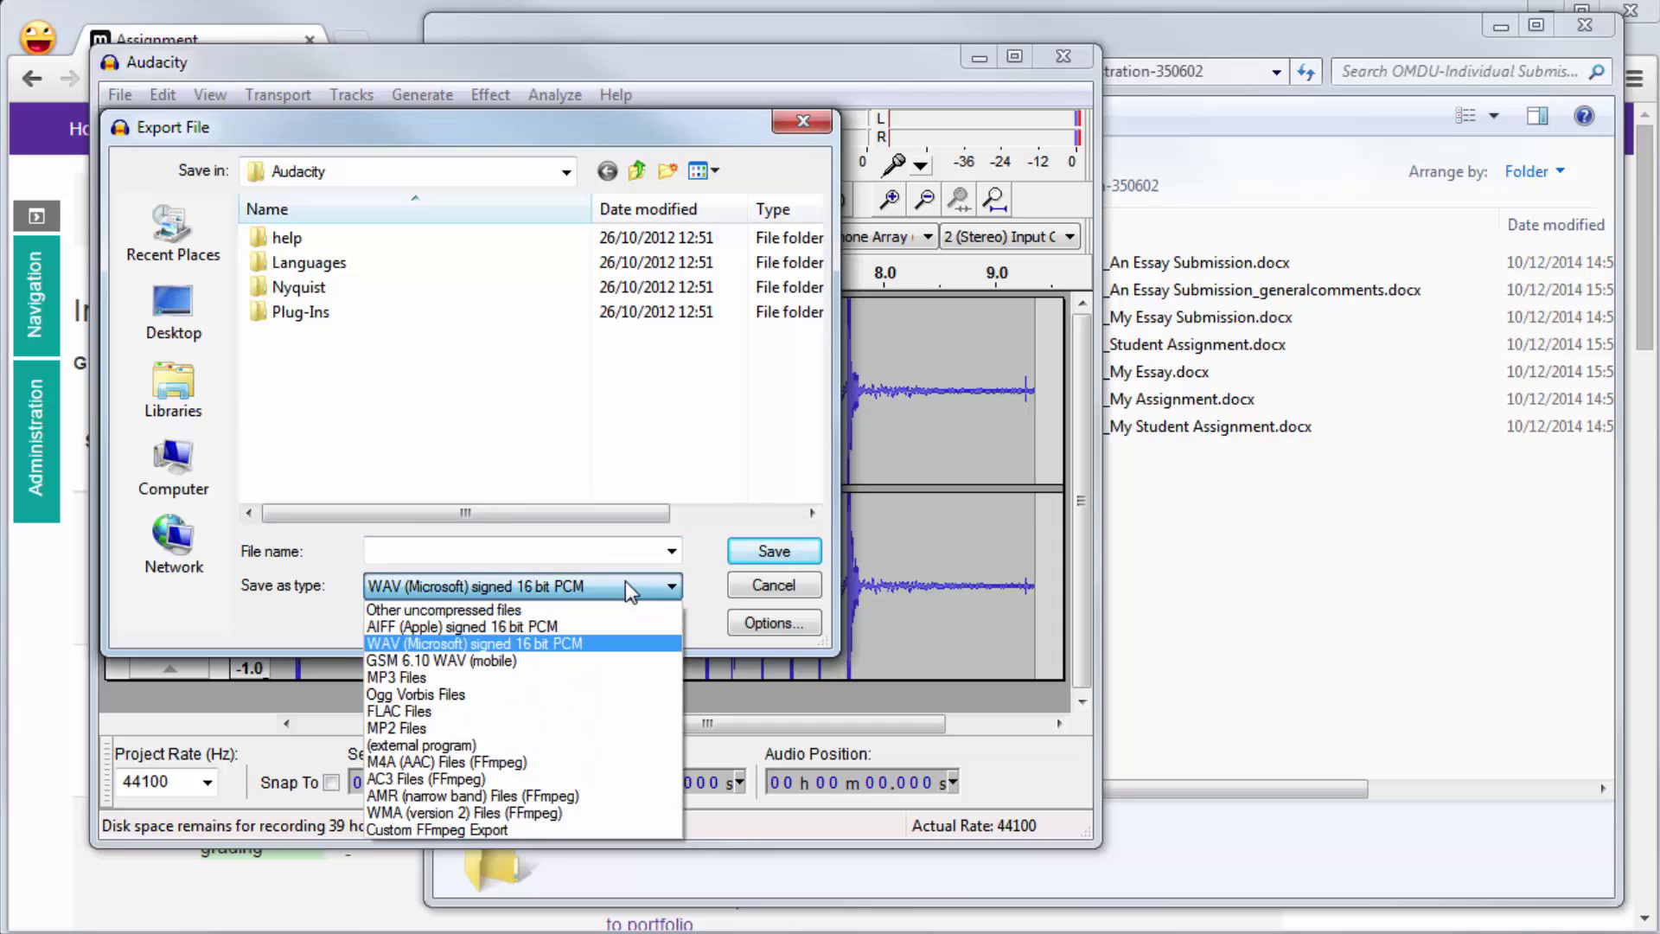
left_click(445, 678)
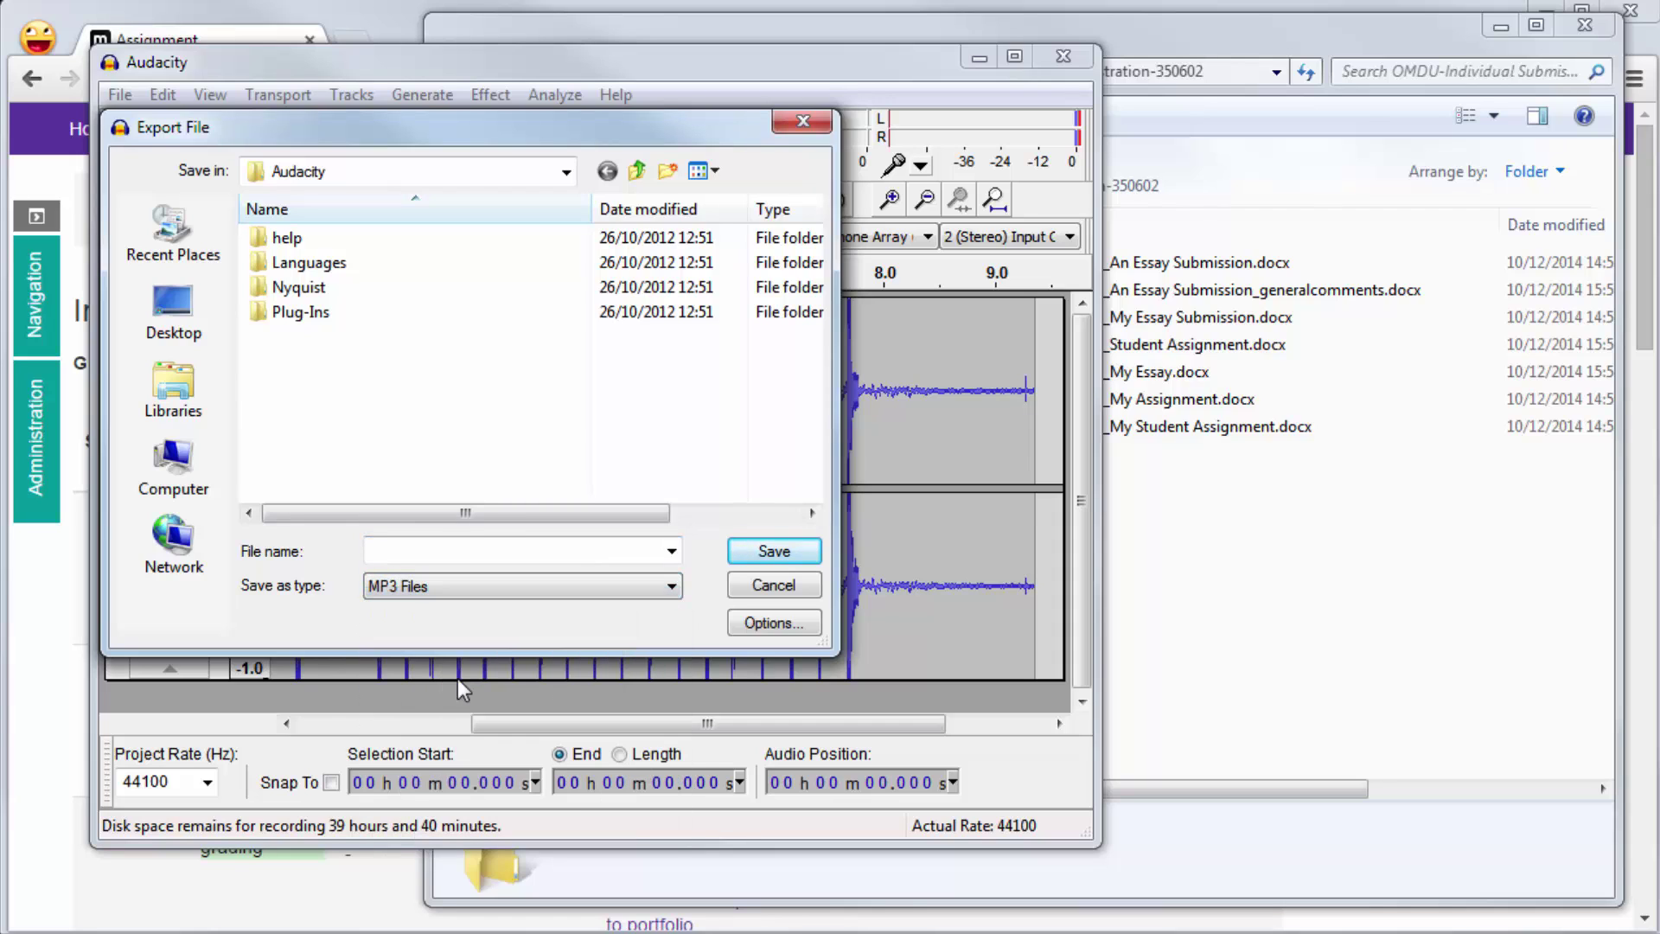
- Save the MP3 export to Downloads > Submission Downloads Individual under the copied submission file name, leaving the metadata blank
left_click(444, 177)
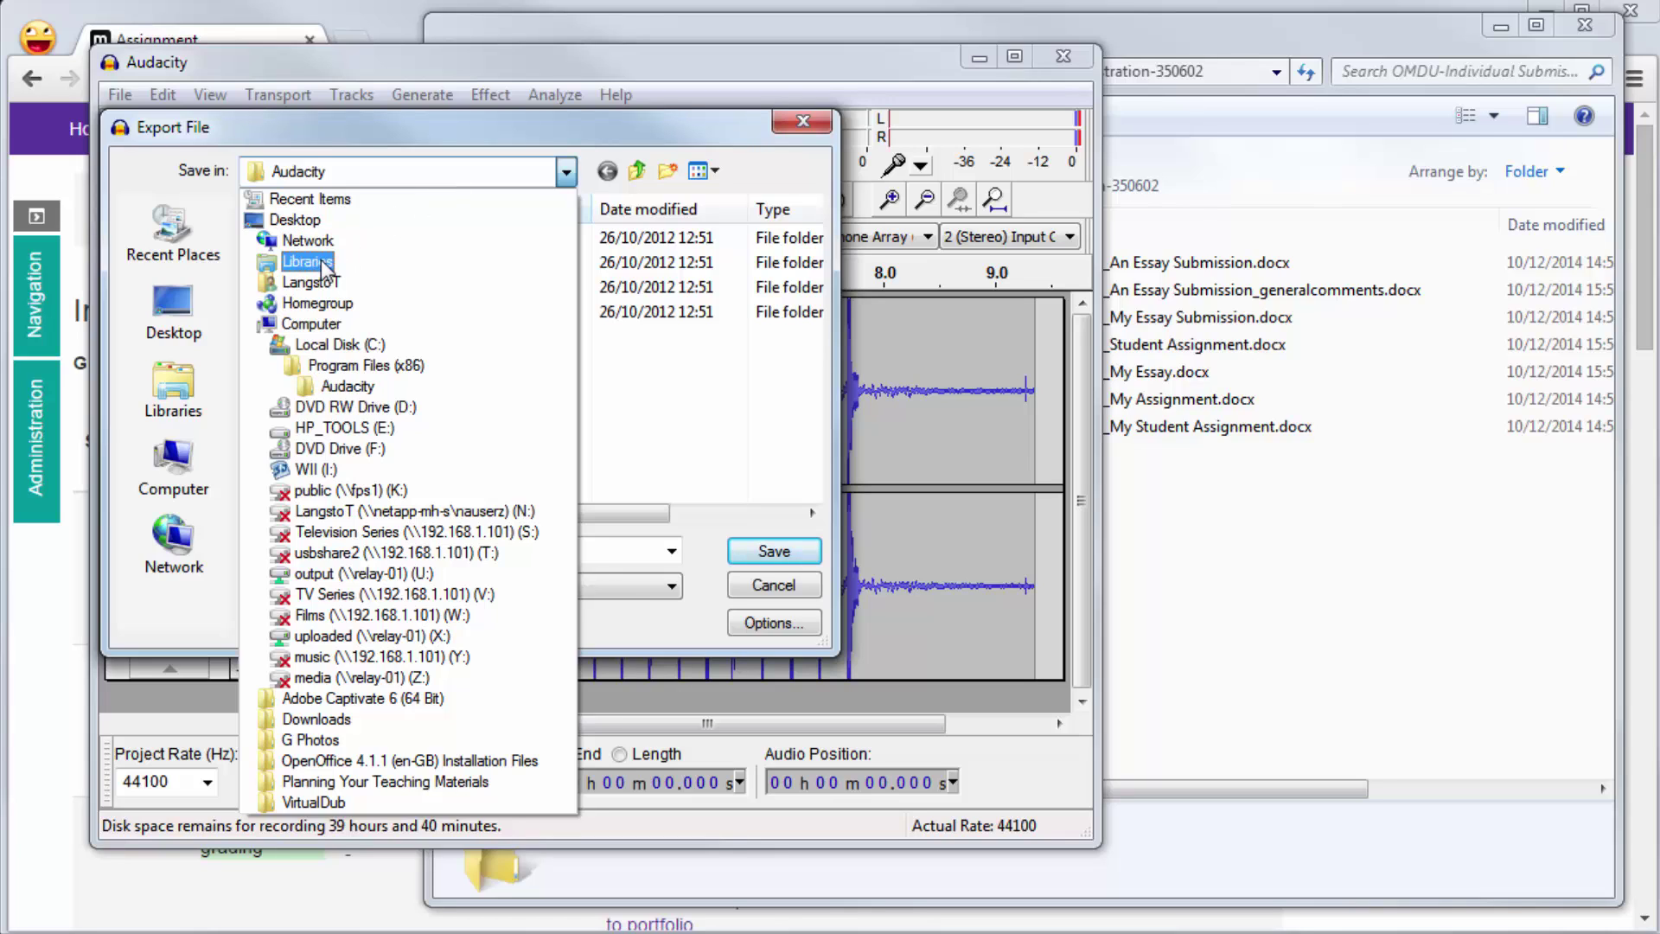
left_click(307, 261)
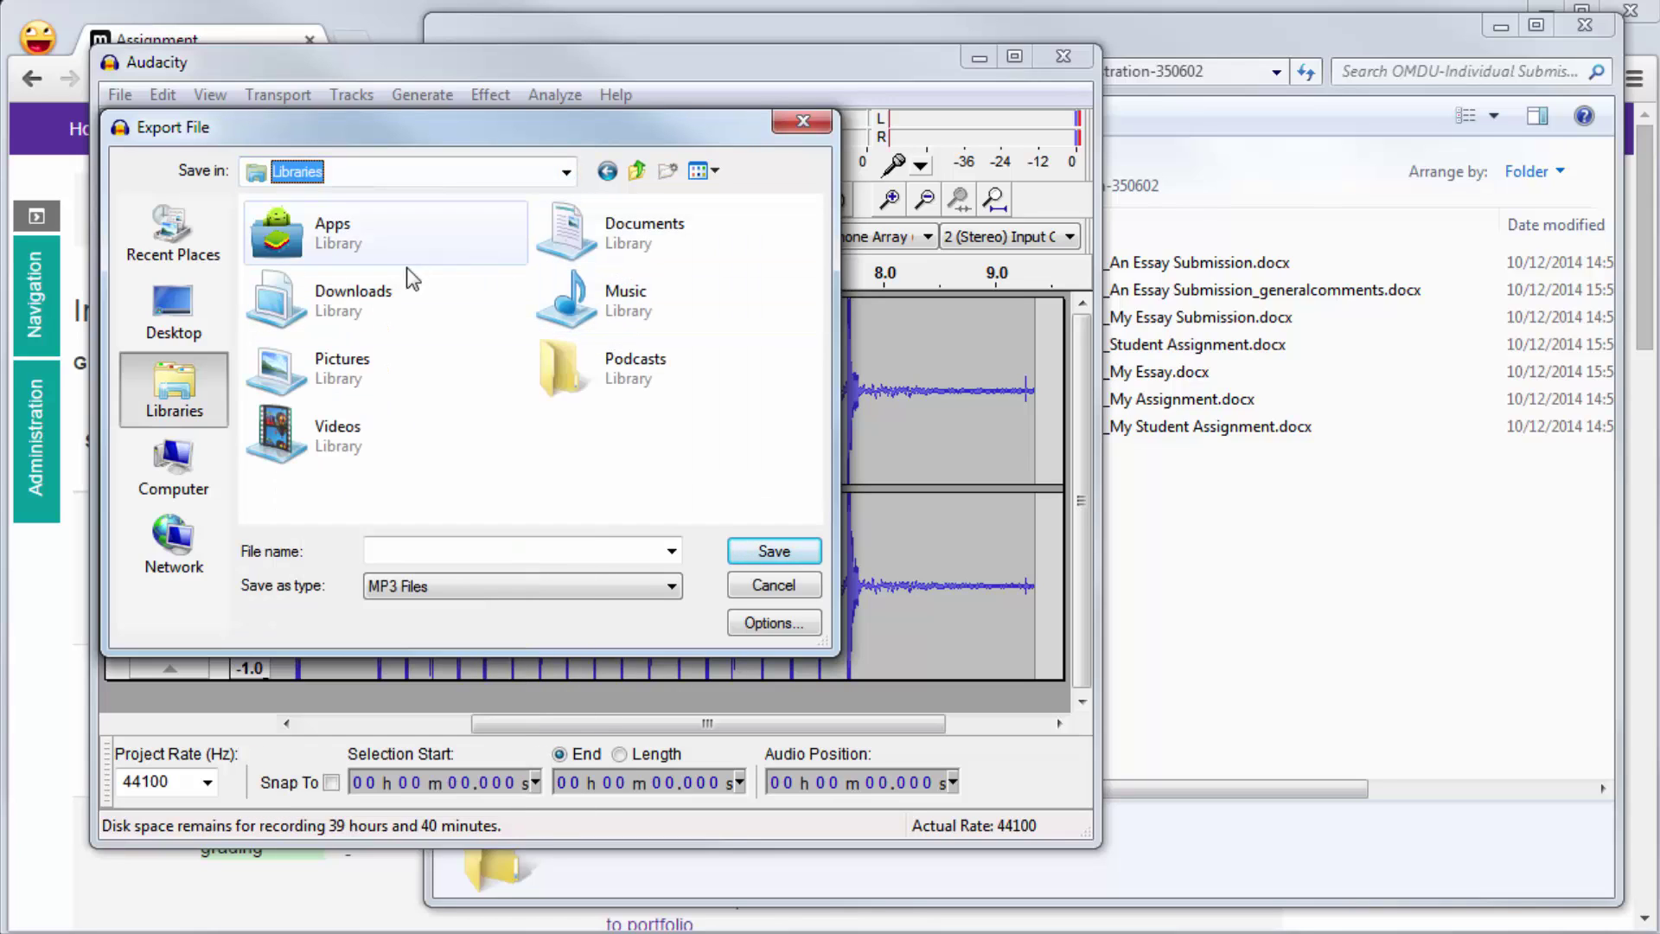
double_click(368, 307)
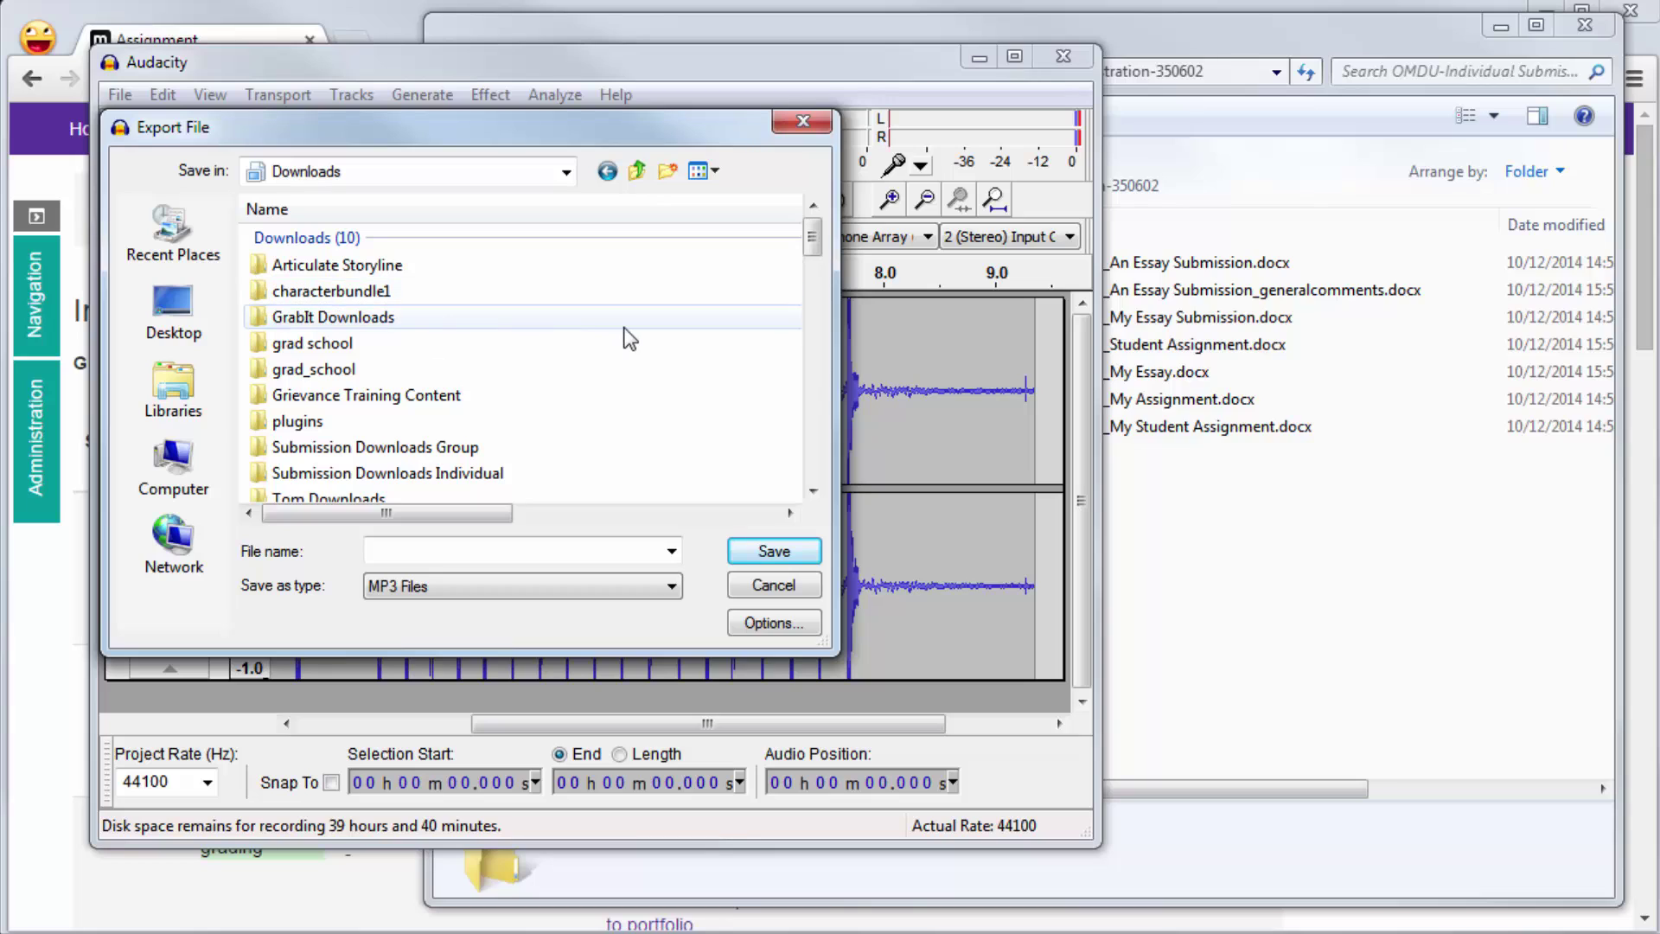
double_click(533, 473)
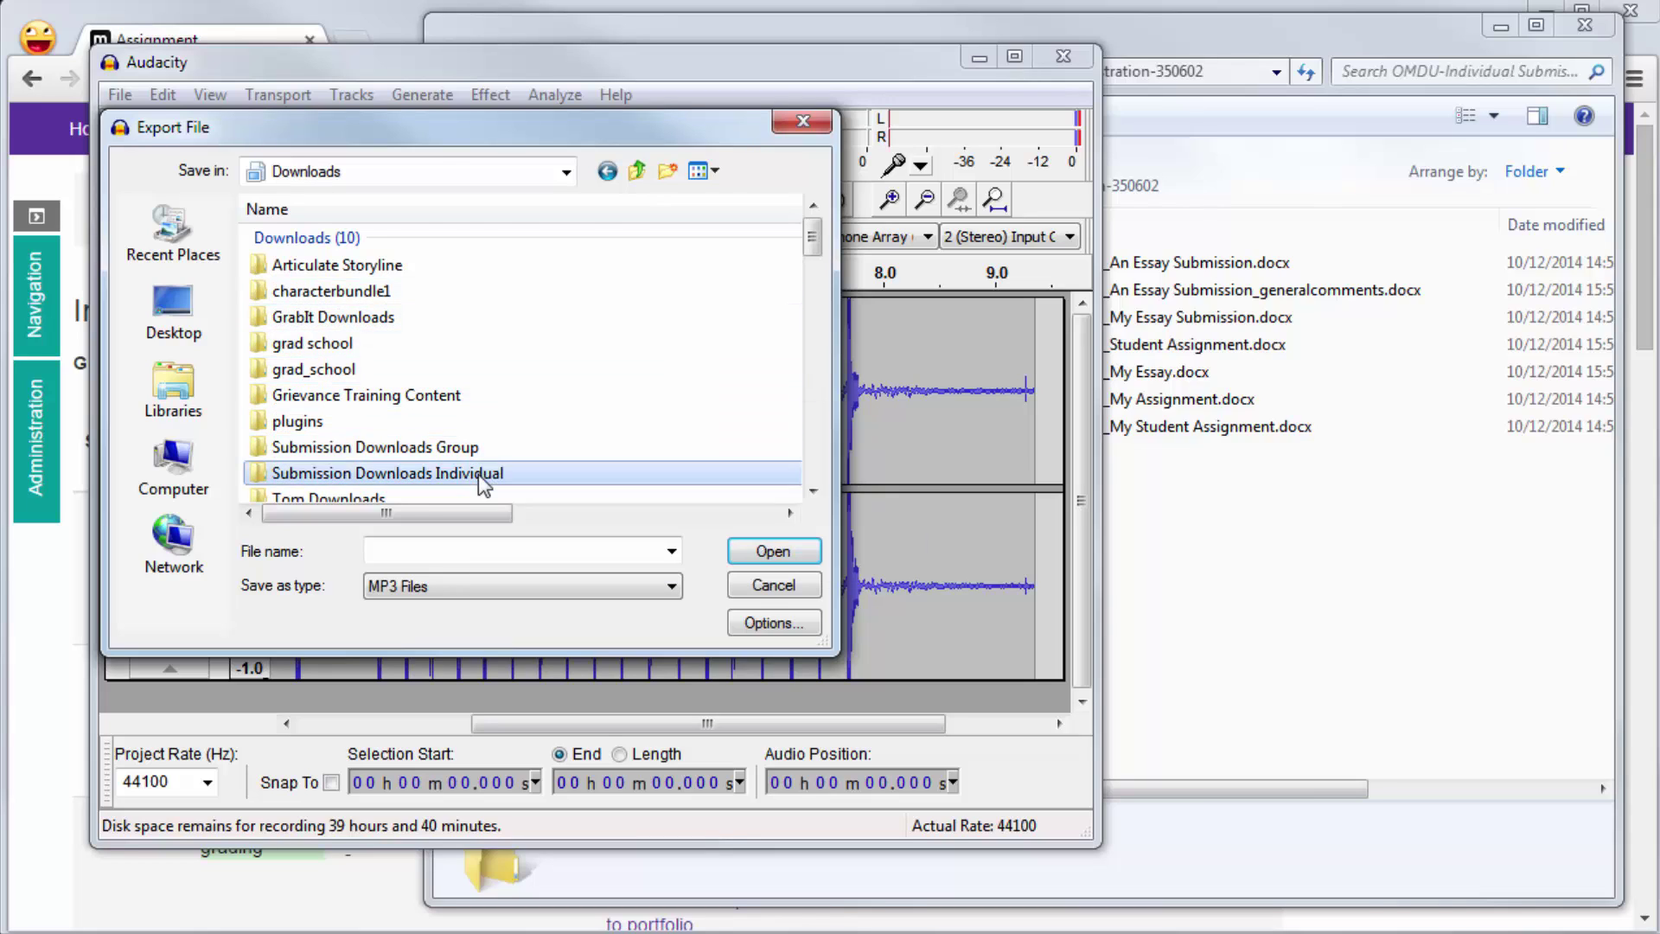
left_click(510, 548)
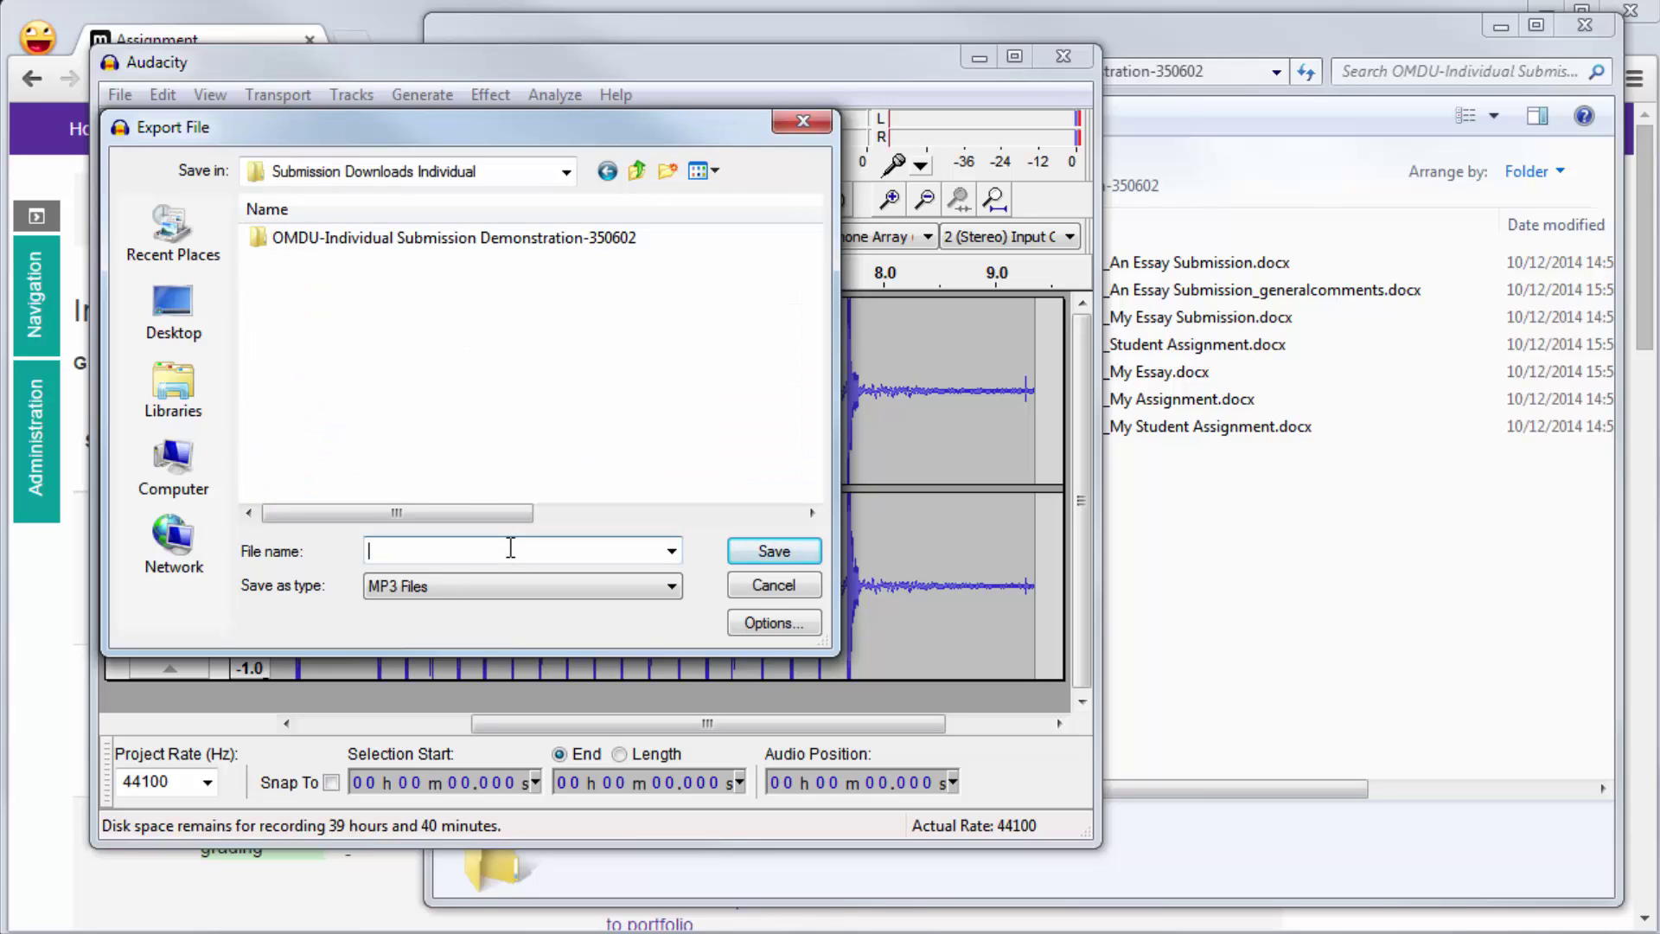
key("ctrl+v")
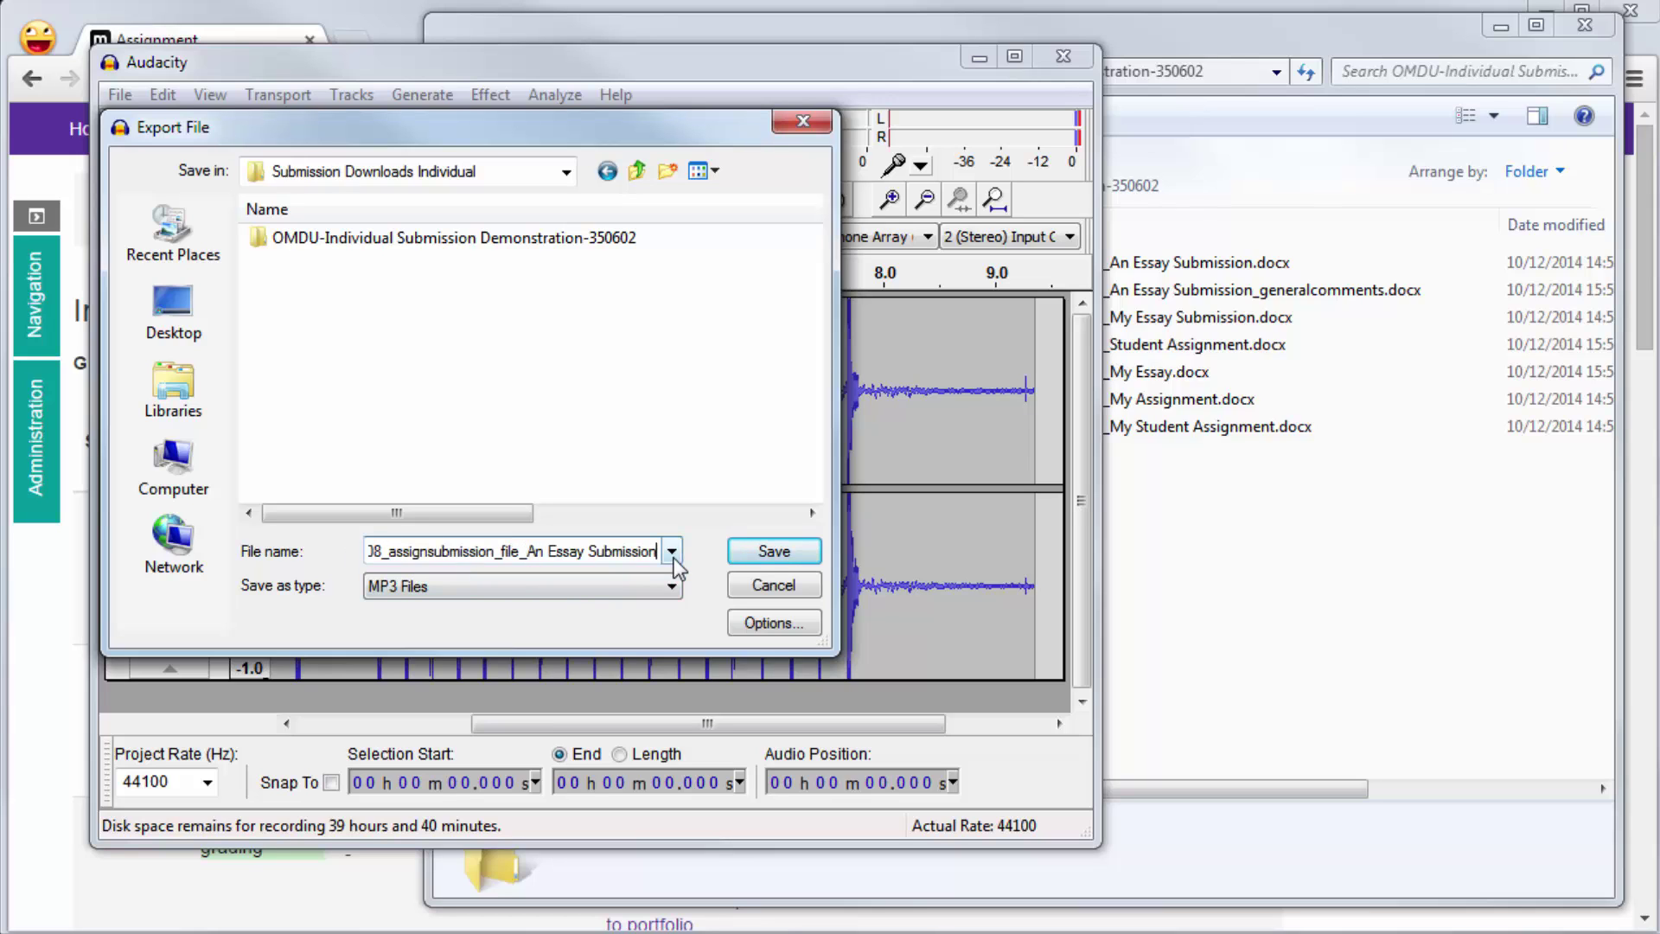
left_click(751, 555)
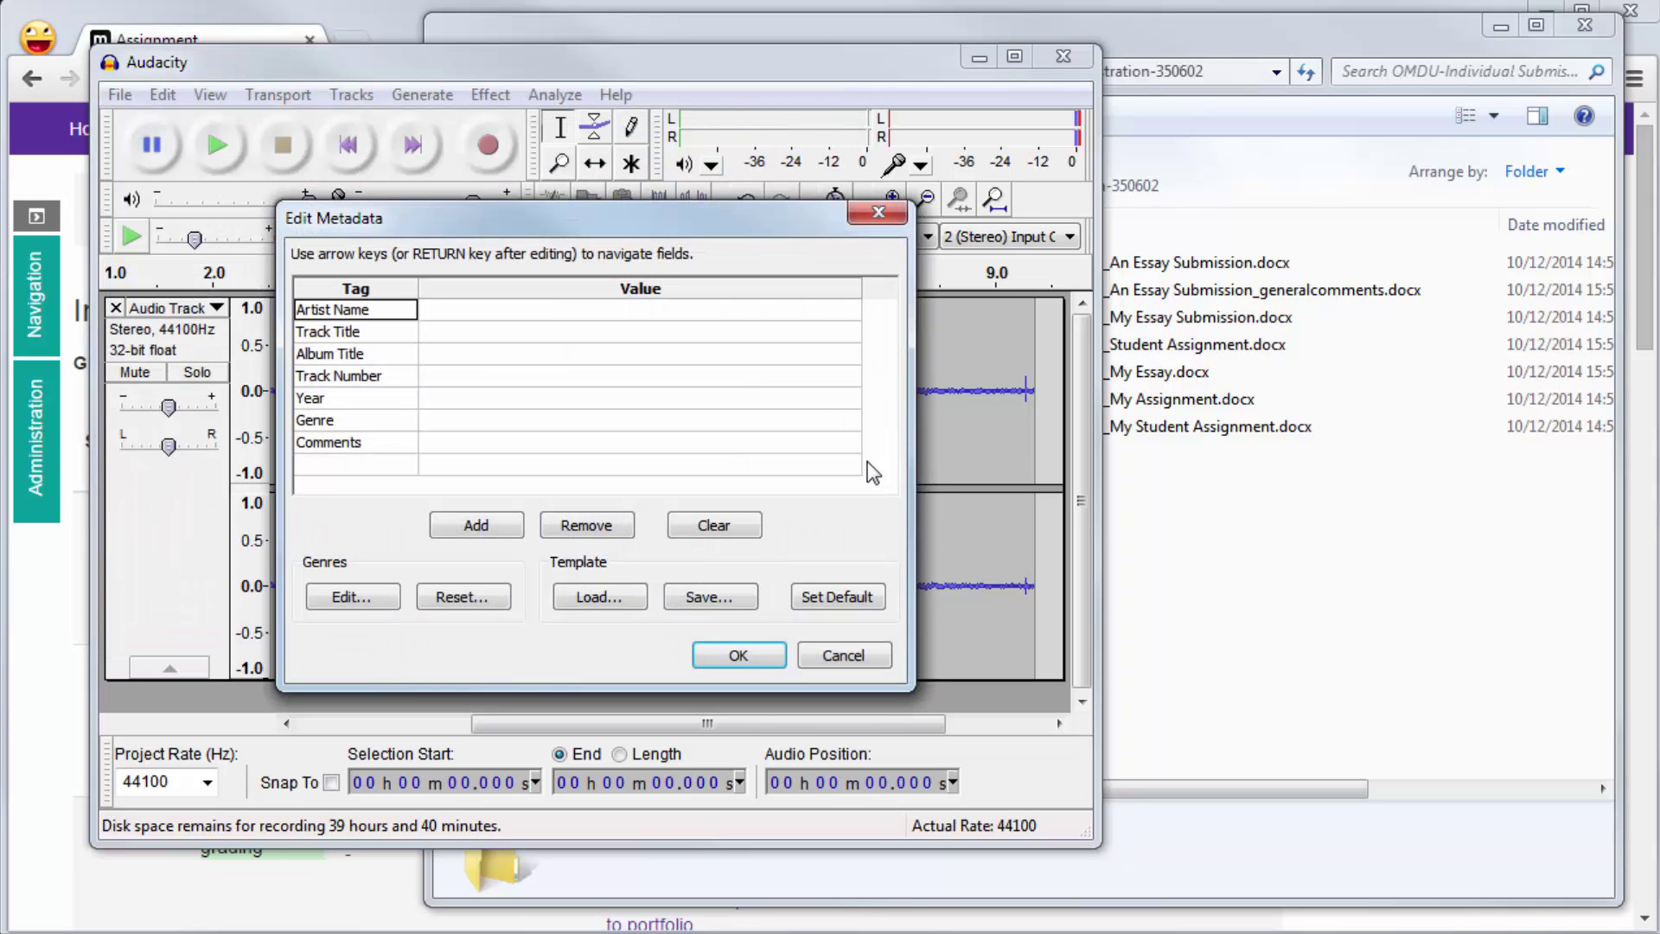
left_click(746, 655)
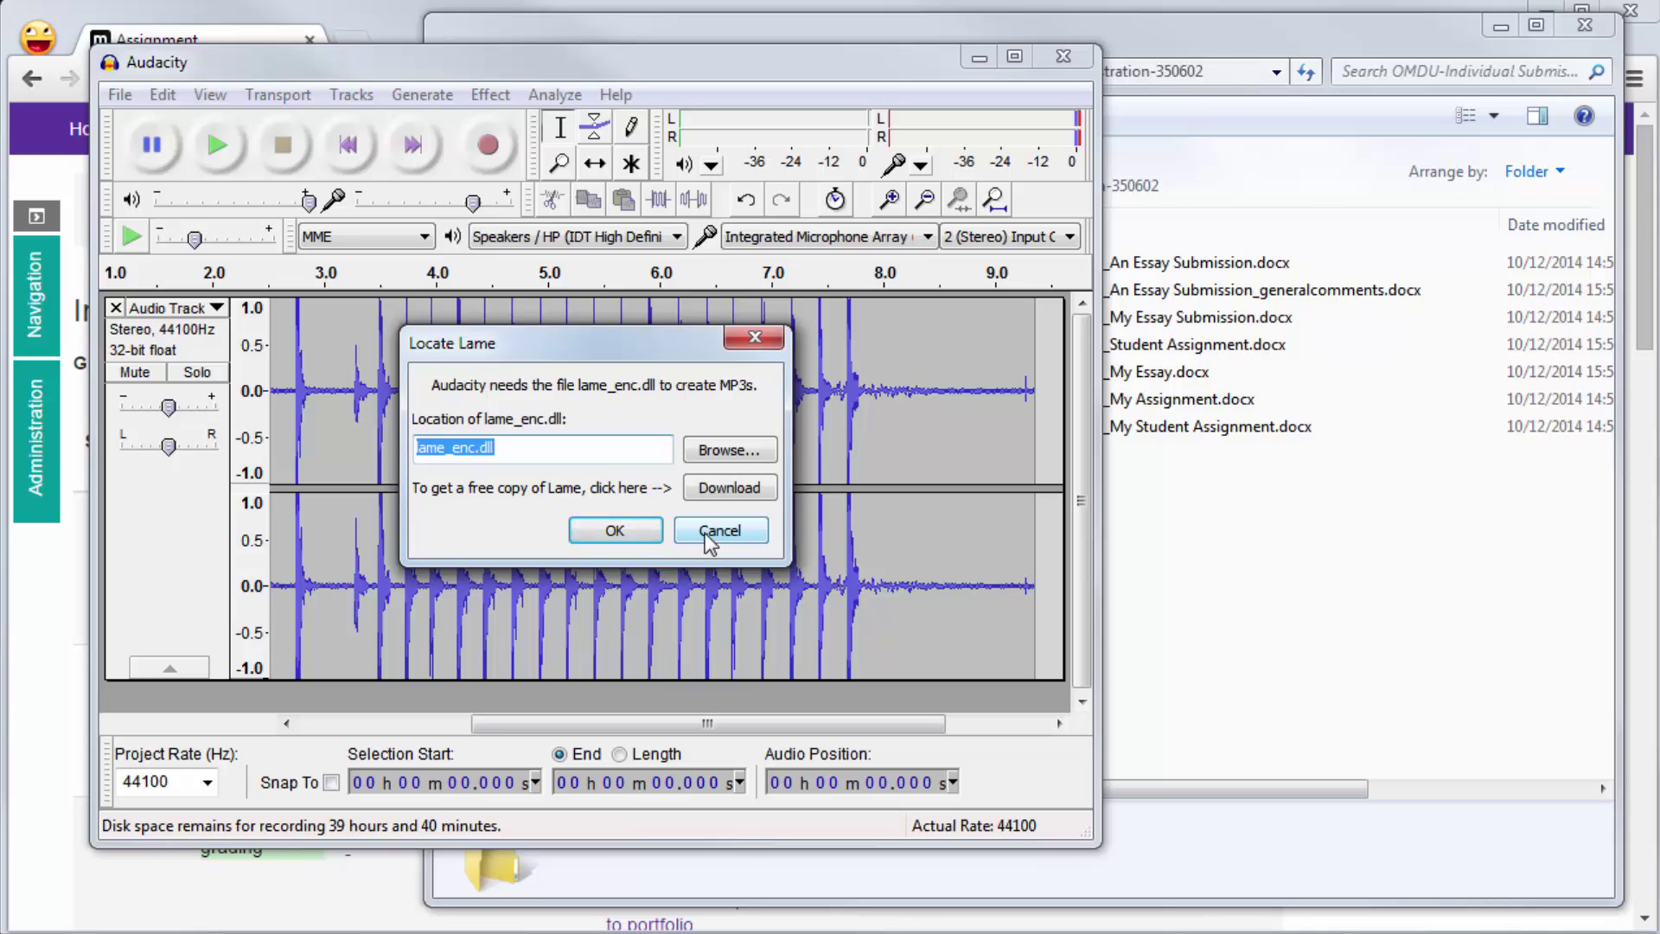
- Download libmp3lame-win-3.98.2.zip from the LAME download page for Windows and show the file in its folder
left_click(719, 491)
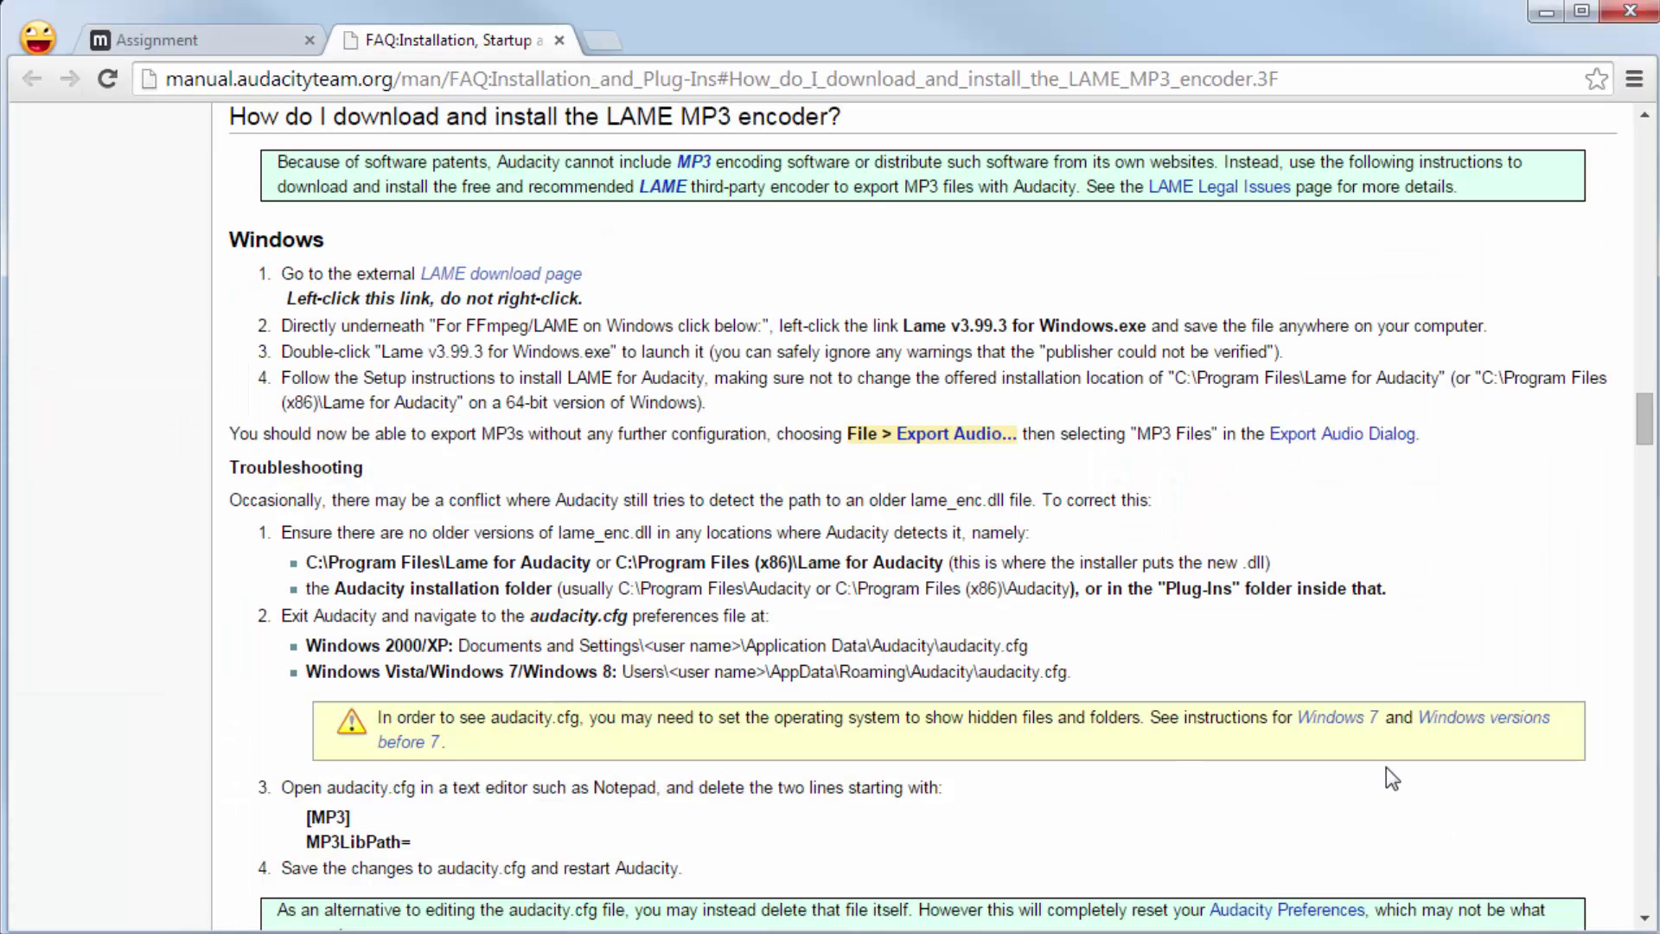
left_click(565, 274)
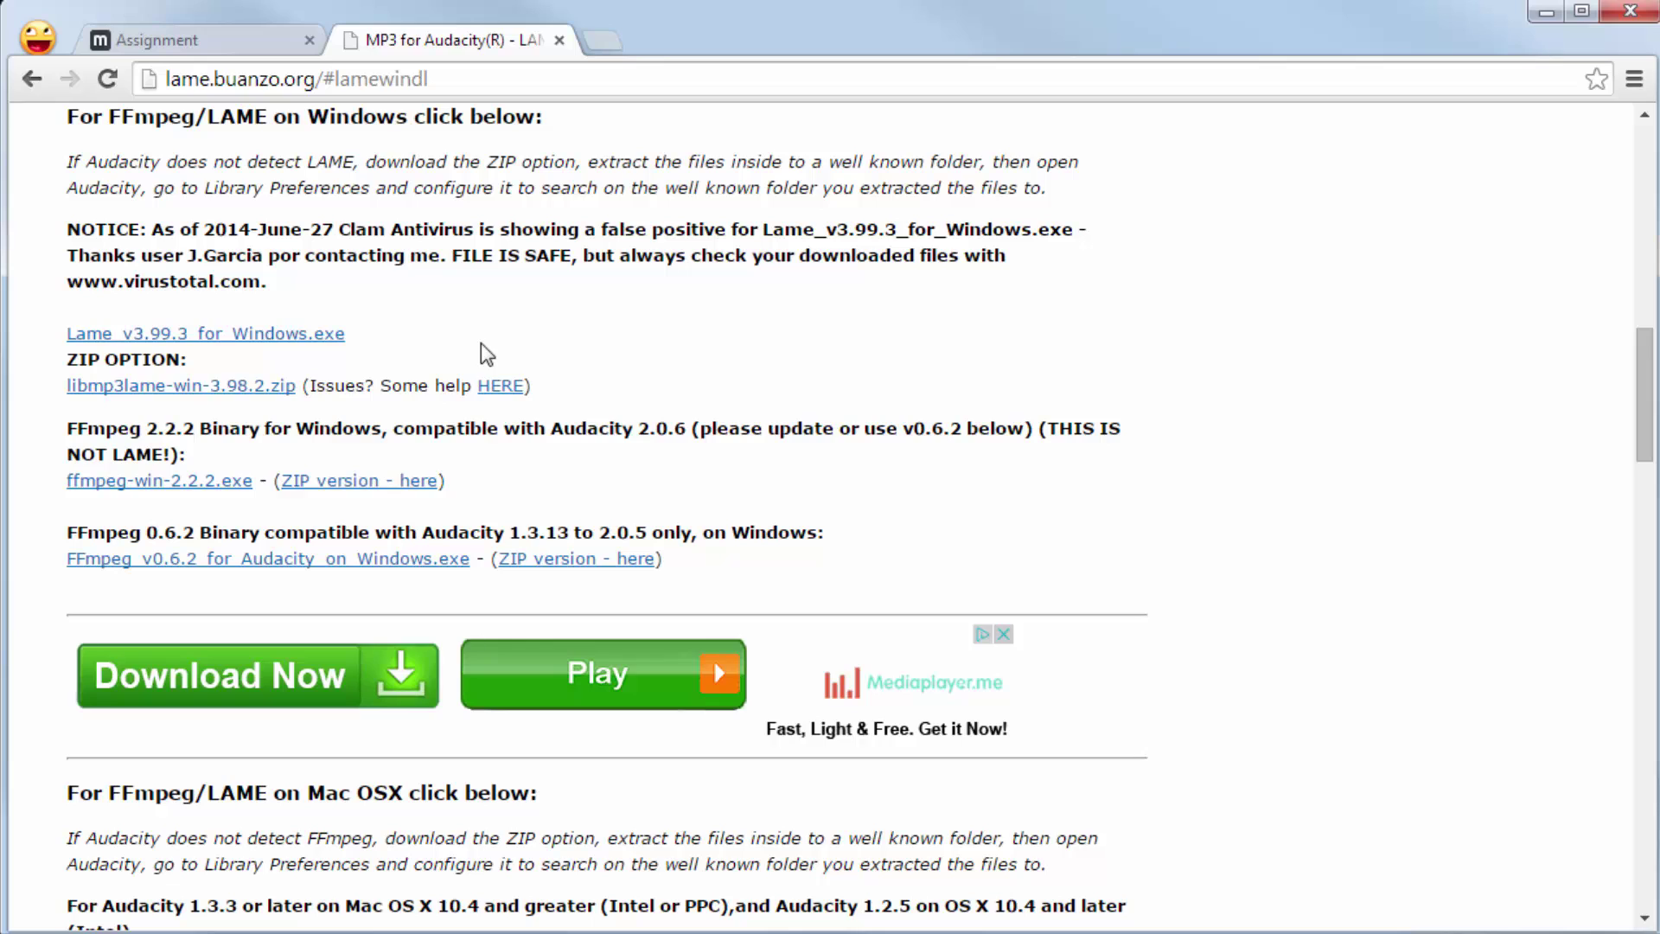
left_click(235, 387)
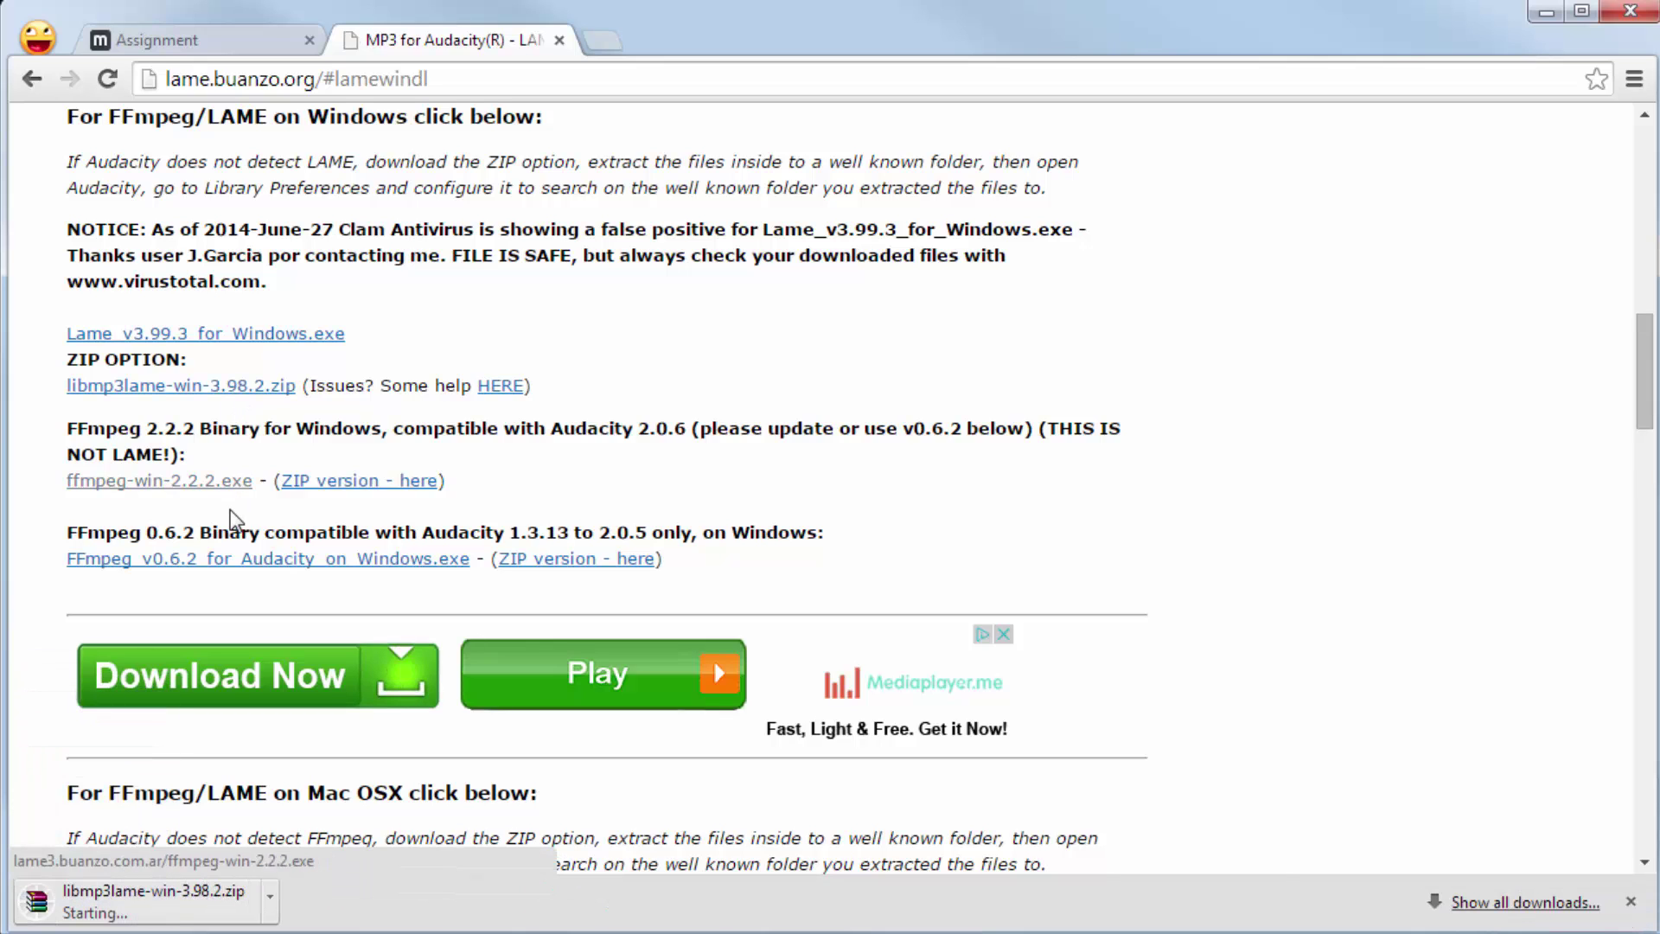
left_click(270, 896)
left_click(389, 854)
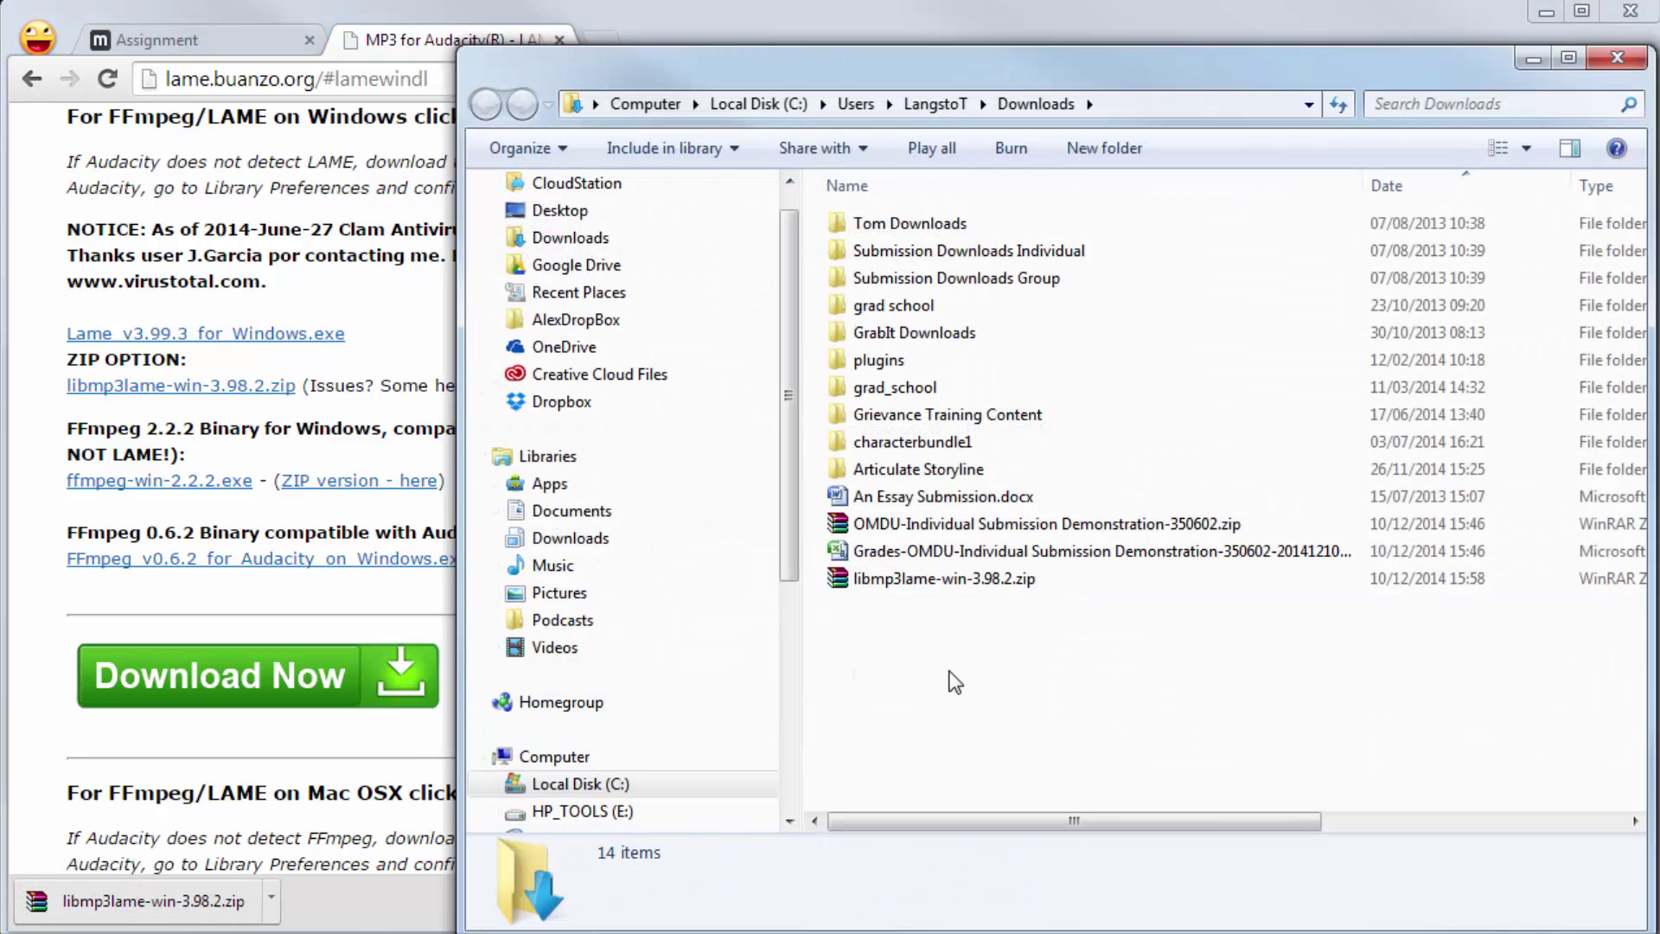
- Extract libmp3lame-win-3.98.2.zip to the default path in Downloads and open its inner libmp3lame-3.98.2 folder
left_click(937, 581)
right_click(937, 583)
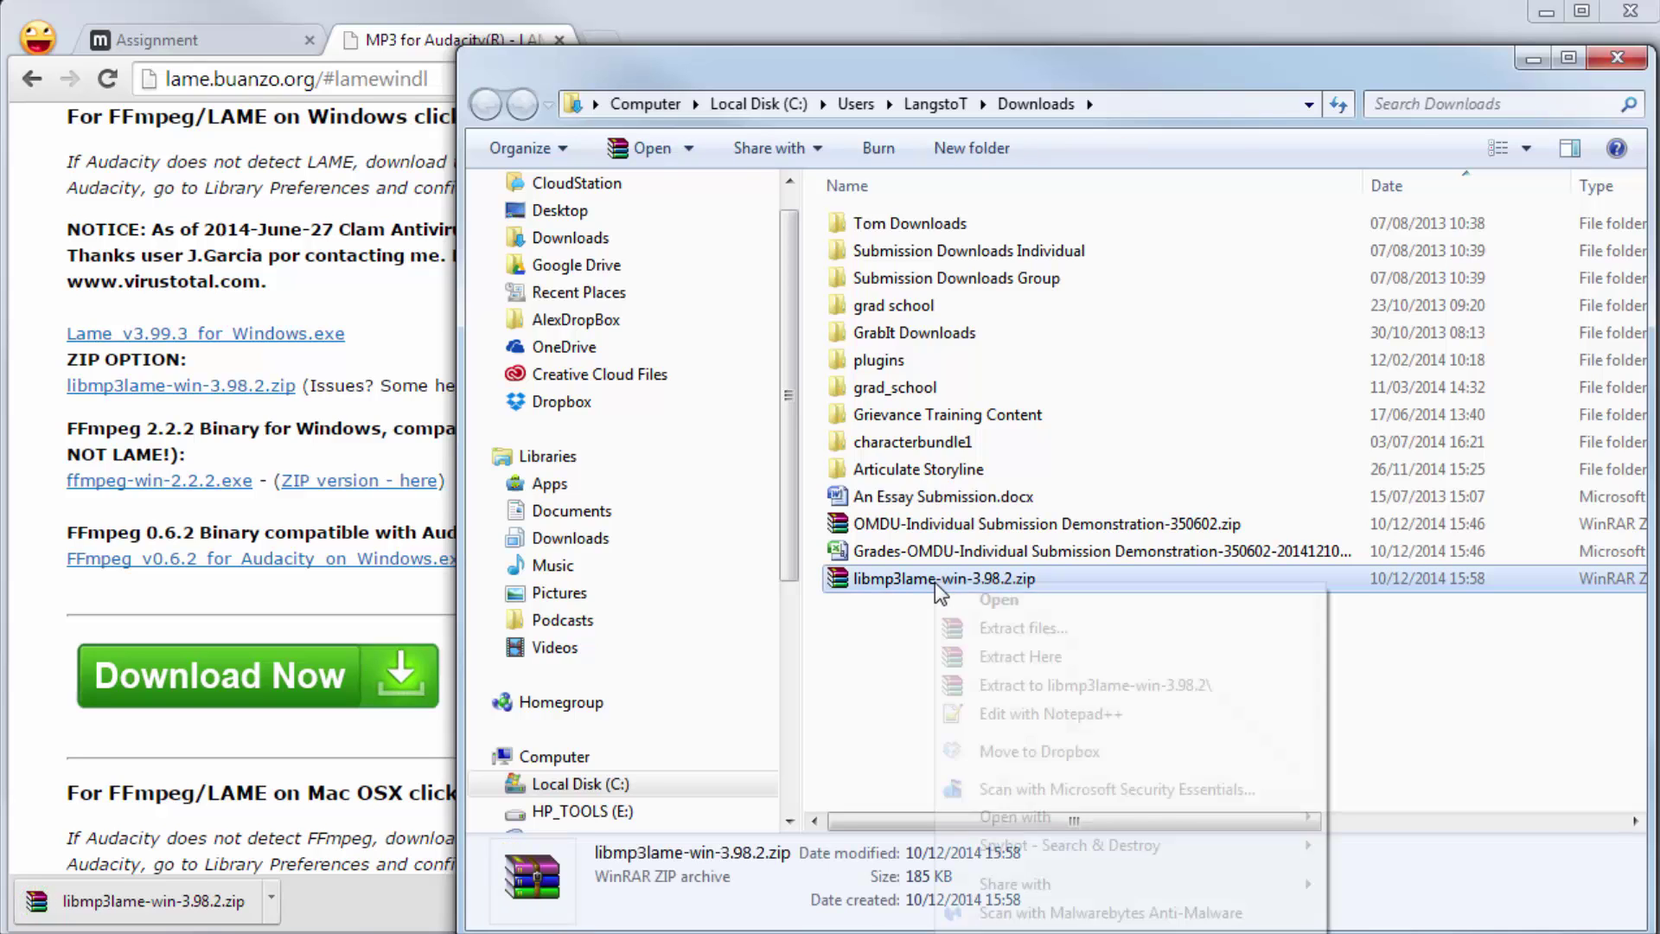
left_click(986, 630)
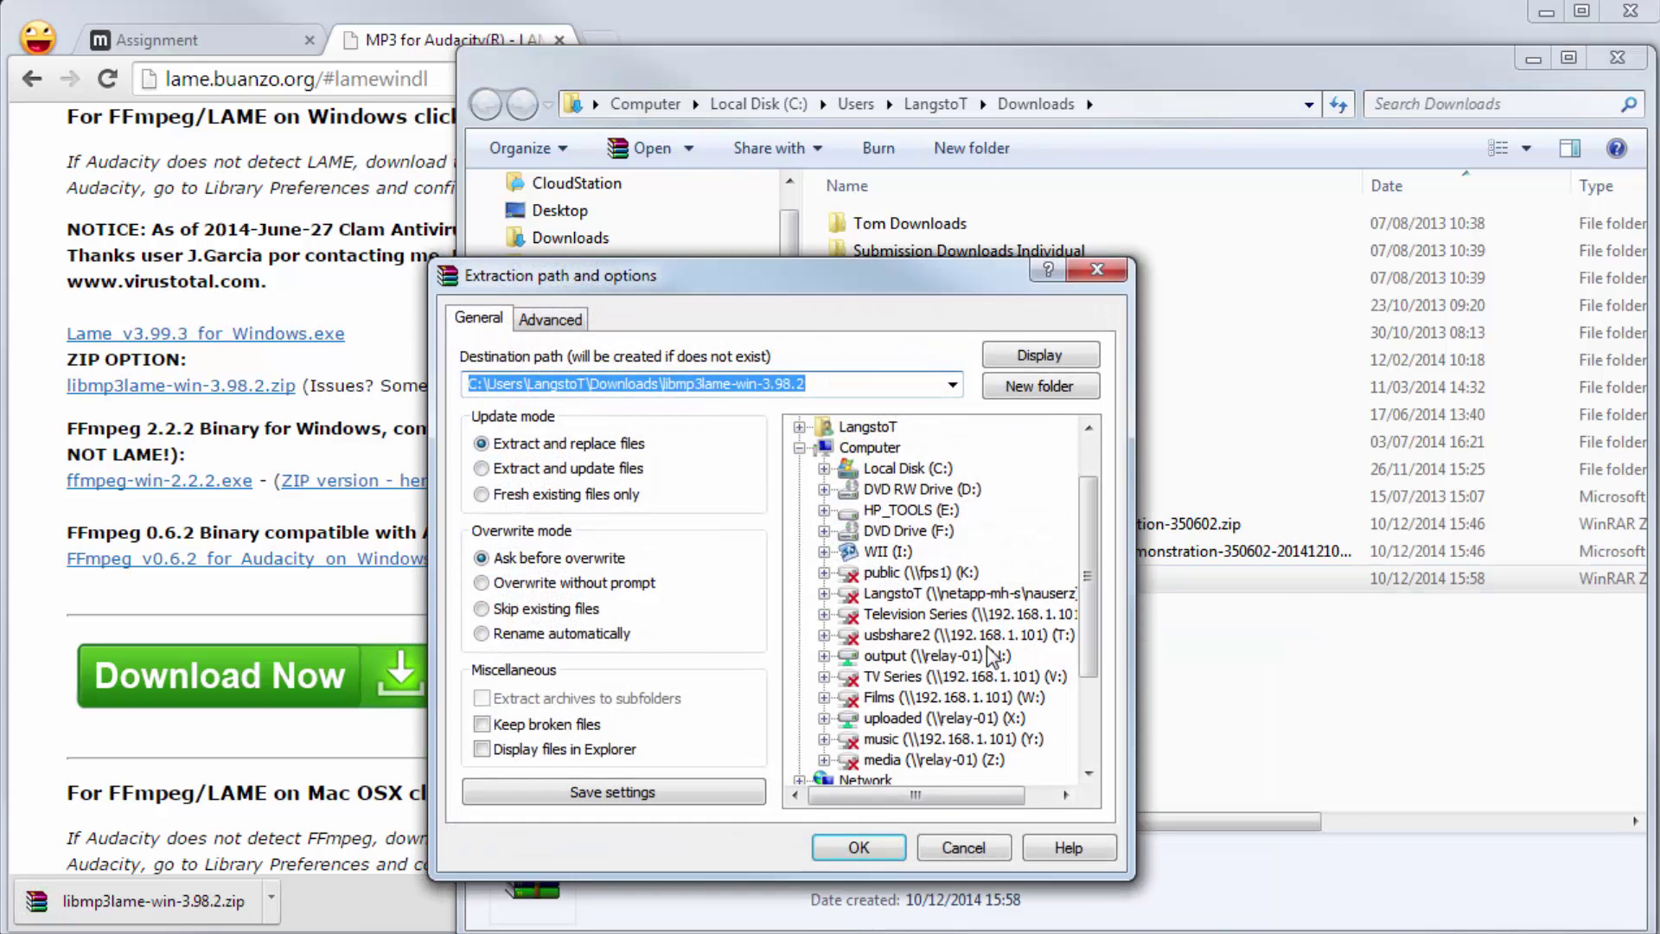
left_click(891, 849)
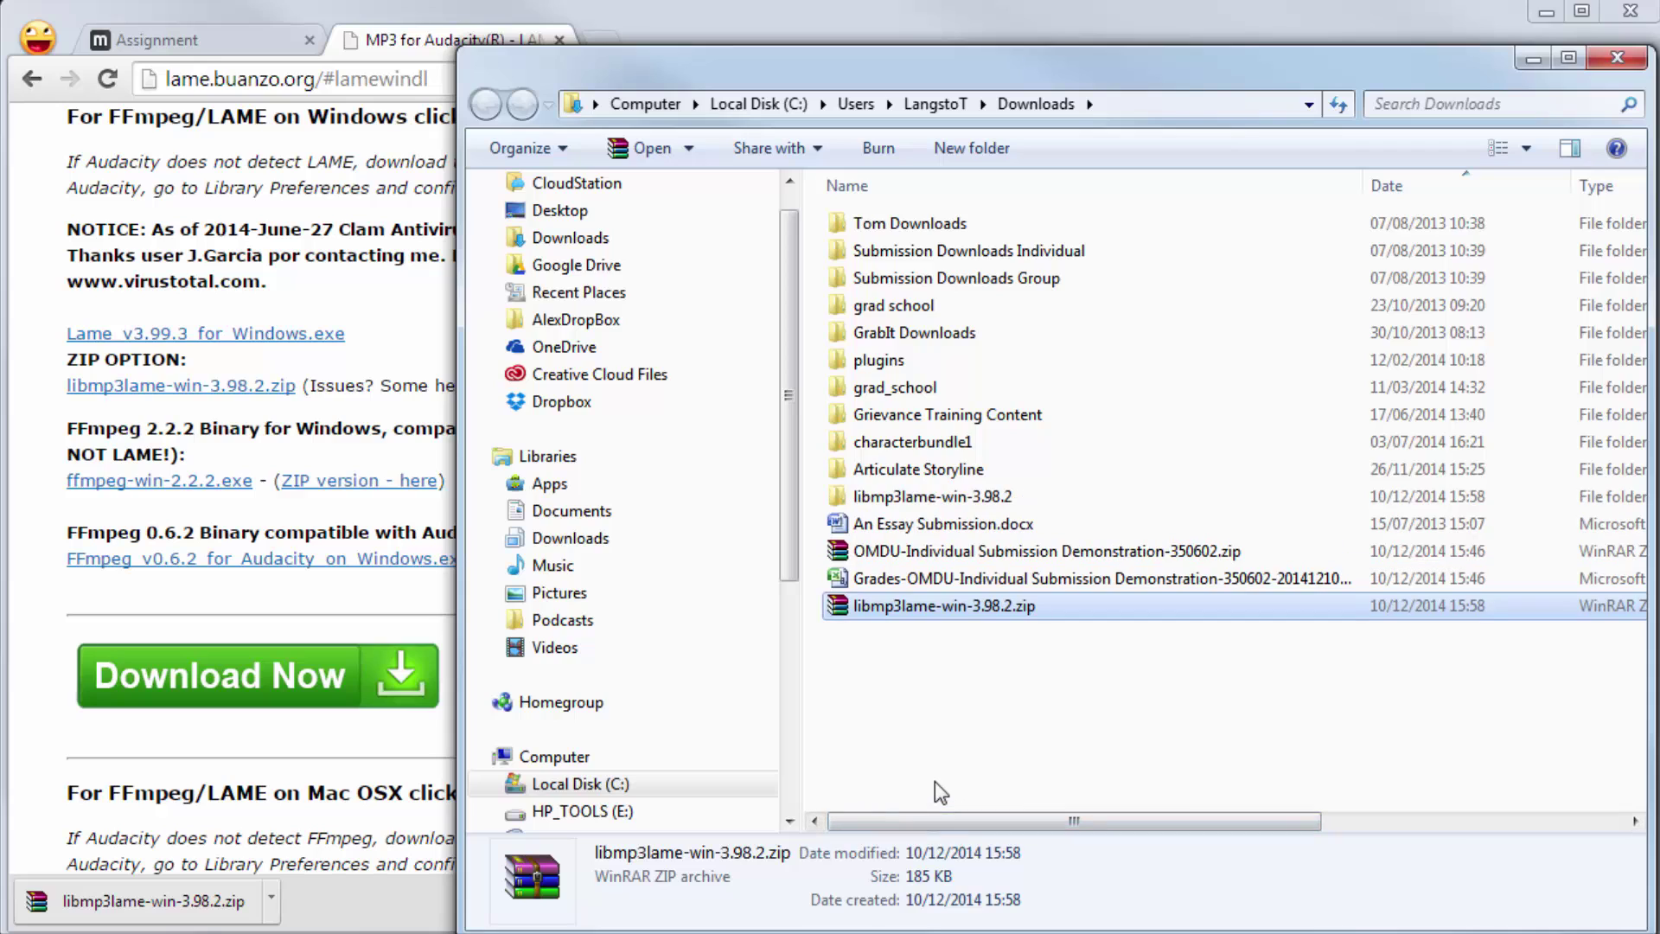
double_click(958, 500)
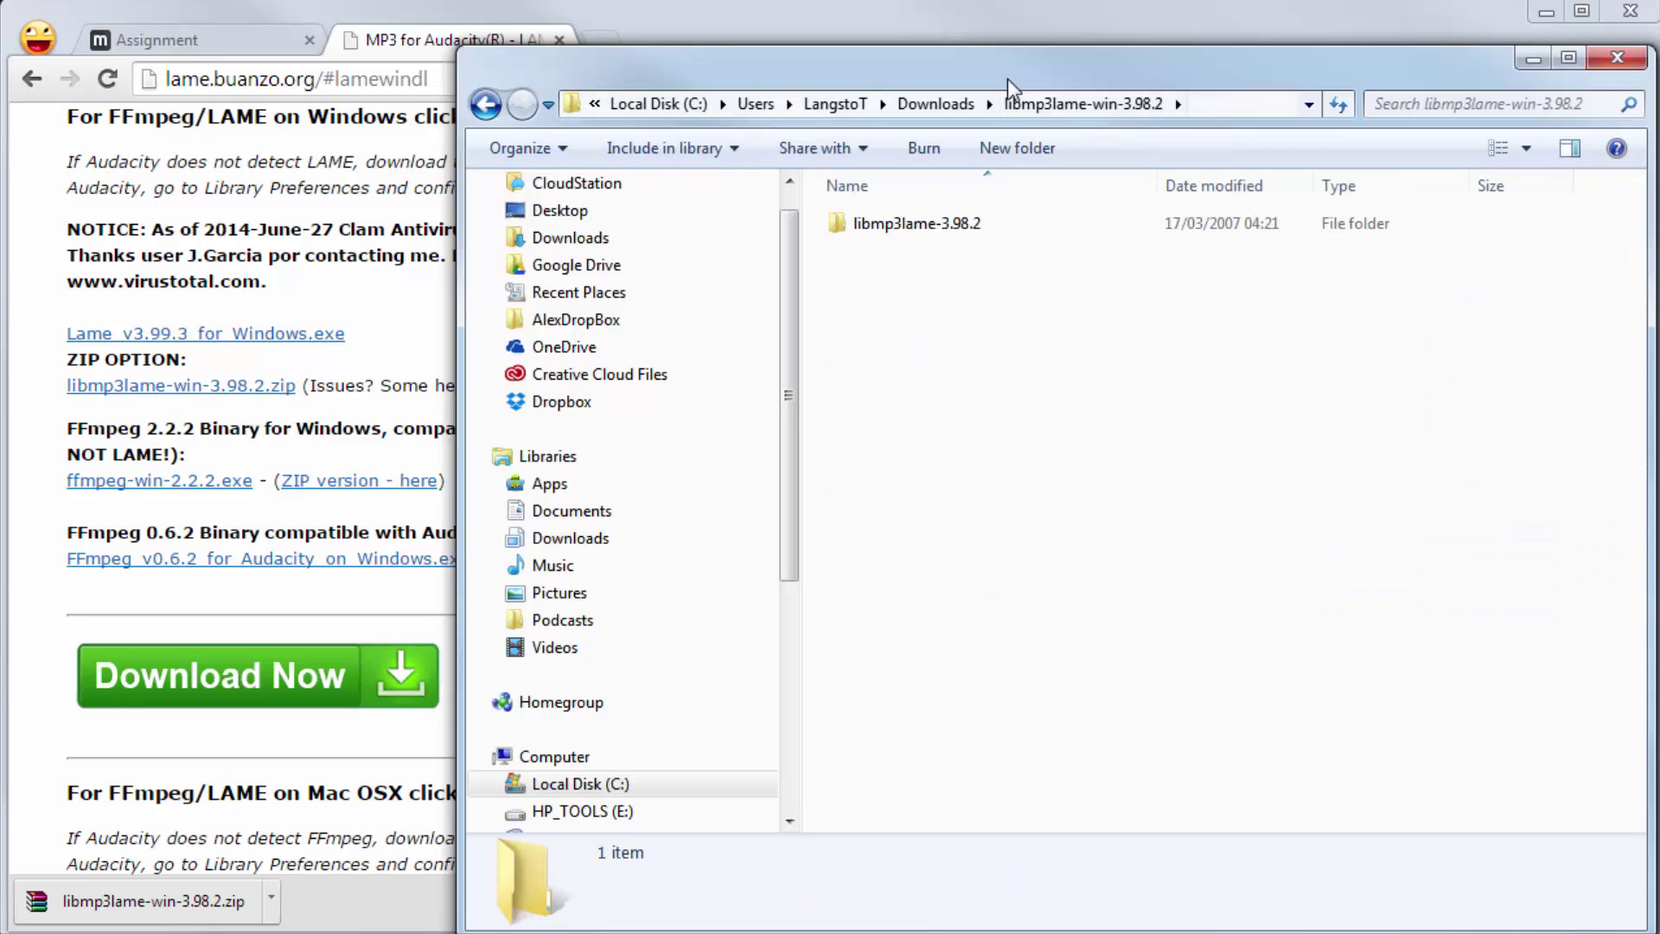
double_click(930, 228)
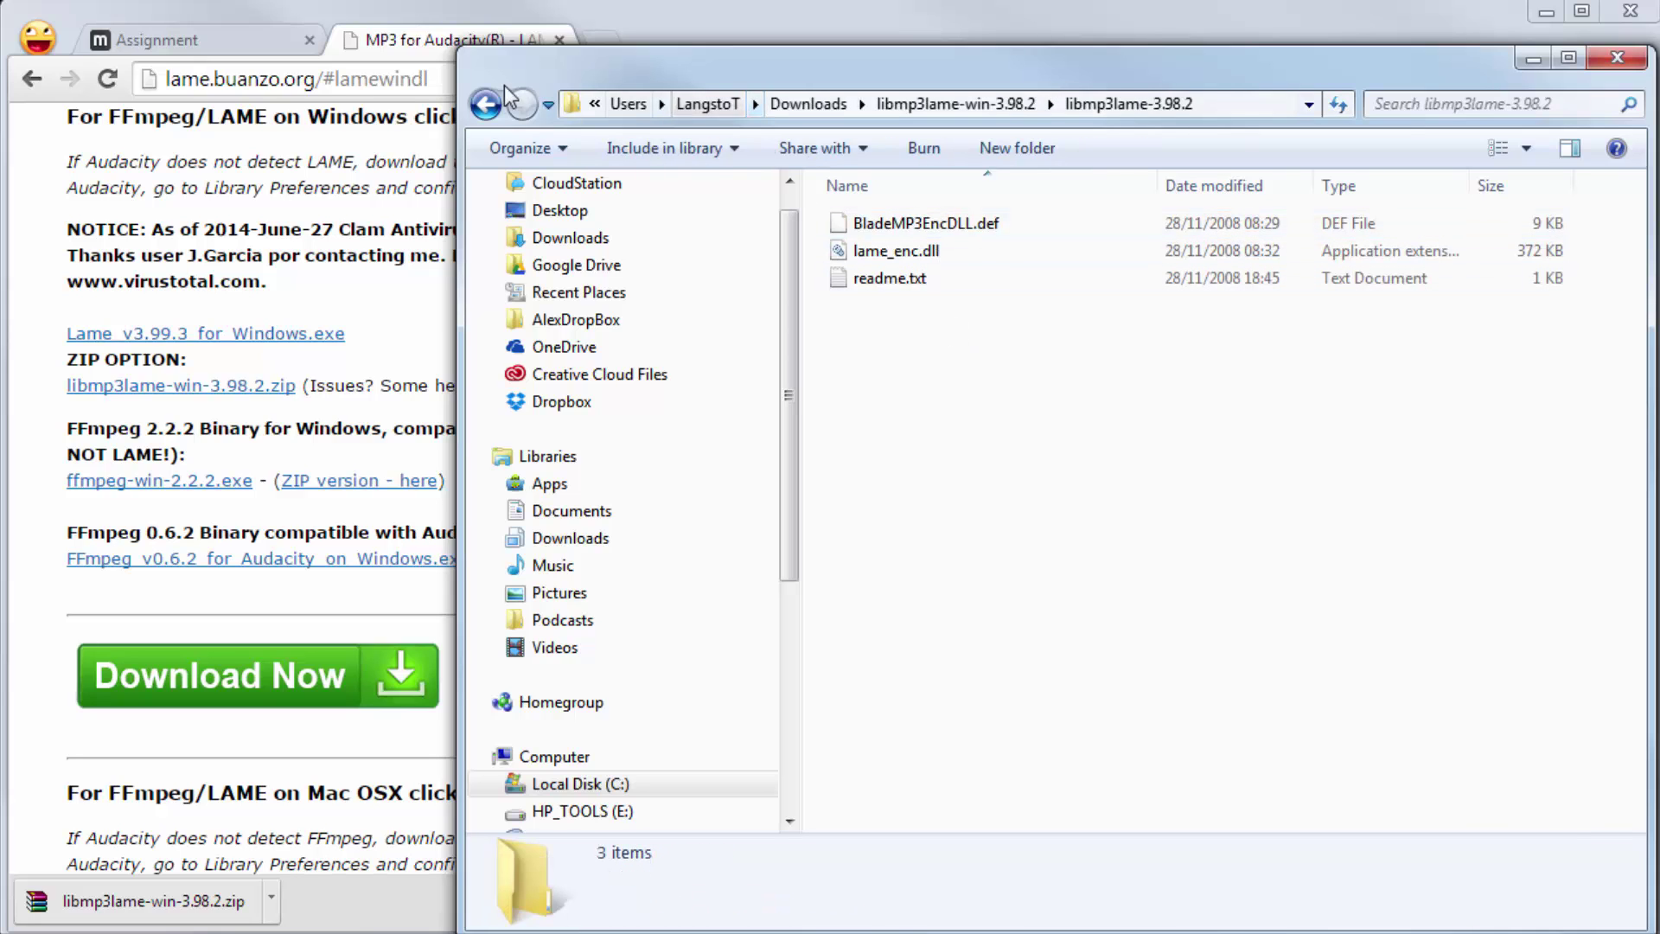
- Return to Audacity and try to set the MP3 encoder location to lame_enc.dll in the extracted libmp3lame-win-3.98.2 folder
left_click_drag(627, 80, 465, 346)
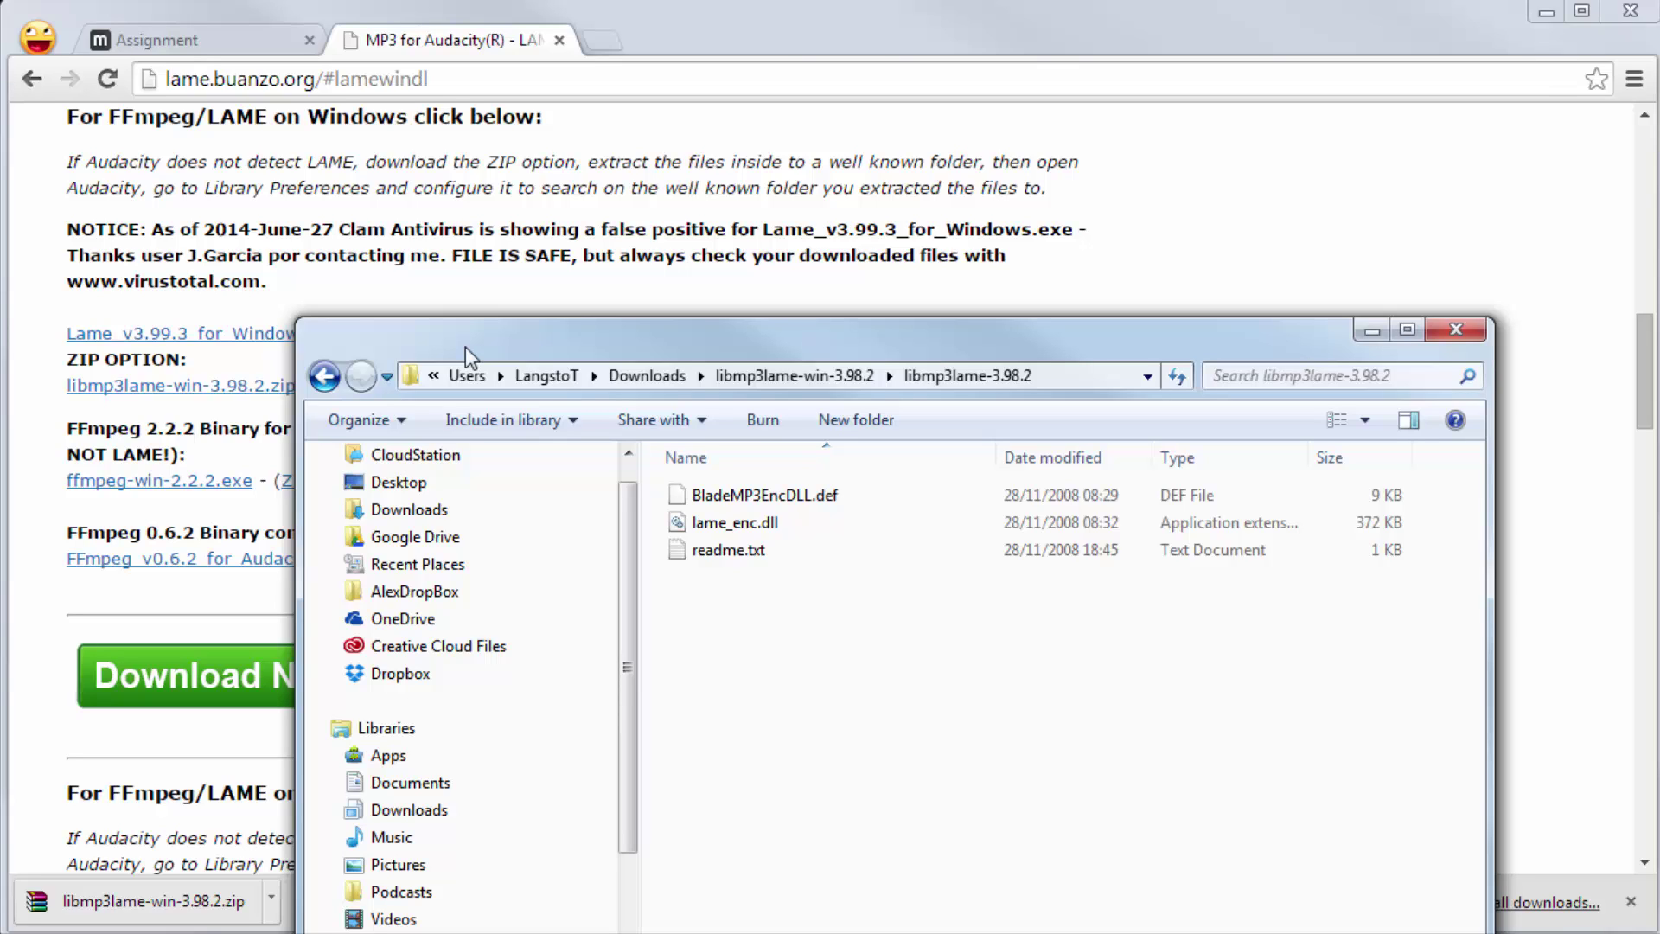
left_click_drag(465, 346, 621, 56)
key("alt+Tab")
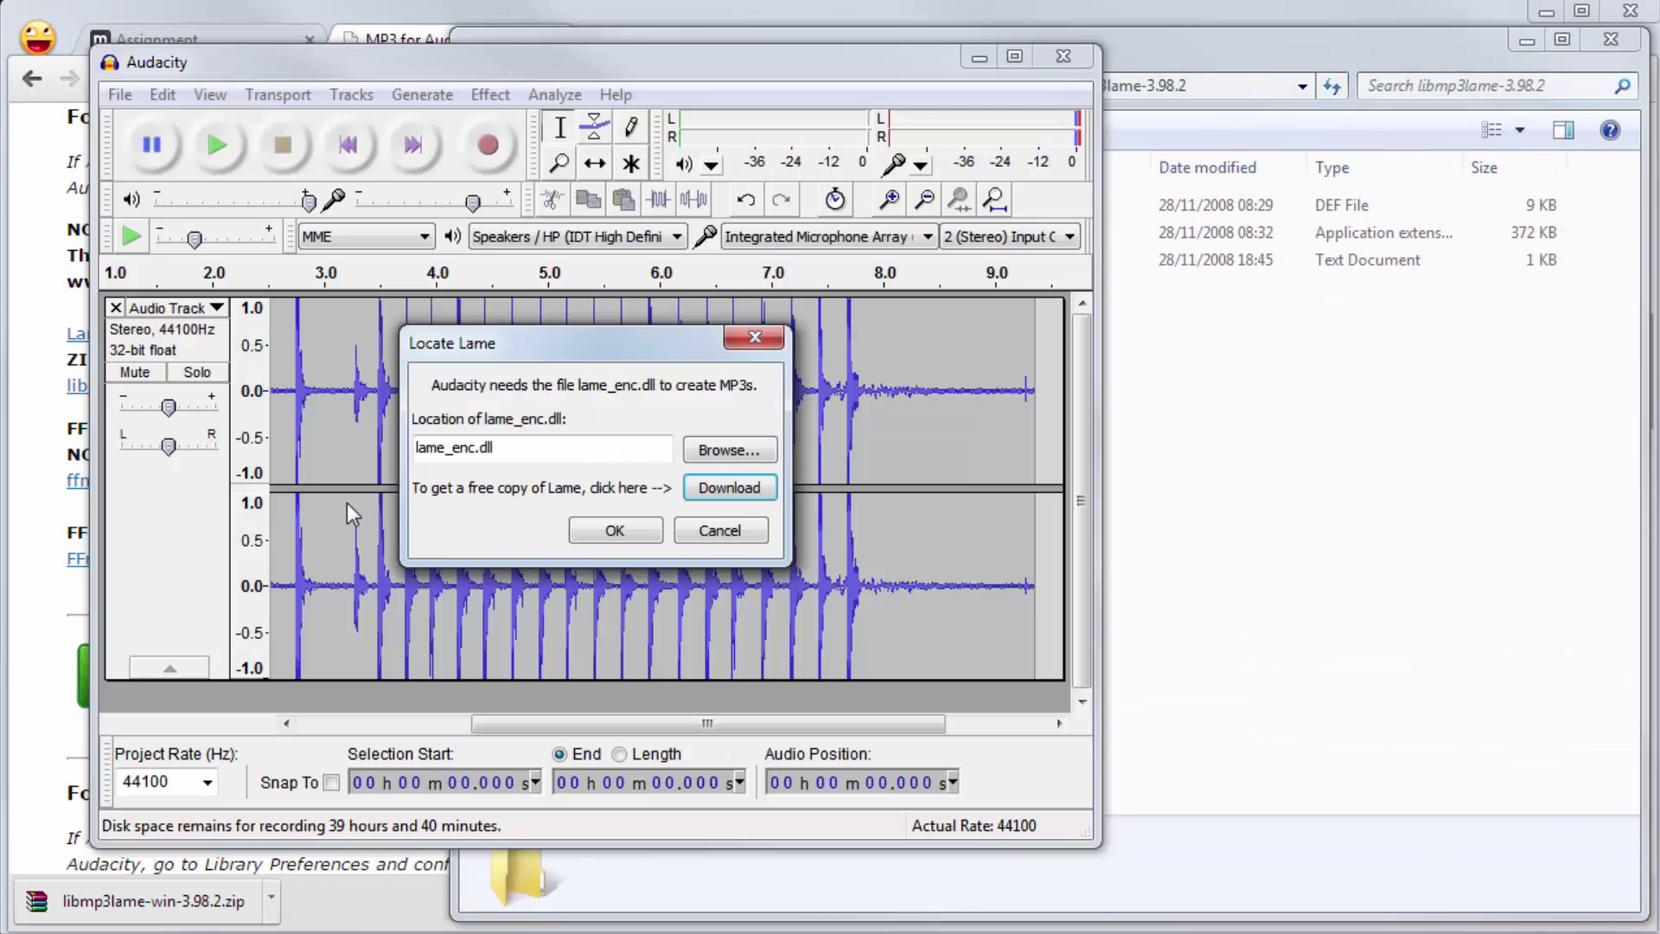
left_click(719, 449)
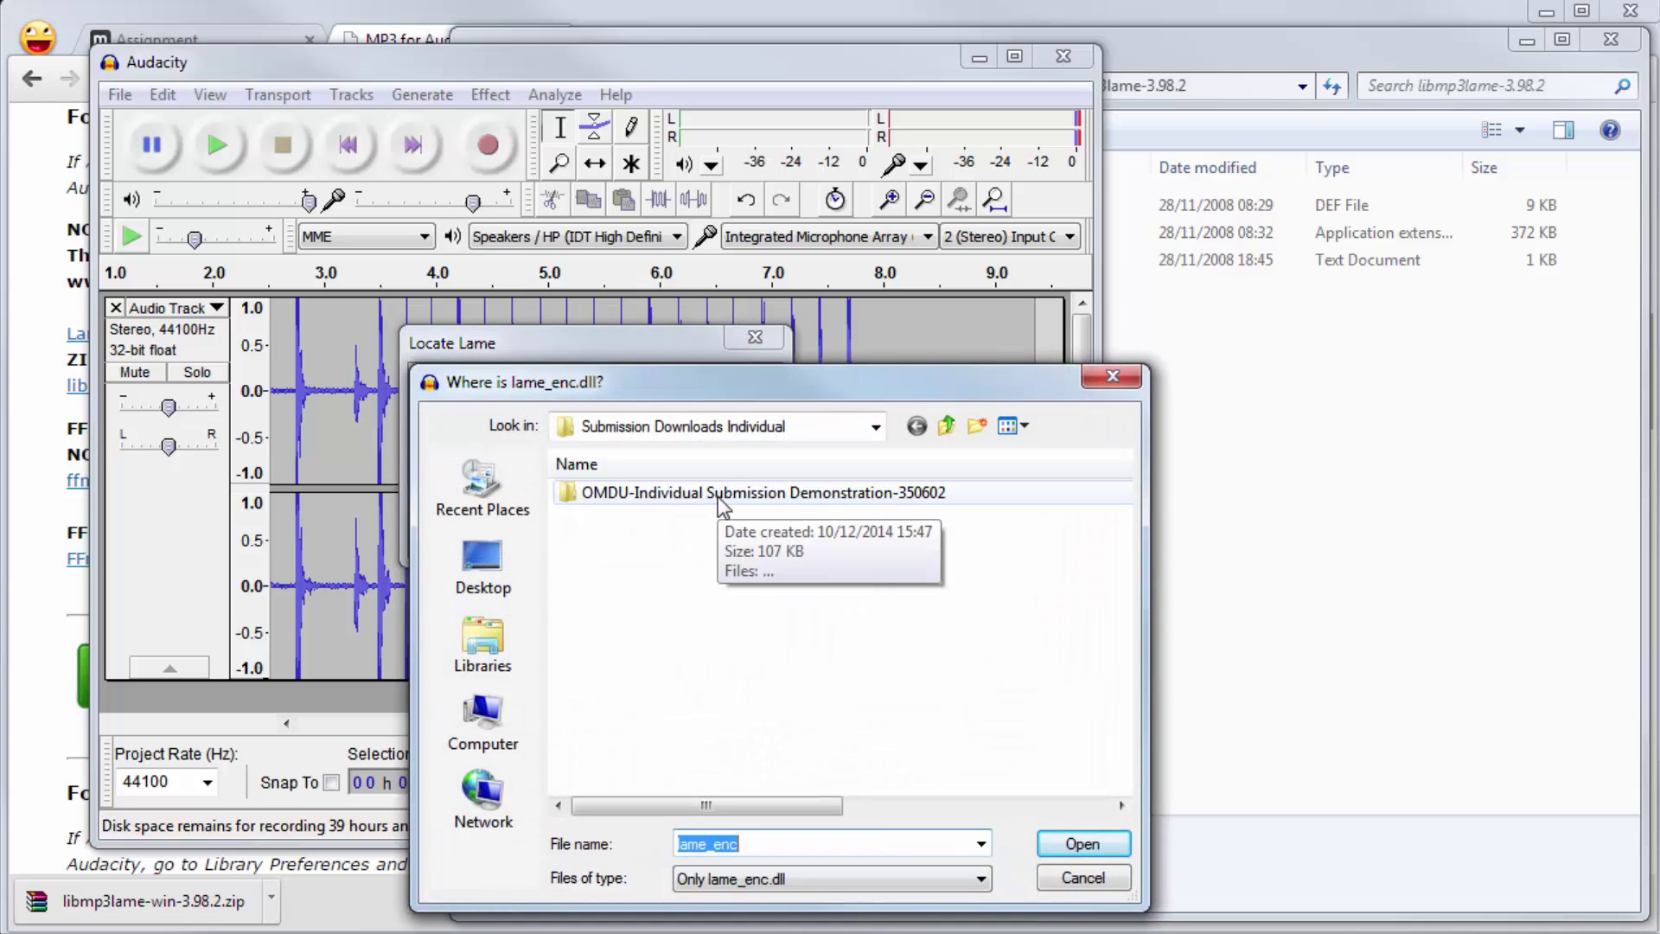
left_click(947, 426)
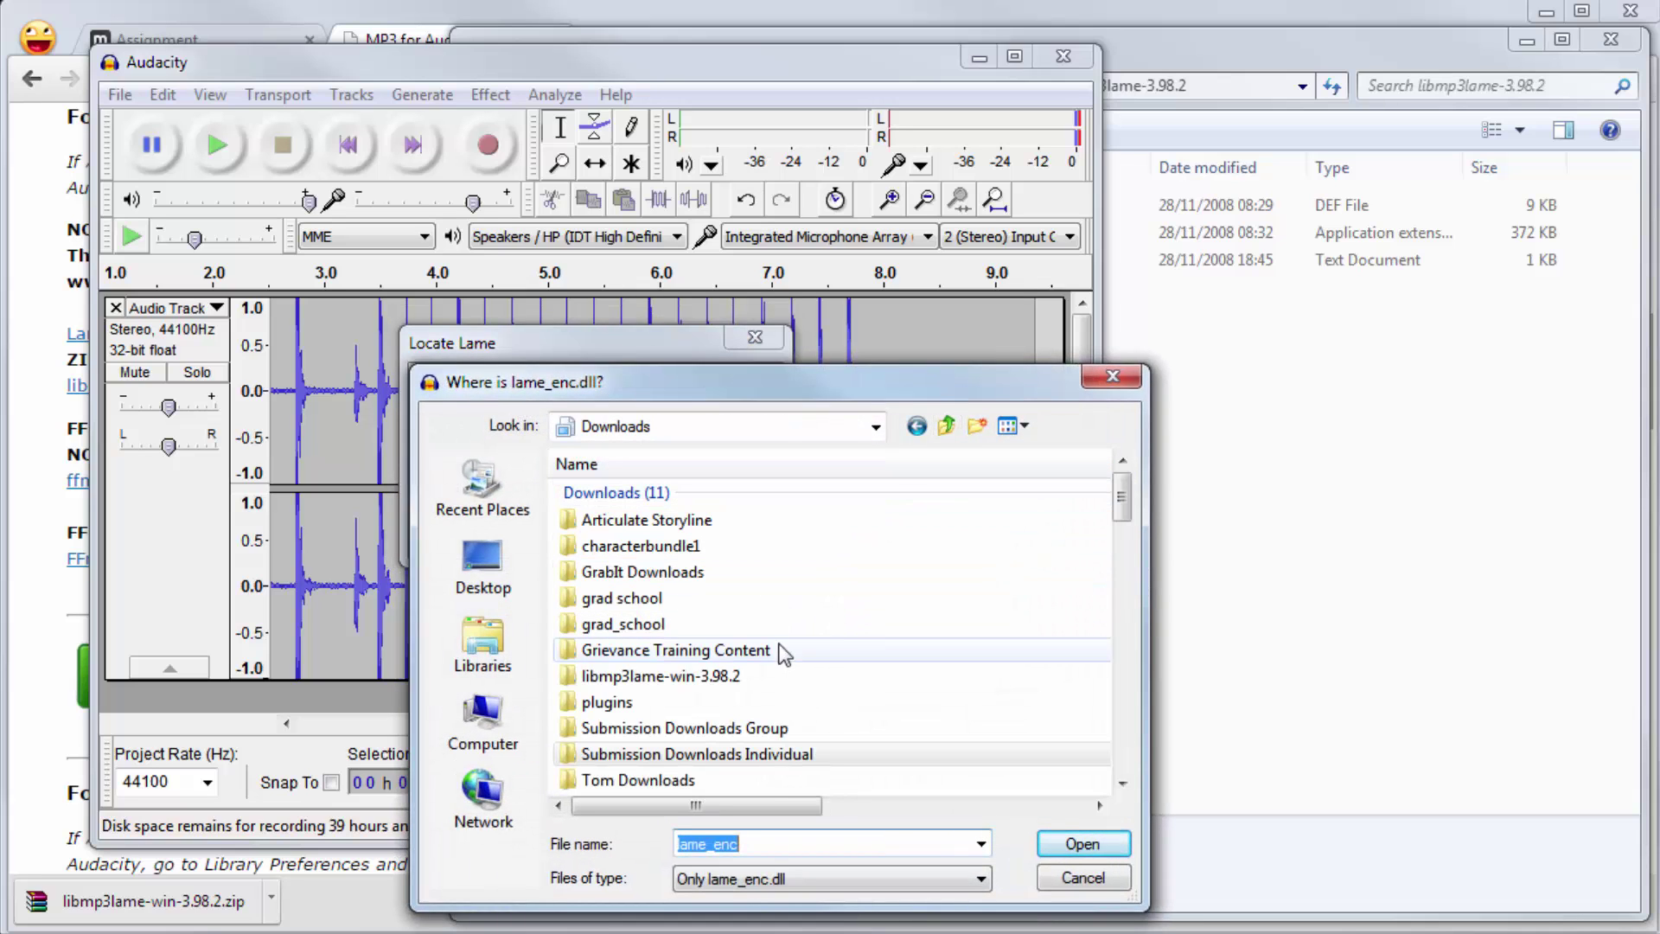
double_click(718, 676)
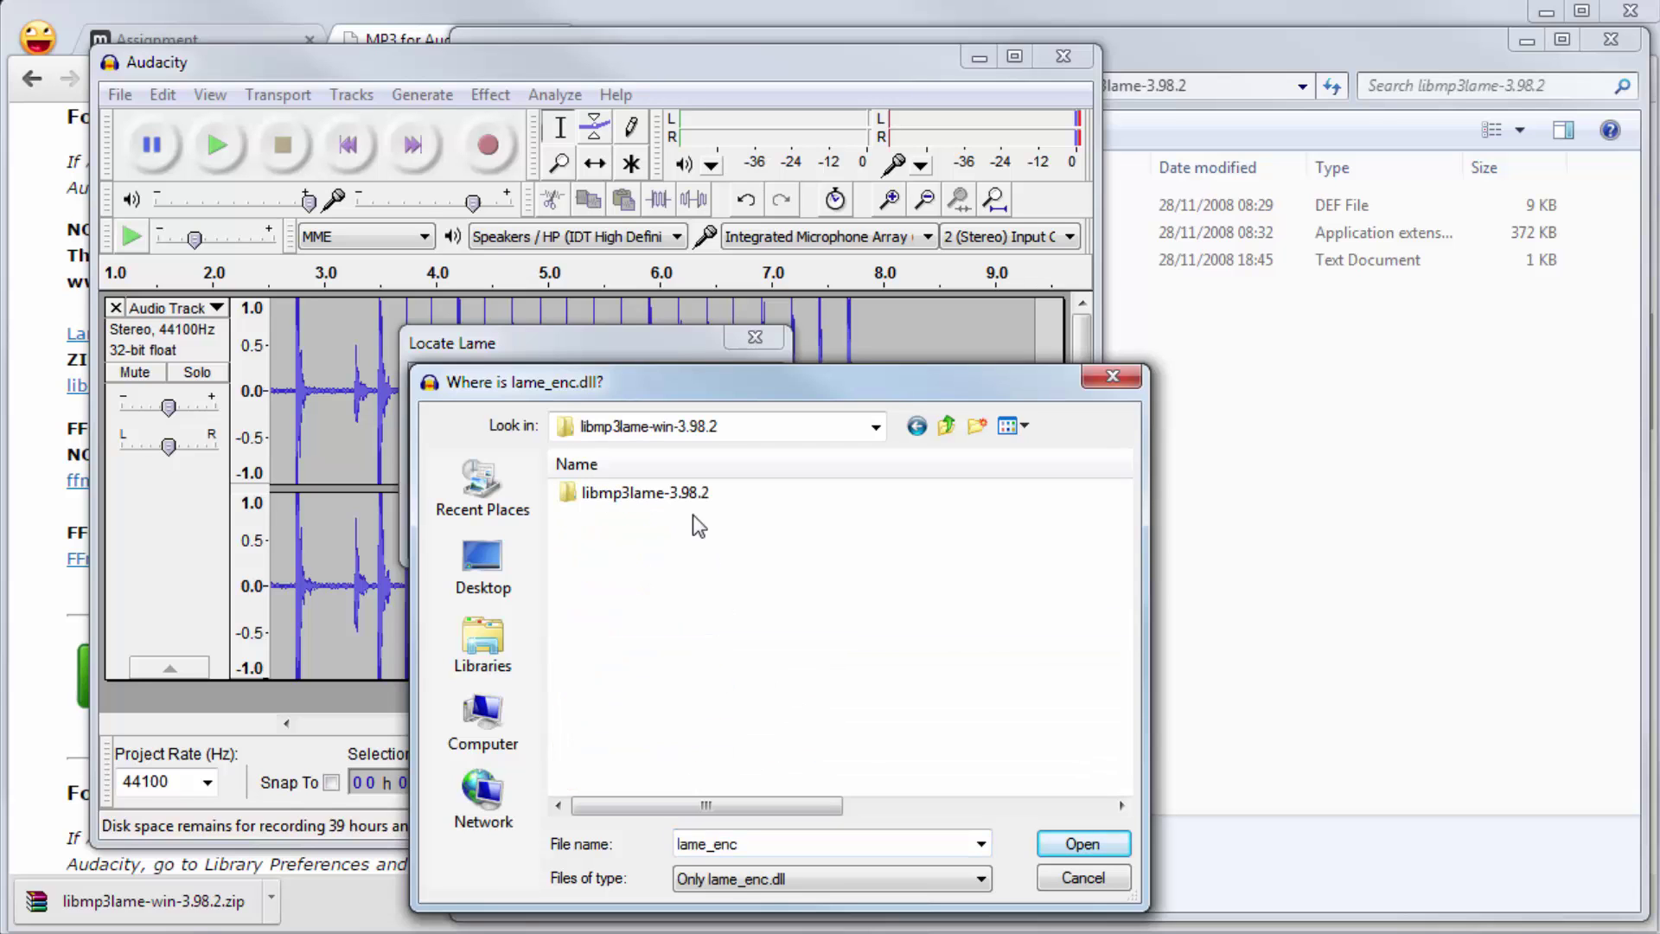
left_click(1096, 850)
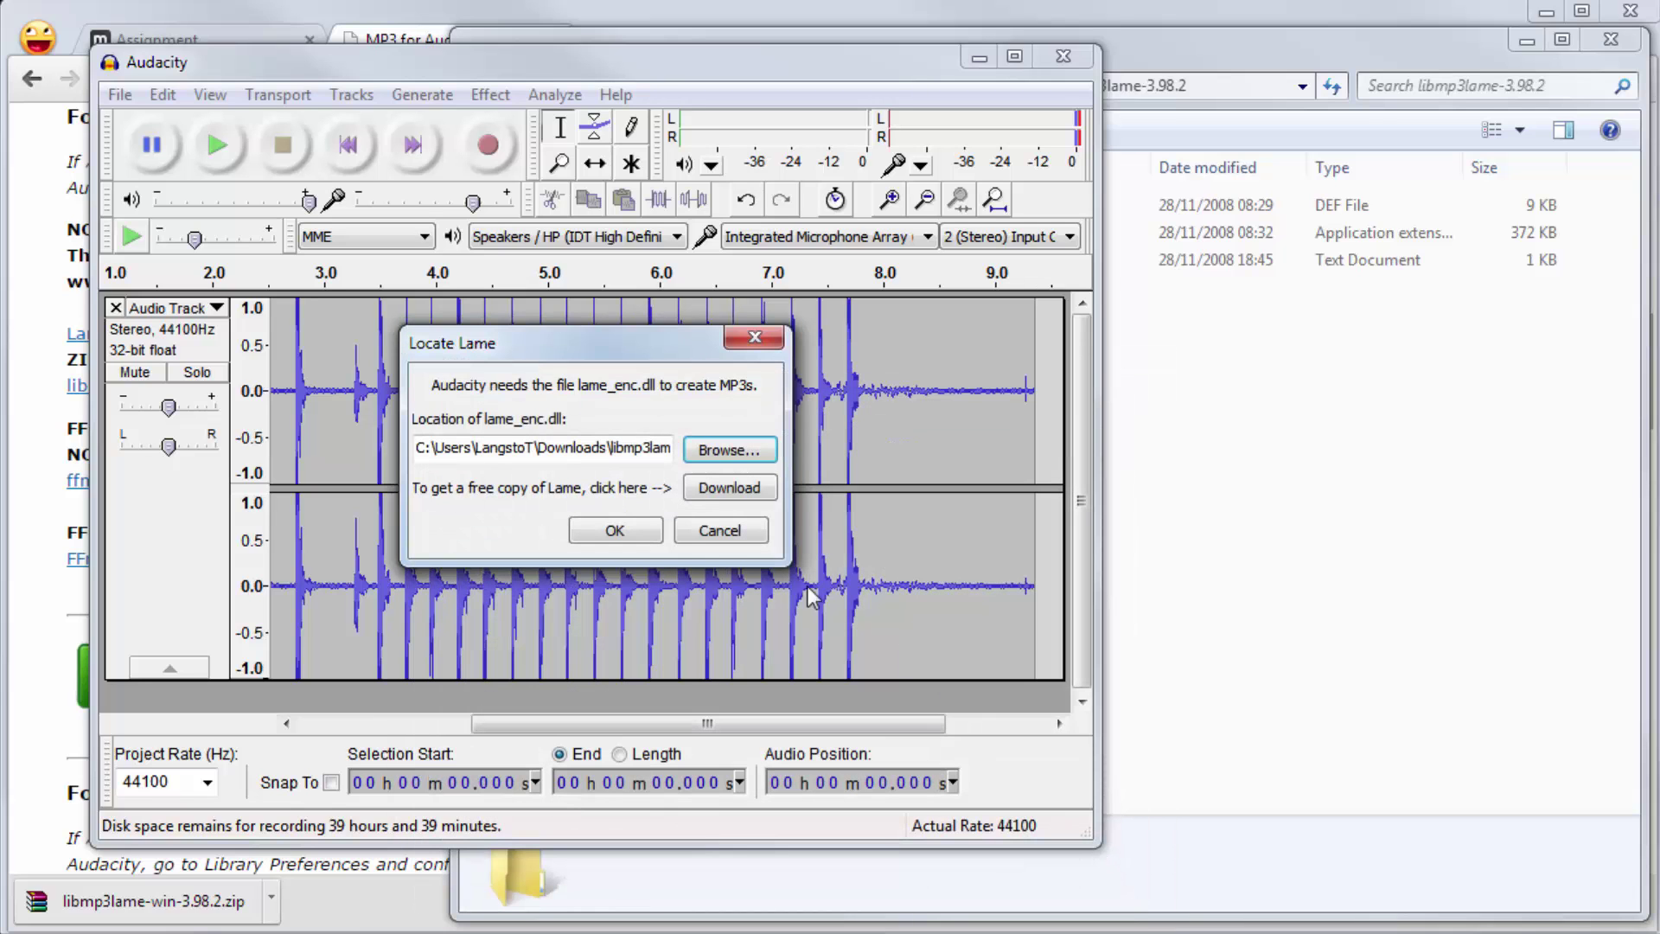
left_click(631, 533)
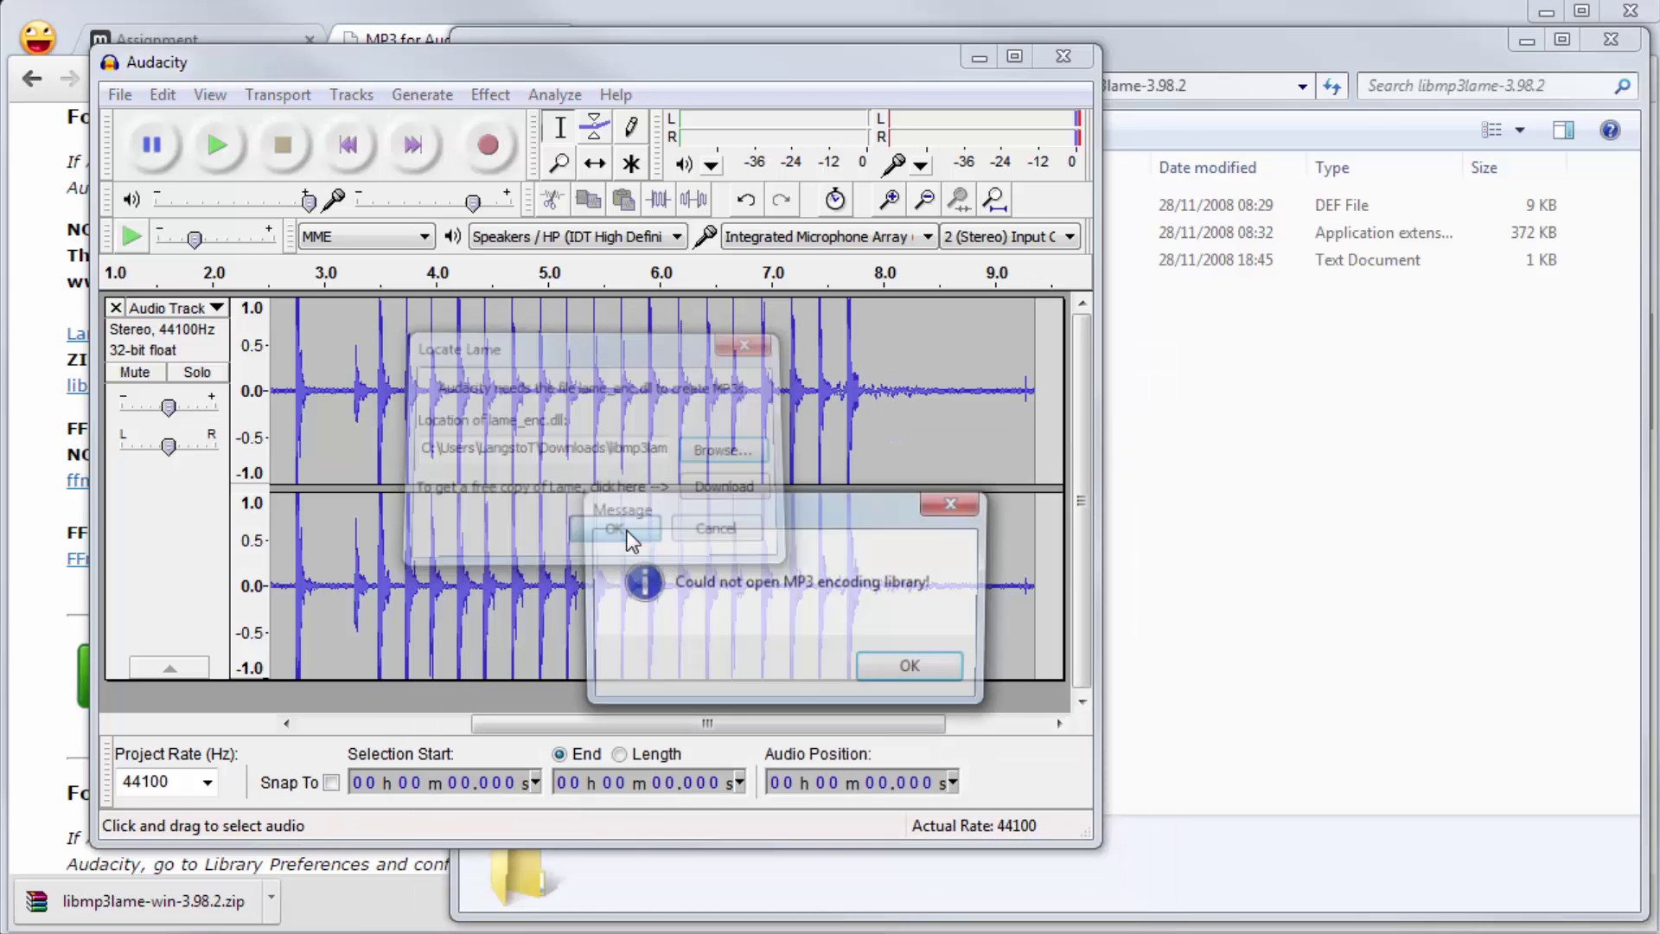
- Dismiss the encoder message and export the audio again as MP3 to Submission Downloads Individual under the copied submission file name, leaving the metadata unchanged
left_click(920, 676)
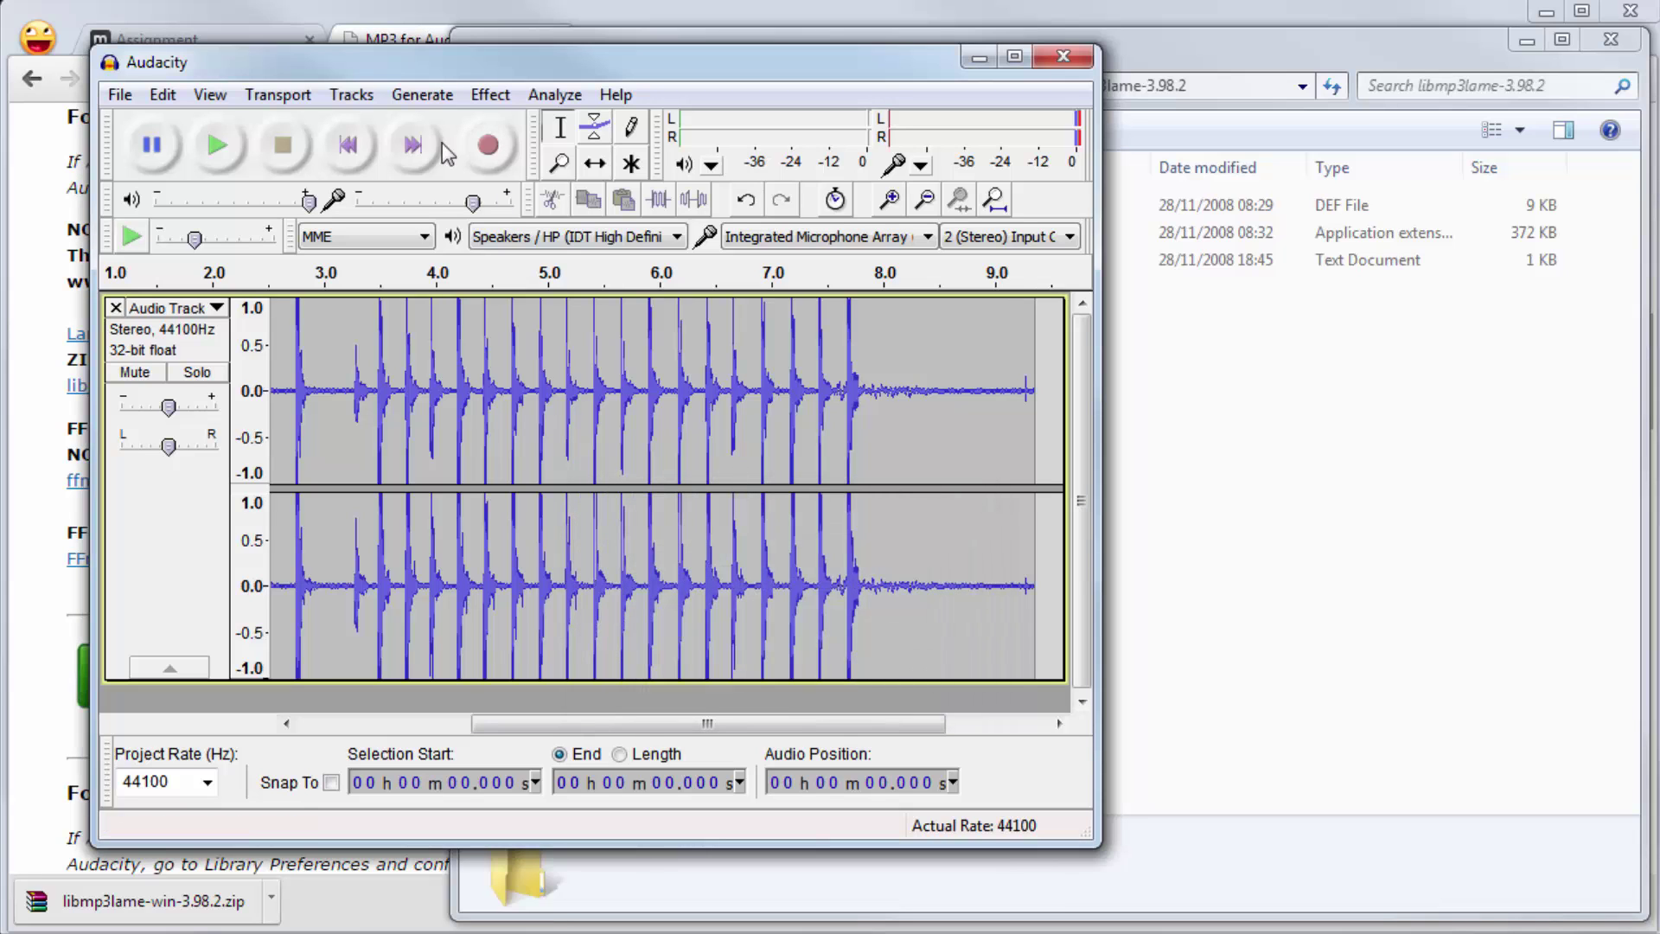
left_click(128, 102)
left_click(222, 452)
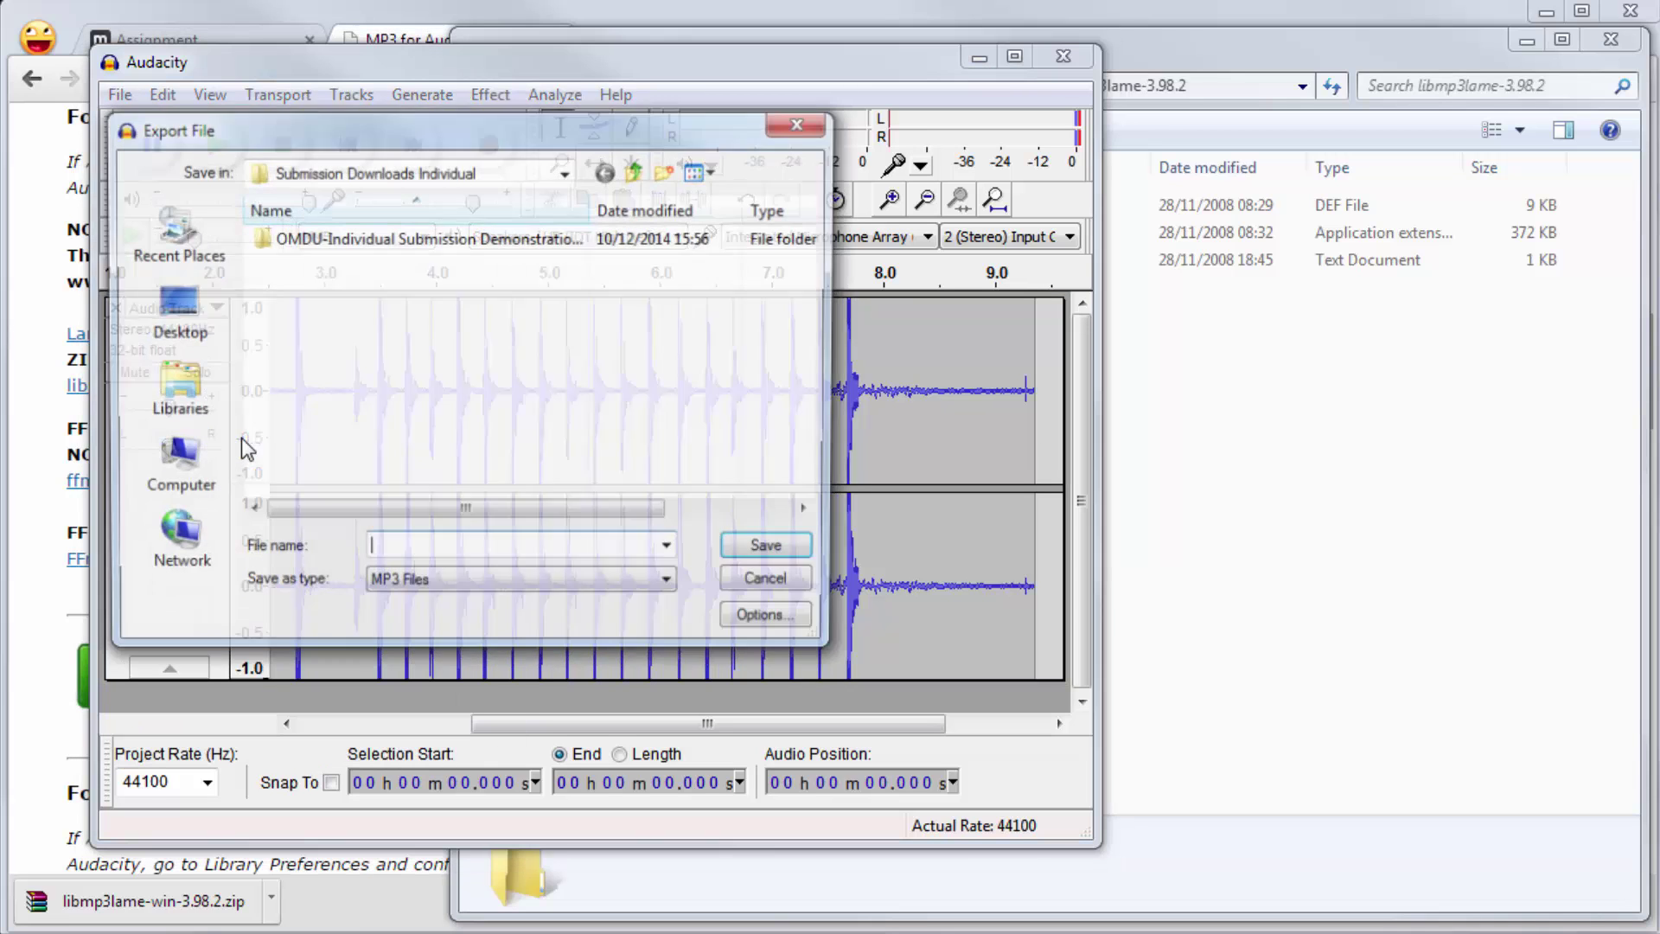
key("ctrl+v")
left_click(771, 553)
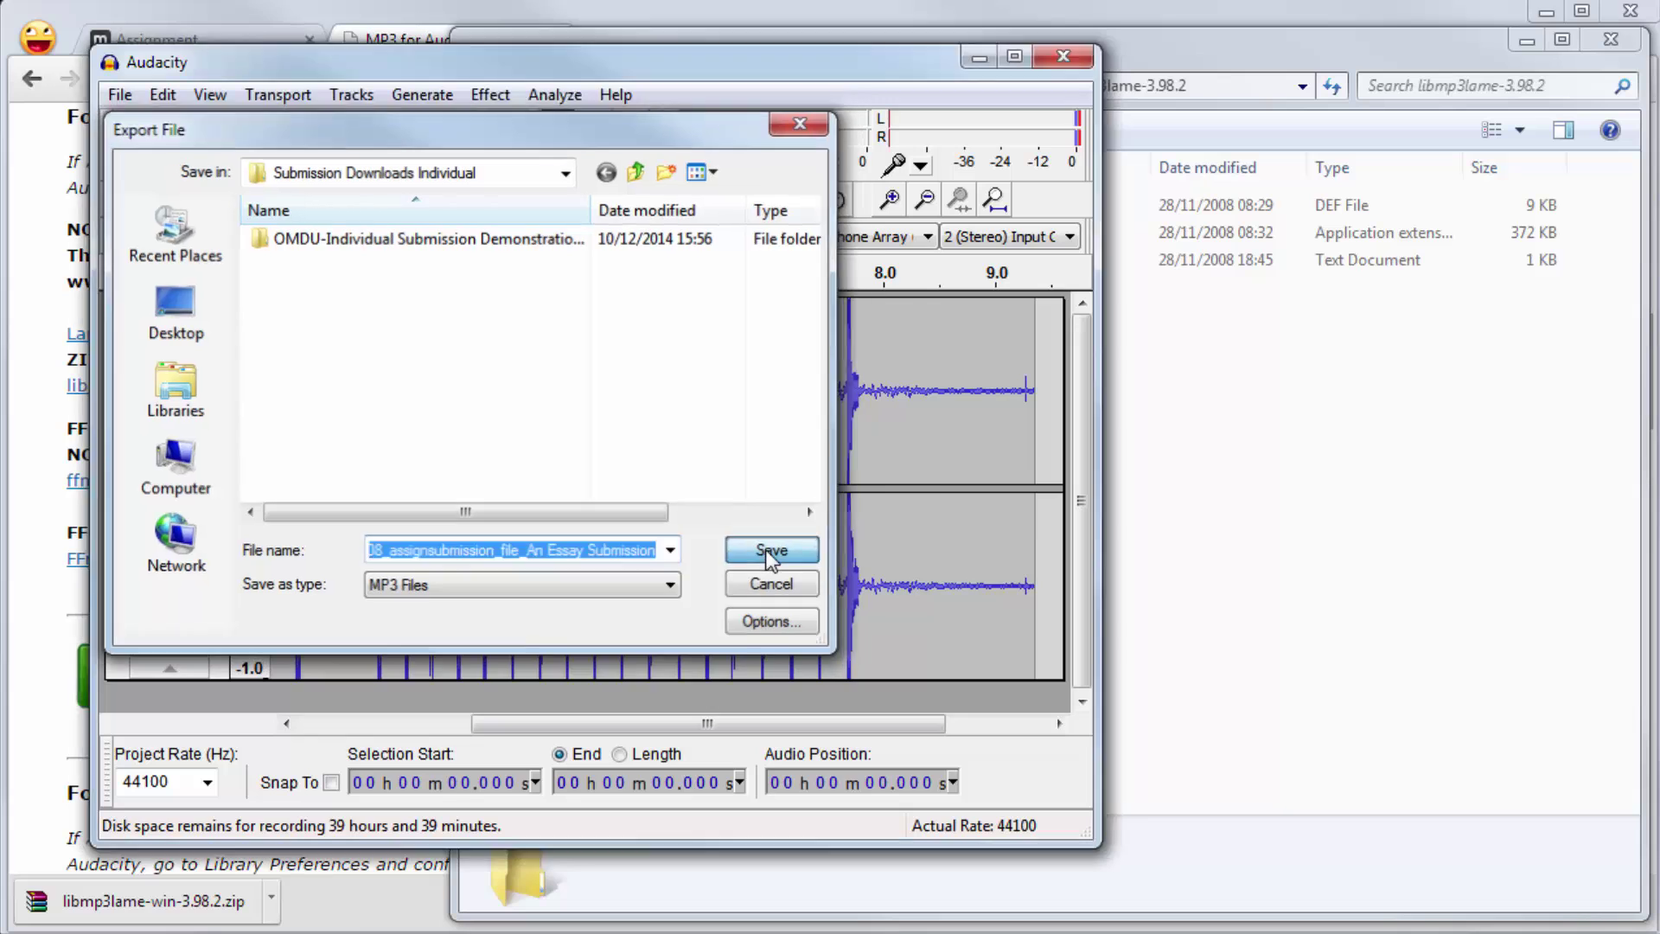
left_click(754, 655)
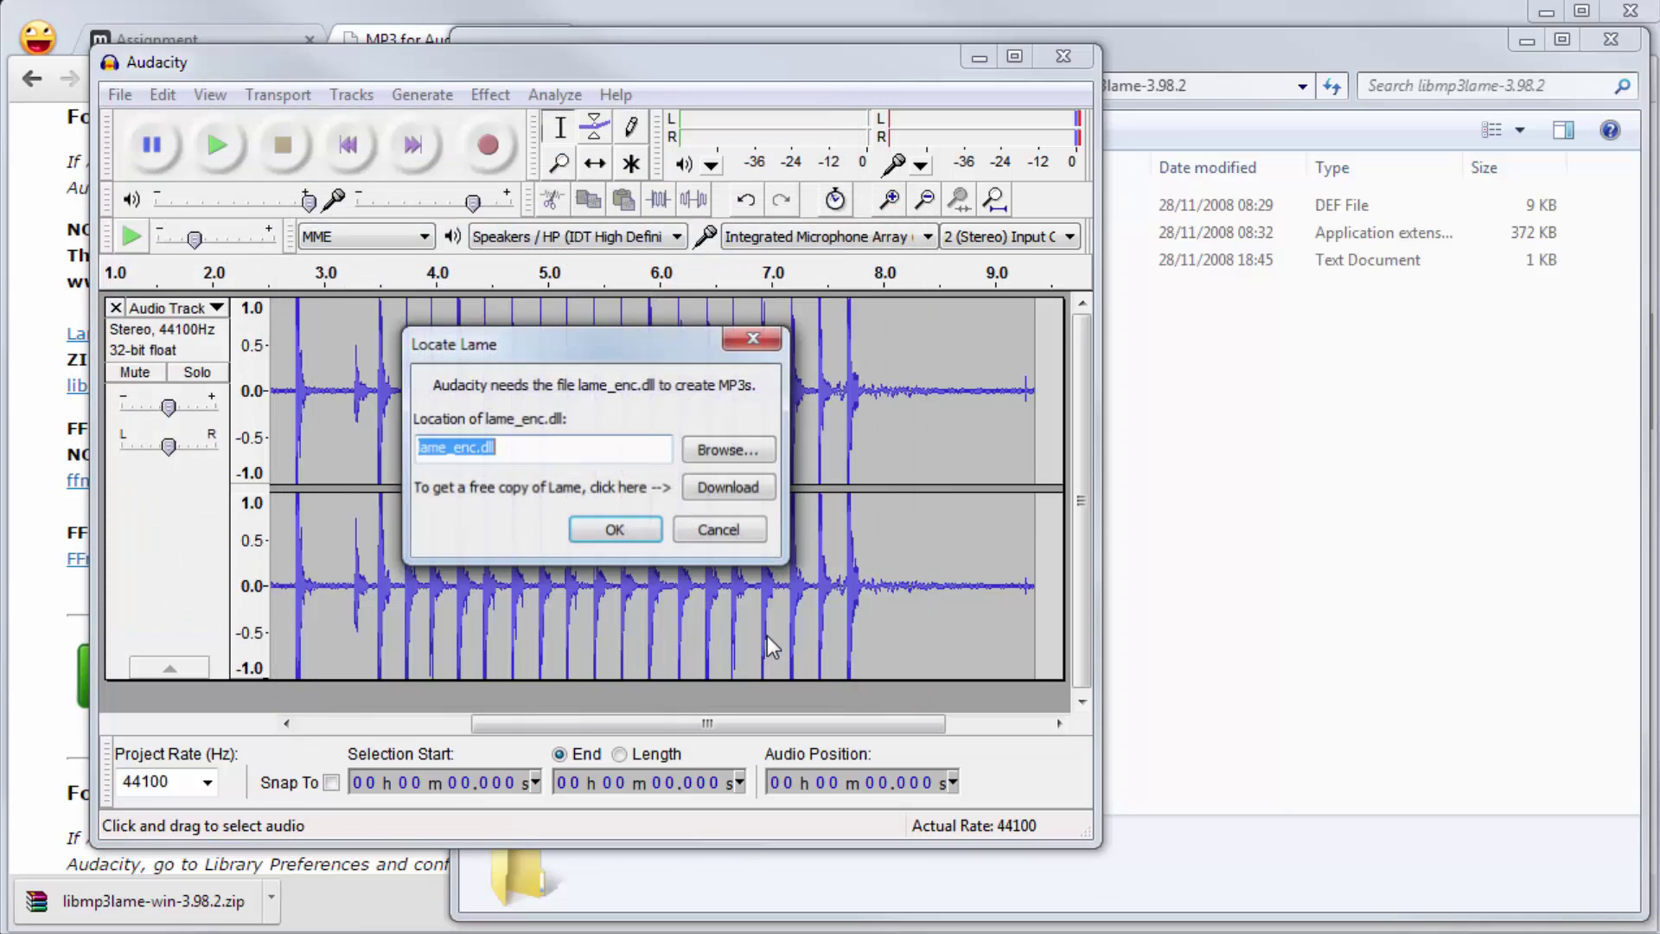
- Set the MP3 encoder location to lame_enc.dll in Downloads > libmp3lame-win-3.98.2 > libmp3lame-3.98.2, and close Audacity without saving the project
left_click(729, 450)
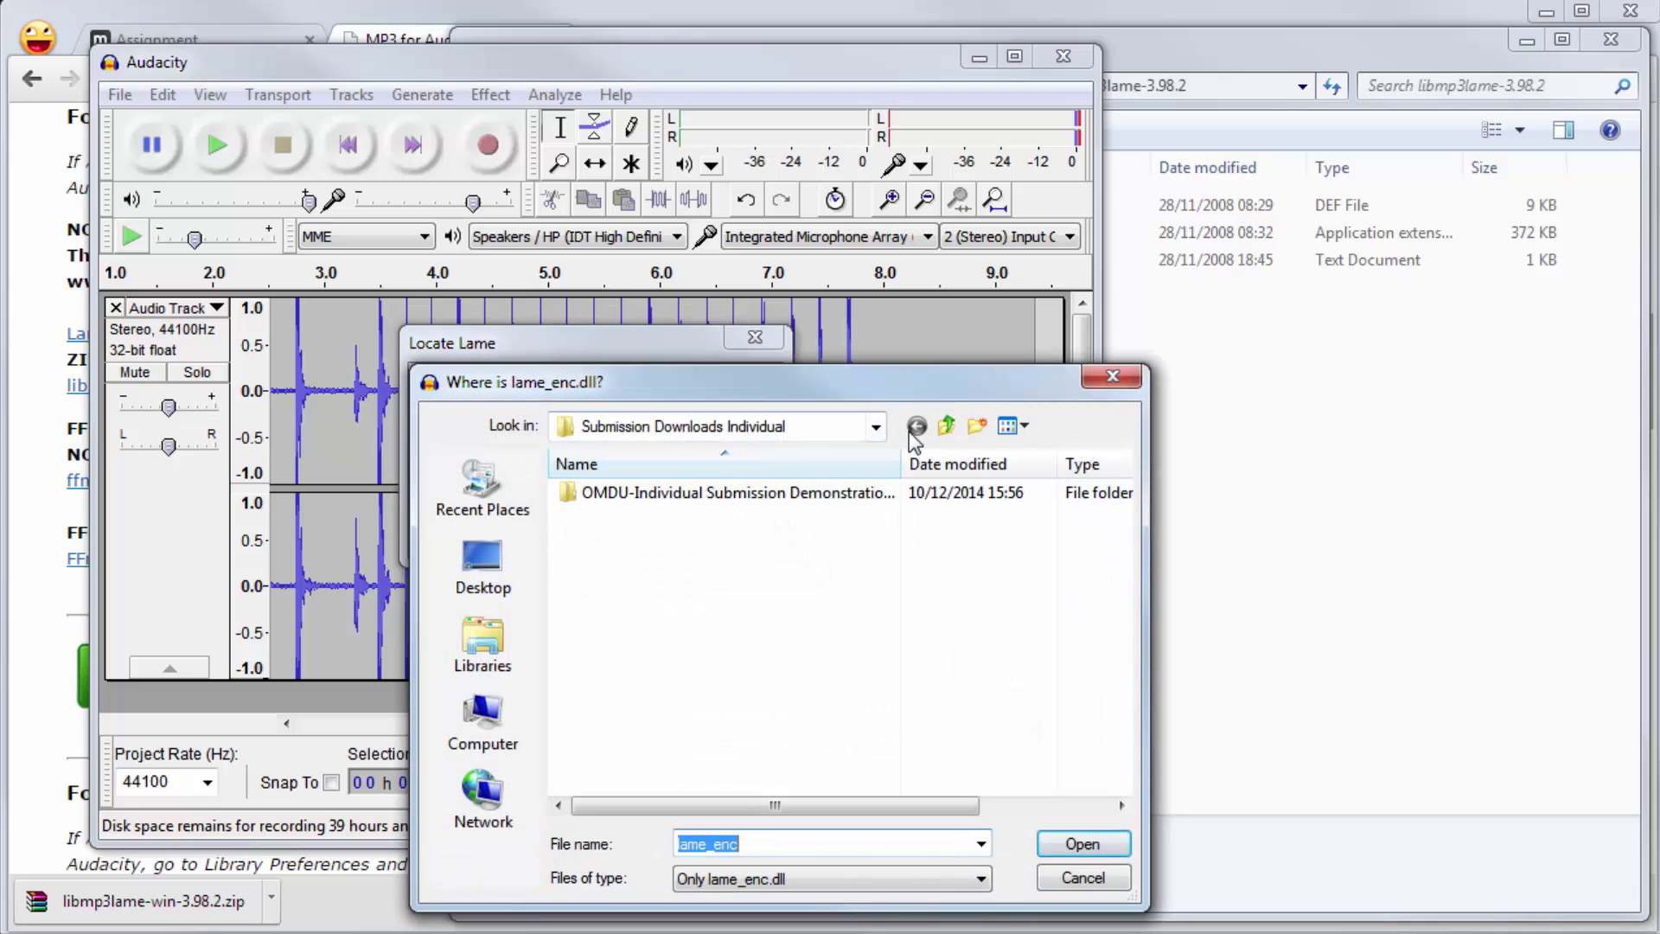
left_click(946, 425)
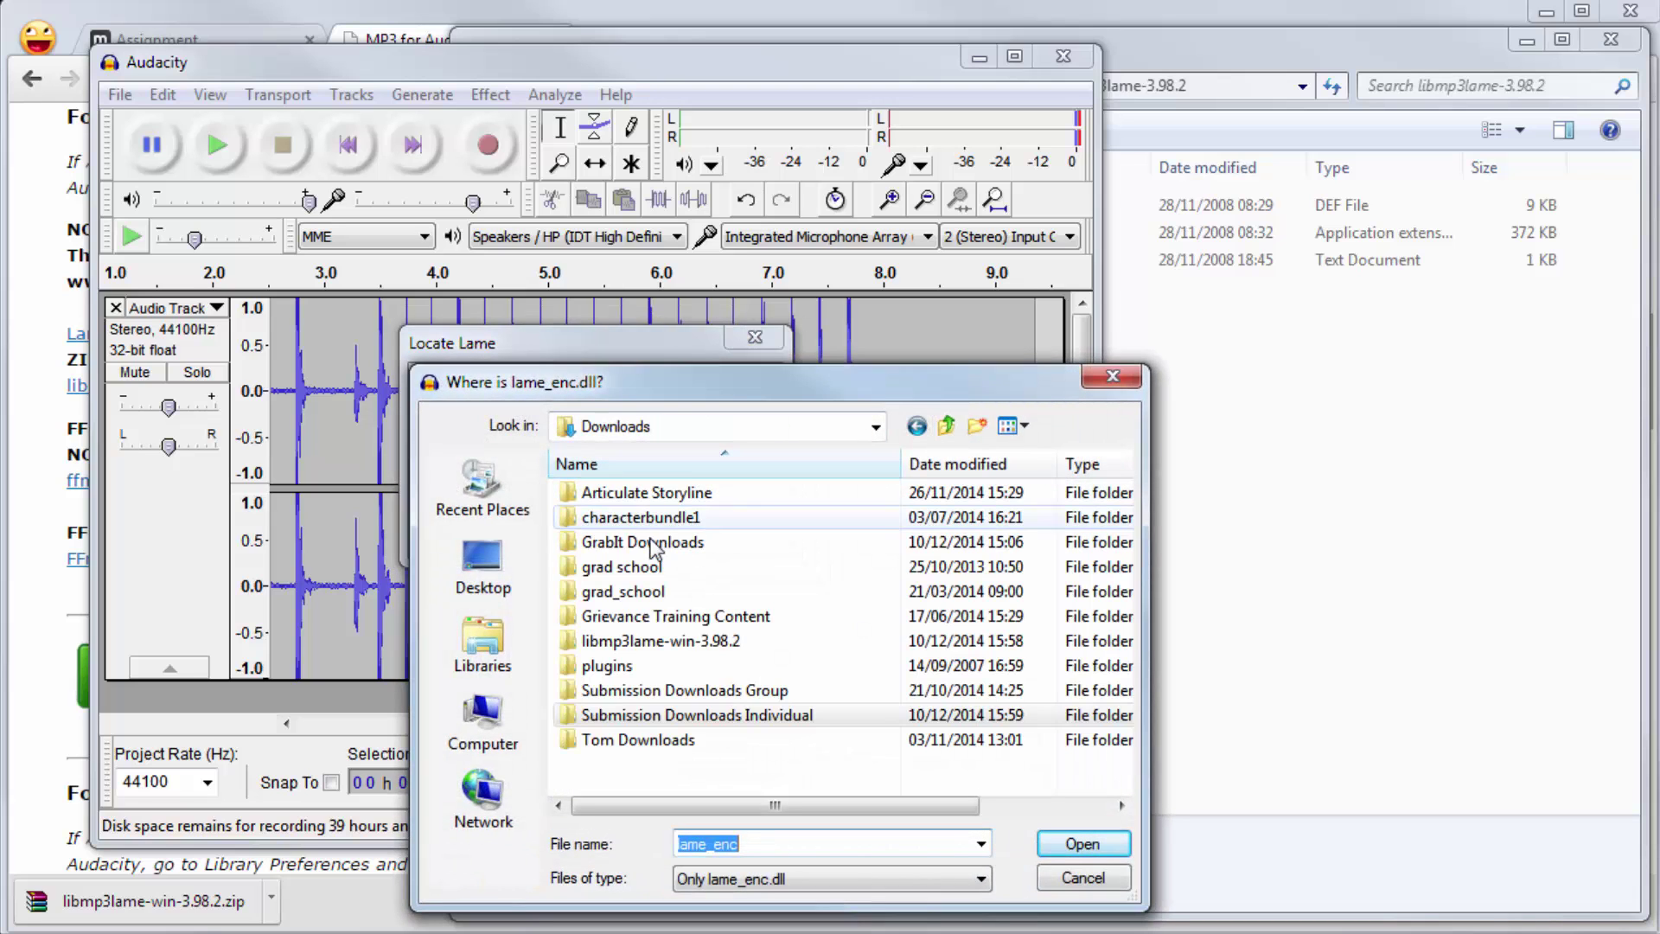
double_click(672, 645)
double_click(666, 495)
left_click(633, 498)
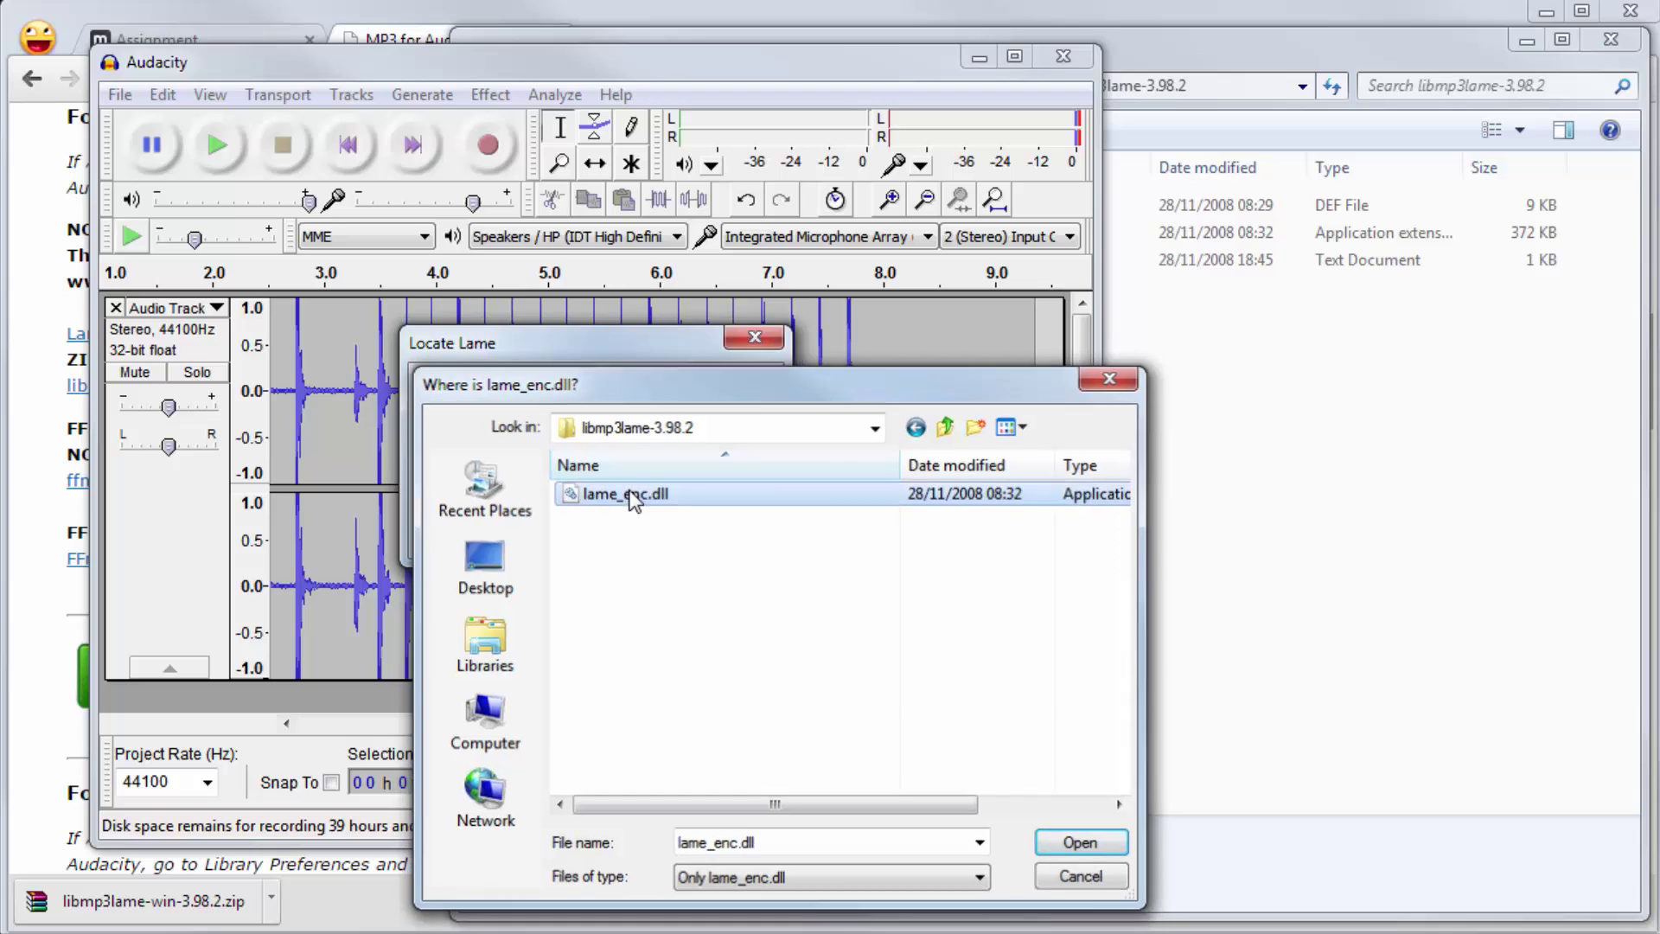
double_click(634, 498)
left_click(617, 534)
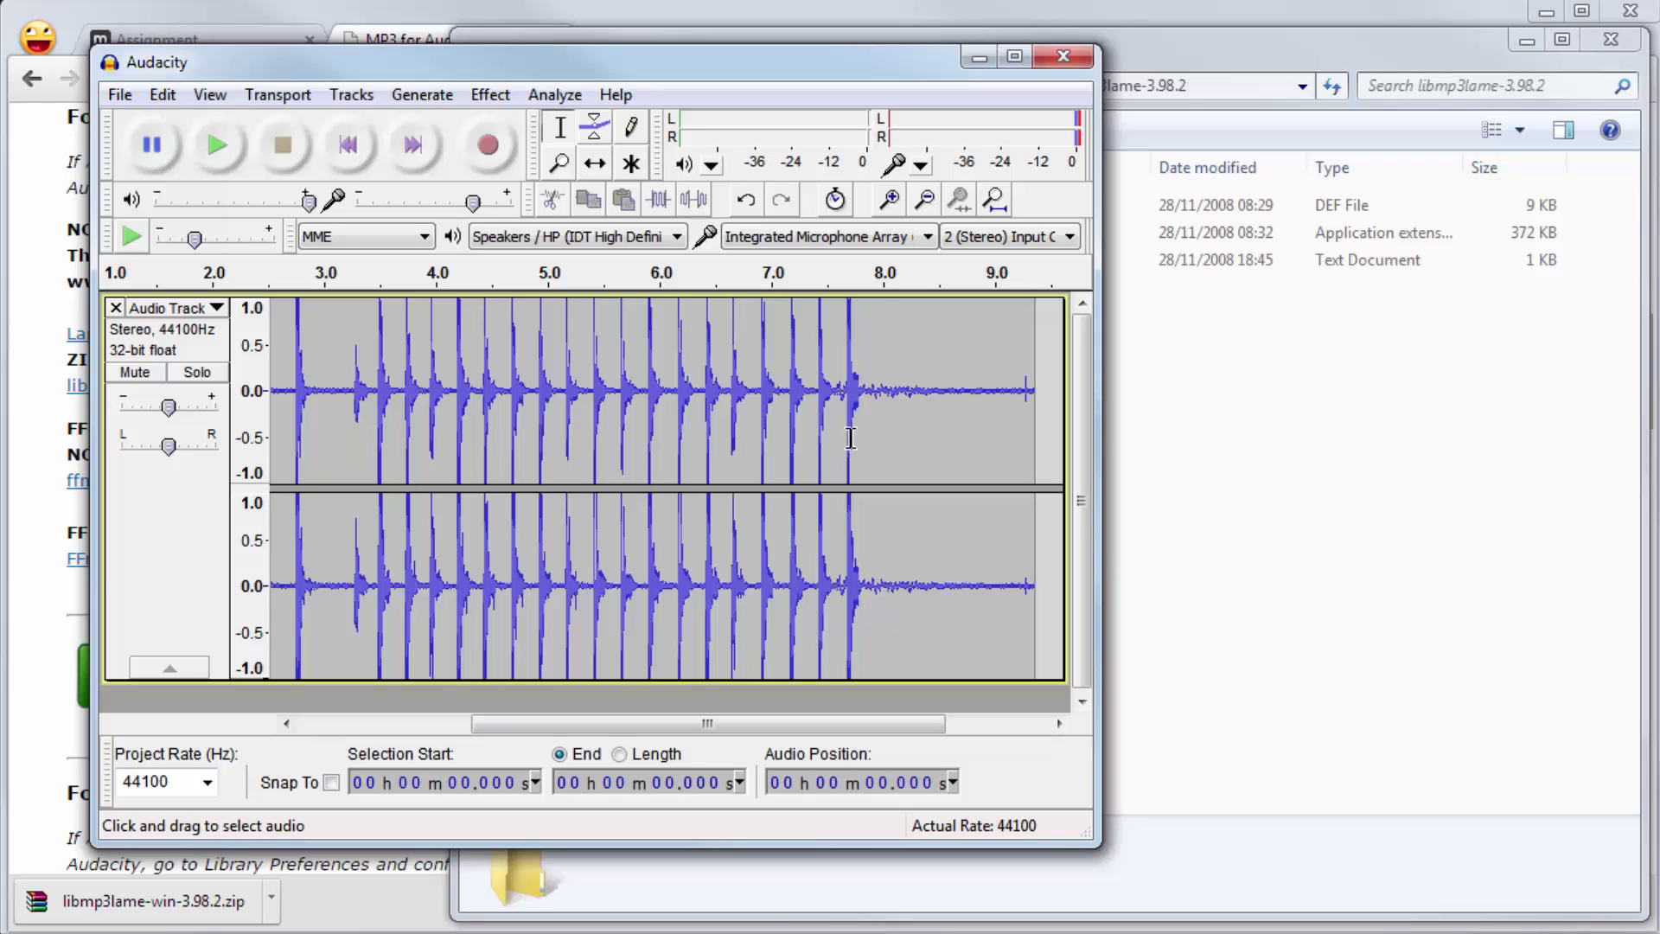
left_click(1066, 56)
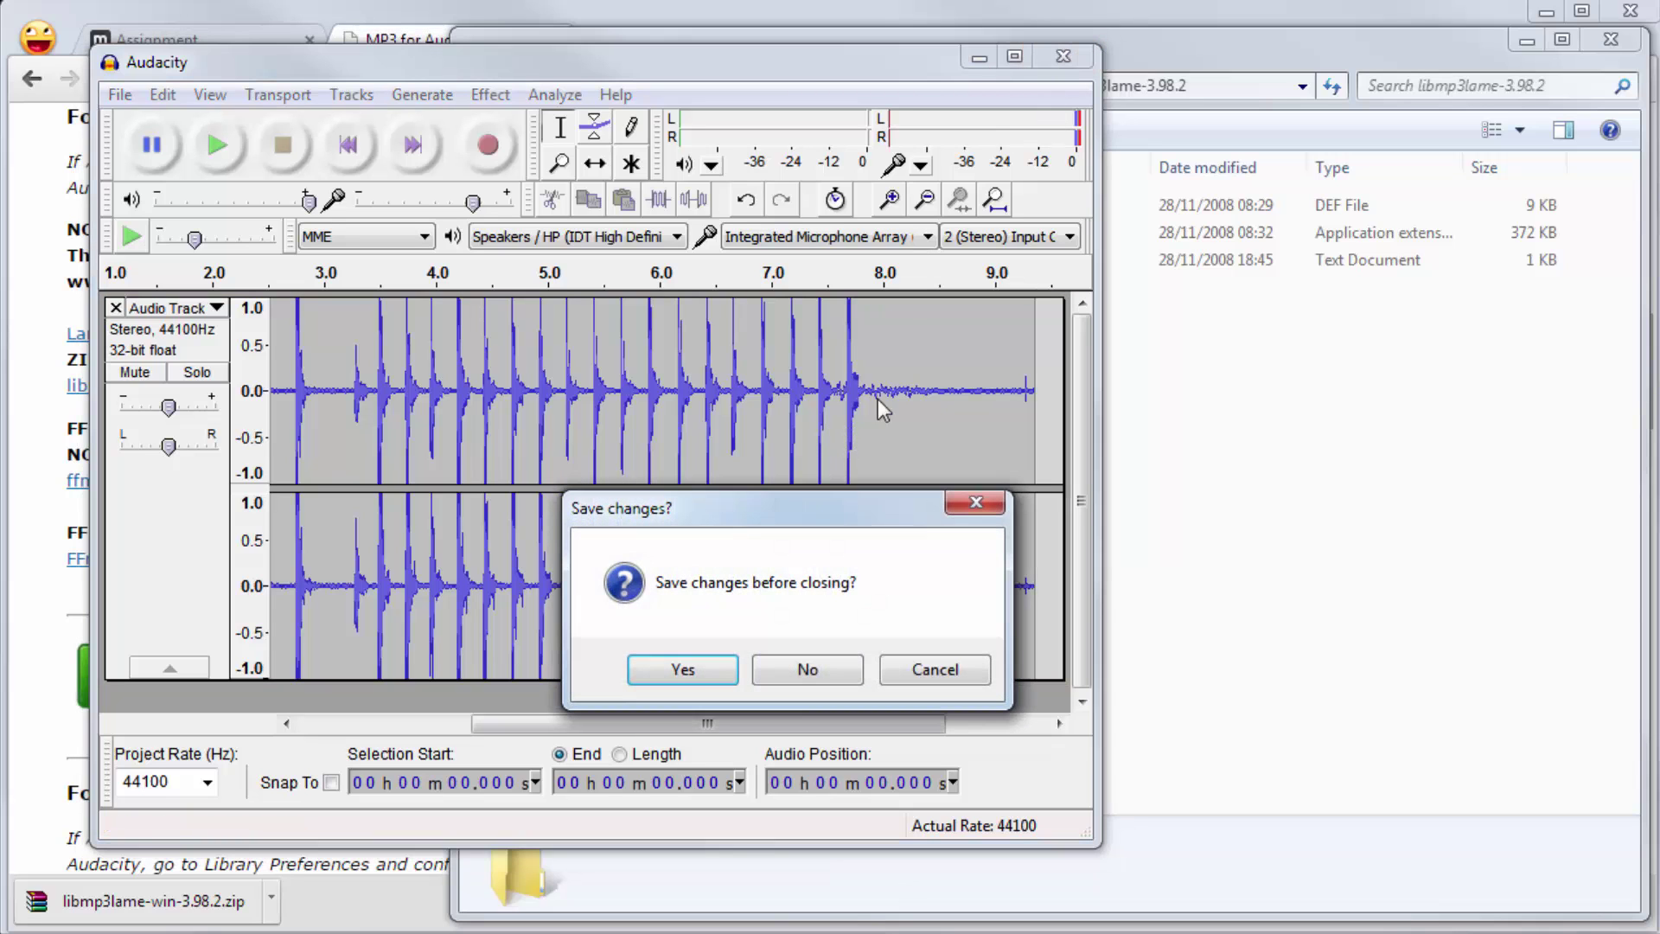
left_click(808, 669)
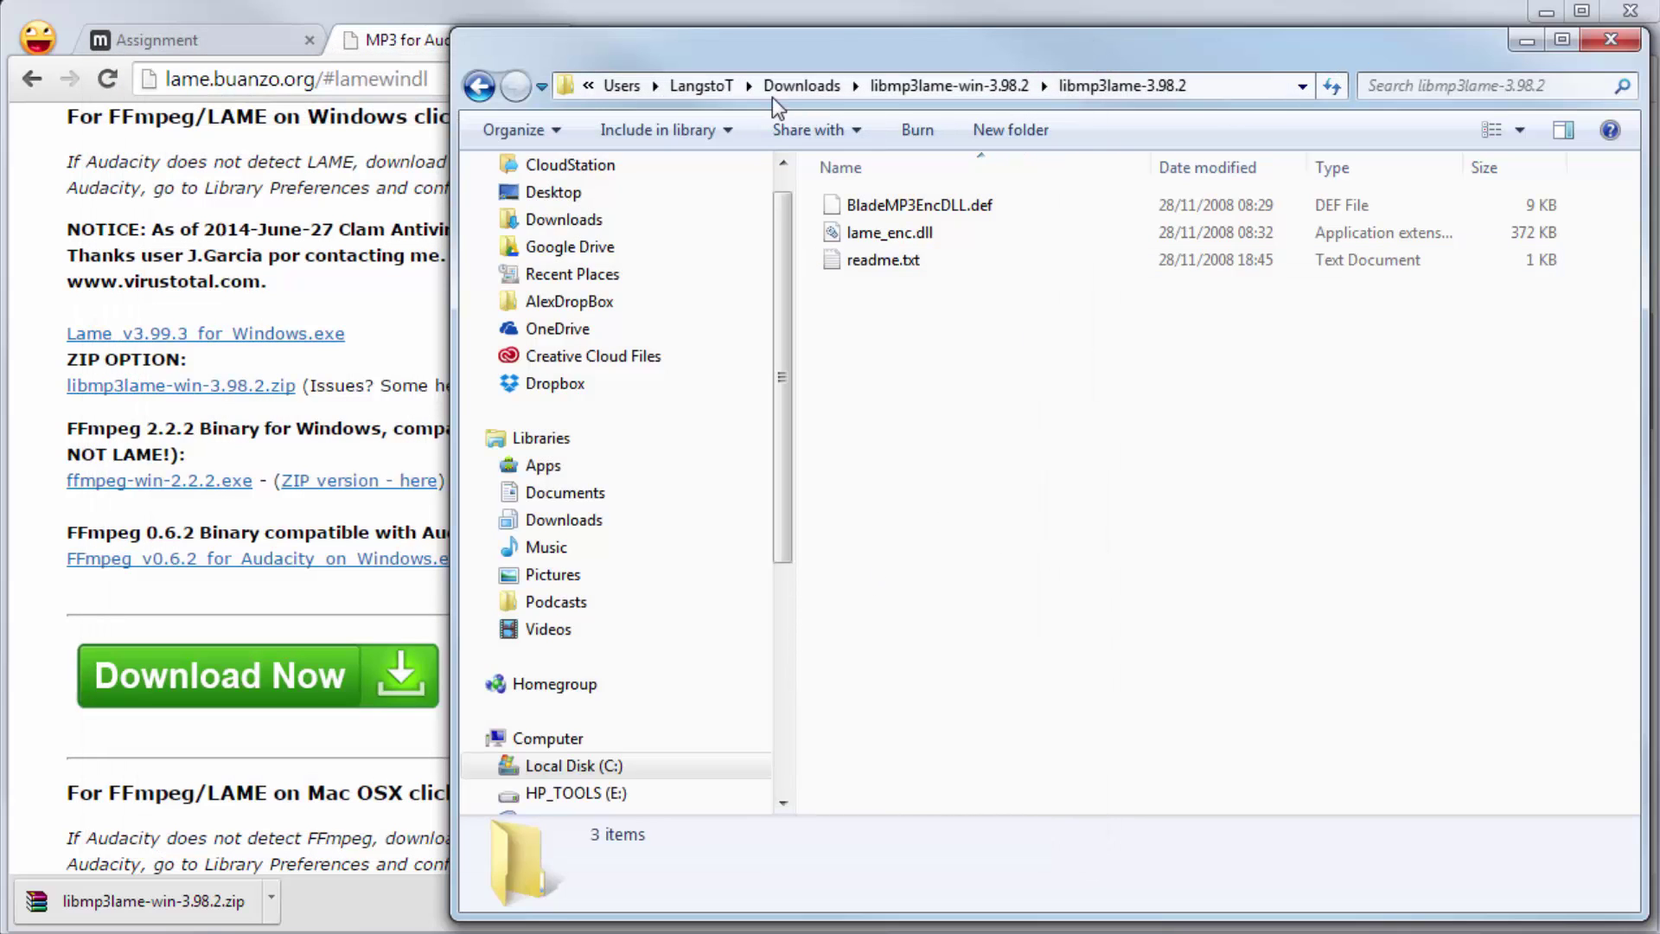
- Move the exported MP3 from Submission Downloads Individual into its OMDU-Individual Submission Demonstration-350602 subfolder
left_click(802, 85)
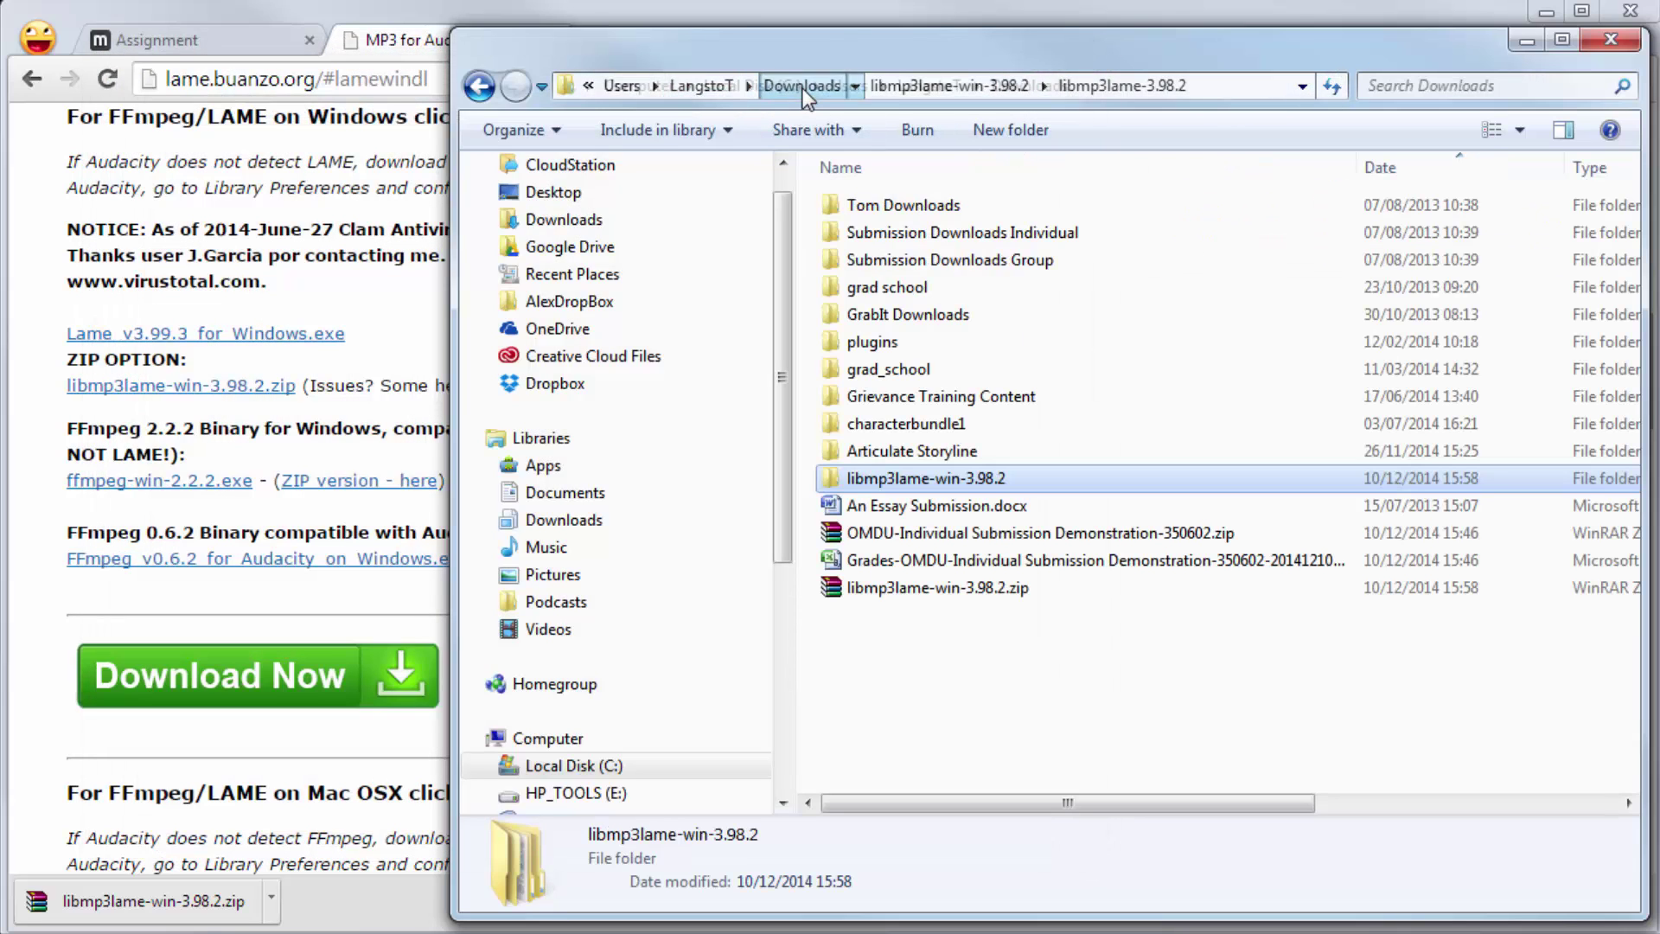
double_click(942, 230)
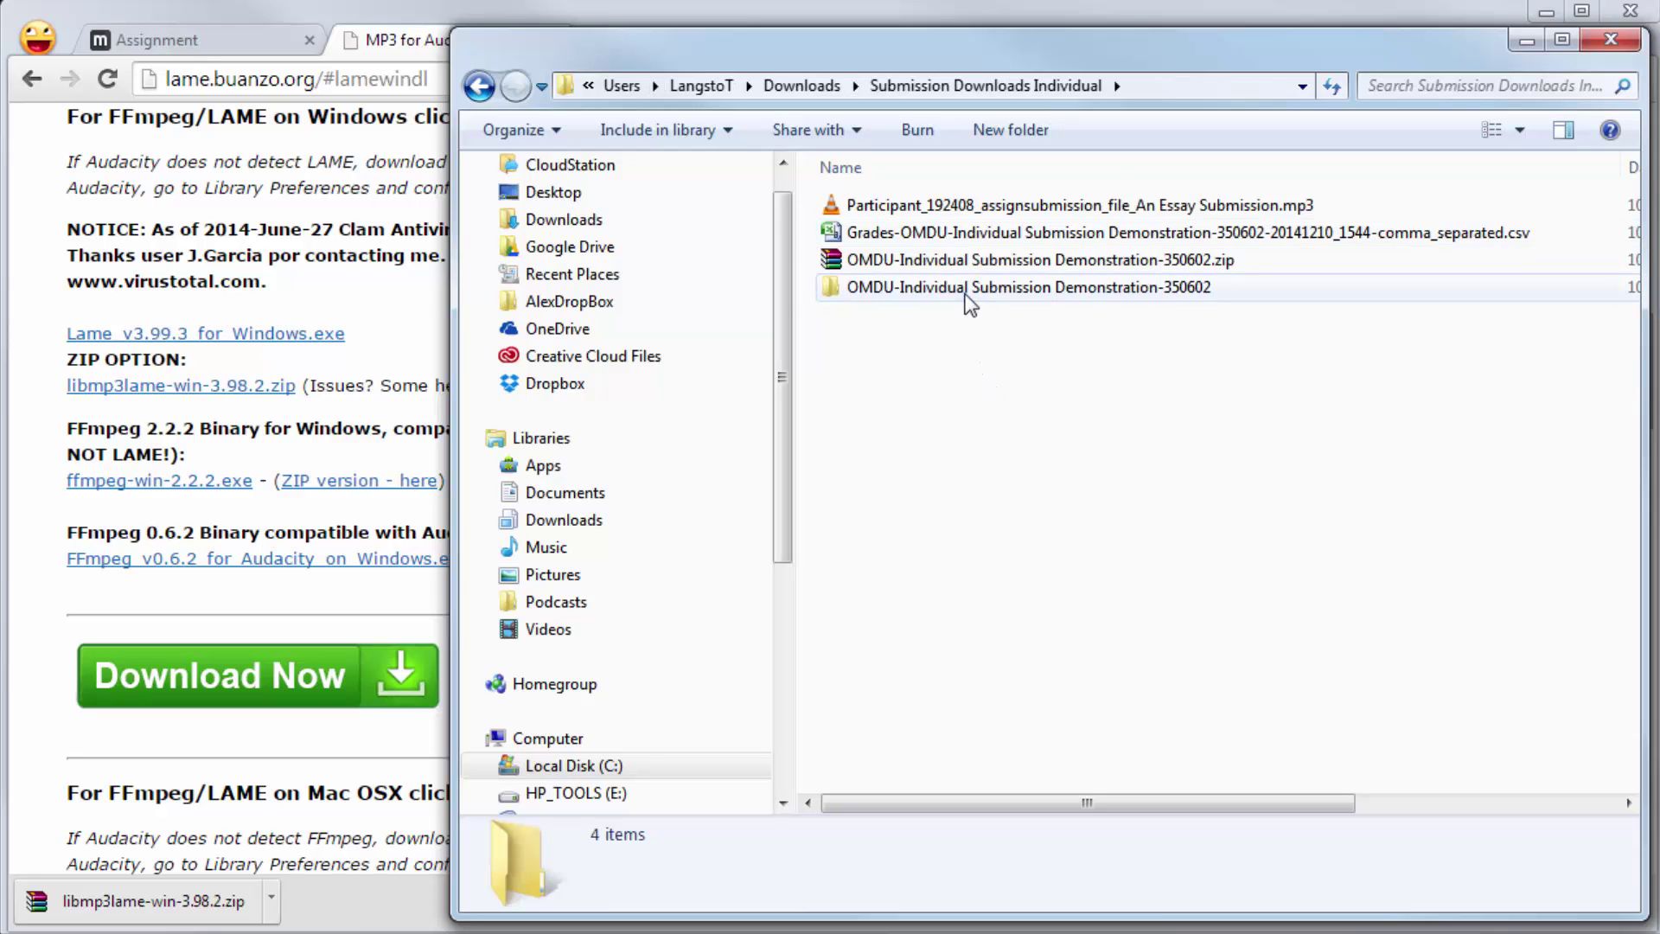
left_click(1055, 208)
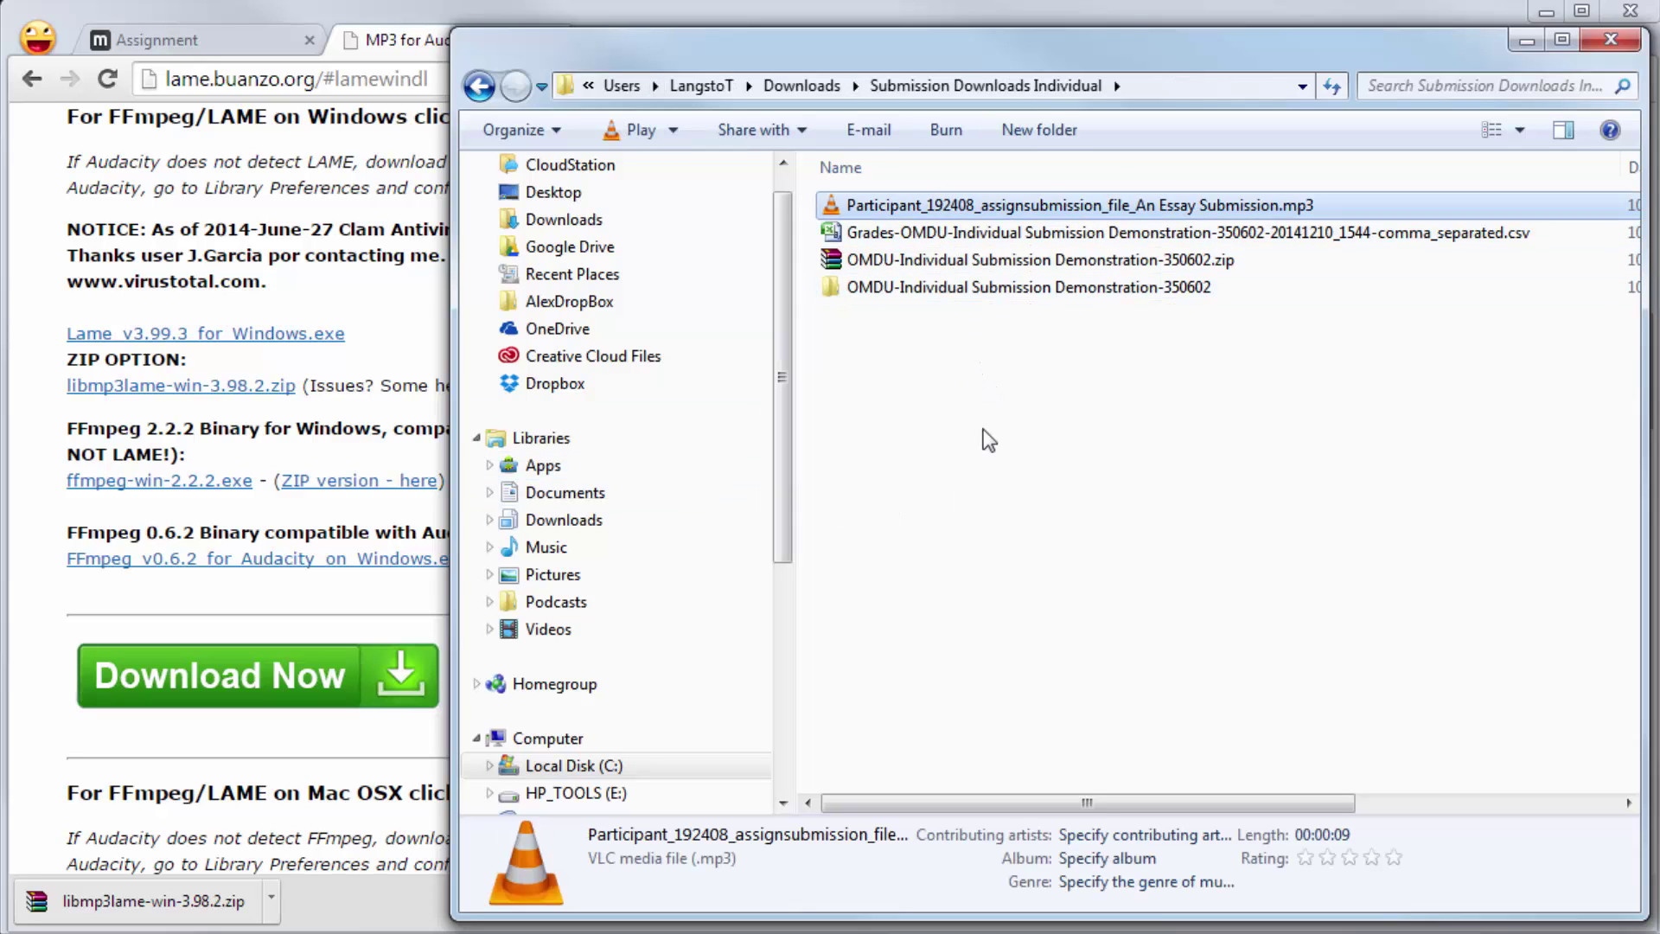
right_click(1045, 206)
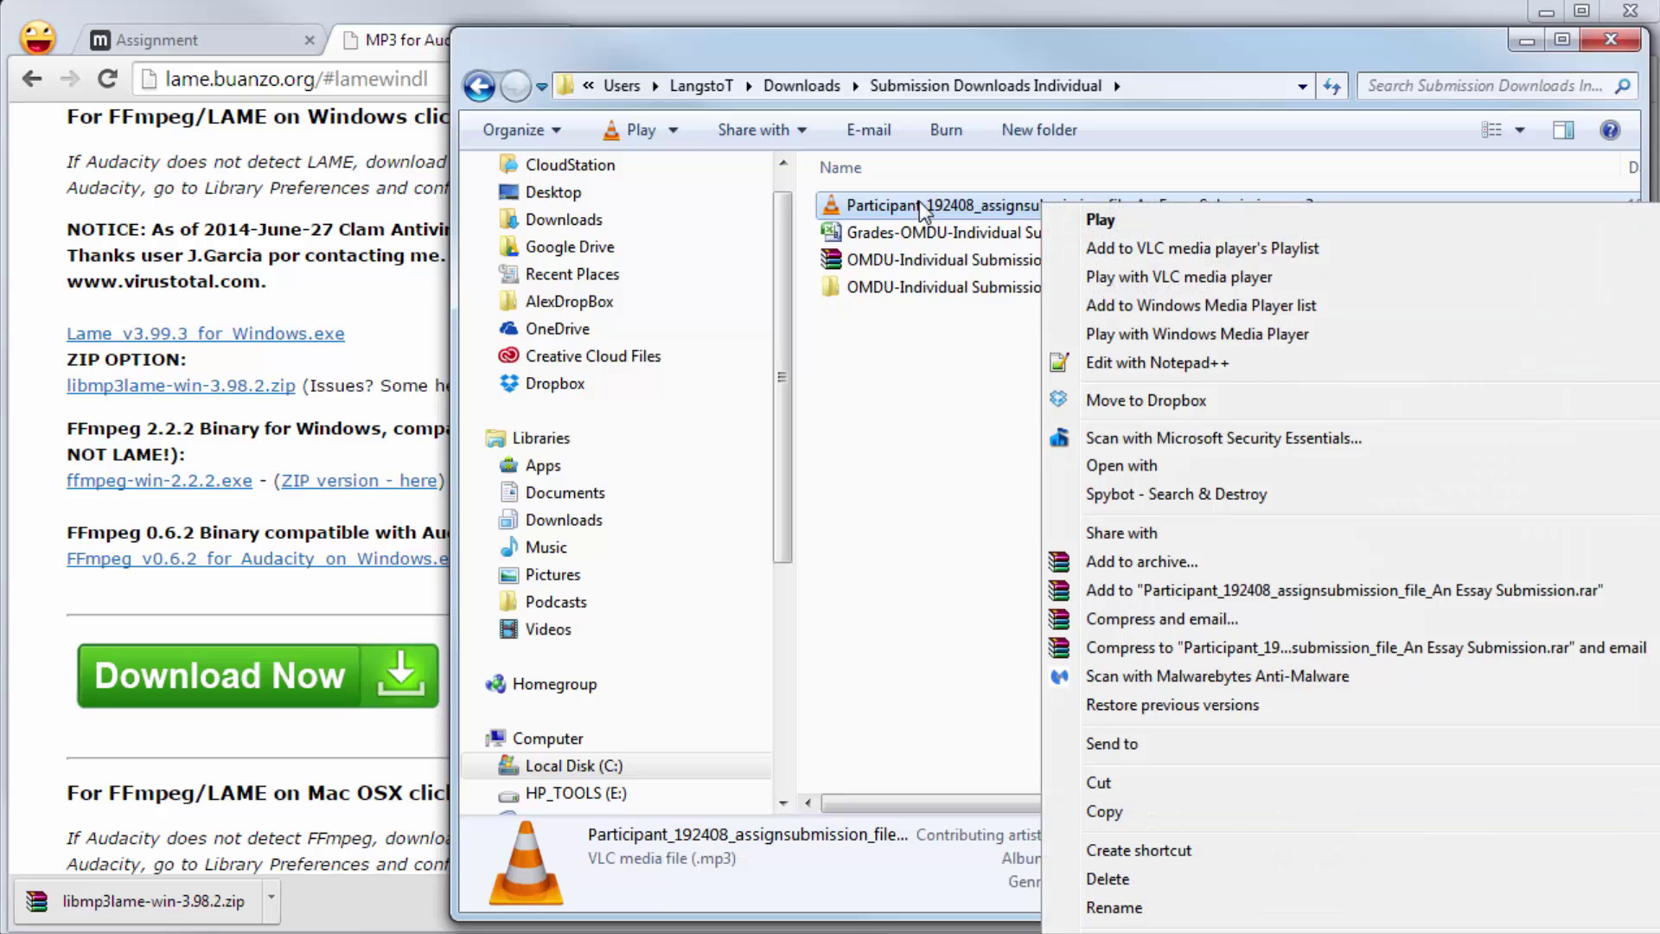
left_click(1091, 781)
double_click(915, 289)
right_click(911, 489)
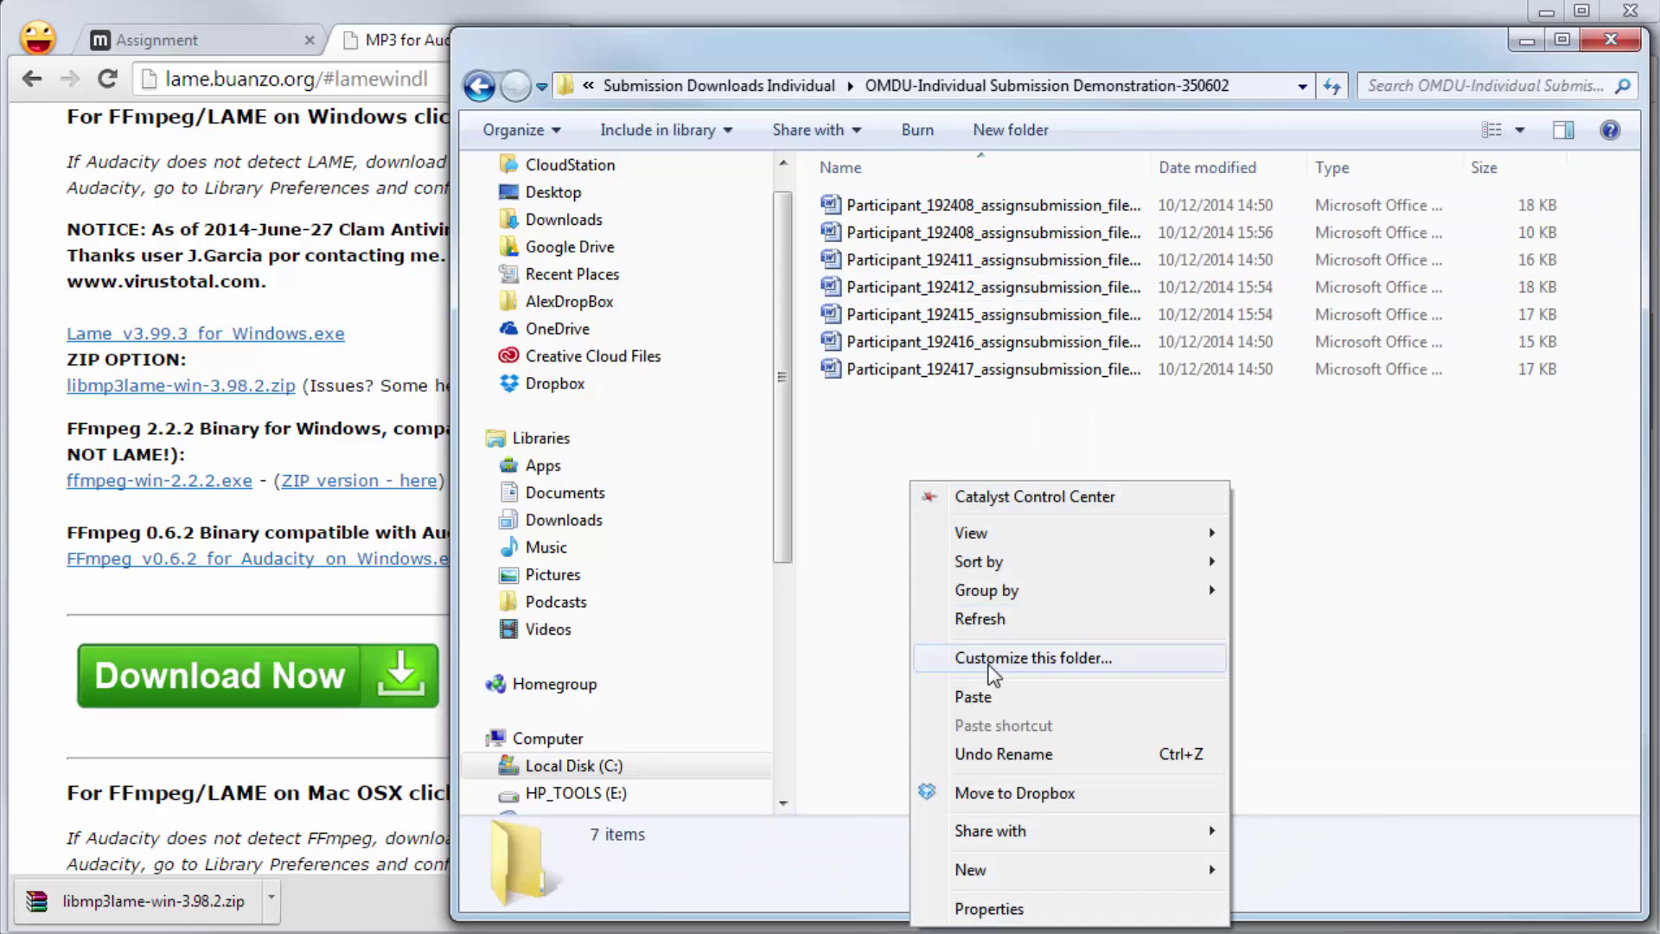
left_click(986, 697)
left_click(982, 678)
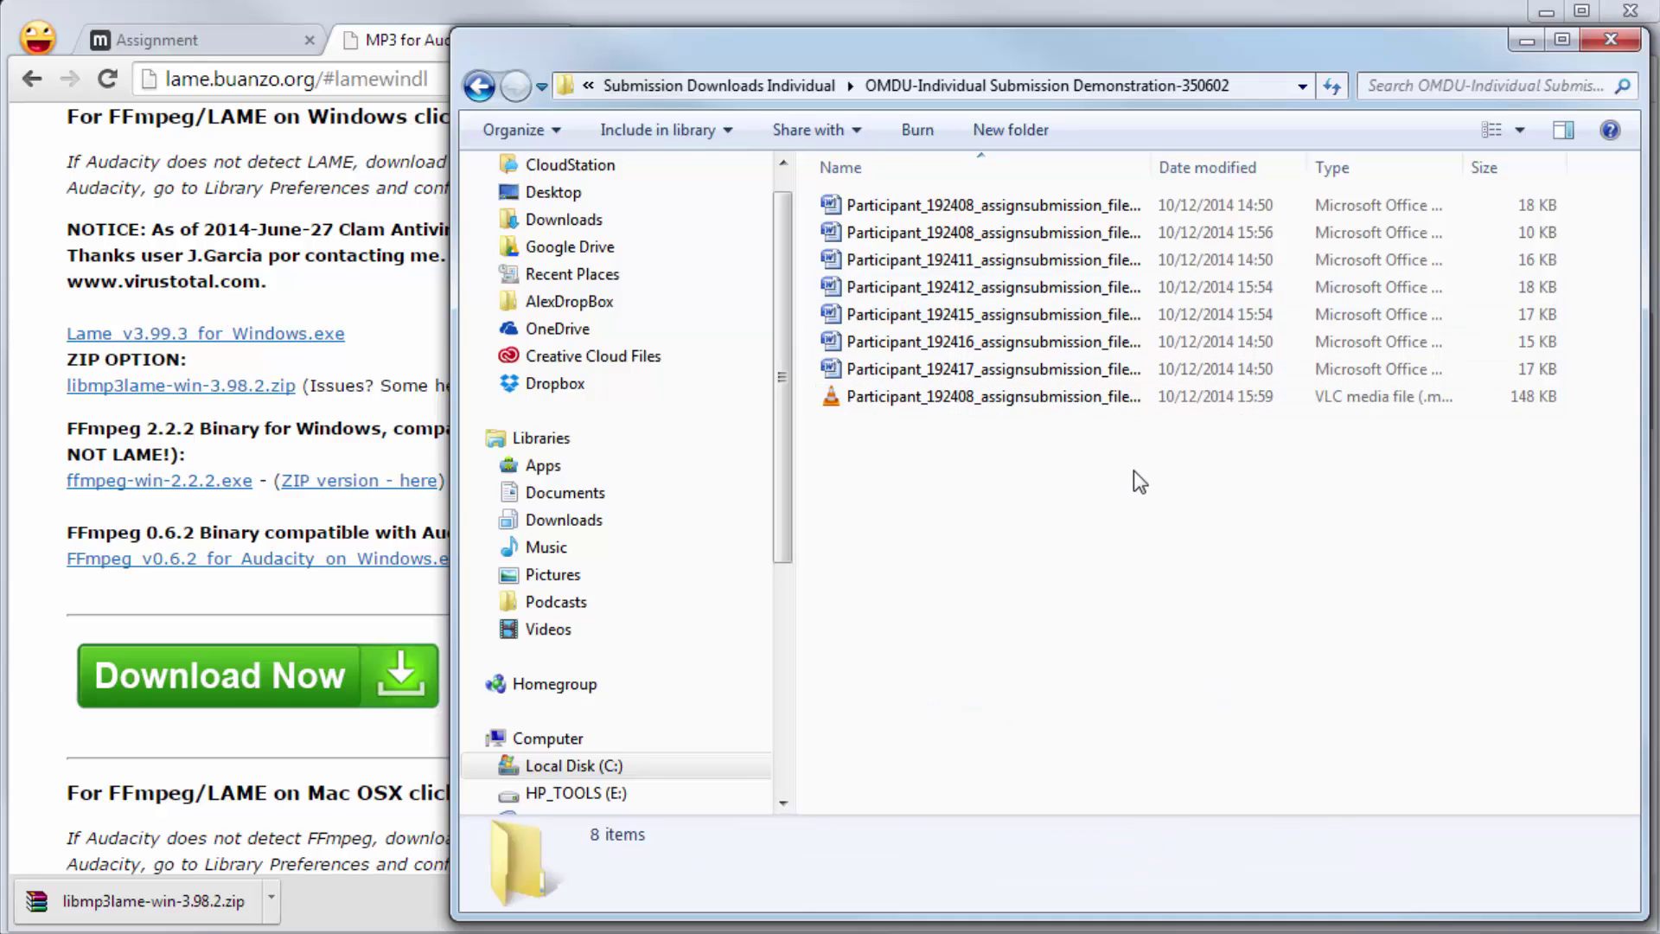
- Close the LAME download page in the browser and return to the OMDU-Individual Submission Demonstration-350602 folder window
left_click(429, 36)
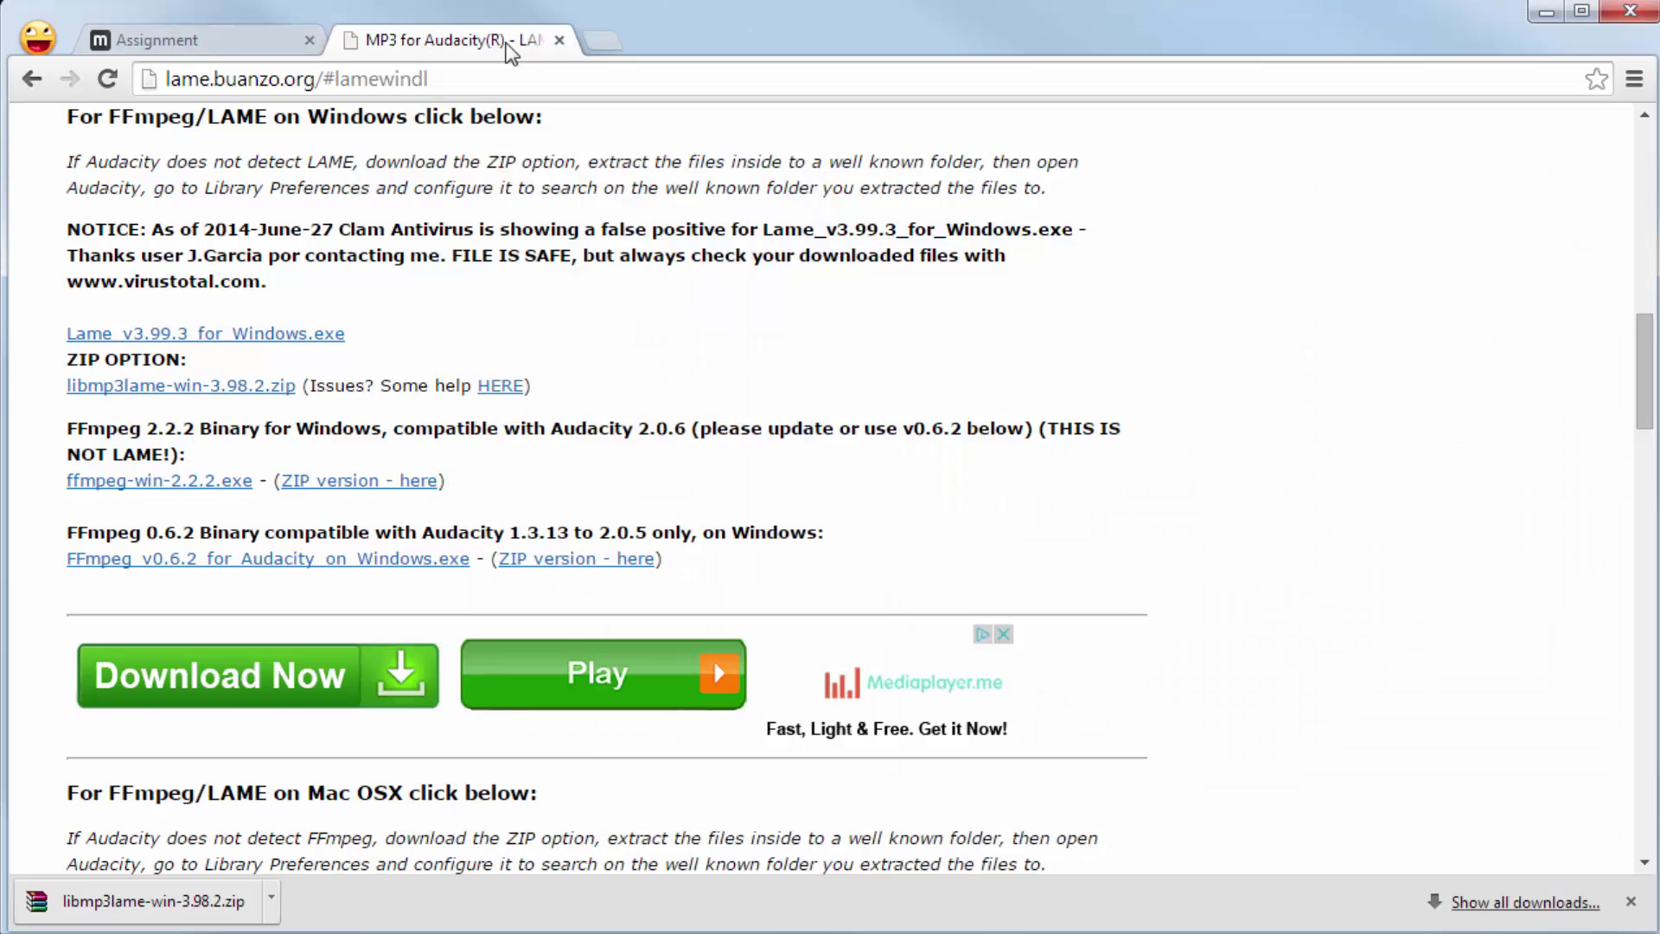
left_click(559, 40)
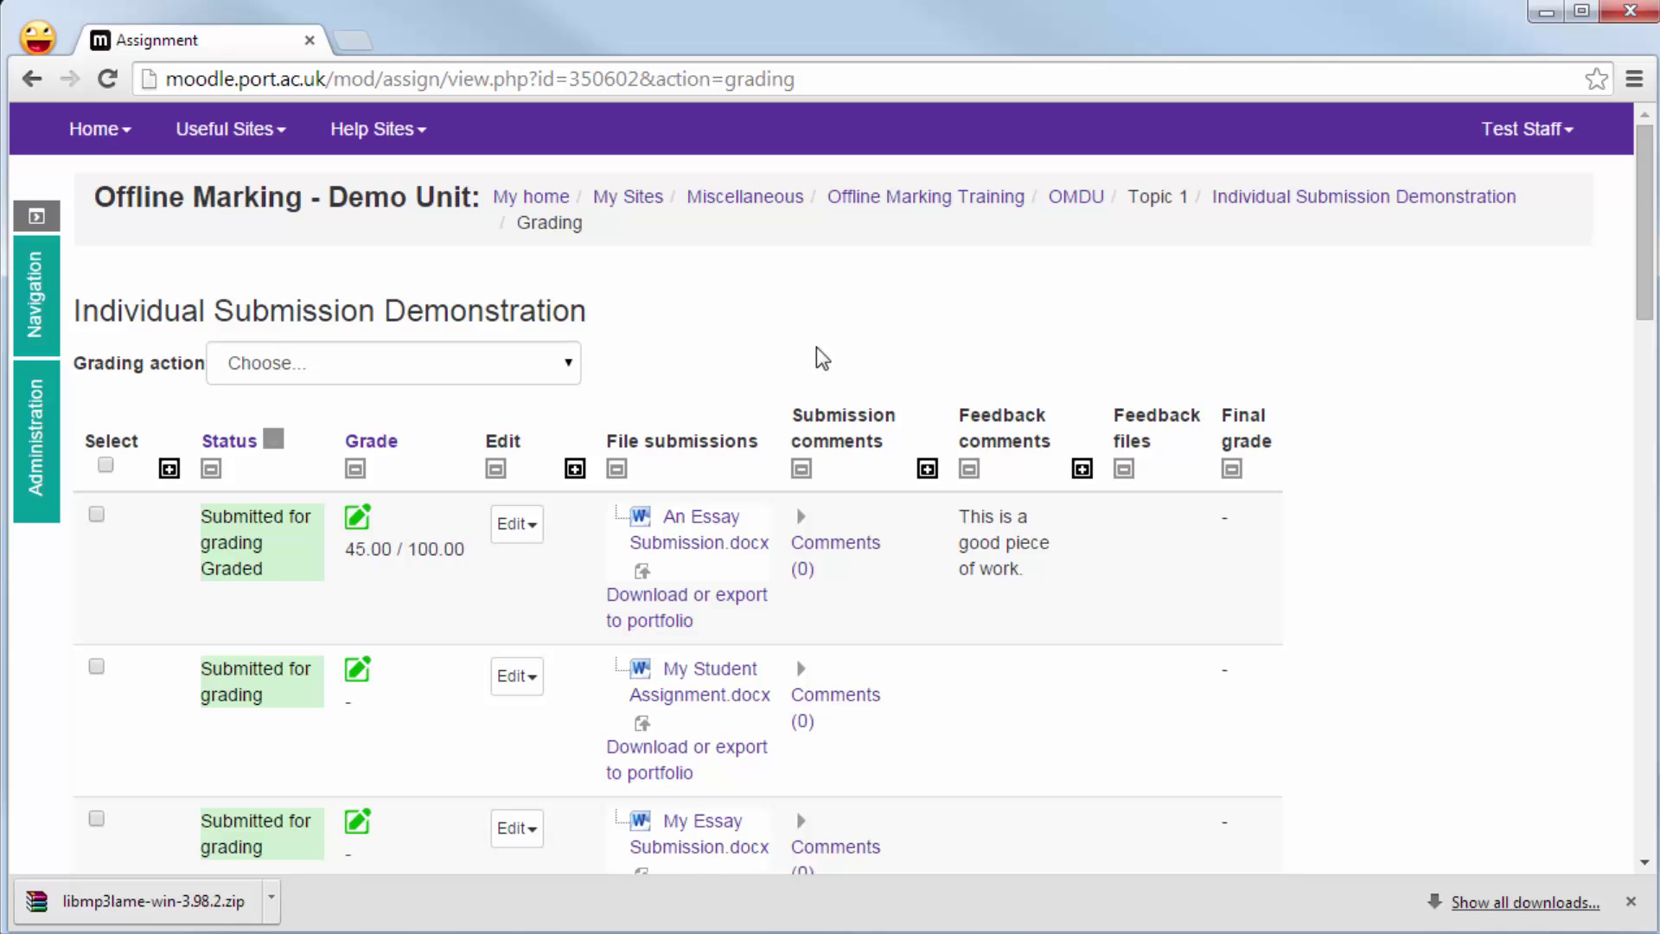
left_click(493, 933)
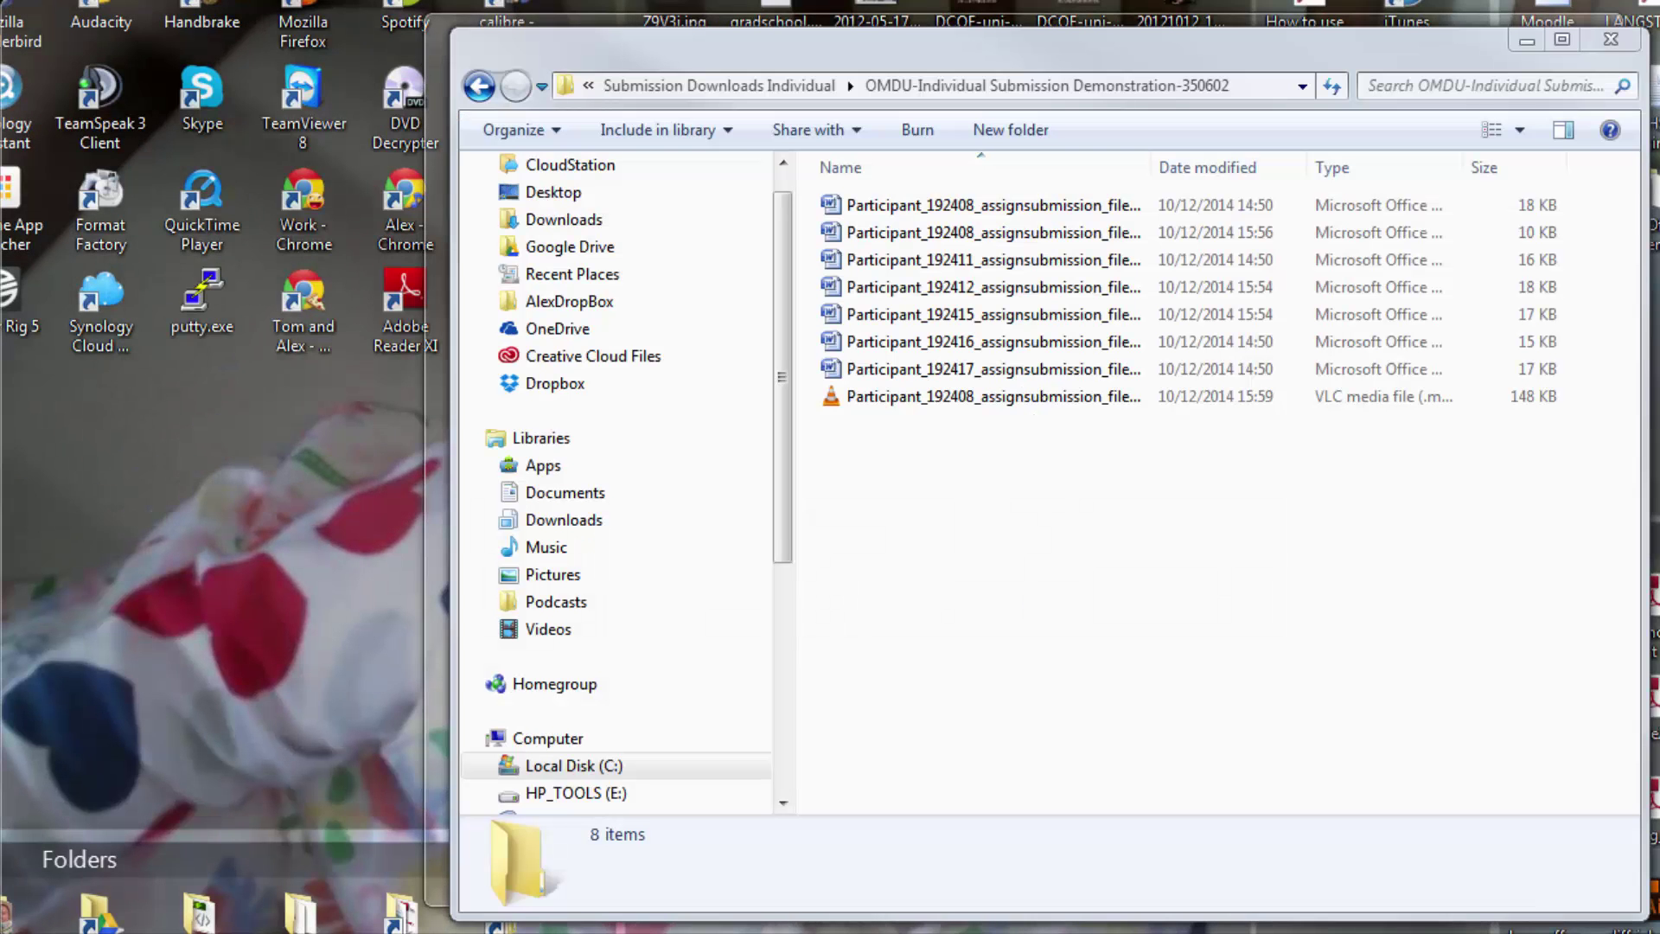
left_click(536, 933)
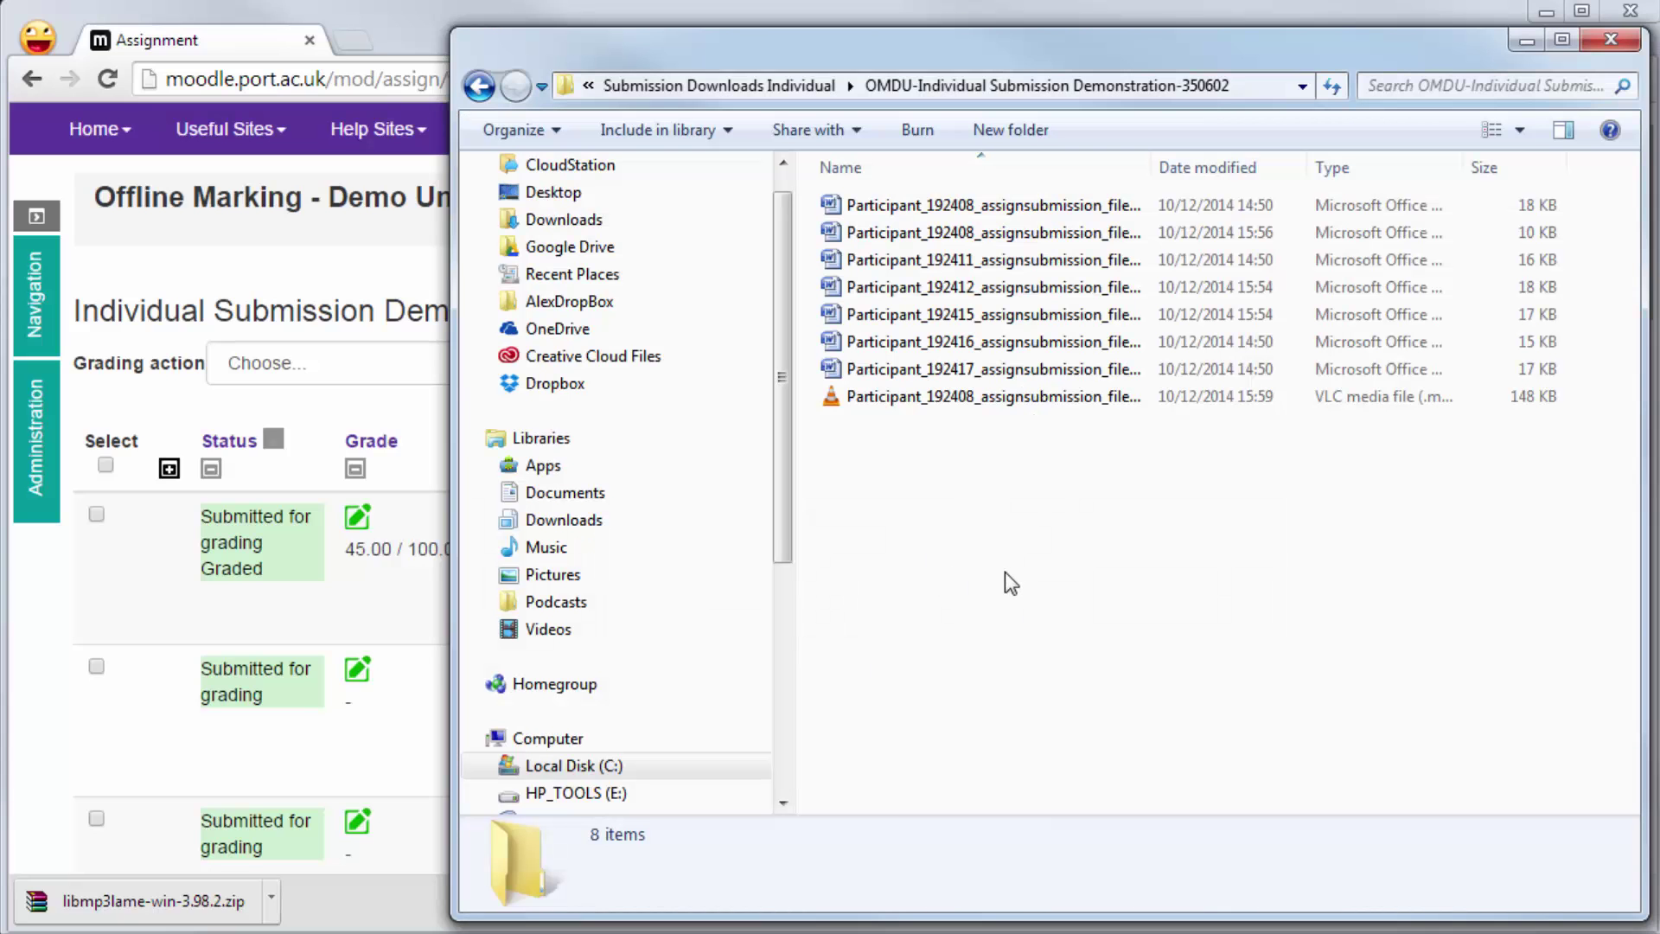
- Compress all the submission documents and the MP3 in the folder into a zip archive named Marked Work
left_click_drag(1072, 484, 956, 209)
right_click(978, 205)
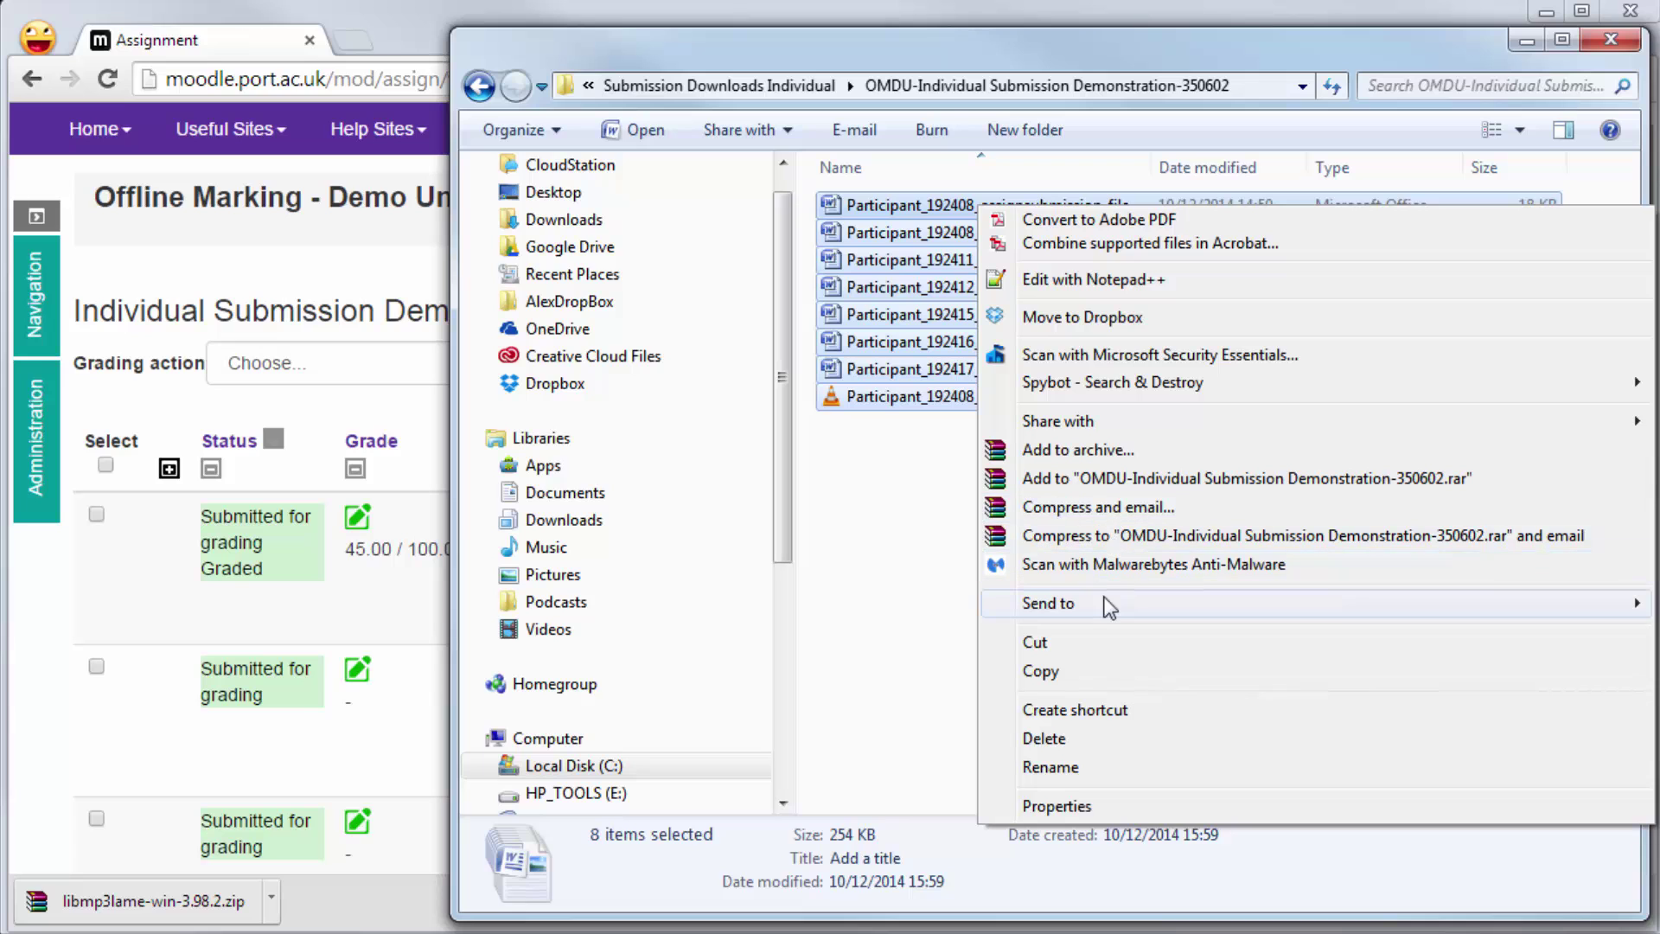
mouse_move(1109, 605)
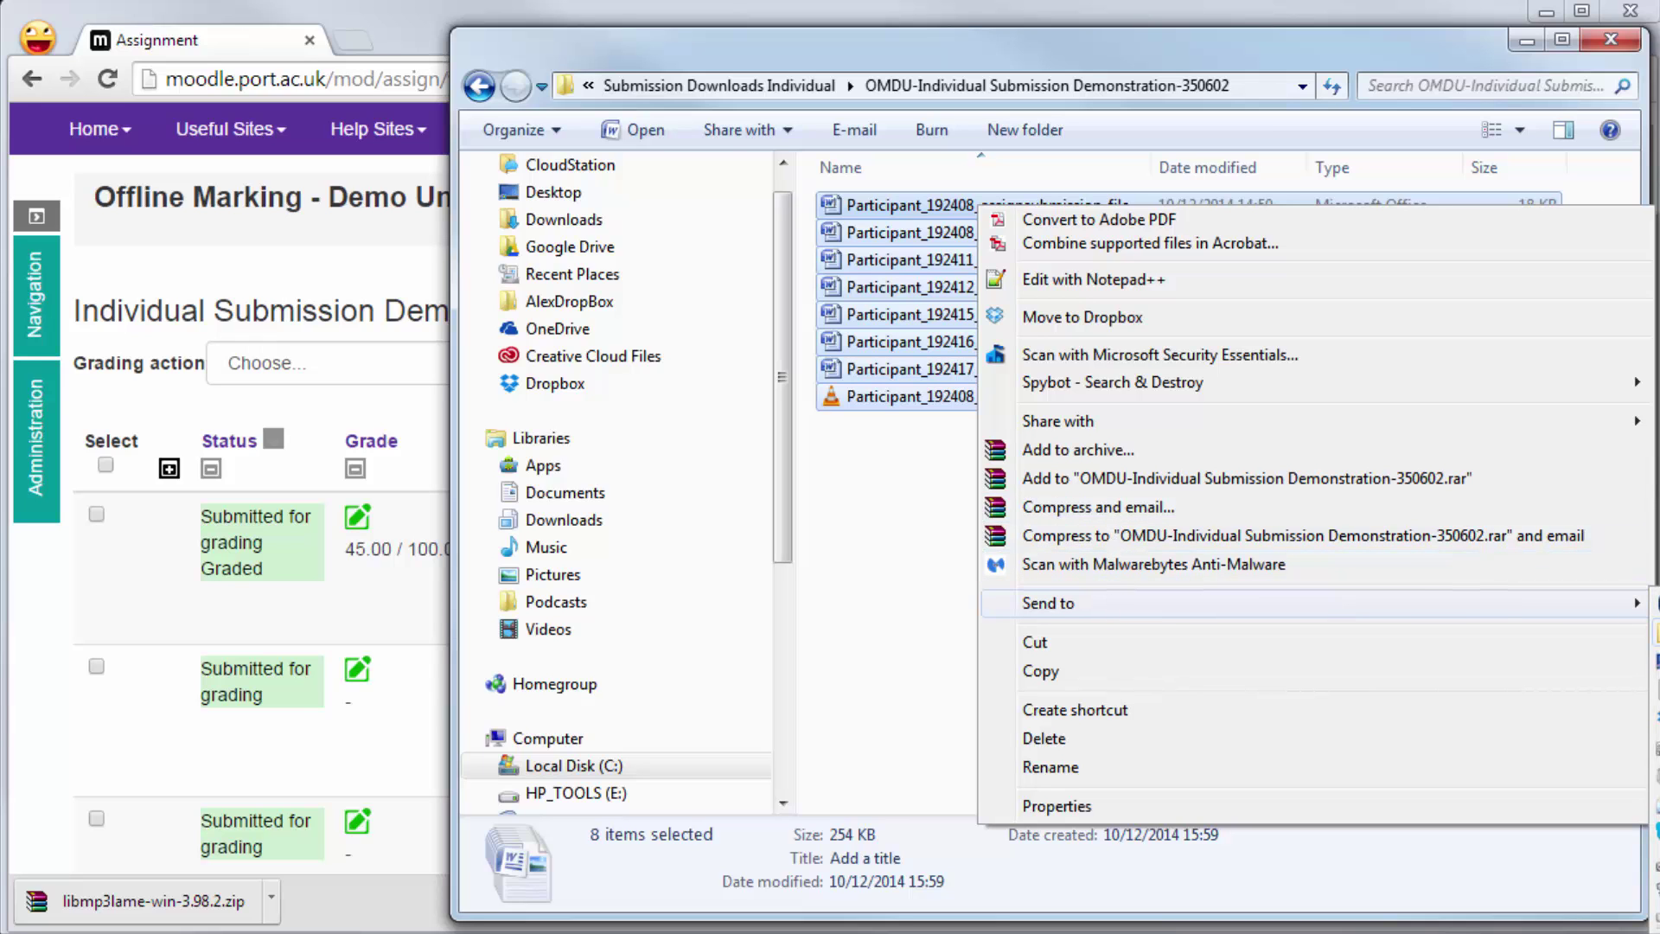
left_click_drag(763, 44, 324, 35)
right_click(441, 275)
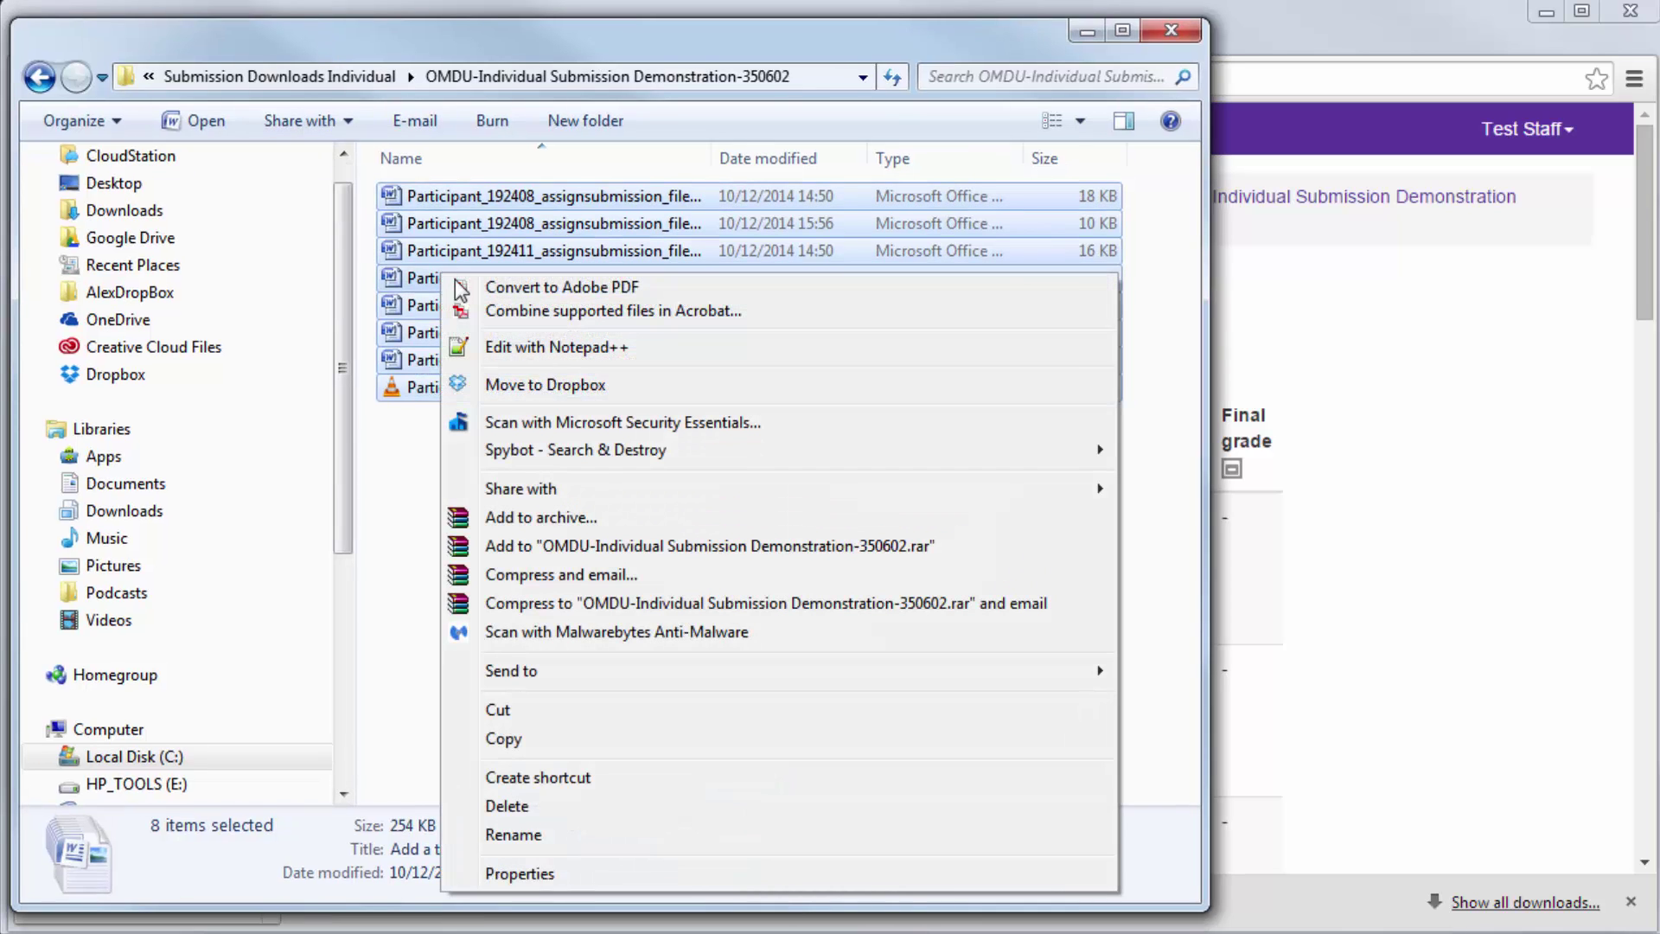
mouse_move(576, 671)
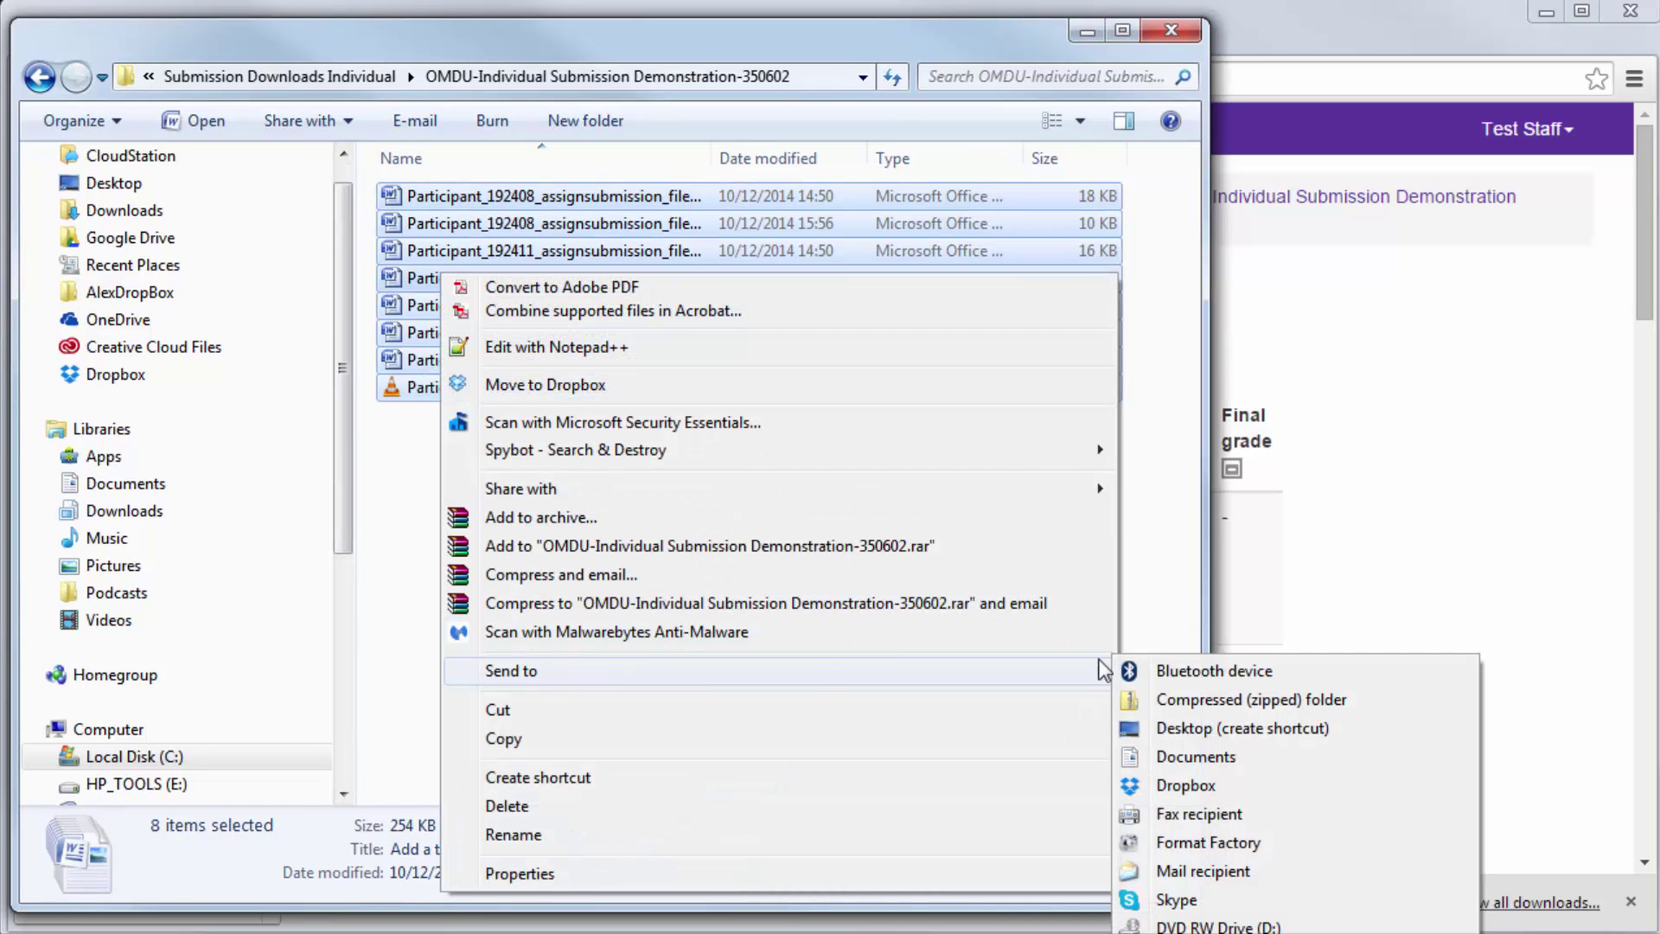
left_click(1382, 700)
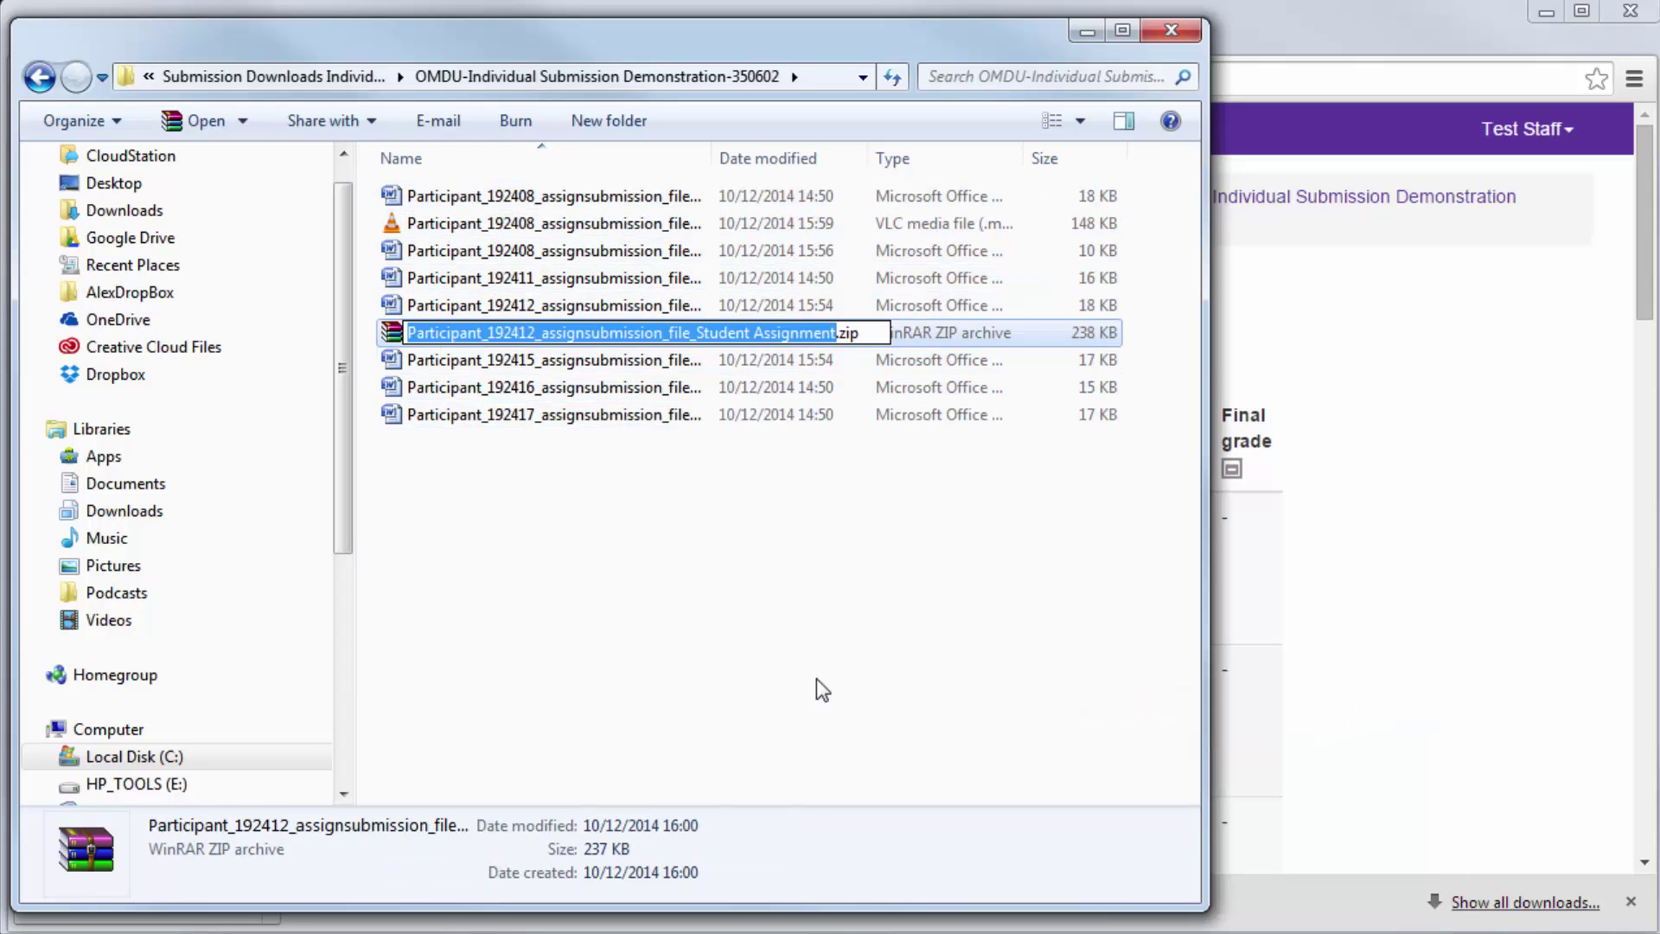
type("Marked Work")
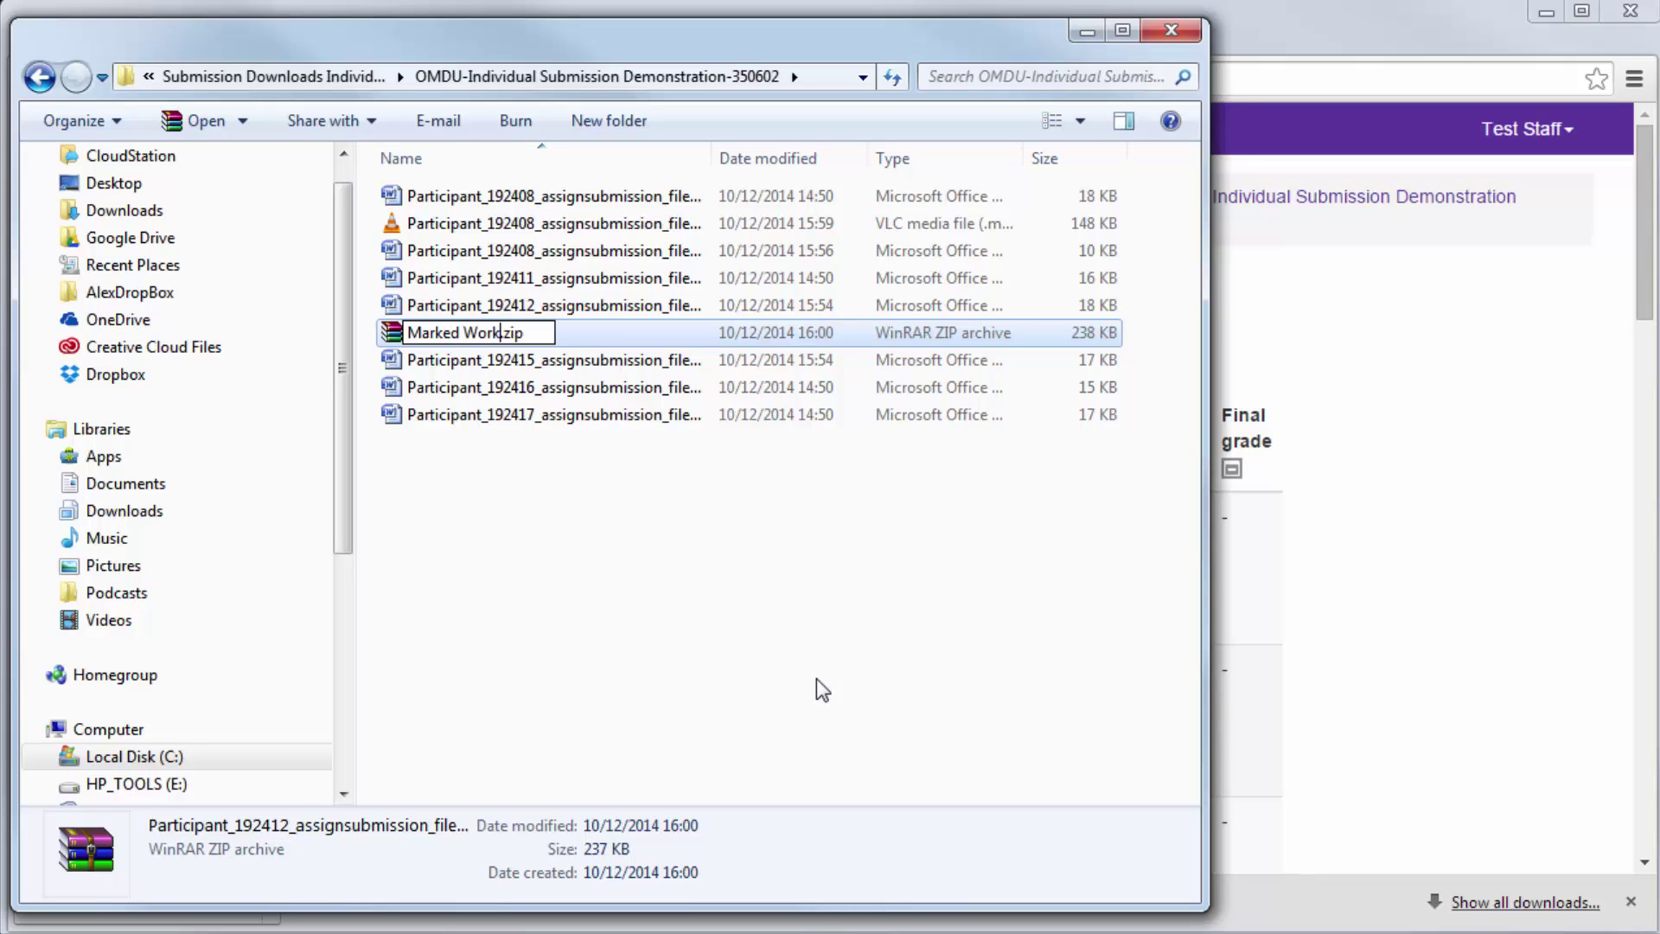
key("Return")
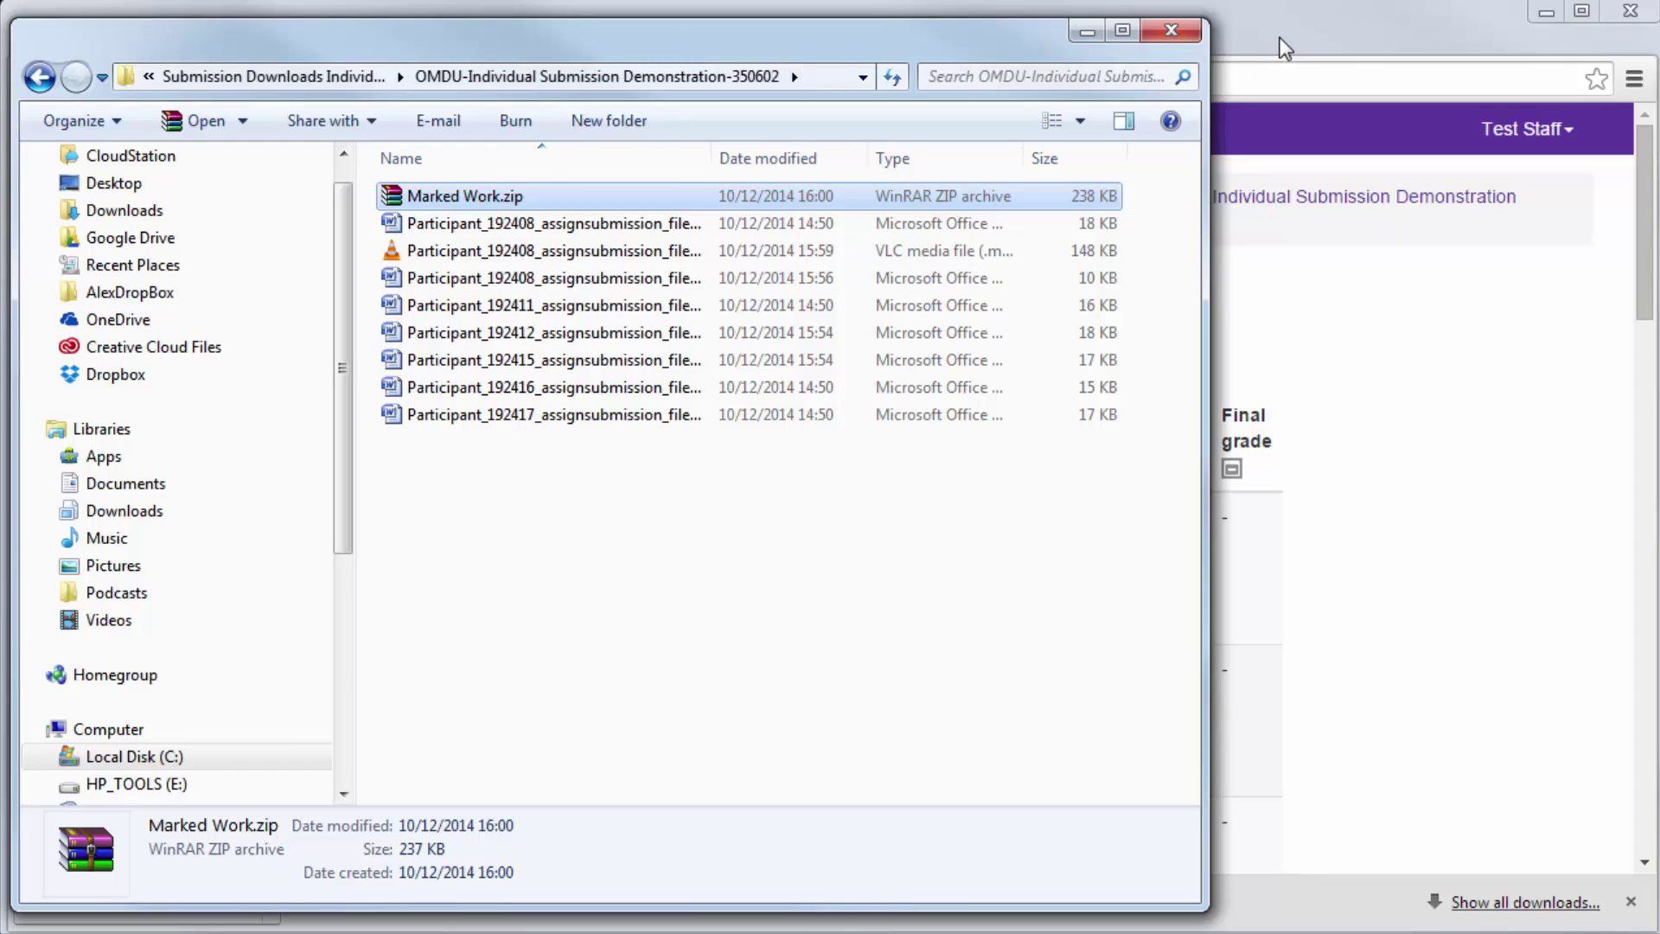
- Narrow the folder window and its navigation pane, and place the window beside the Moodle grading table
left_click_drag(916, 33, 1010, 35)
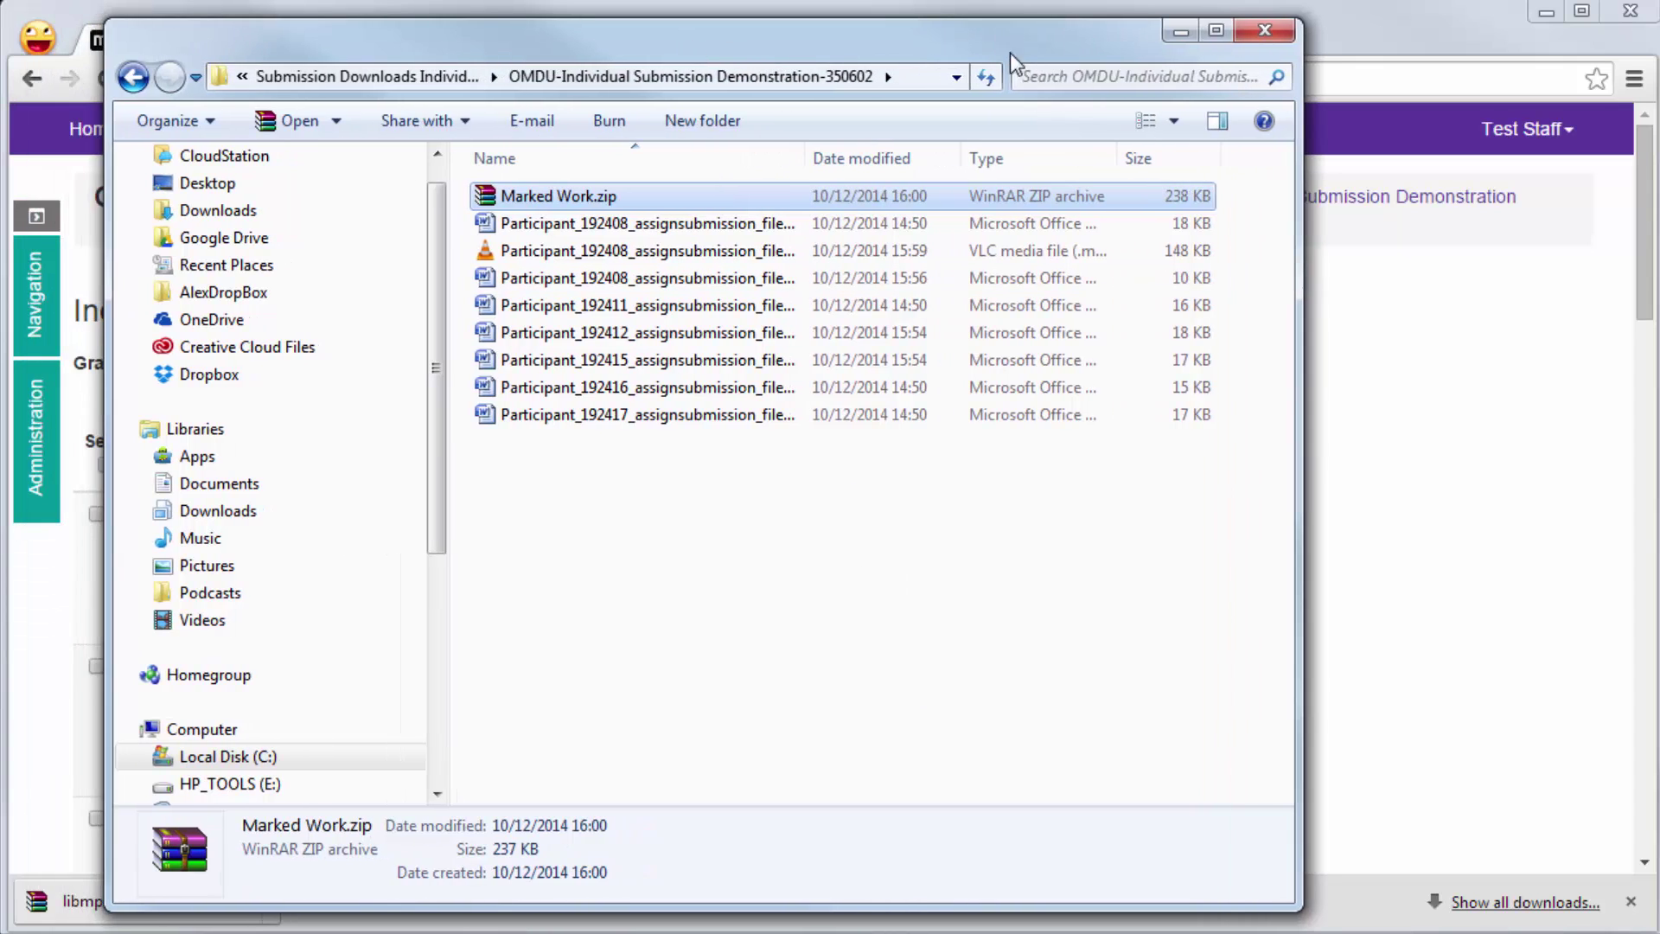
left_click_drag(1295, 245, 692, 251)
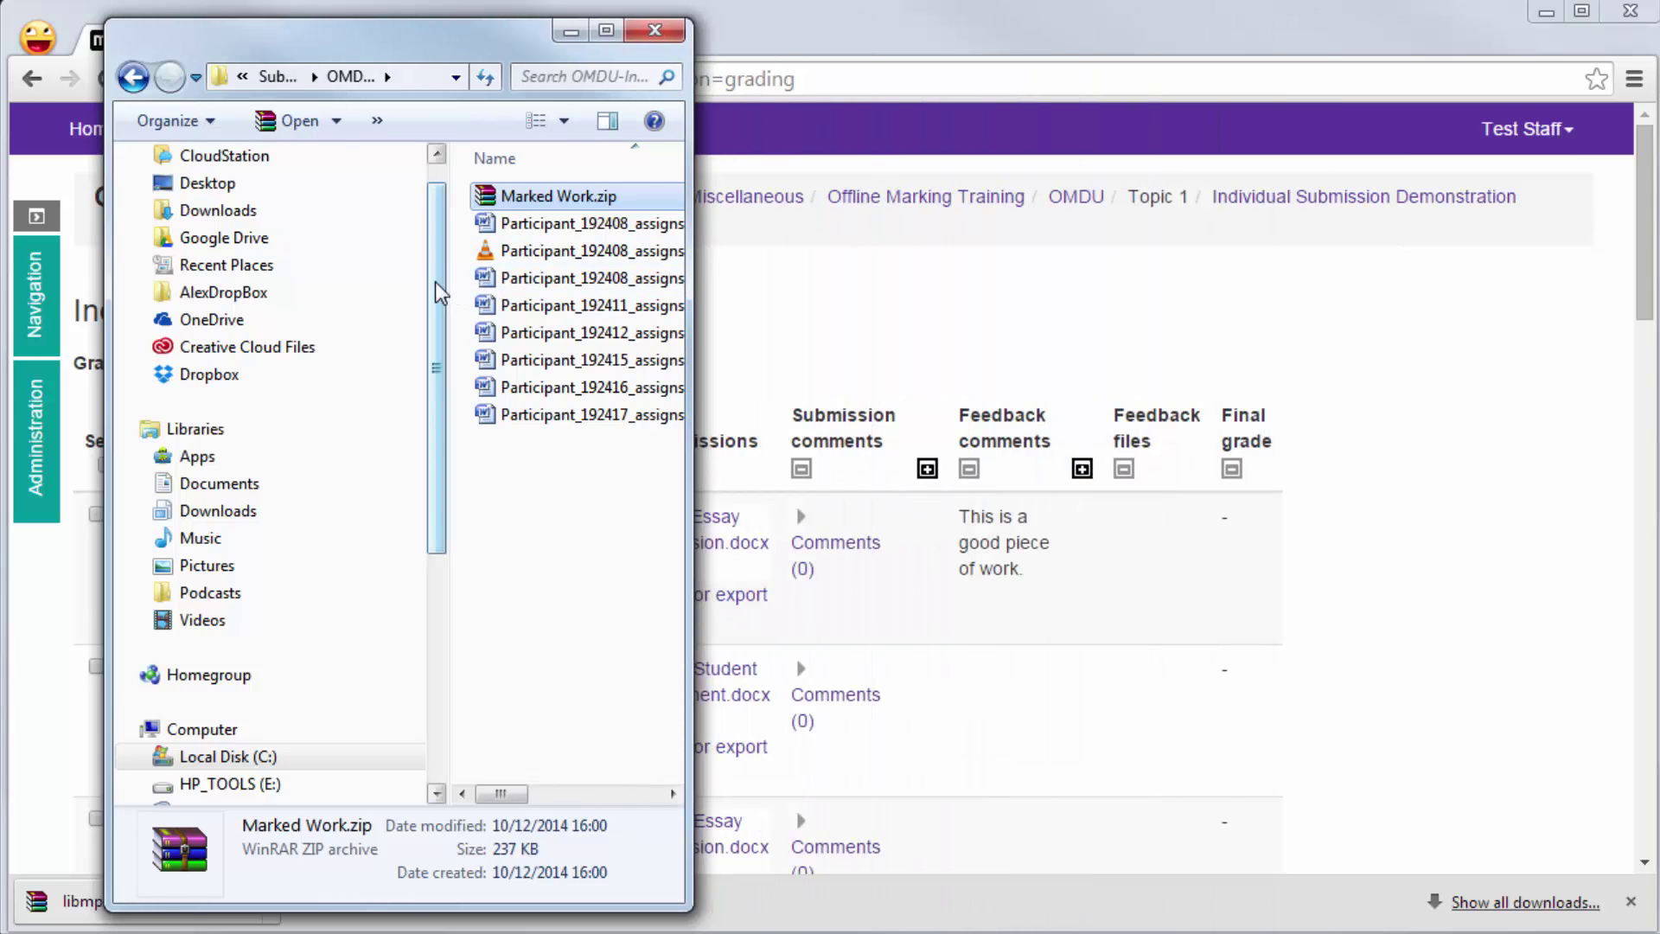
left_click_drag(448, 278, 340, 280)
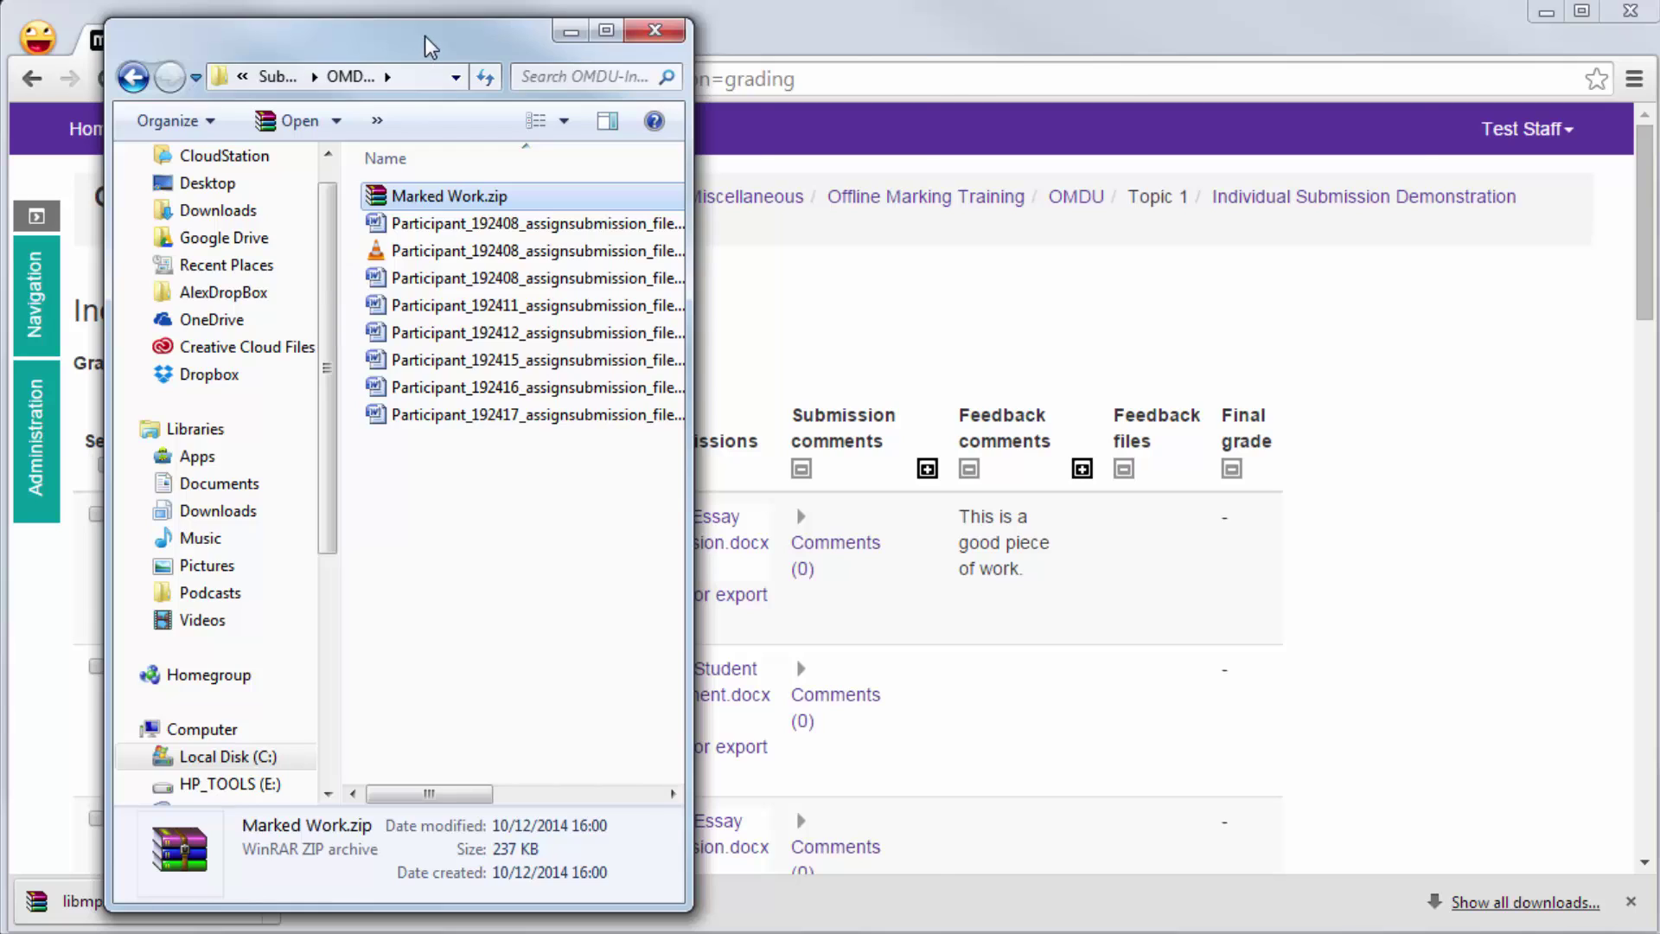
left_click_drag(430, 47, 1297, 51)
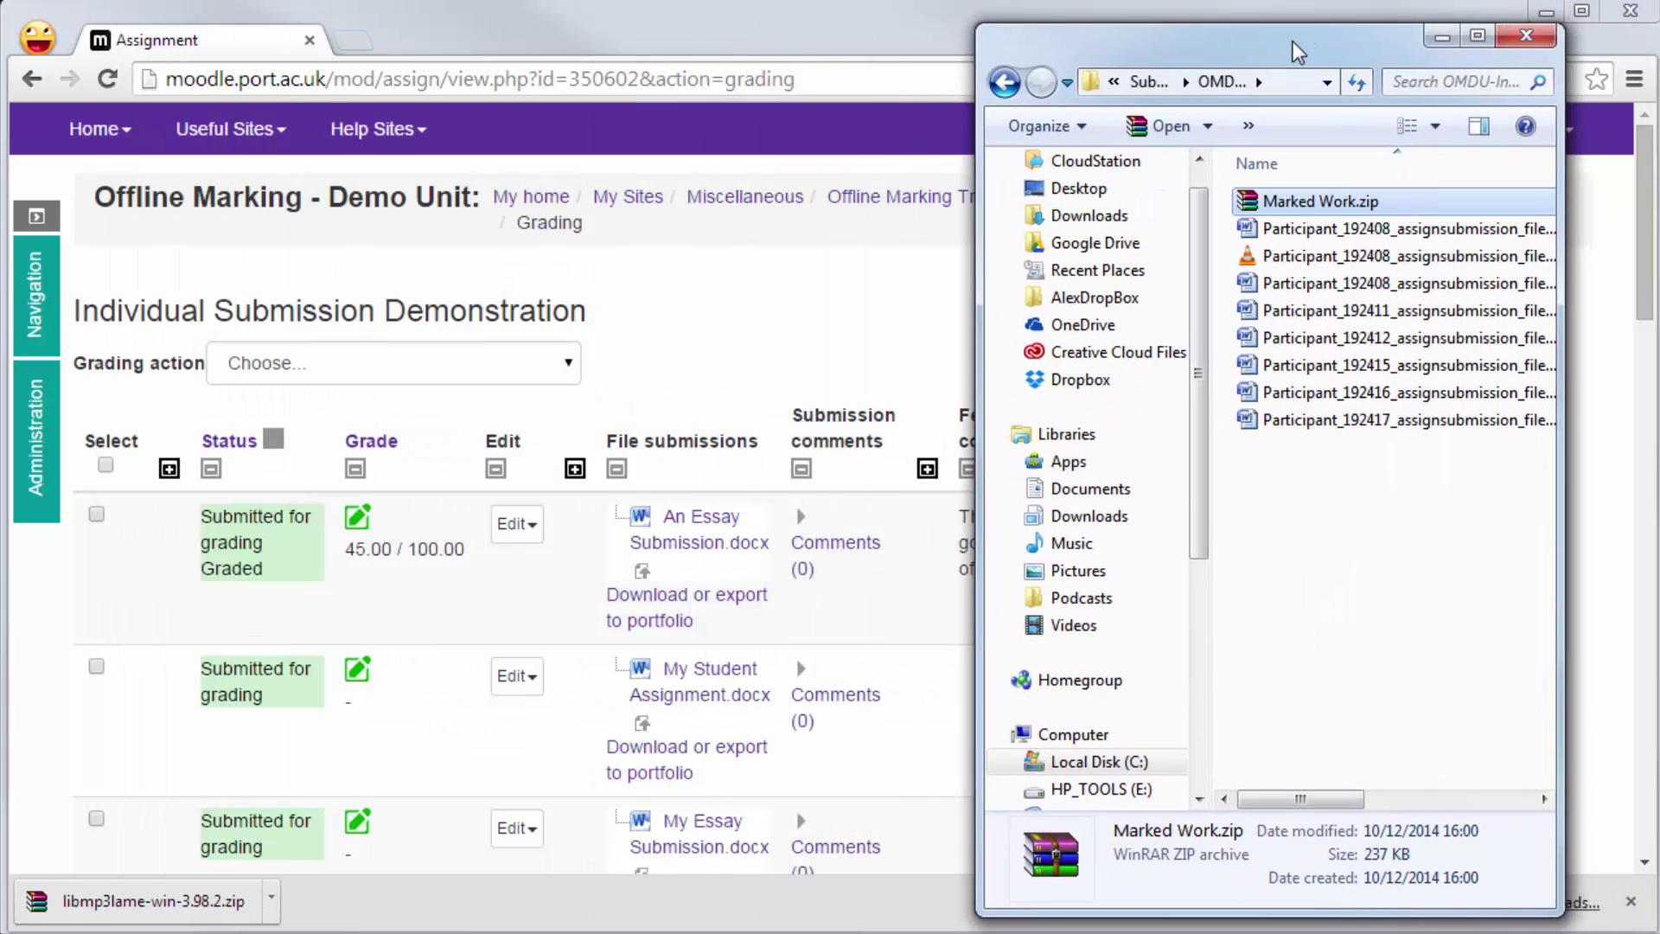
left_click(546, 363)
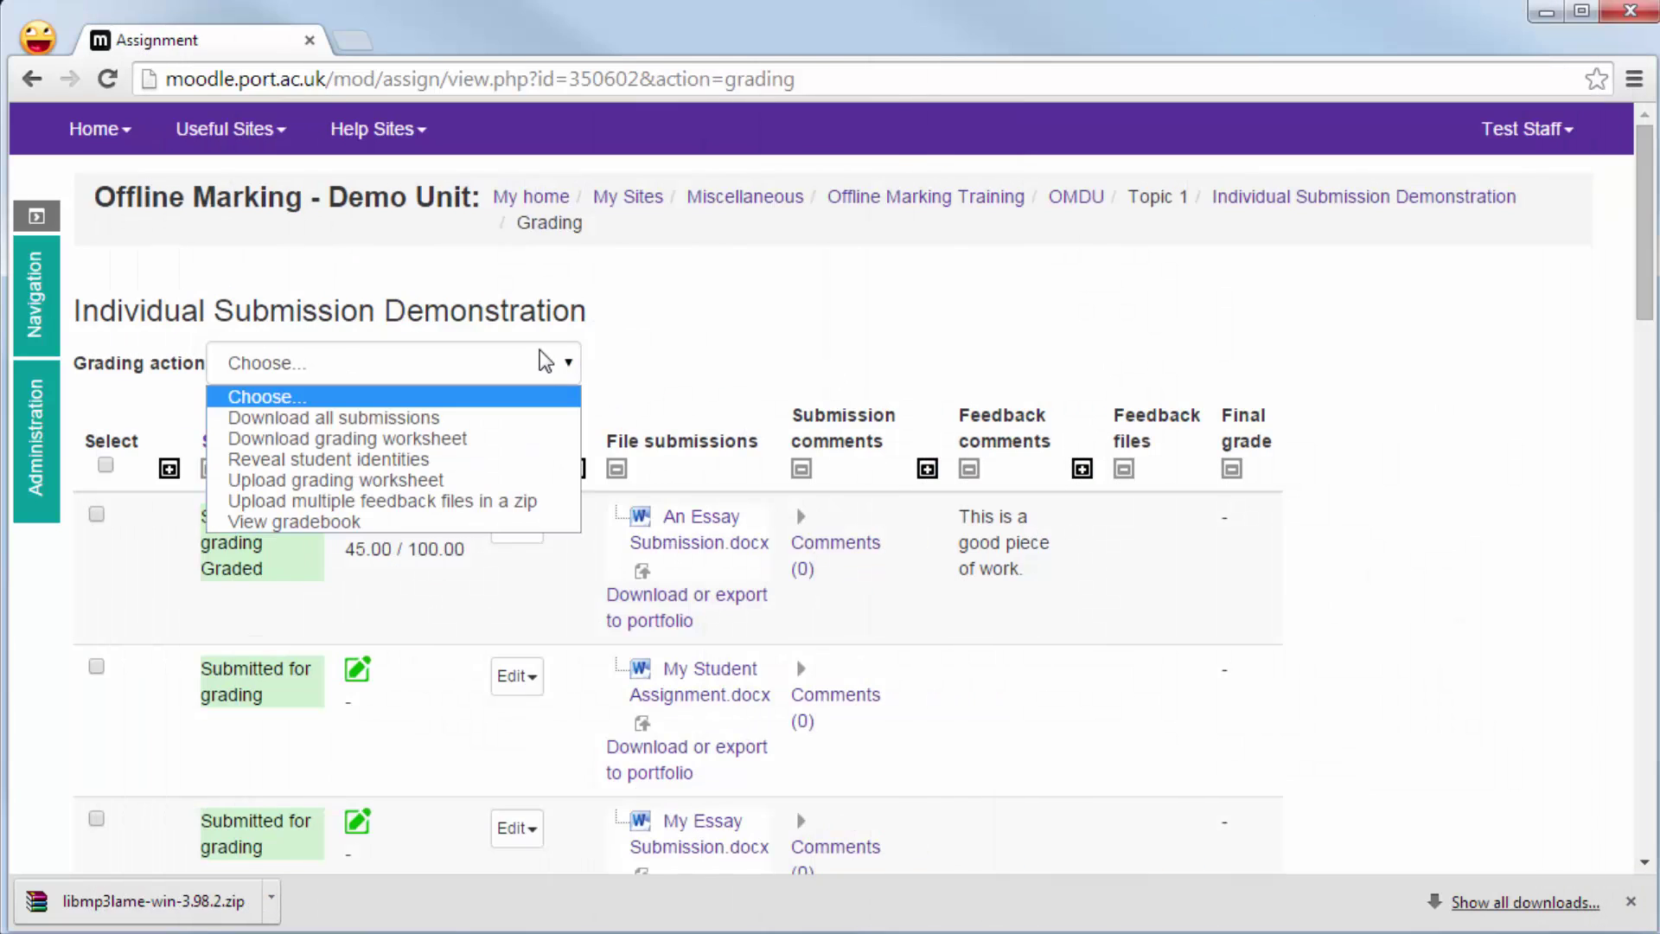
left_click(360, 479)
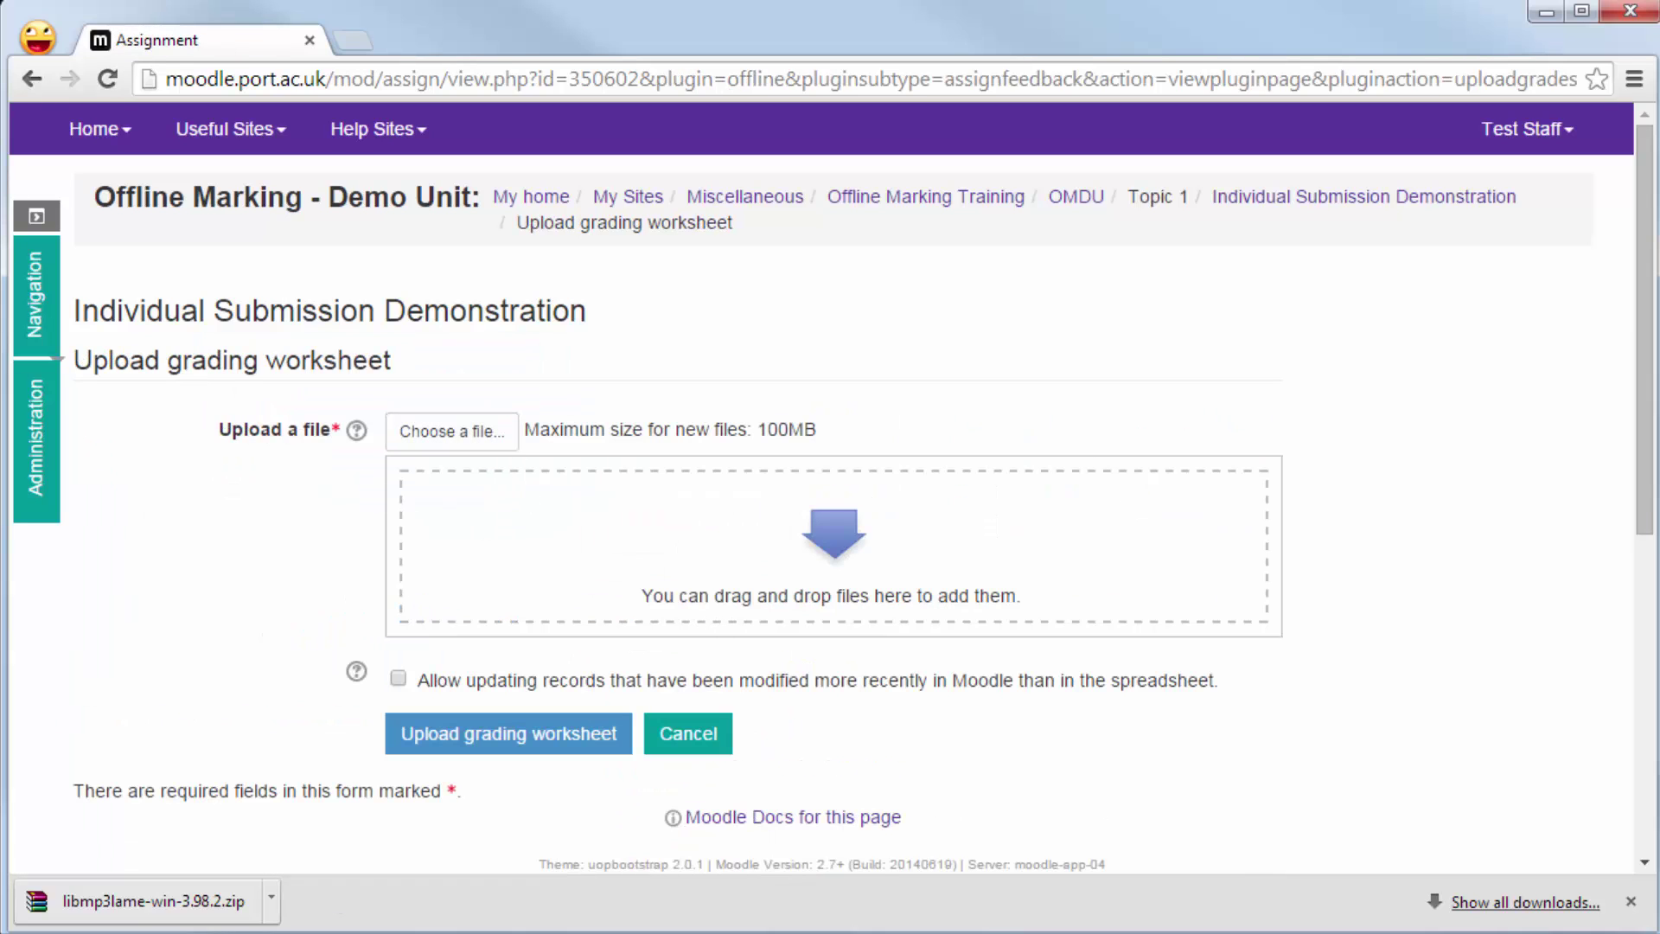
key("alt+Tab")
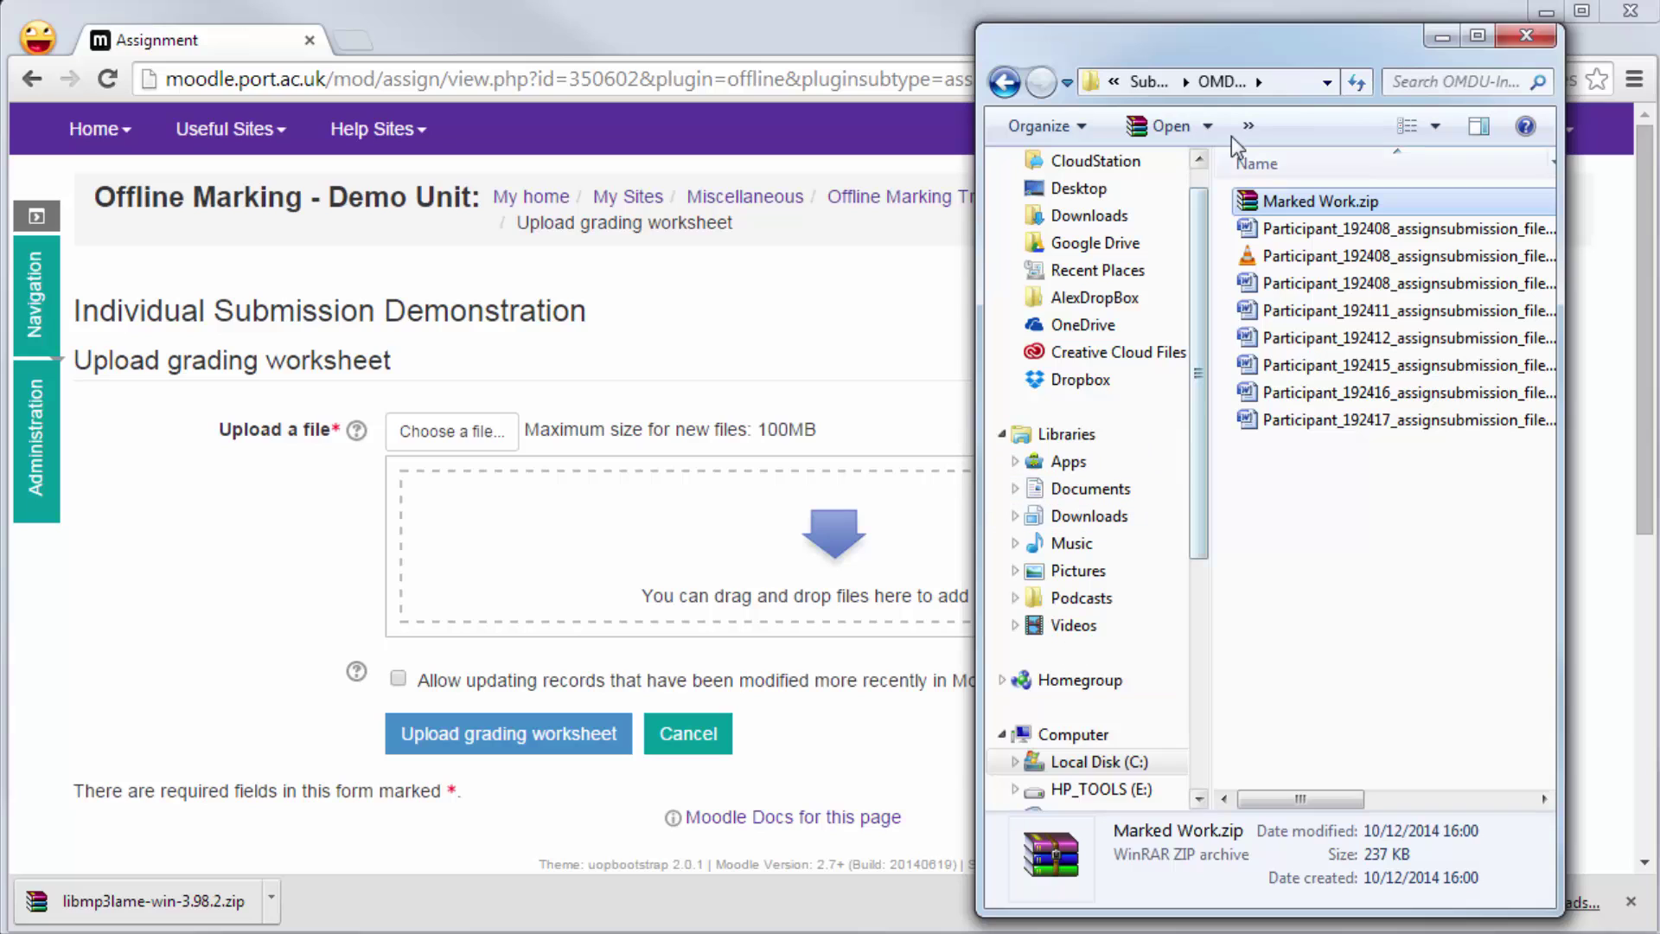
left_click(1150, 83)
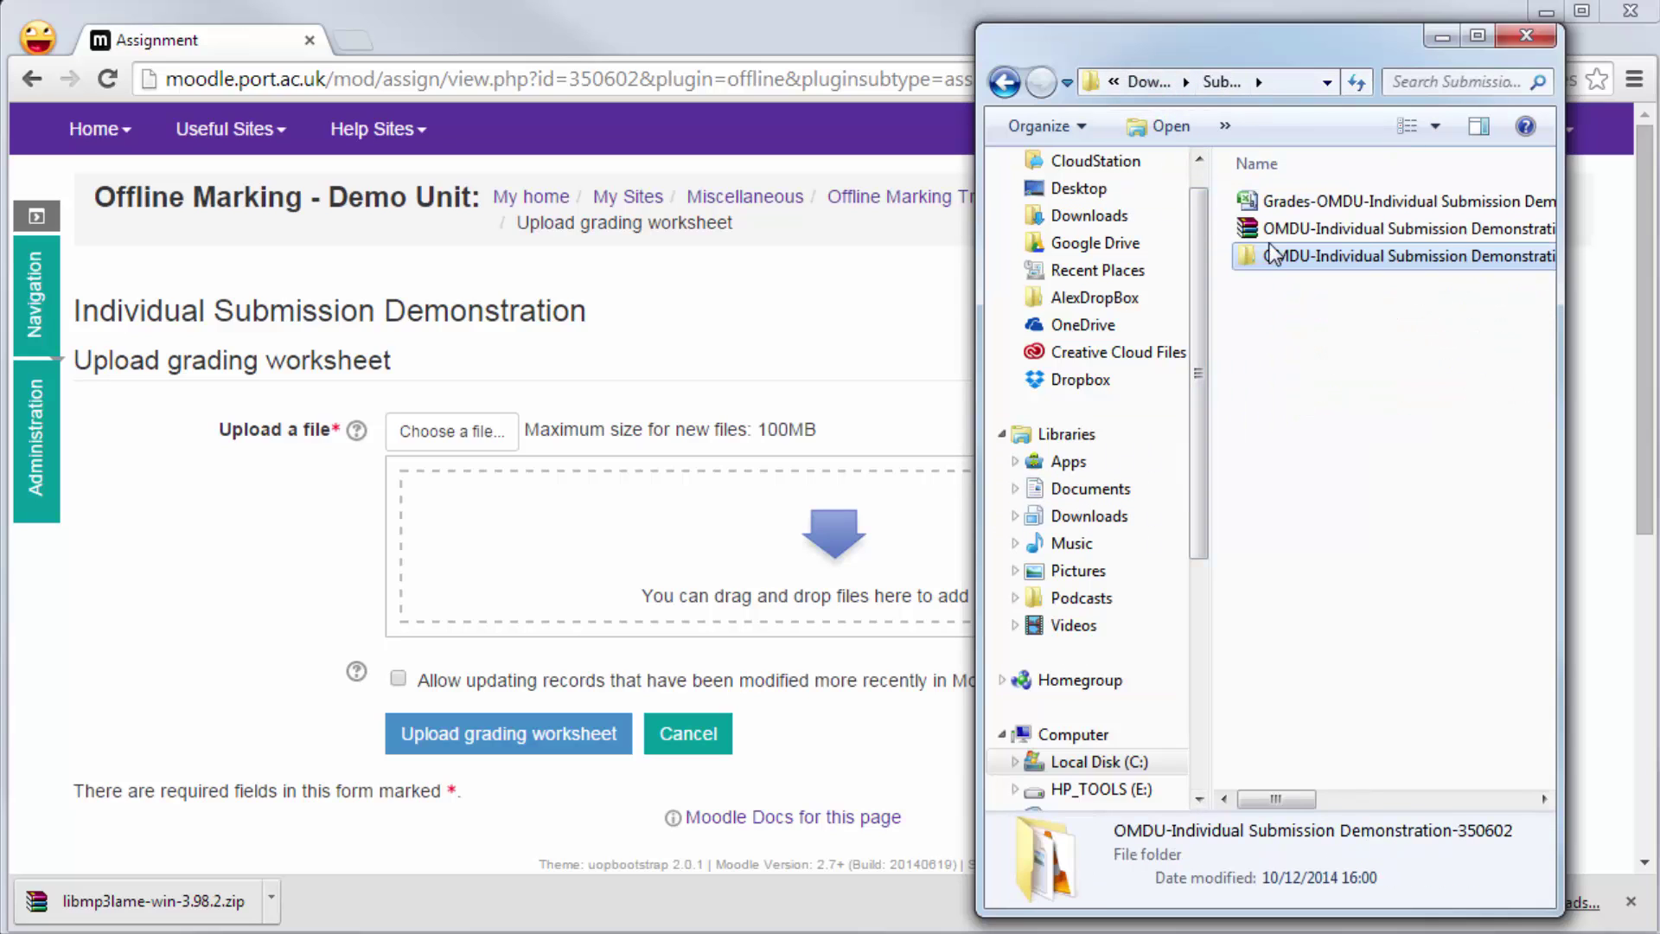
left_click_drag(1297, 203, 602, 545)
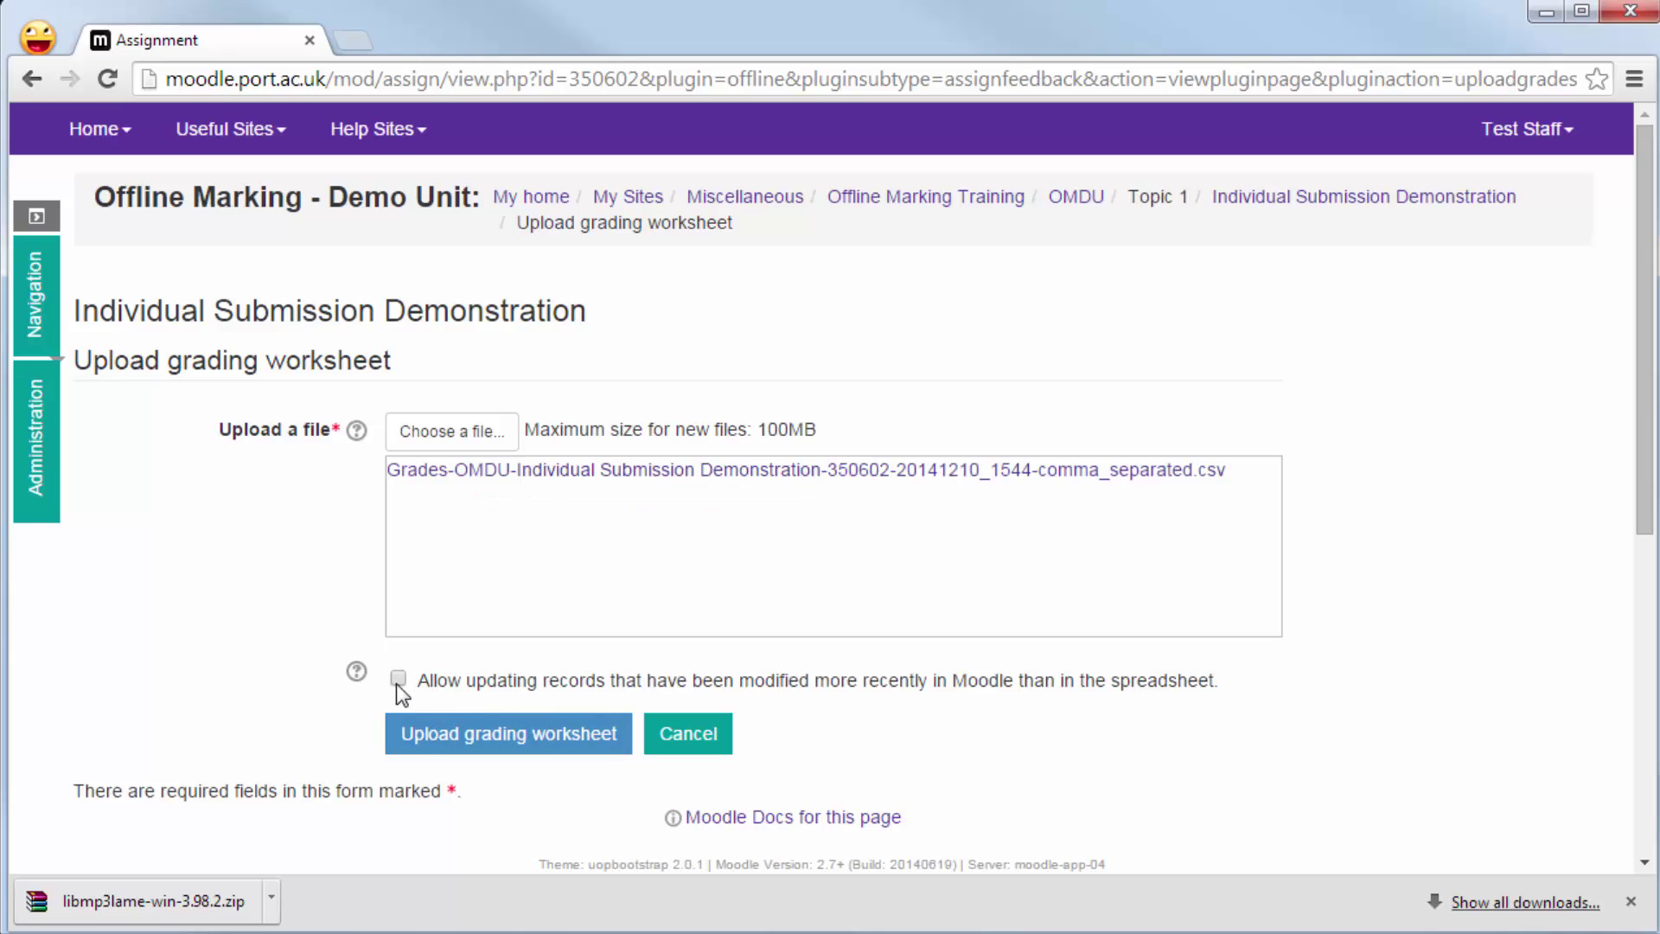
- Dismiss the browser's download bar, upload the grading worksheet, confirm its grade and feedback changes, and return to the grading table
left_click(1631, 901)
left_click(531, 754)
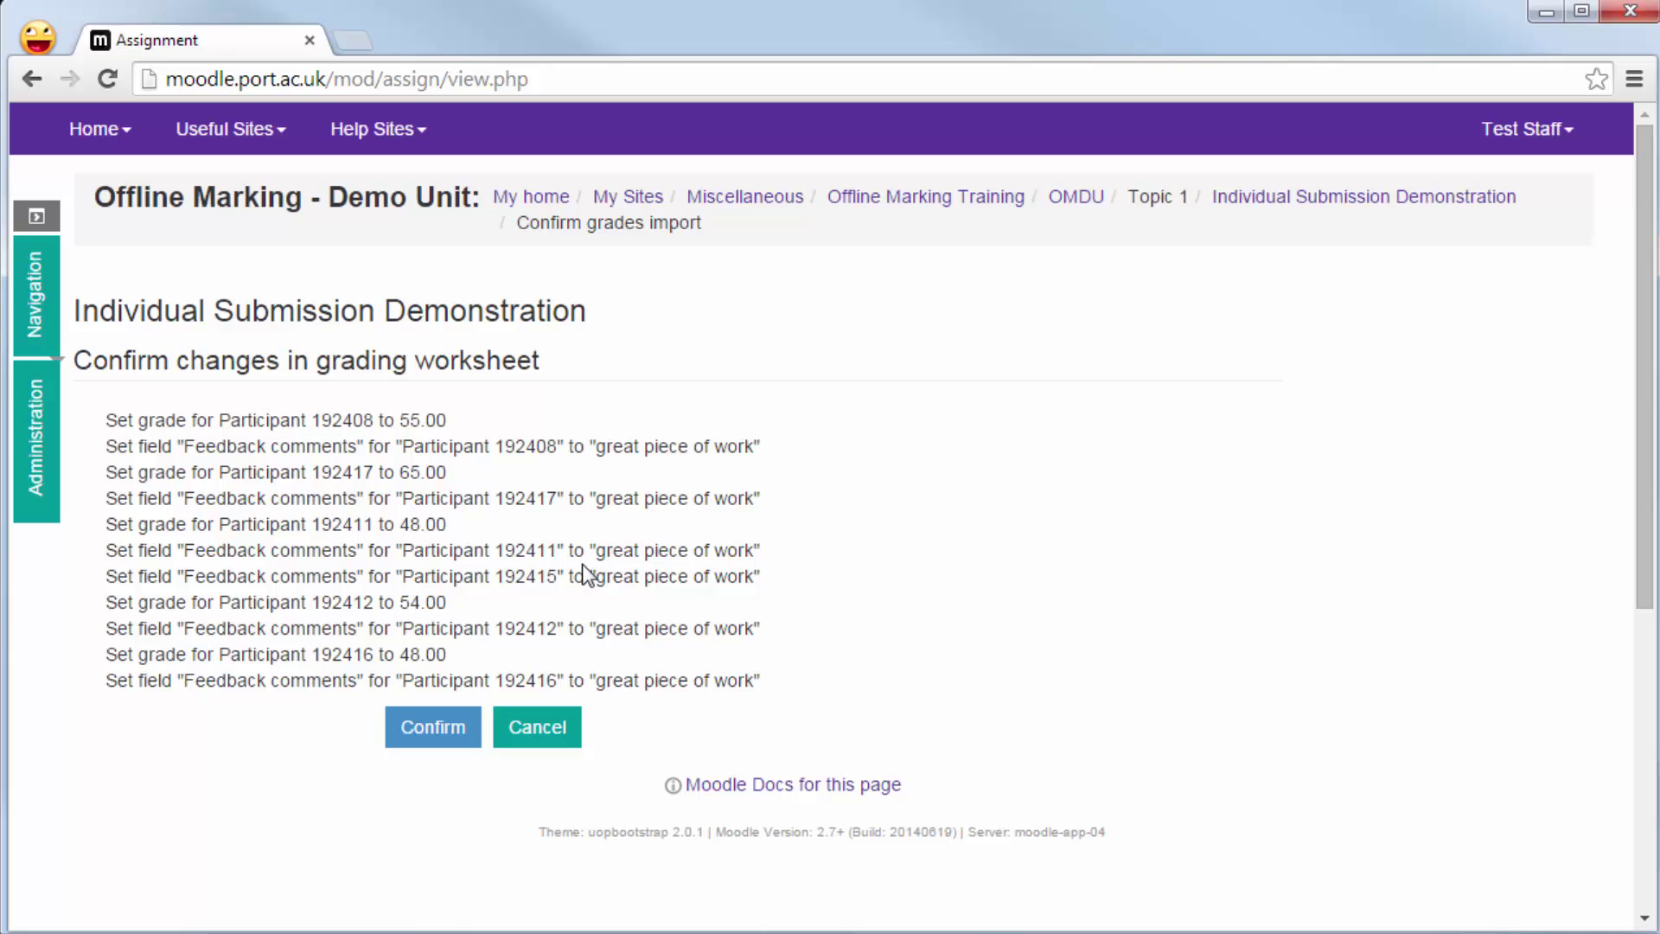
left_click(448, 733)
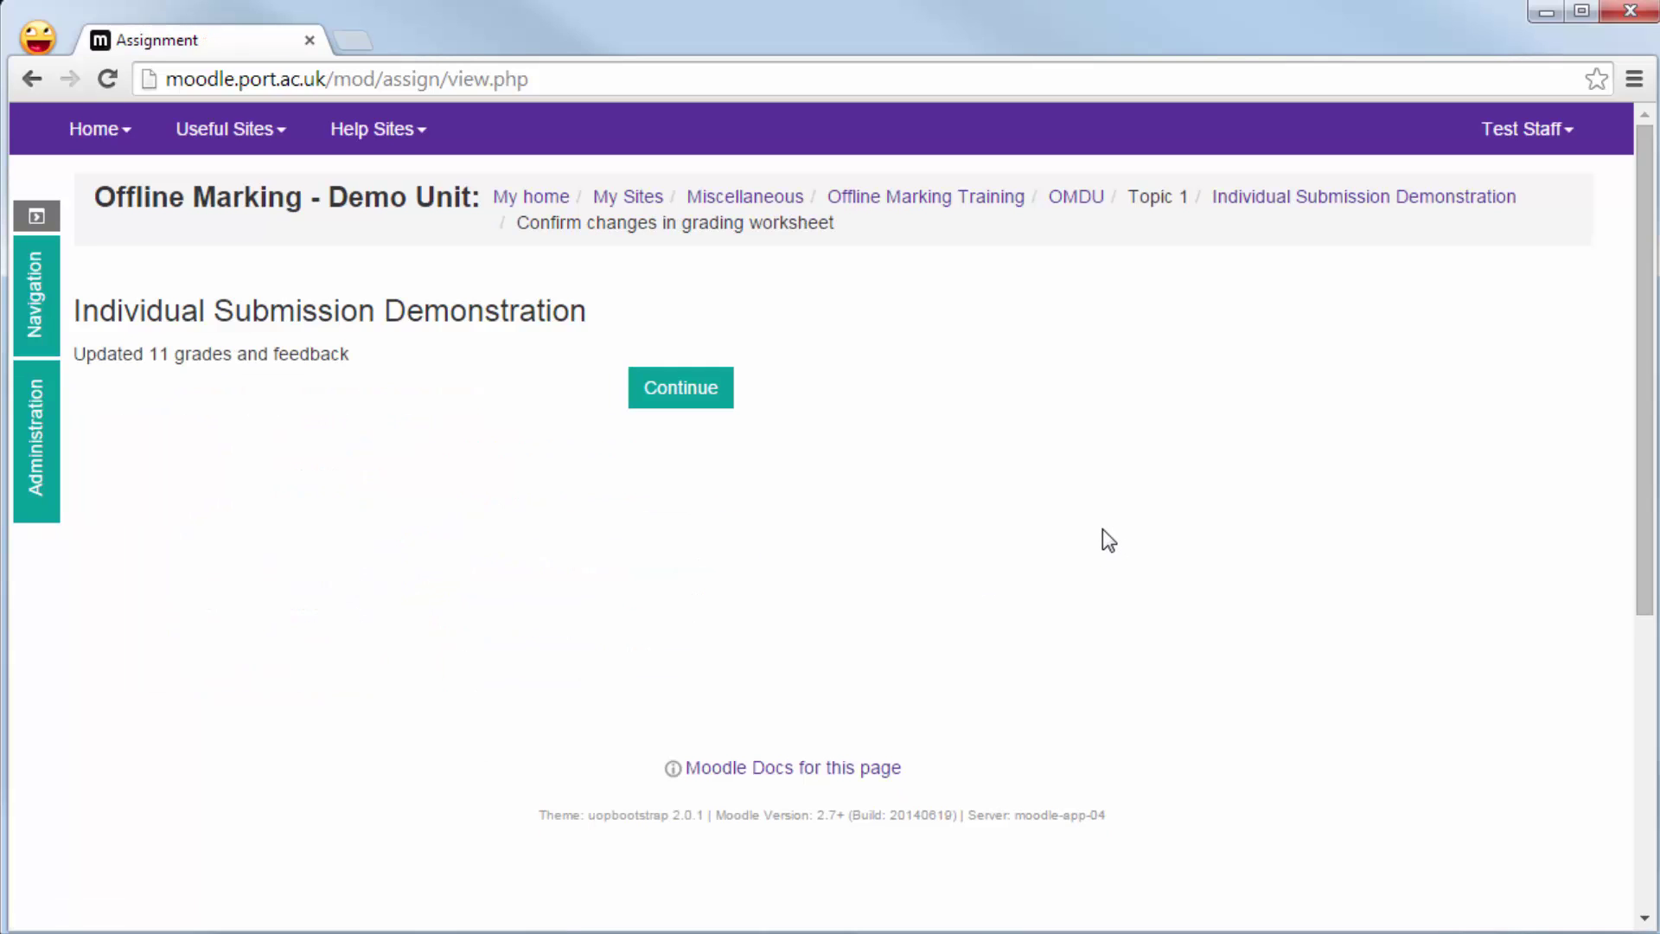
left_click(704, 397)
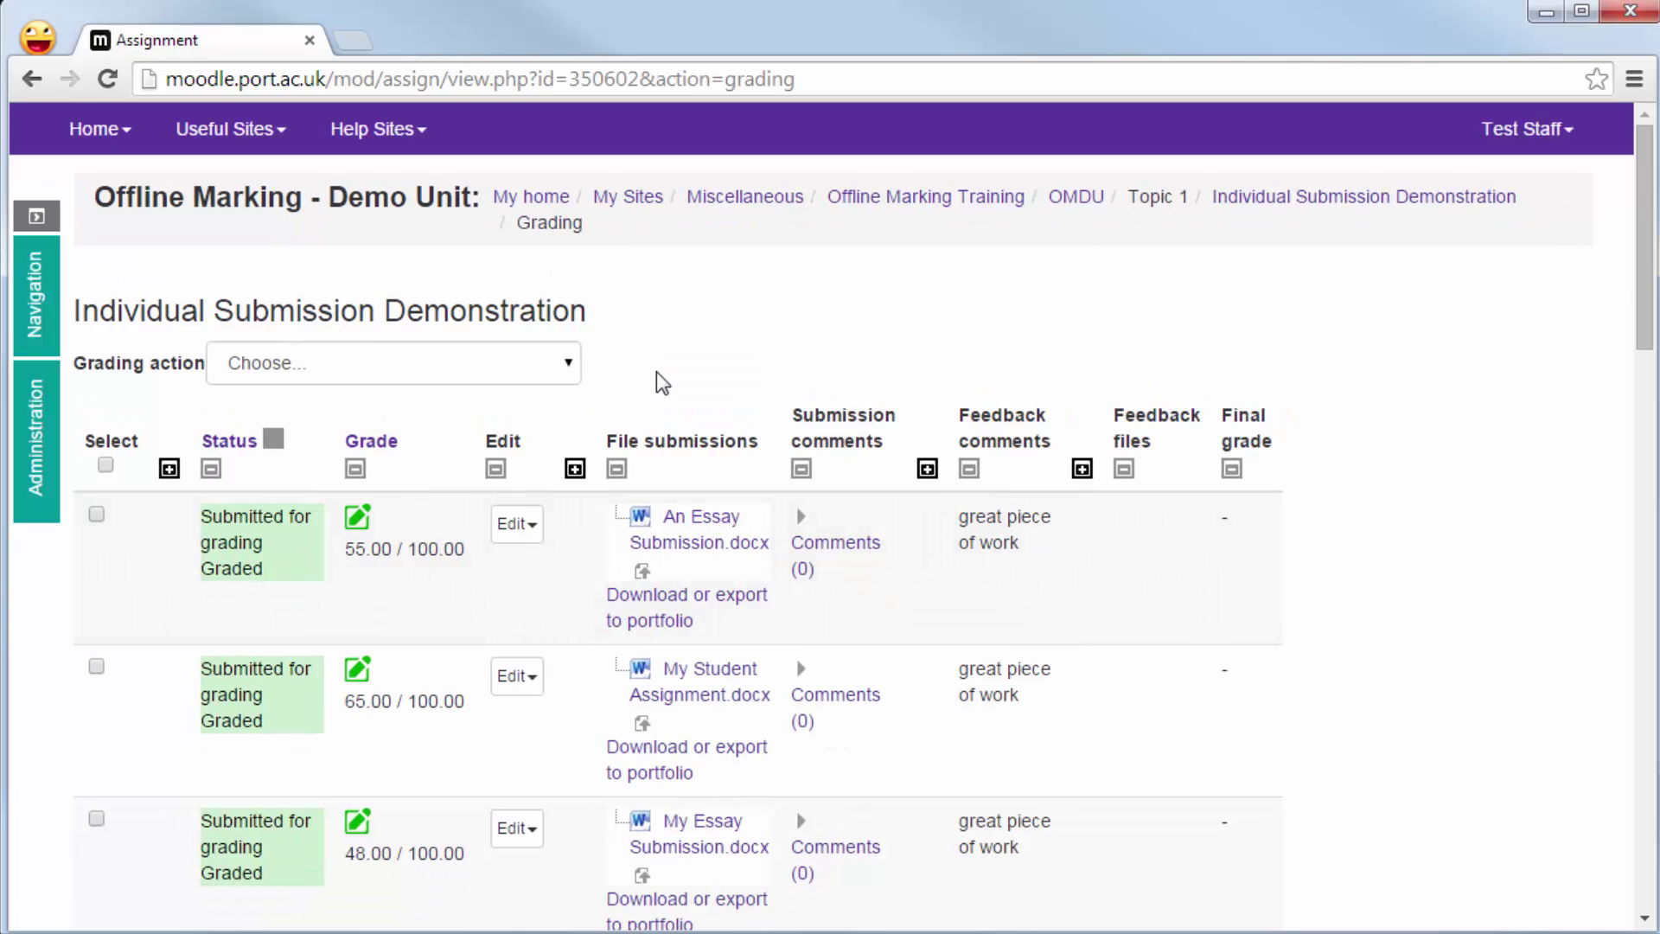
- Sort the grading table by grade and open the ungraded My Essay.docx submission for grading
left_click(371, 442)
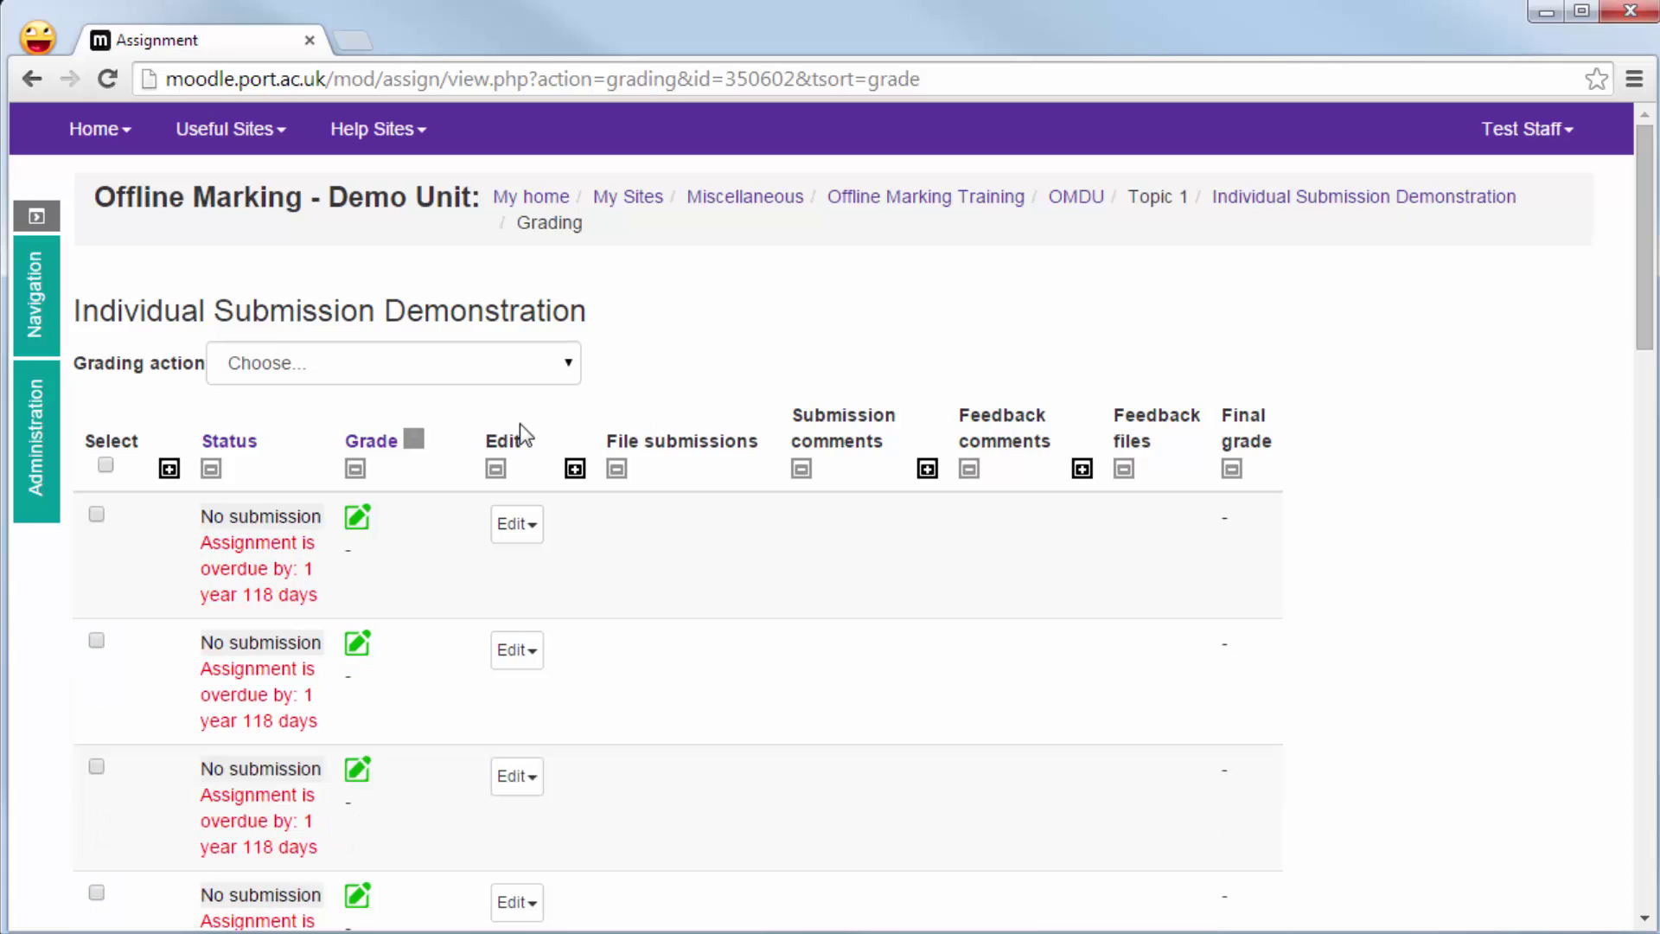
scroll(588, 442, "down", 2)
scroll(408, 406, "down", 3)
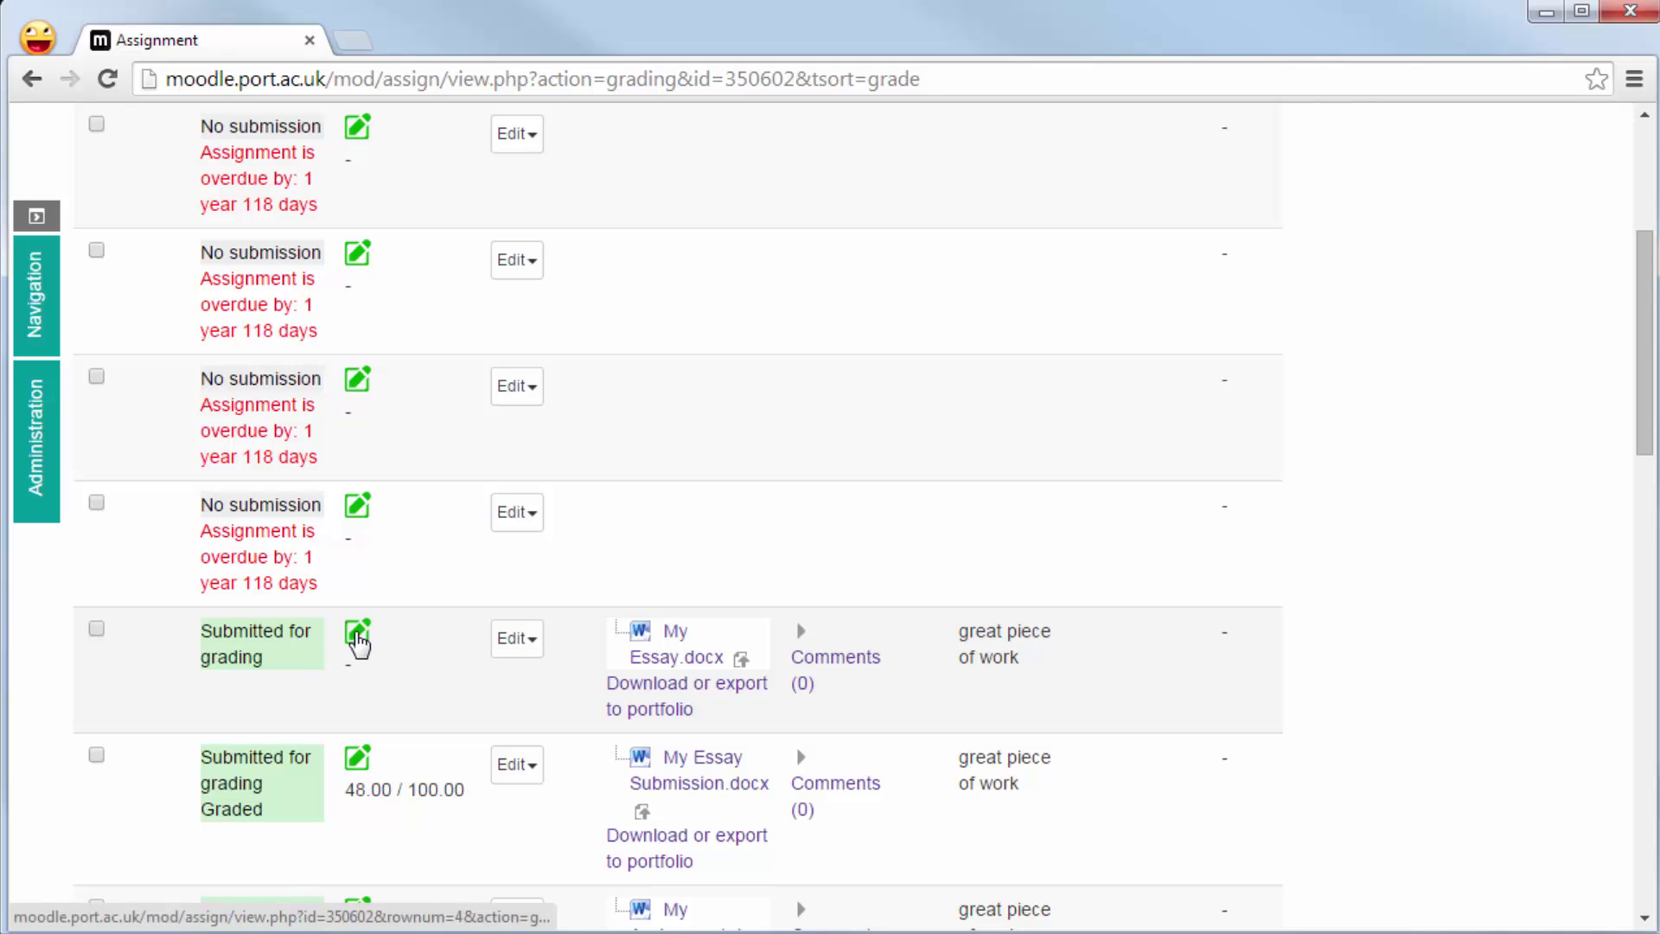
left_click(358, 640)
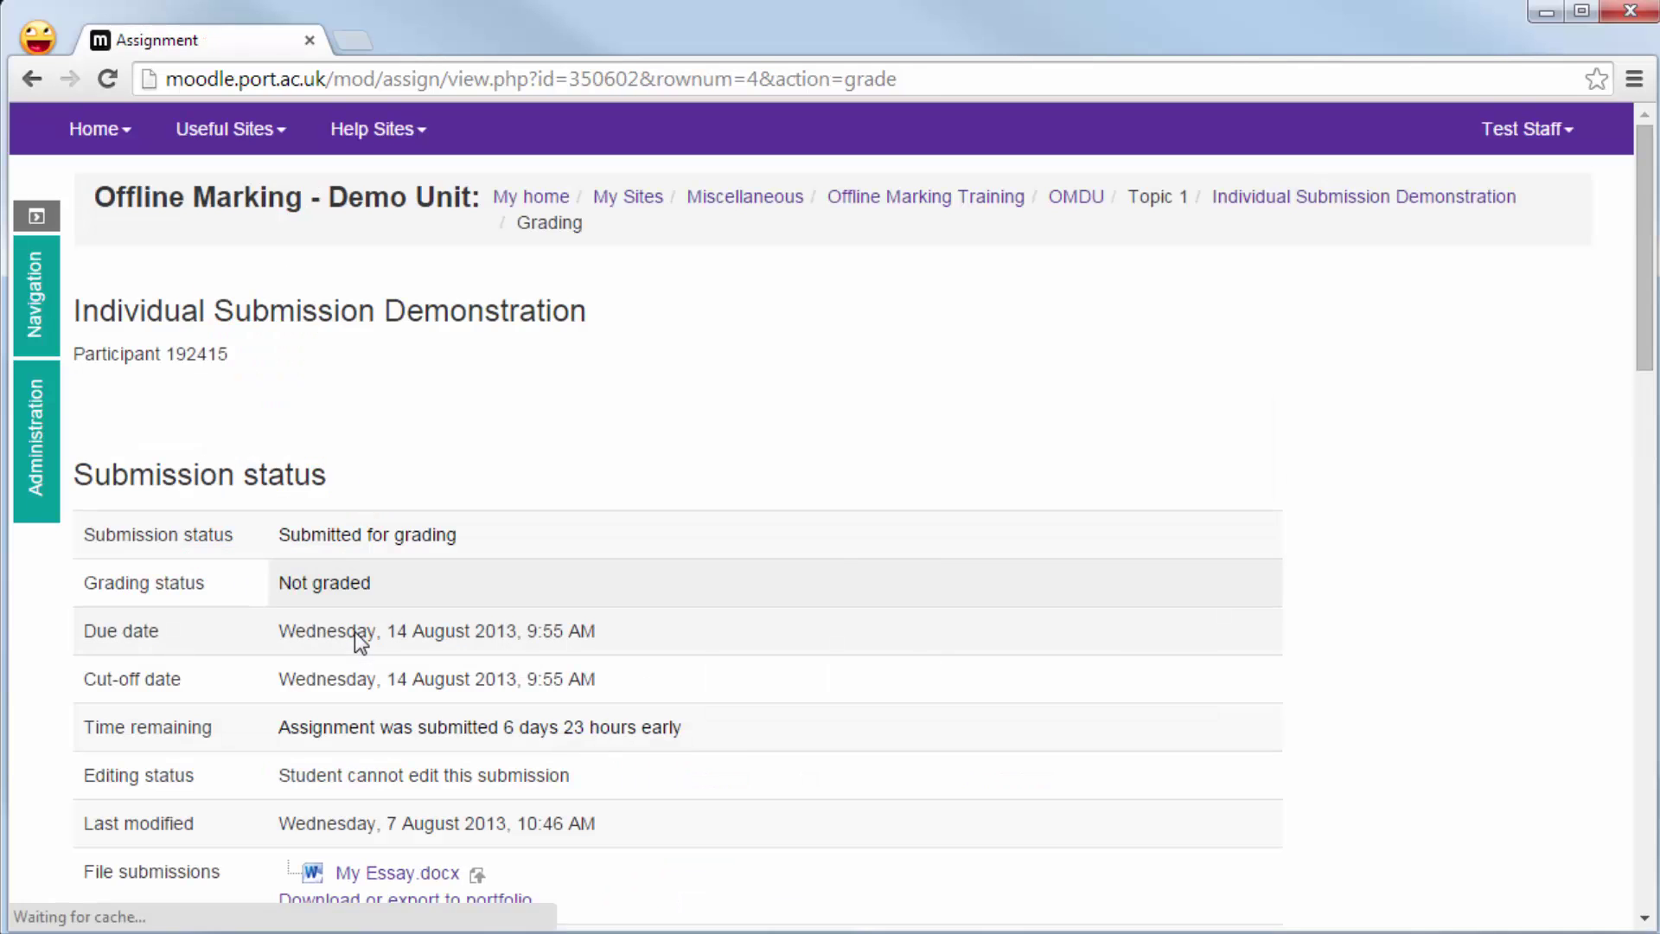
- Set the submission's grade to 45 out of 100, save the changes, and return to the grading table
scroll(523, 644, "down", 6)
left_click(465, 701)
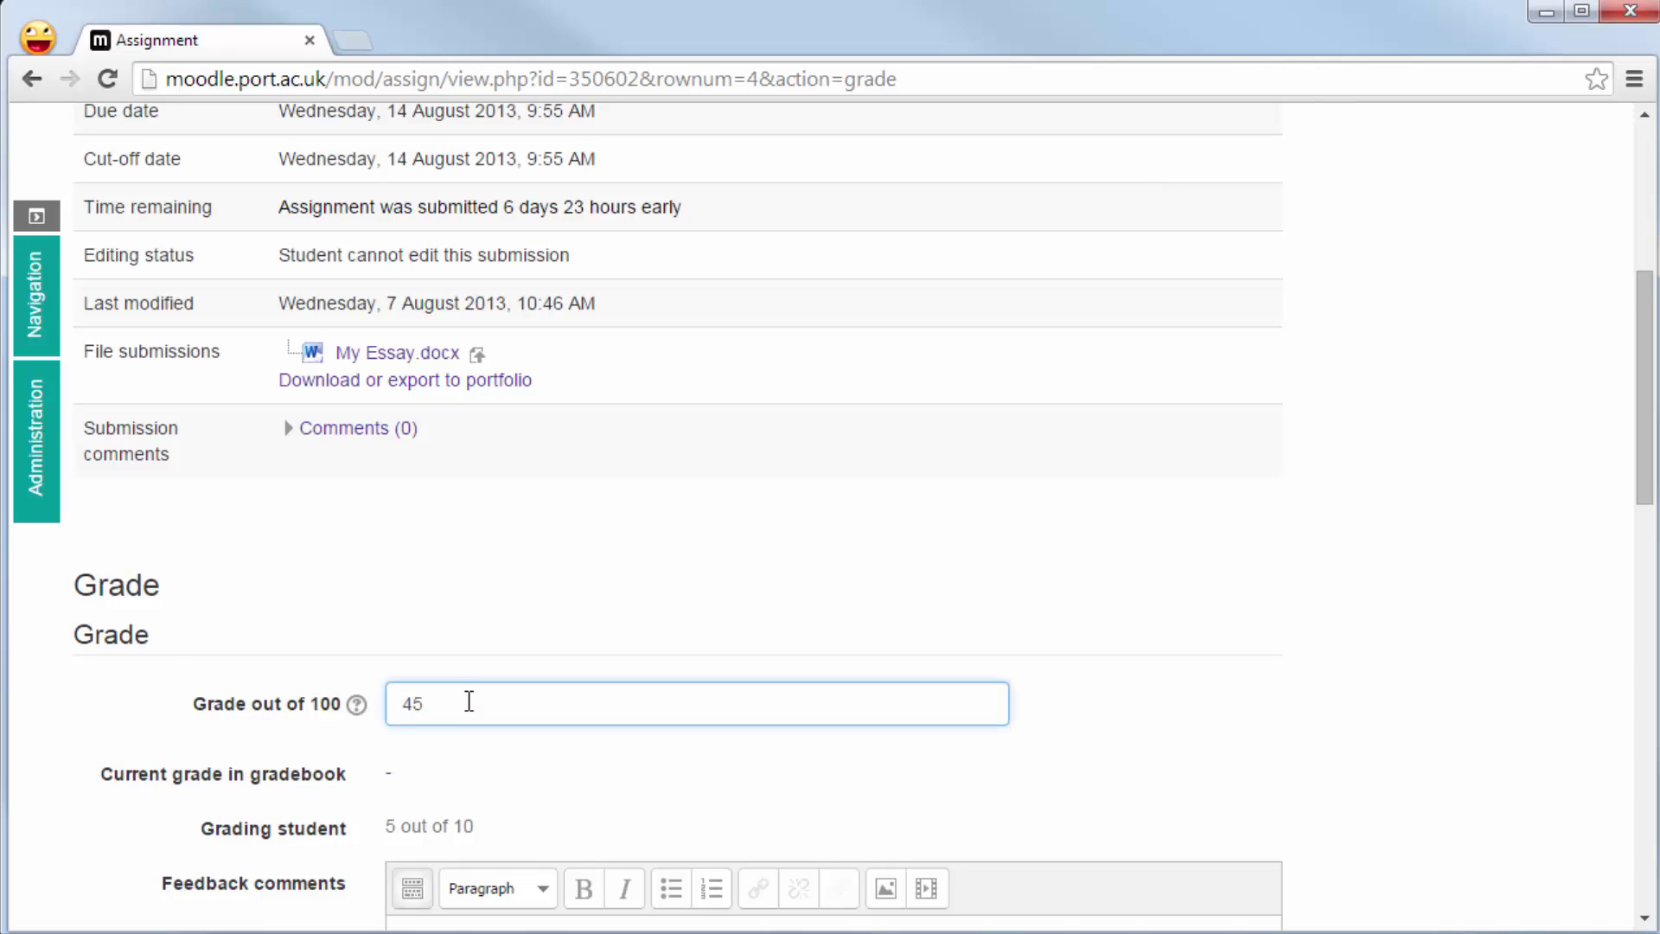
scroll(469, 700, "down", 13)
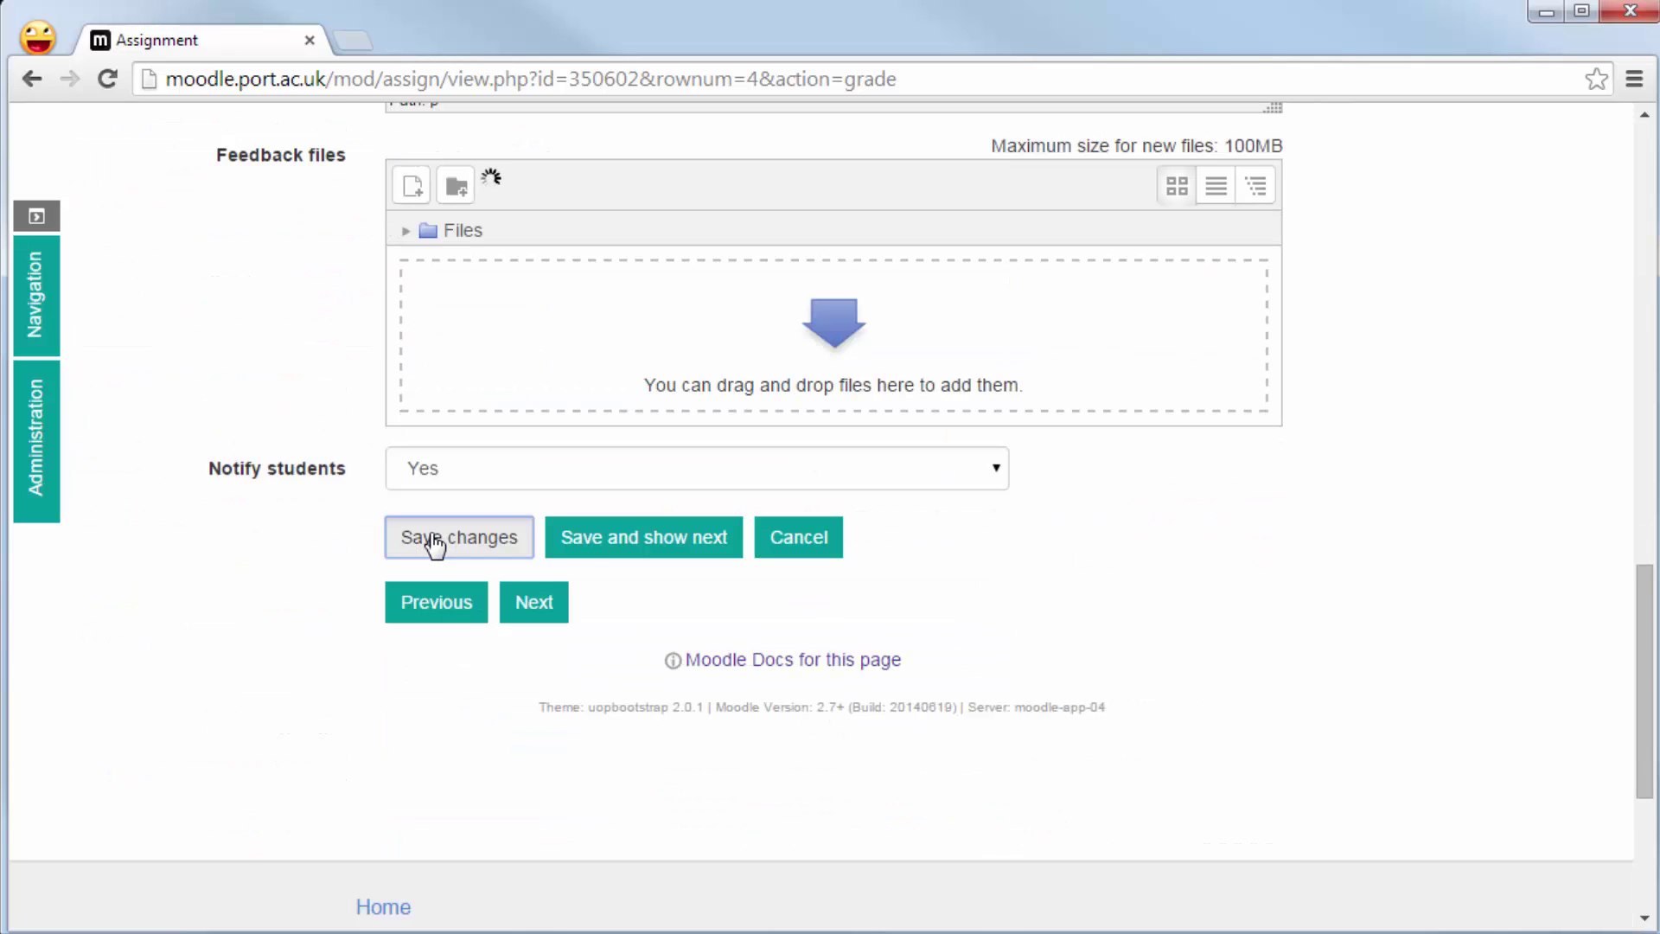
left_click(435, 543)
left_click(687, 575)
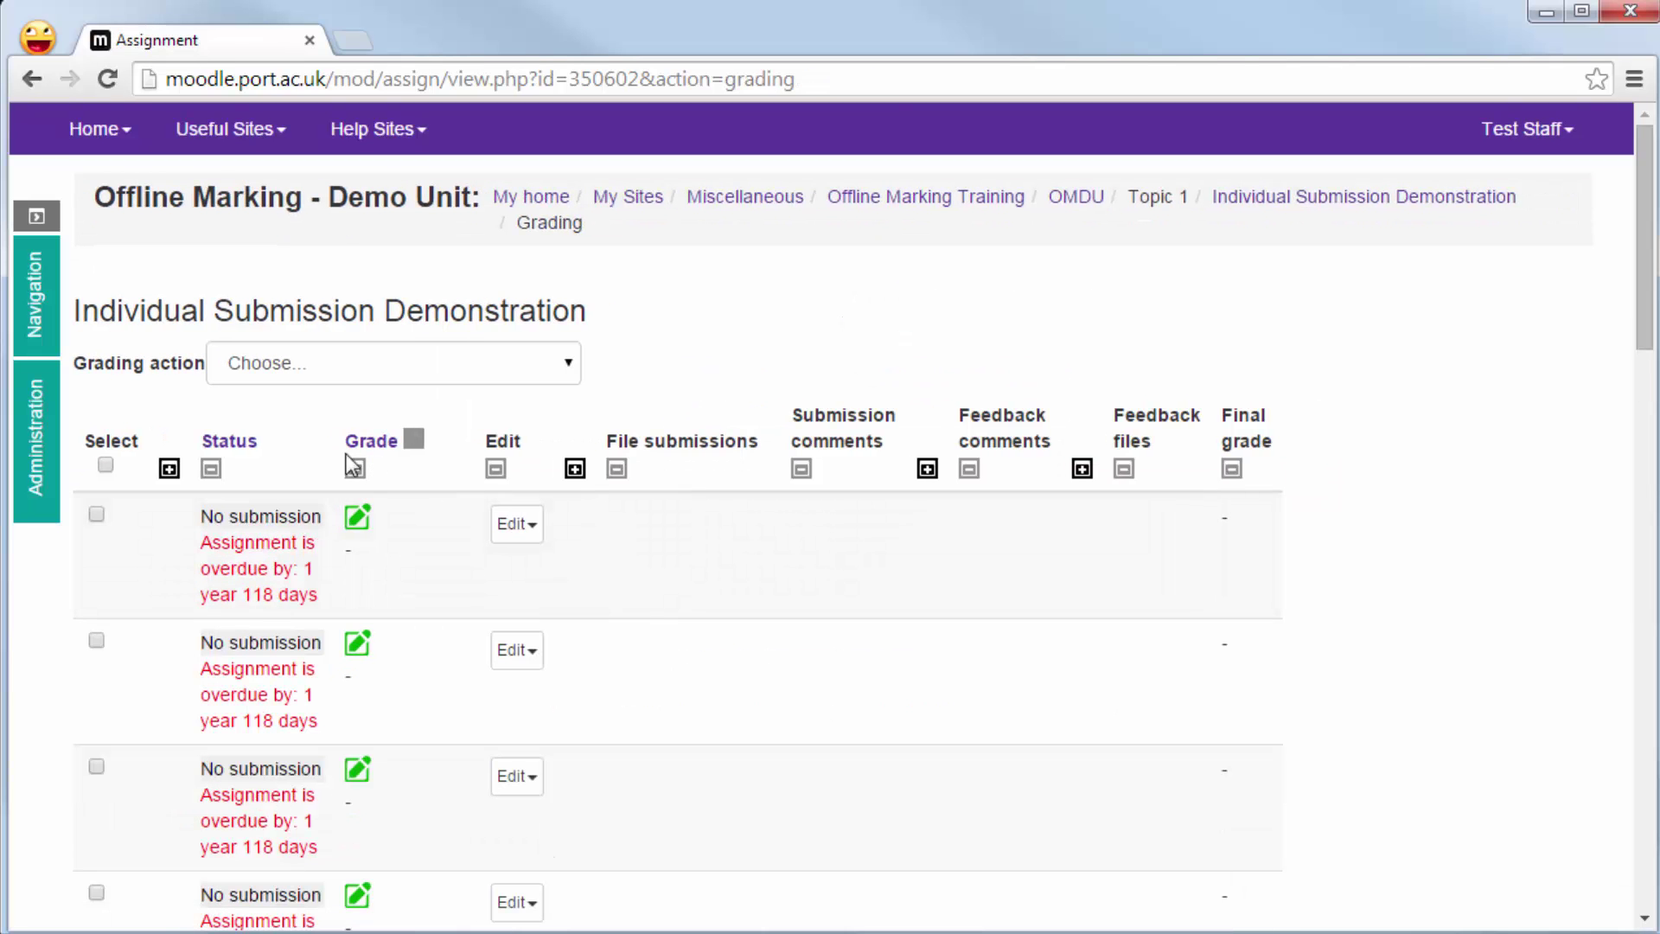
- Reverse the grade sort to put the highest marks first, and review the grades, feedback comments and Feedback files column
left_click(362, 445)
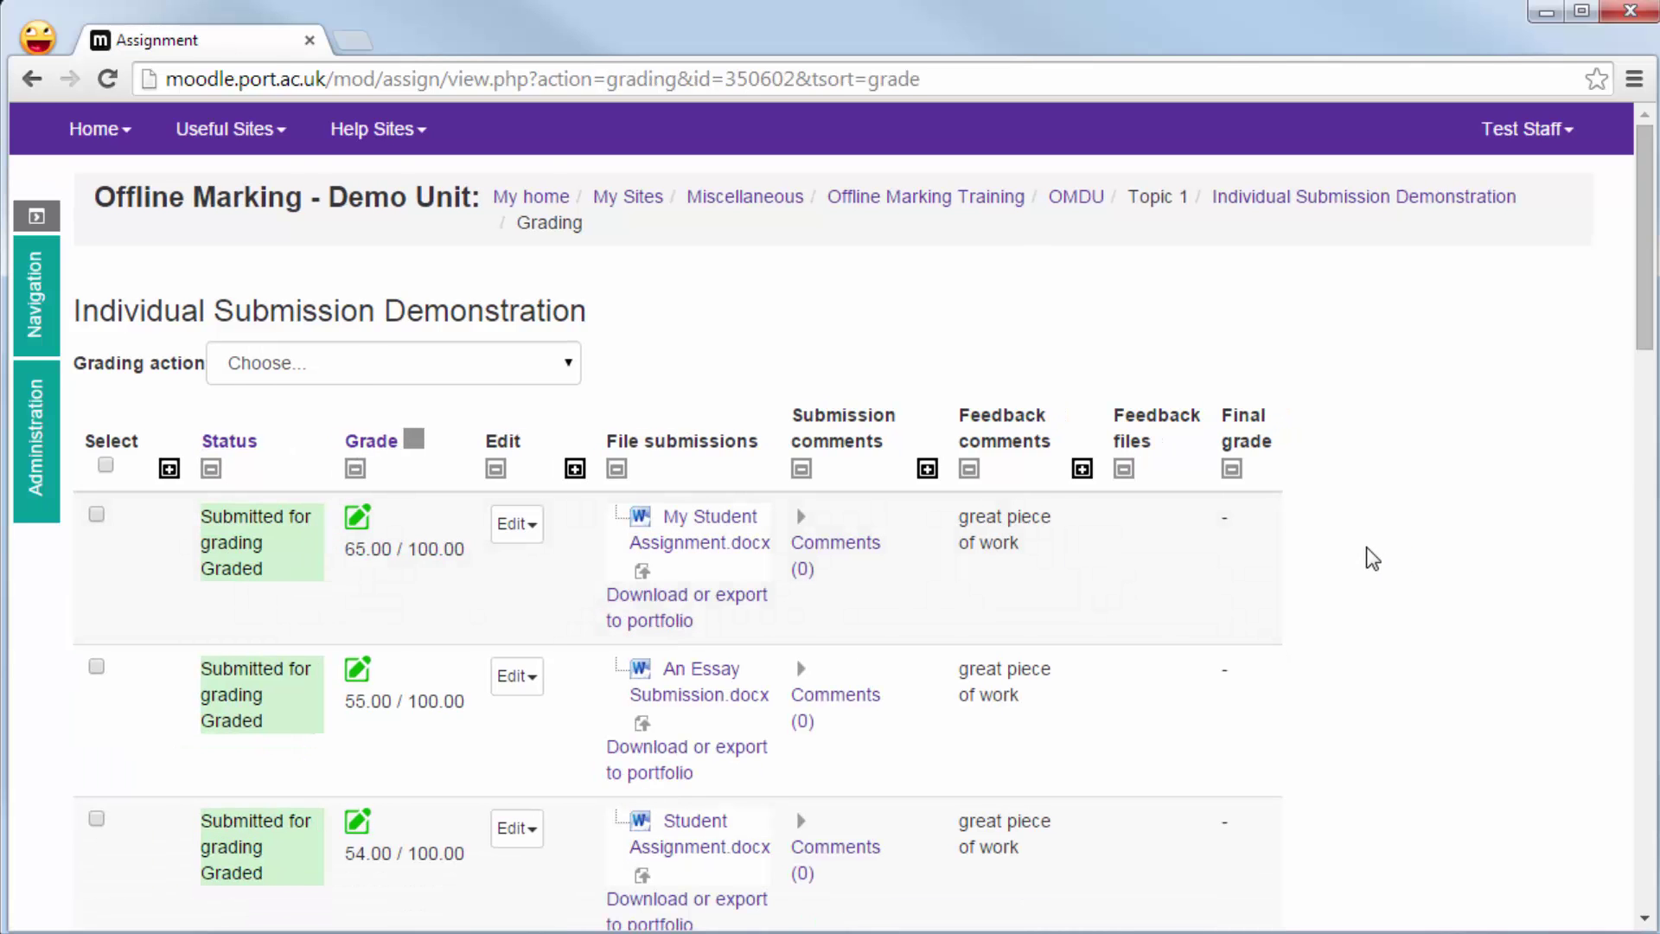
scroll(1384, 554, "down", 2)
scroll(1268, 556, "down", 3)
scroll(1268, 556, "down", 4)
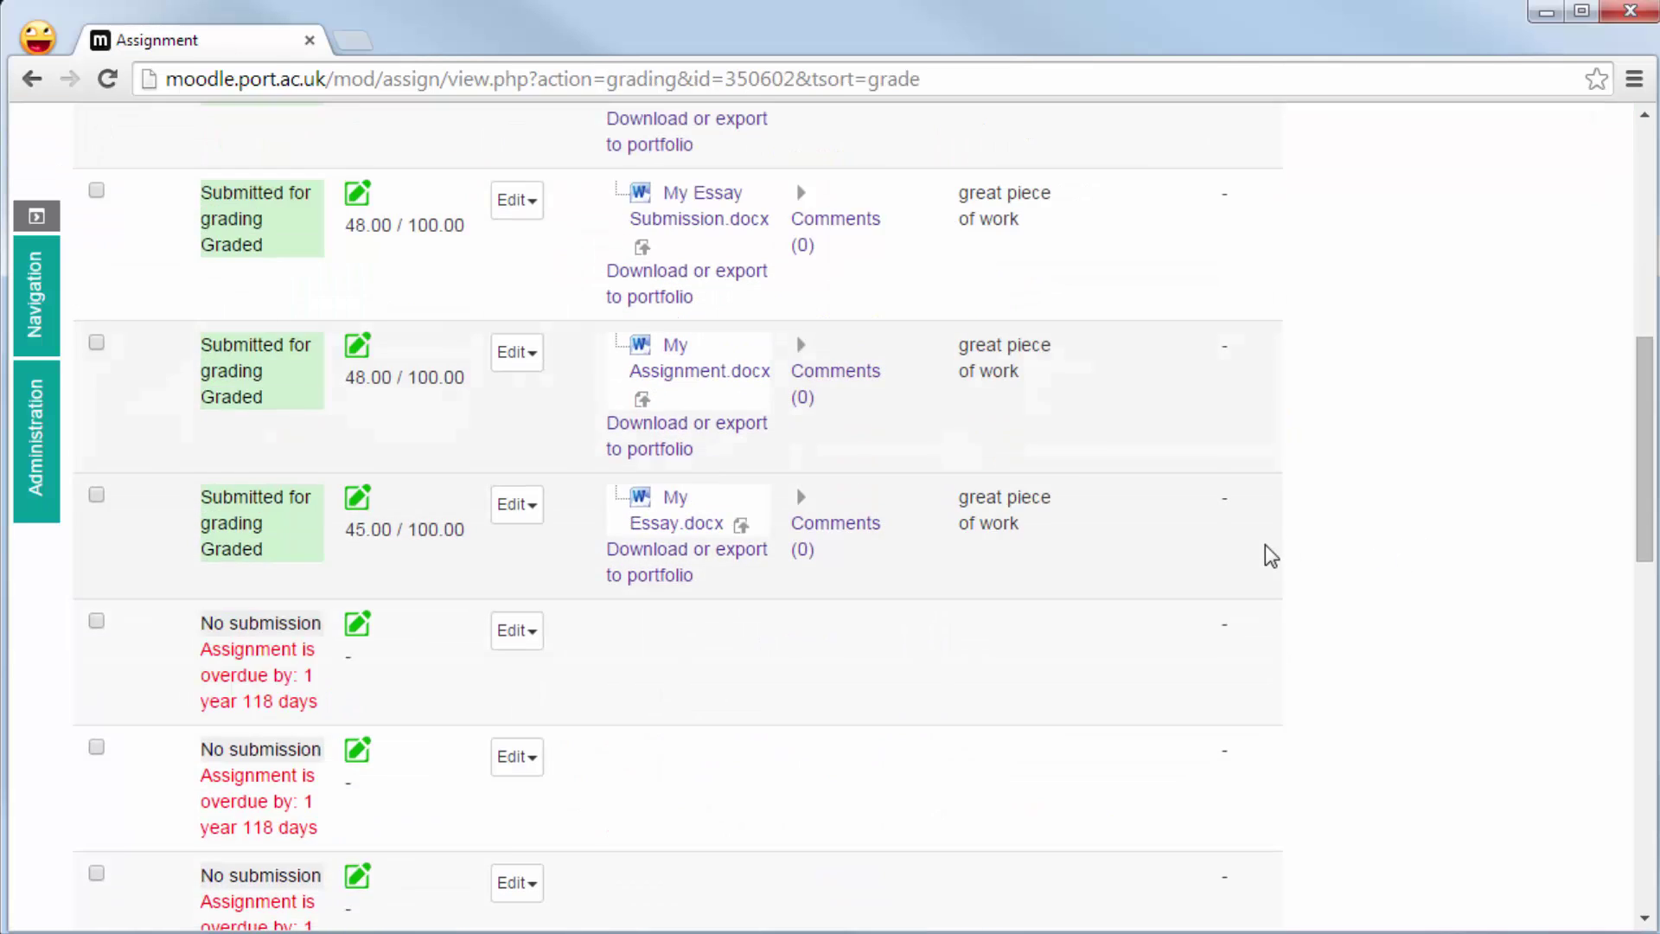
scroll(1265, 543, "up", 9)
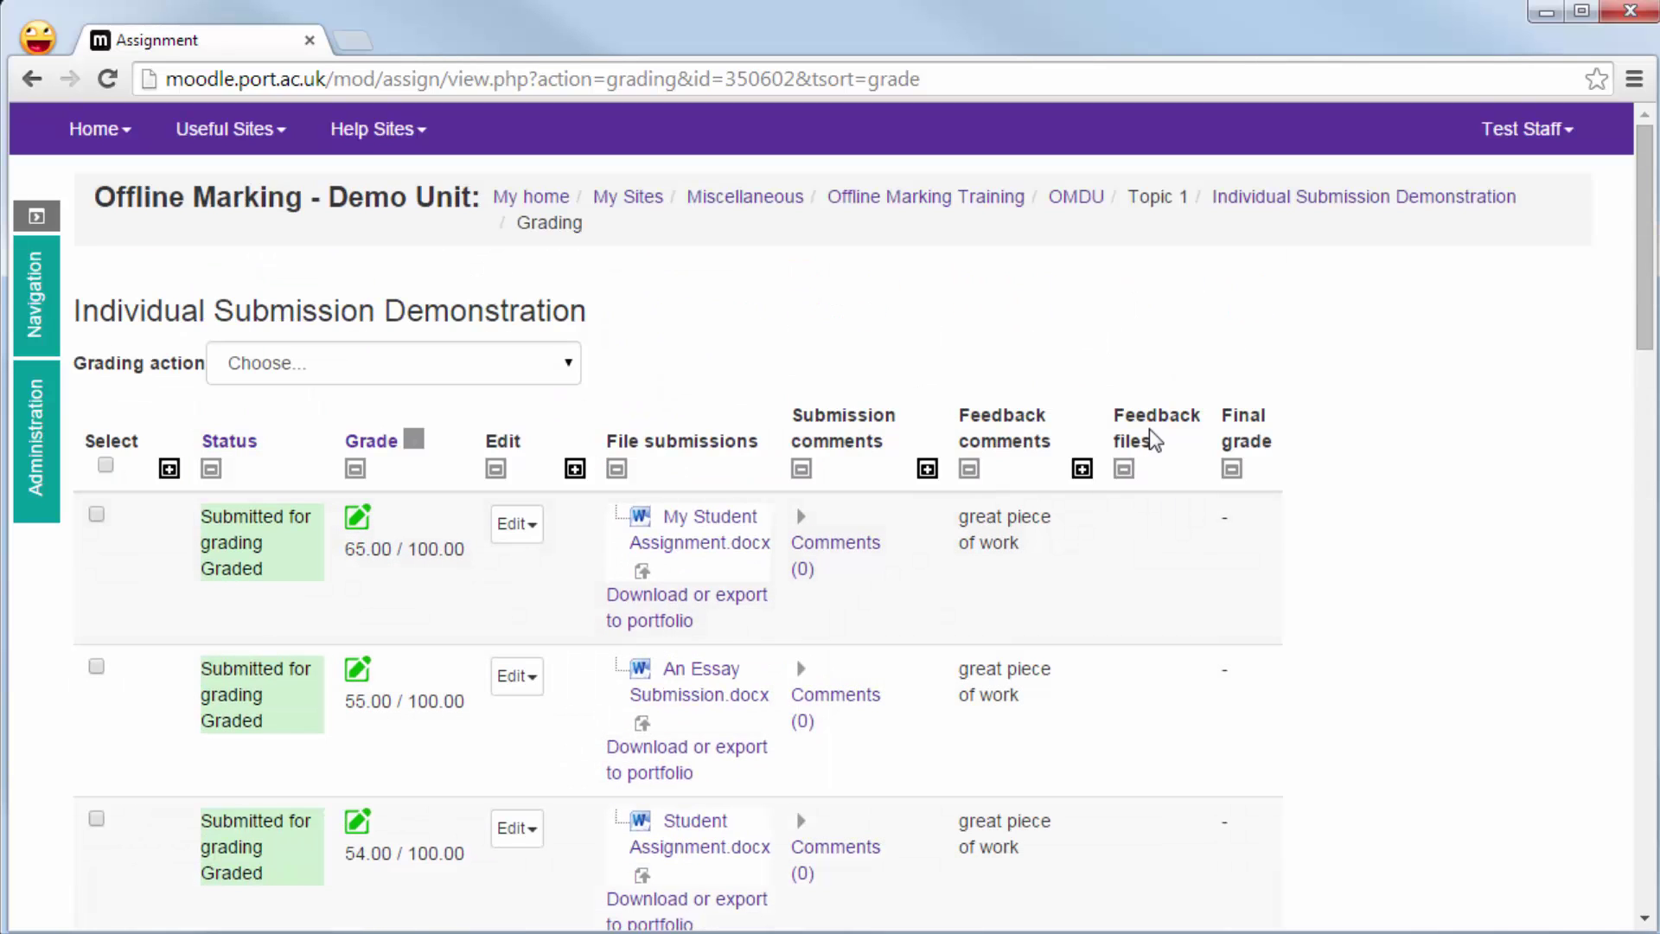
scroll(1139, 510, "down", 10)
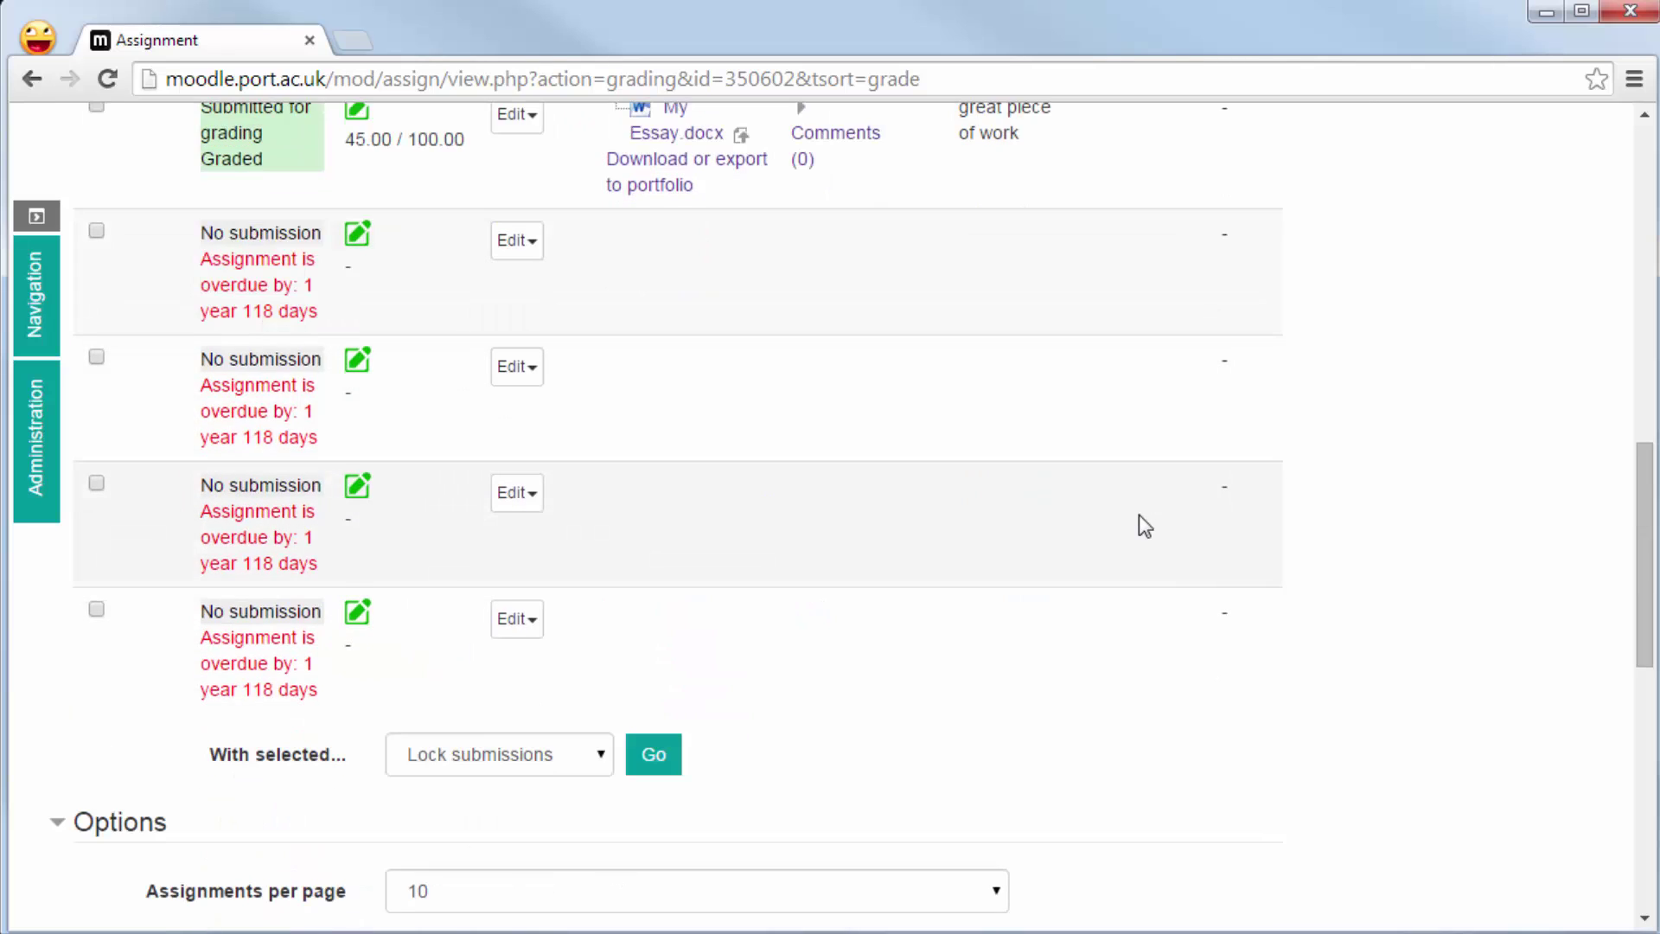
scroll(1139, 516, "up", 2)
scroll(1139, 515, "up", 9)
scroll(1139, 516, "down", 3)
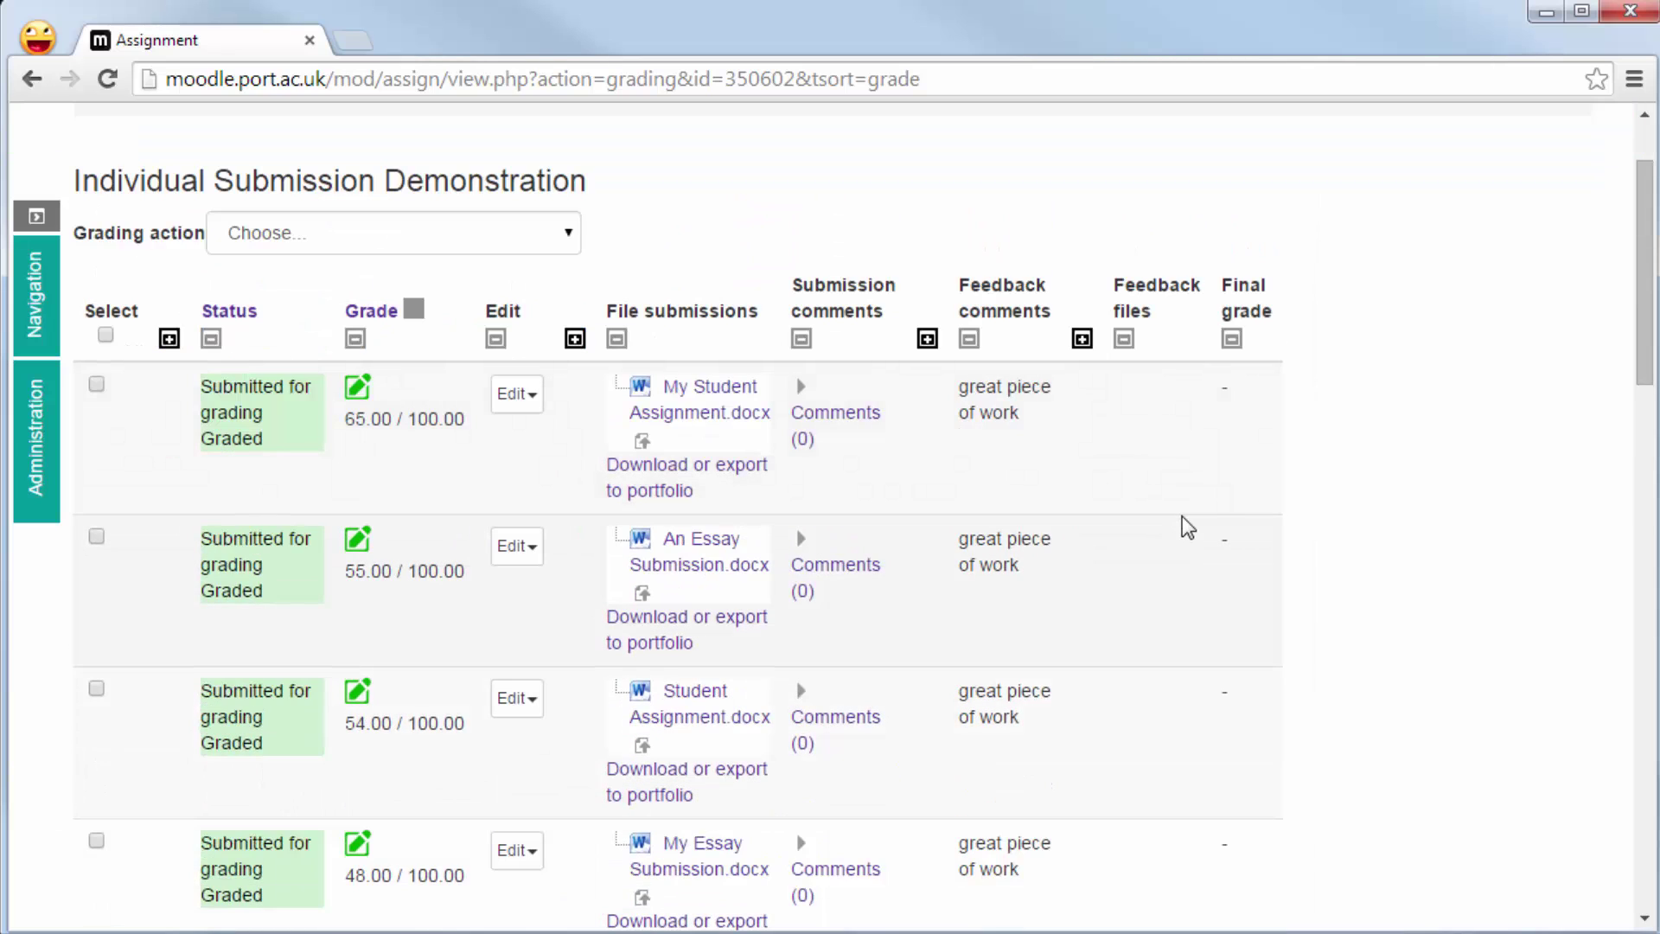
- Start an upload of multiple feedback files in a zip and add Marked Work.zip from the OMDU-Individual Submission Demonstration-350602 folder
left_click(378, 232)
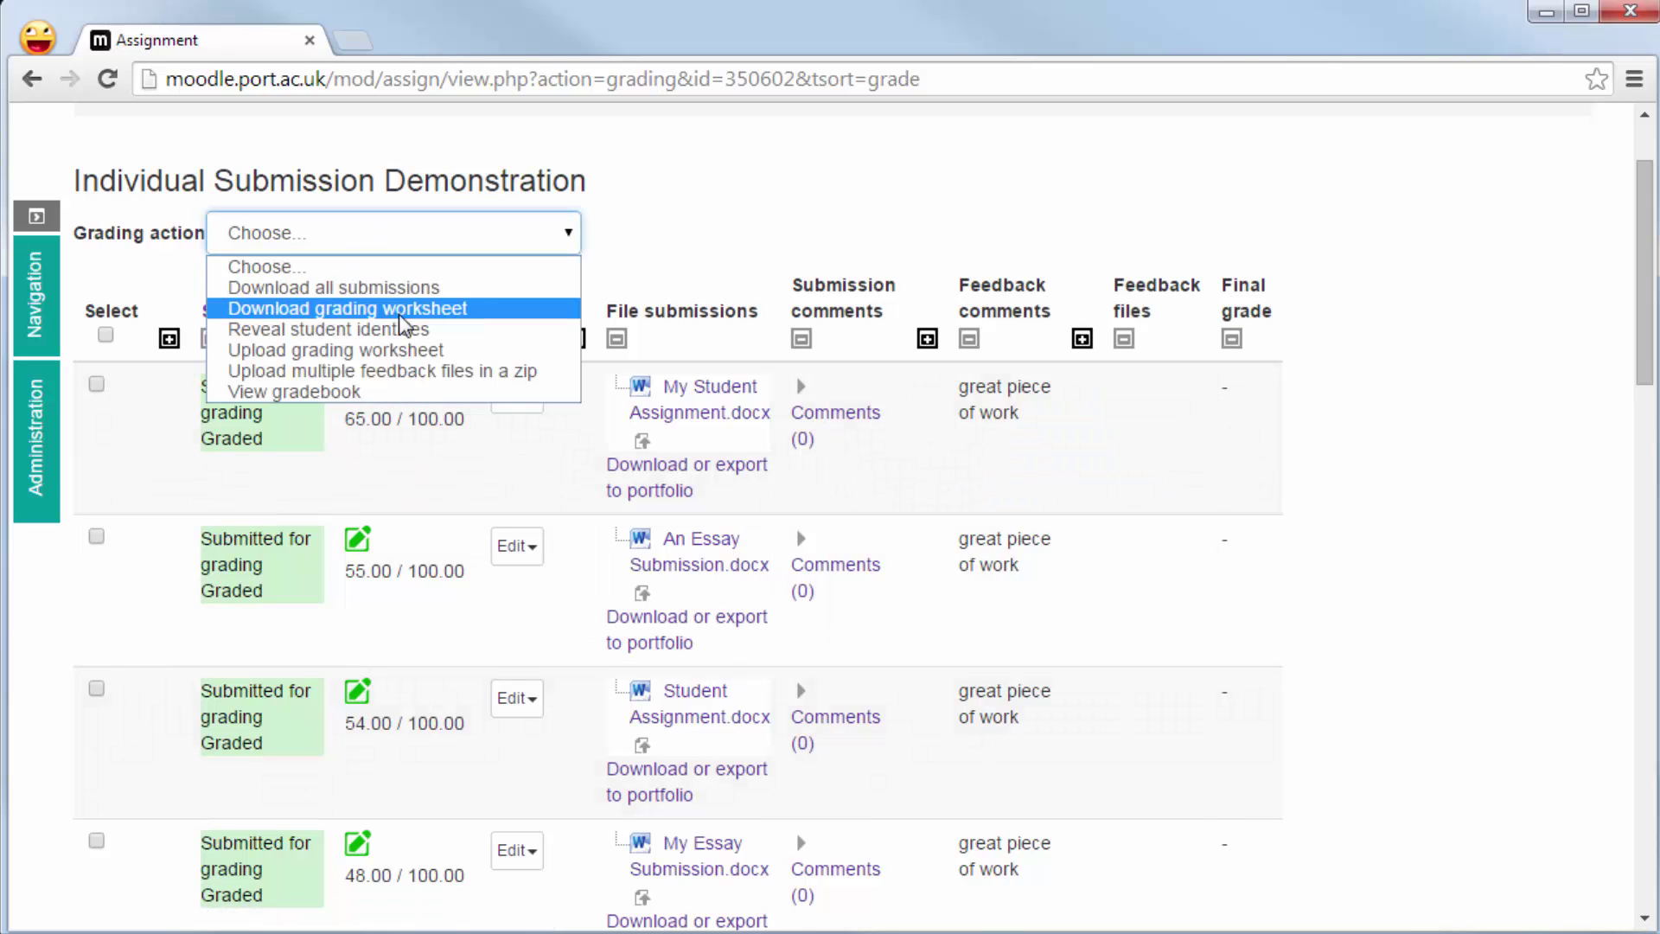
left_click(439, 371)
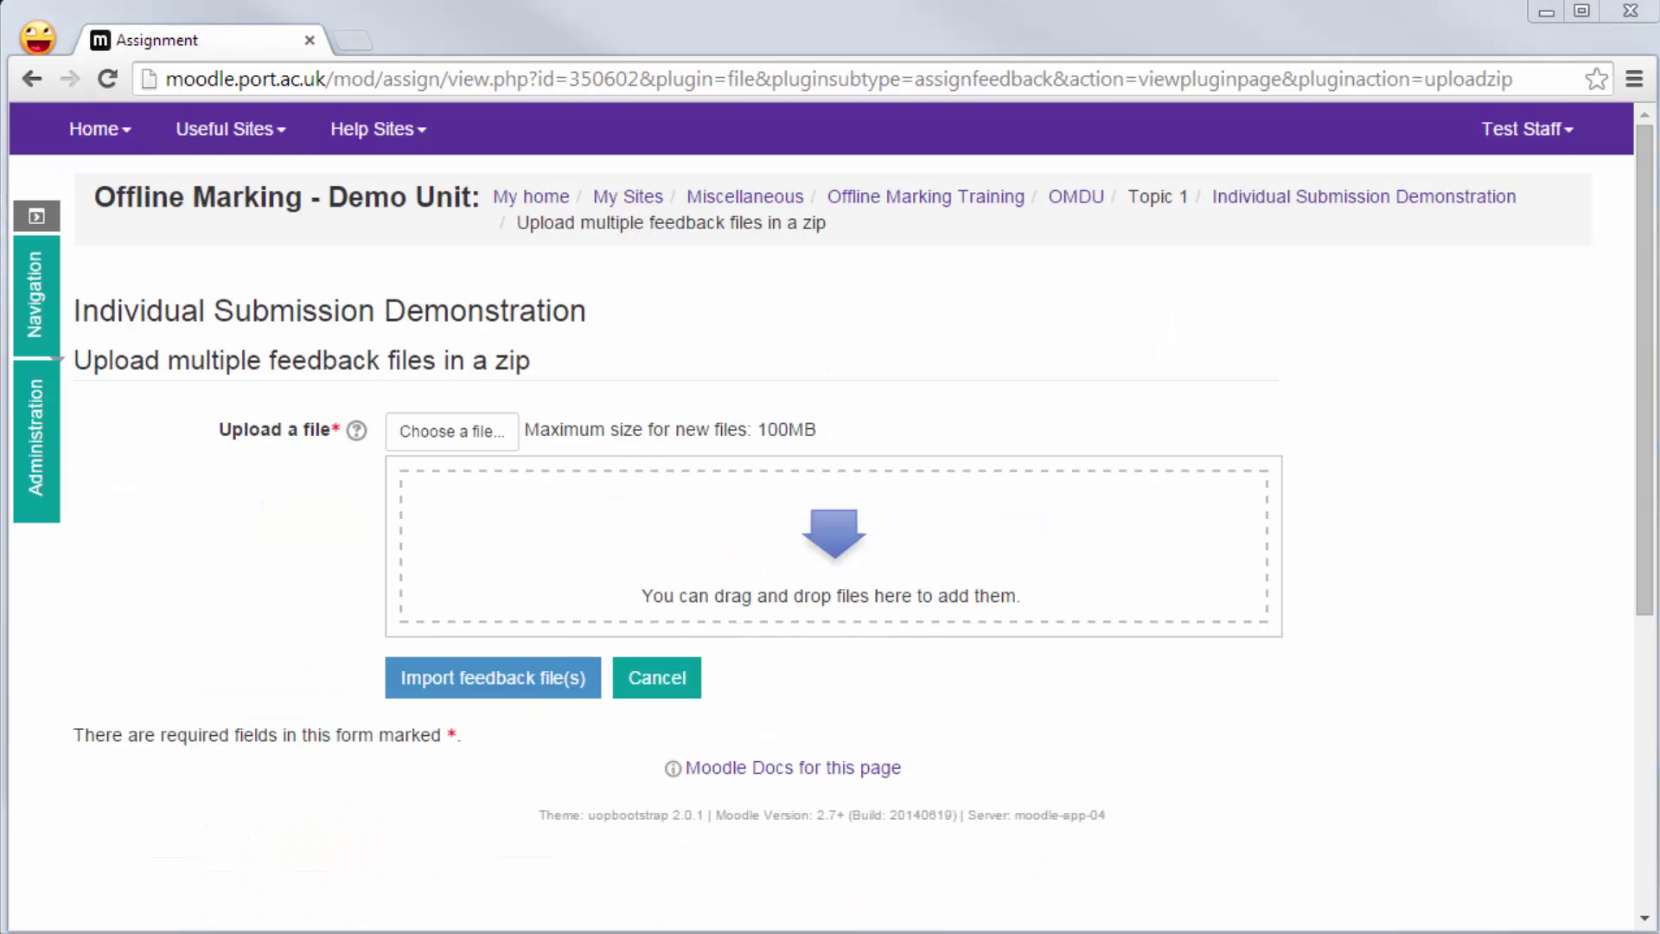
key("alt+Tab")
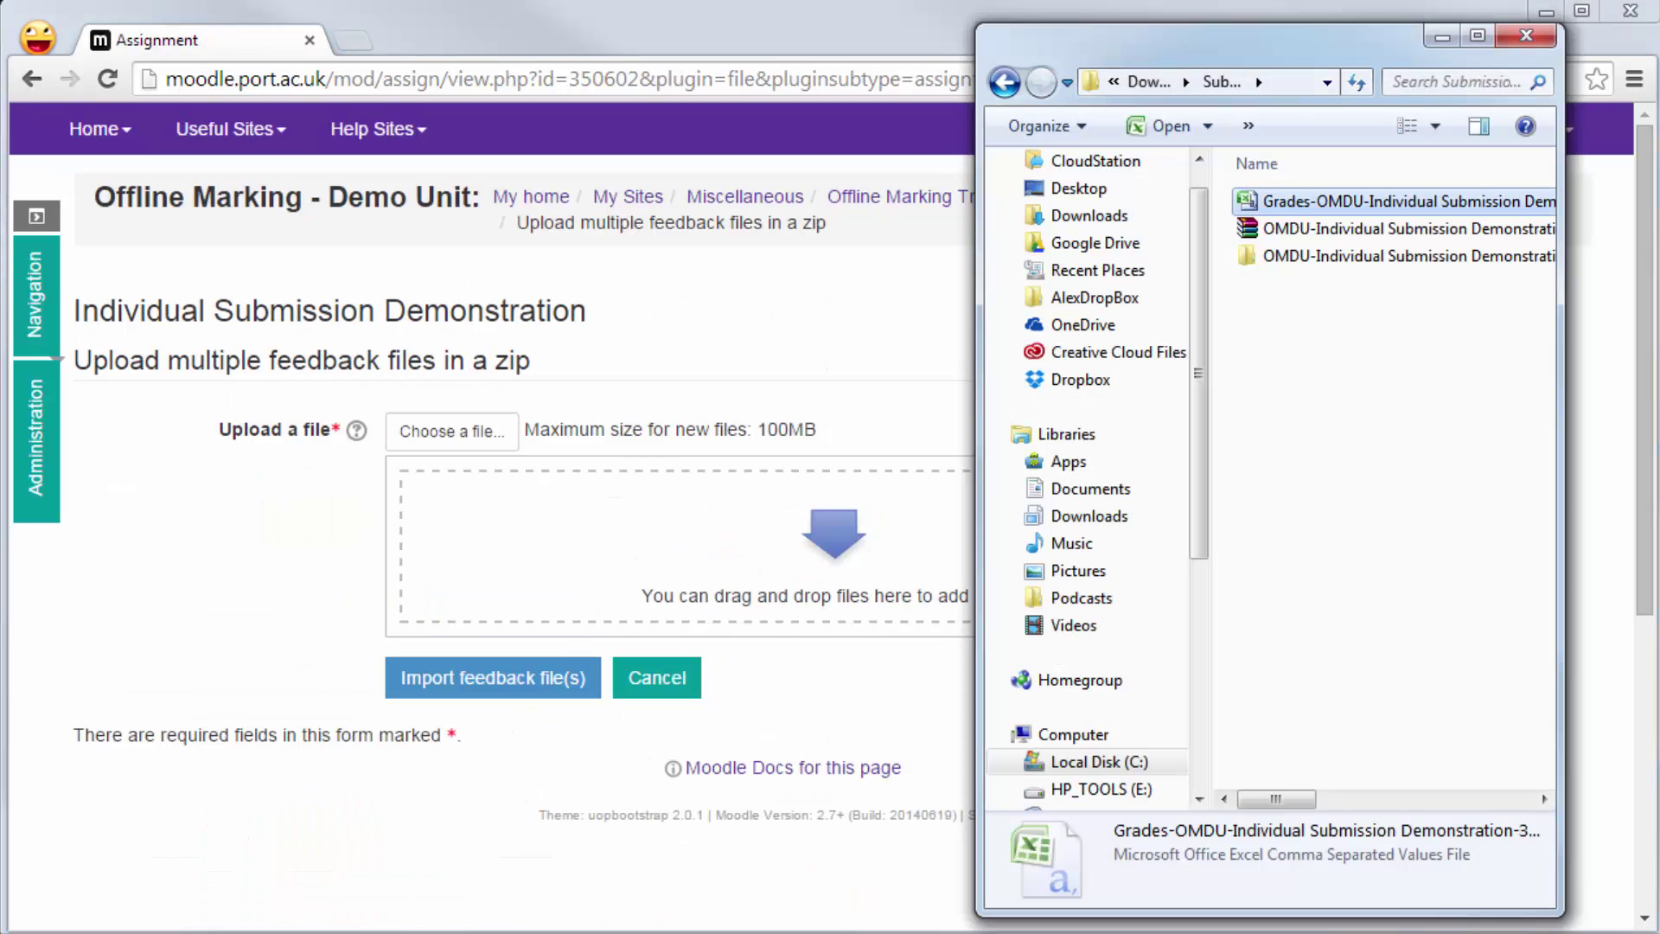
double_click(1309, 257)
left_click_drag(1308, 207, 612, 544)
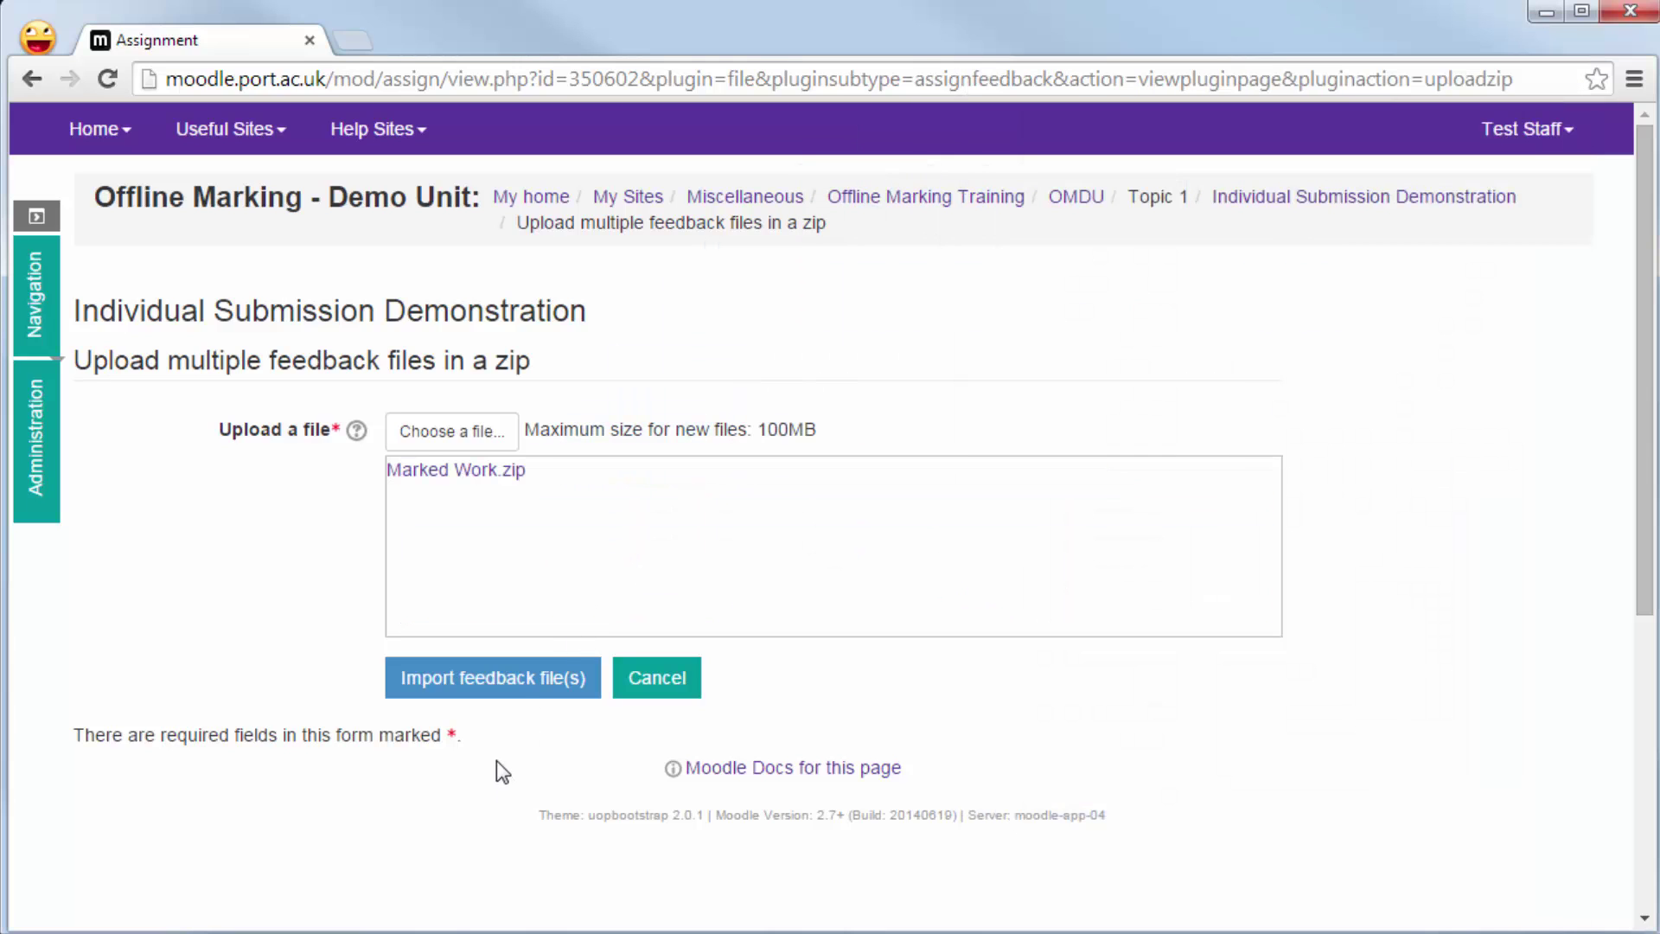
- Import the feedback files from the zip, confirm the import, and return to the grading table
left_click(516, 681)
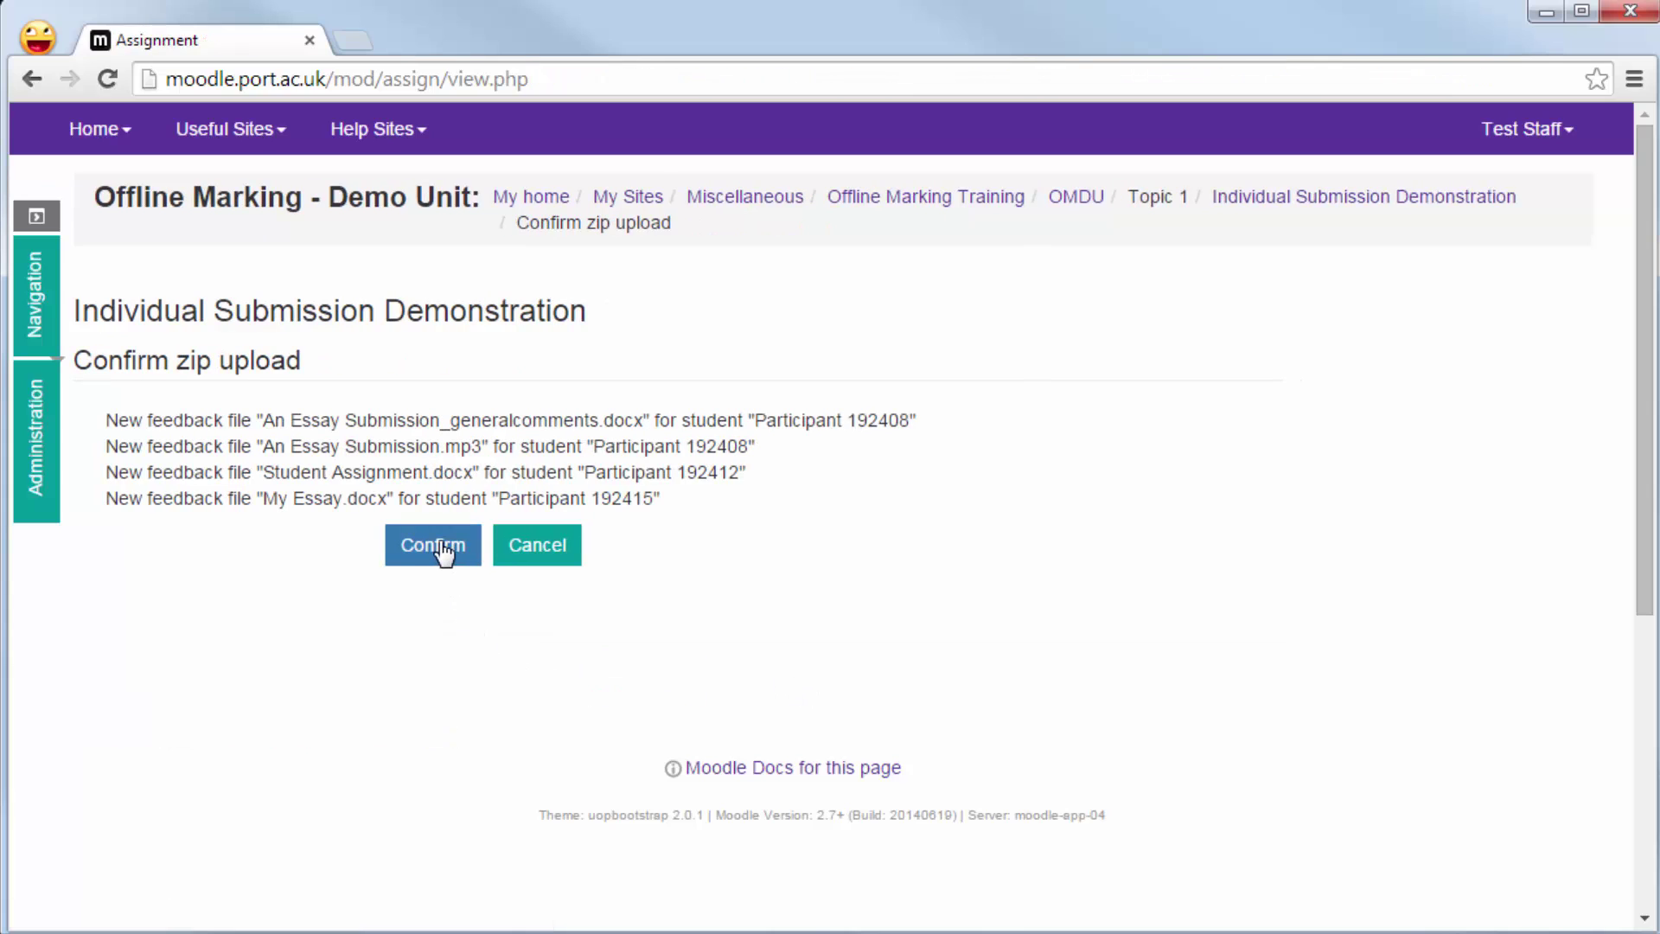
left_click(440, 547)
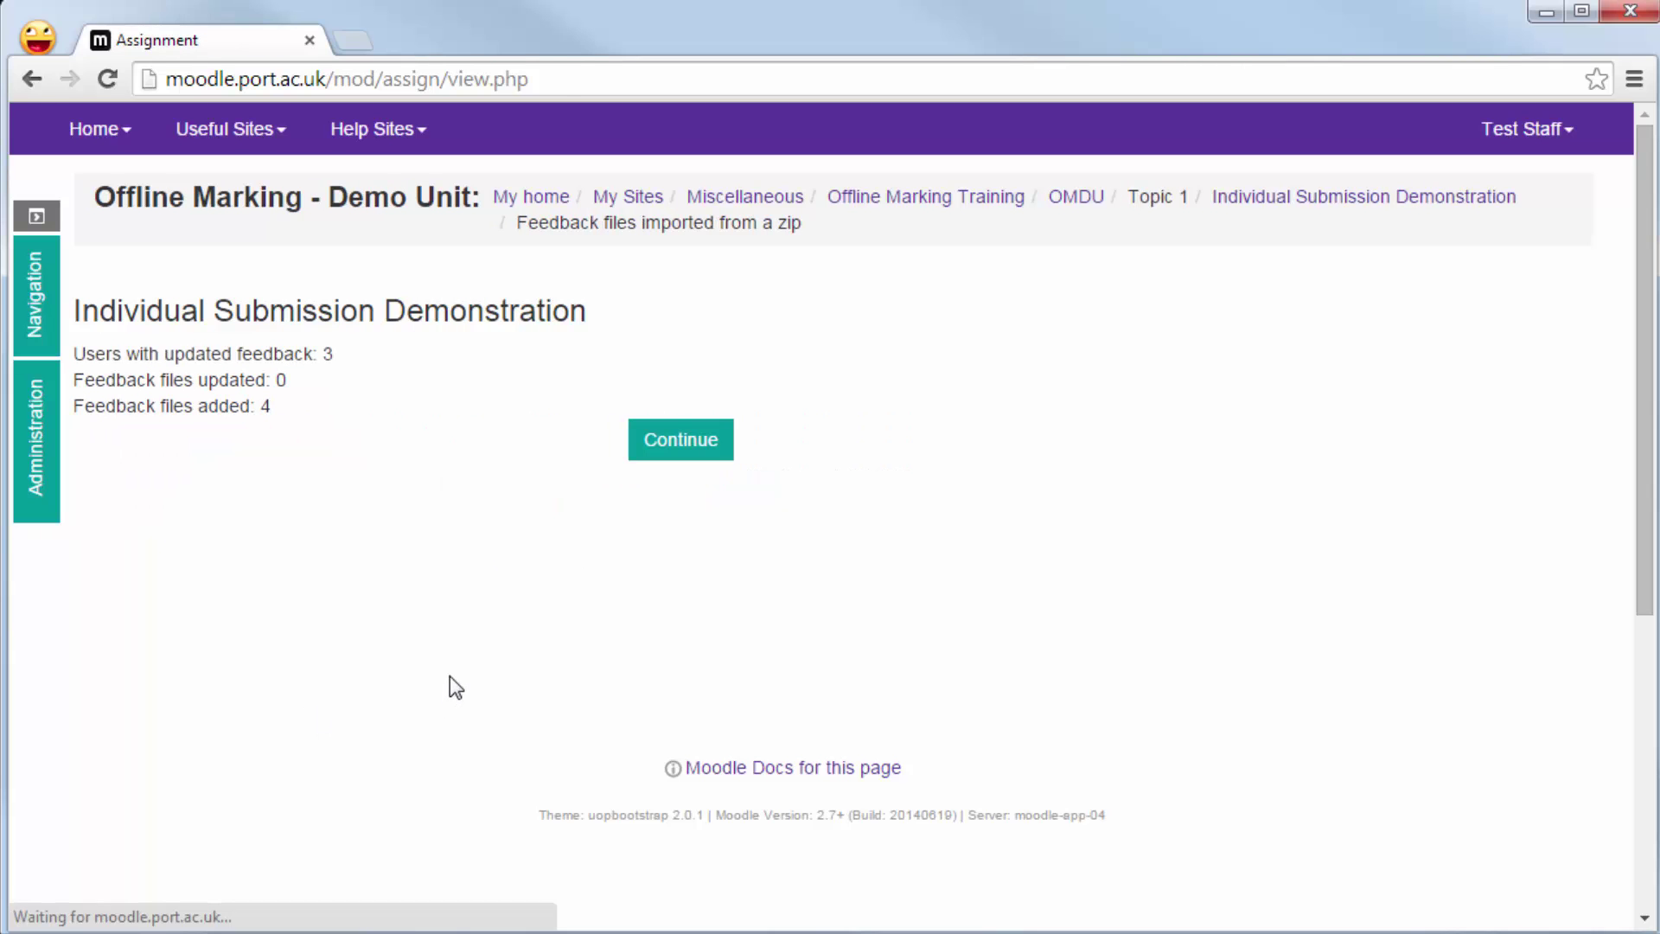
left_click(688, 455)
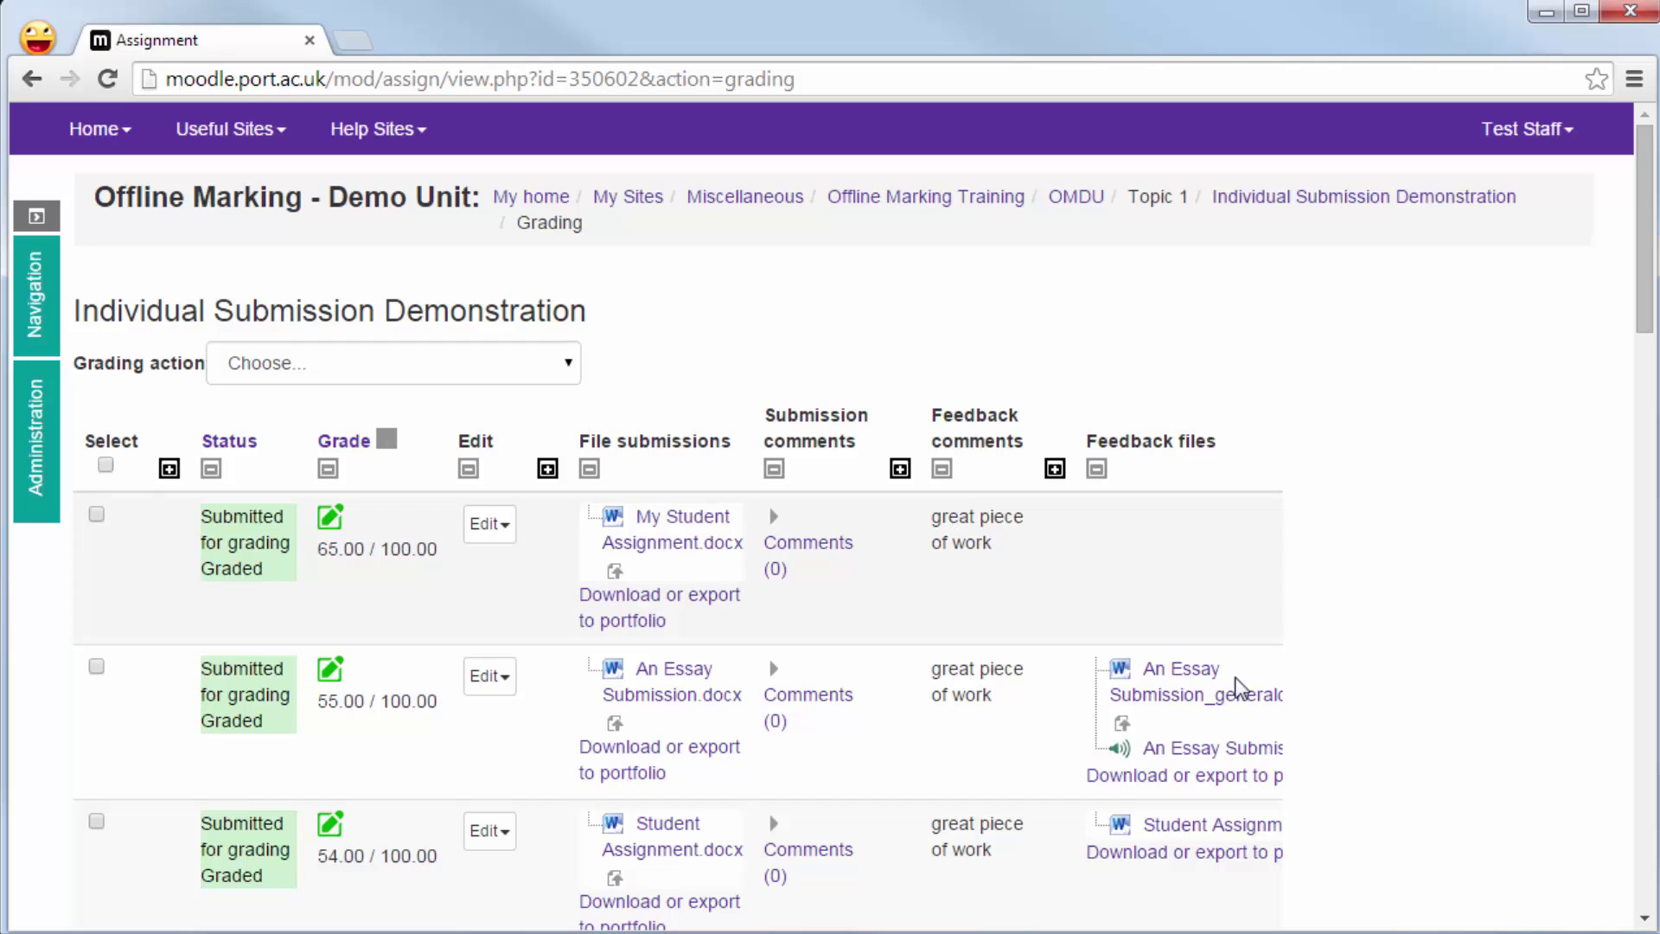
- Examine the full Feedback files column of the grading table for the documents and MP3 attached to each submission
scroll(1237, 688, "down", 20)
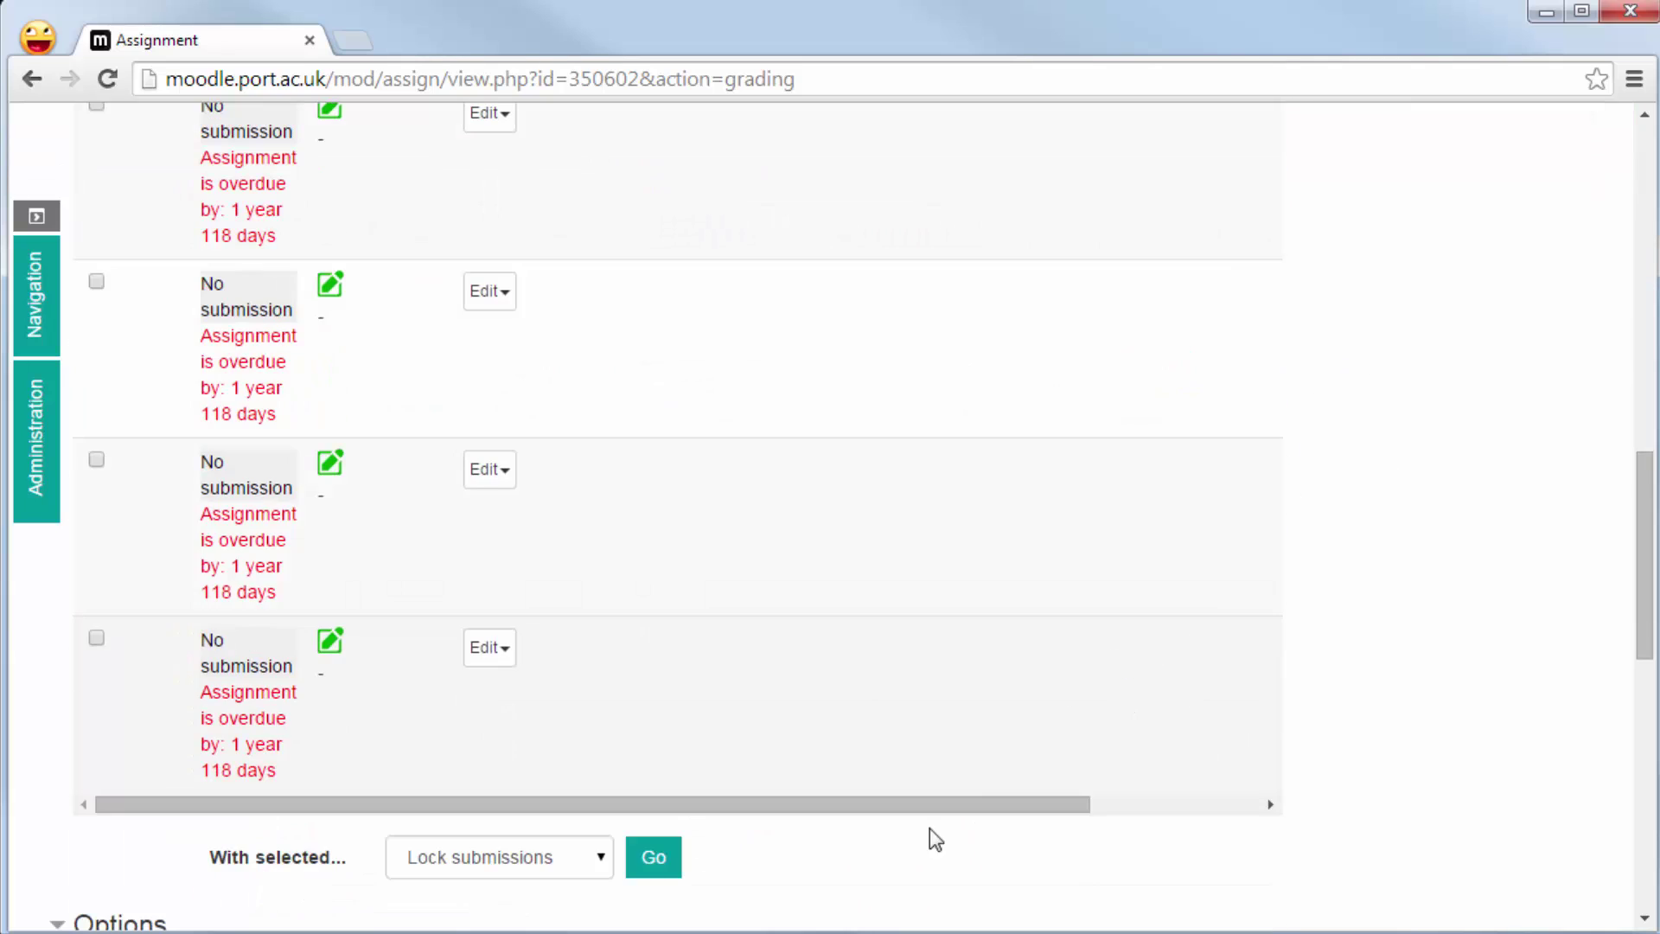
left_click_drag(938, 809, 1175, 778)
scroll(1076, 720, "up", 7)
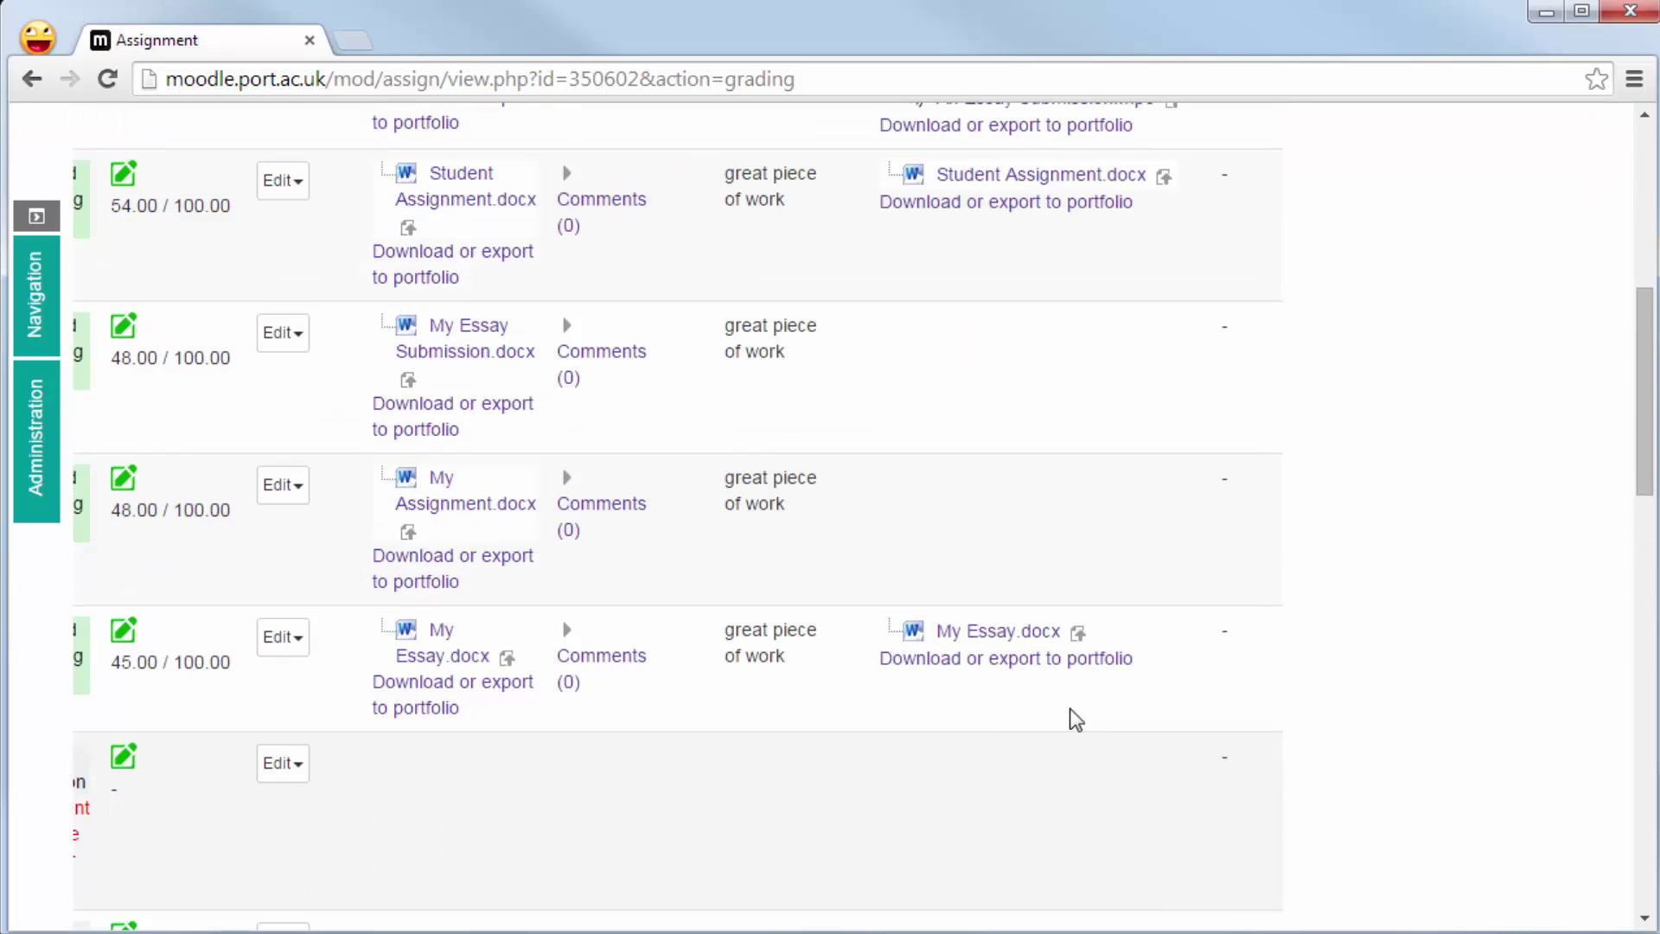
scroll(1076, 719, "up", 5)
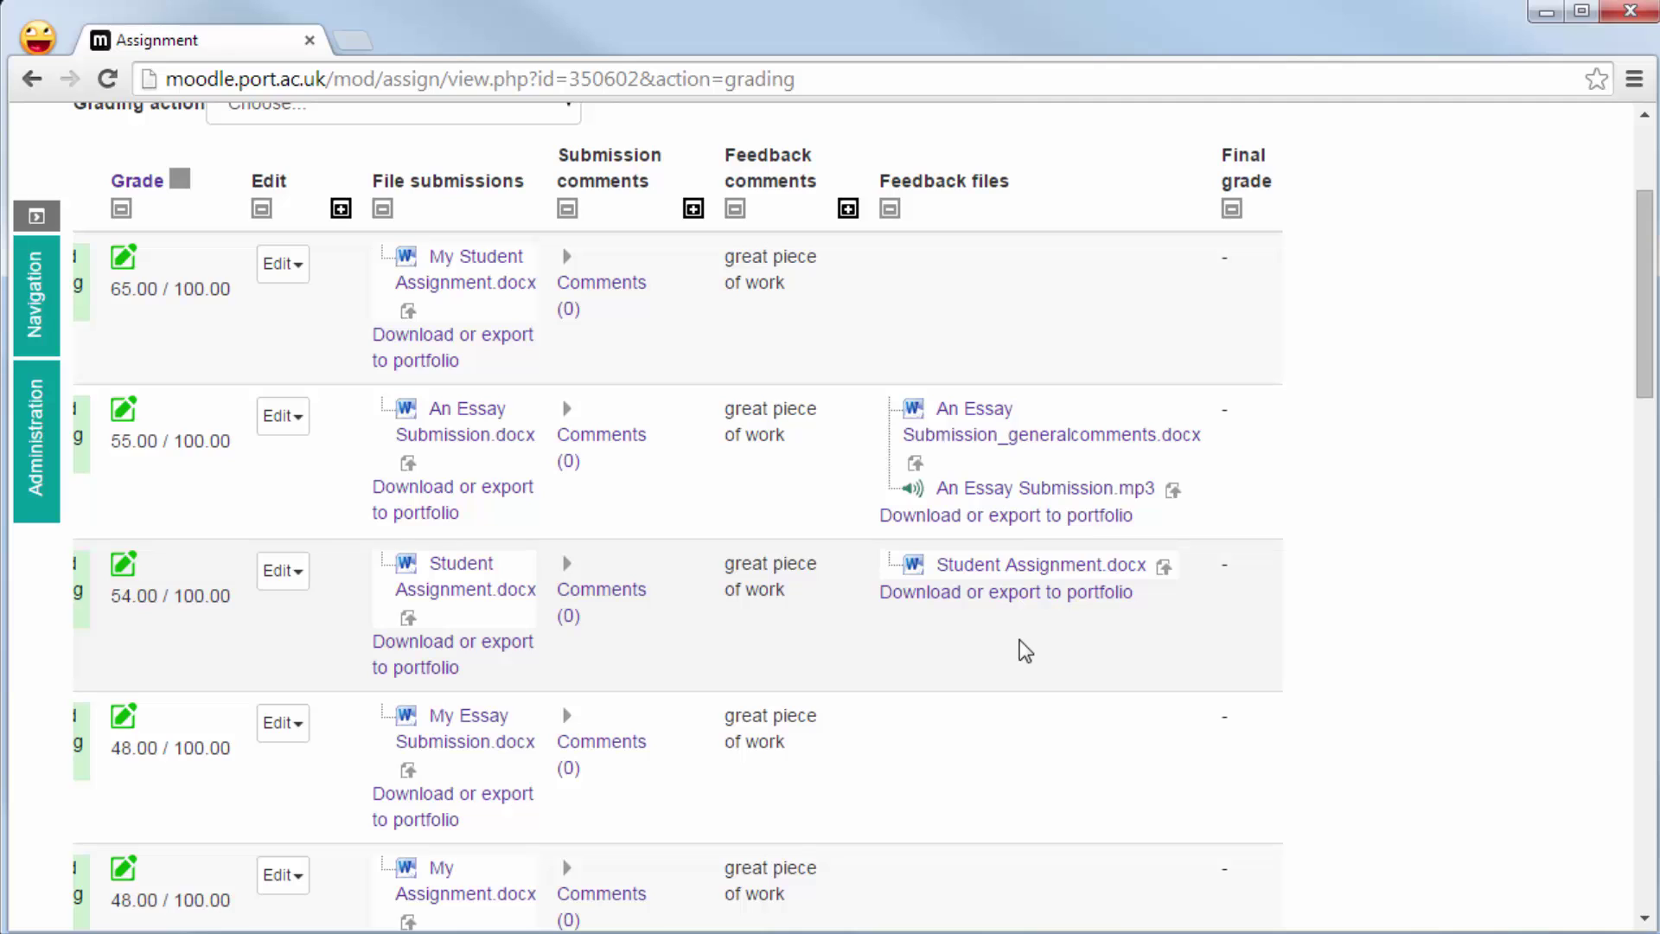
scroll(1023, 645, "up", 3)
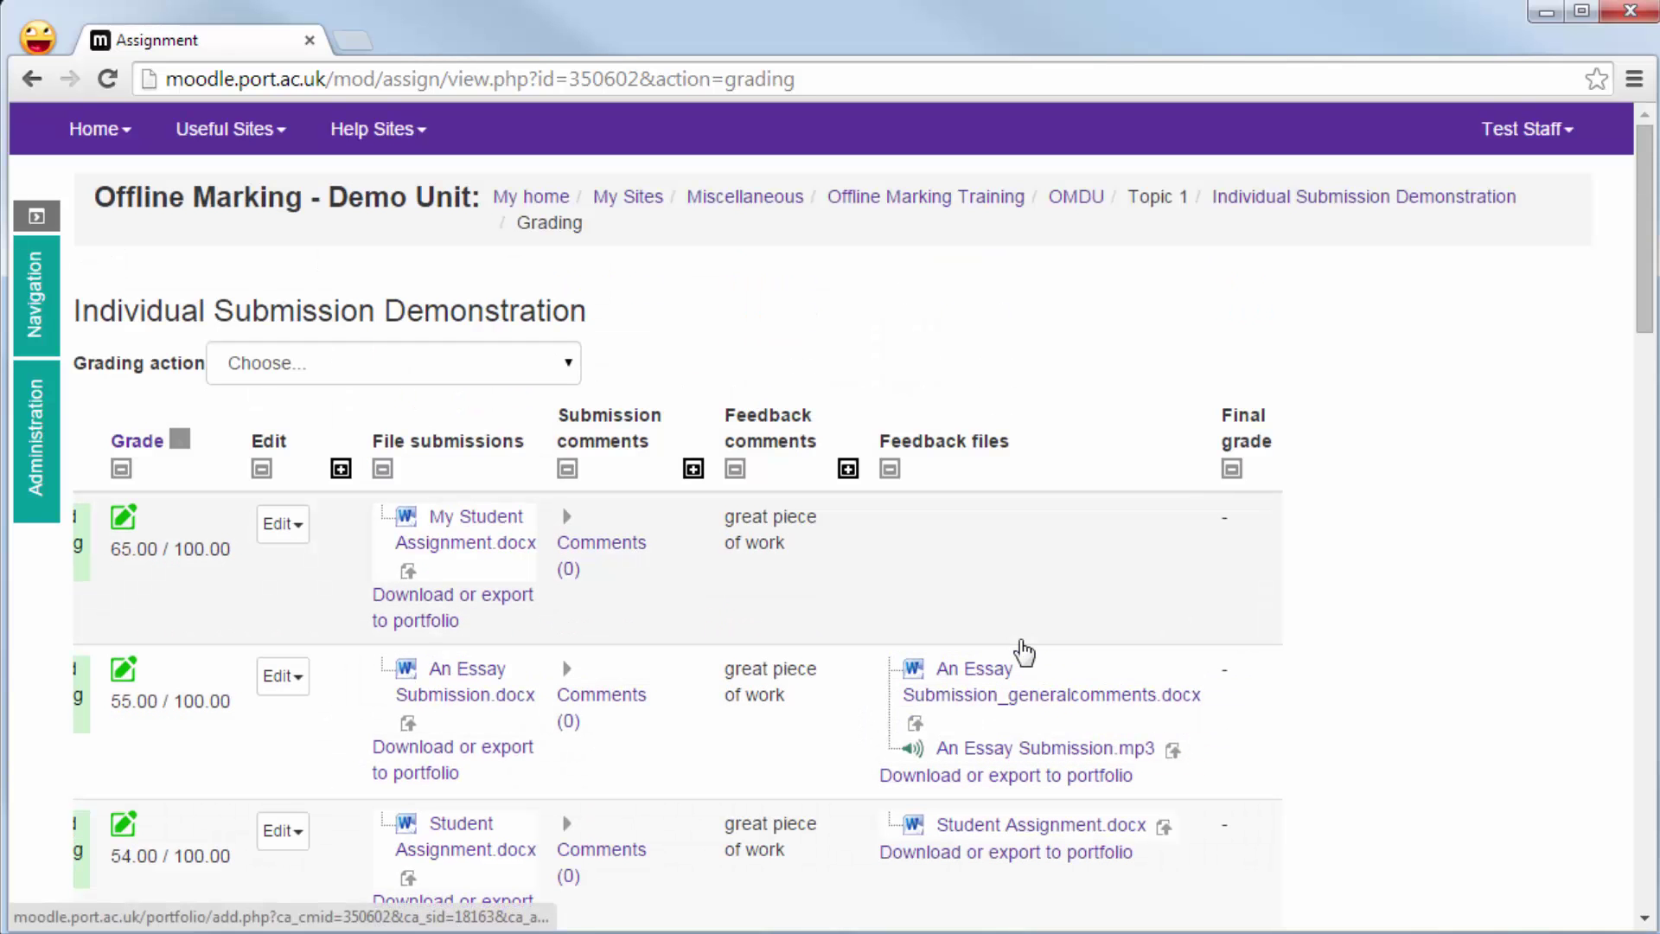